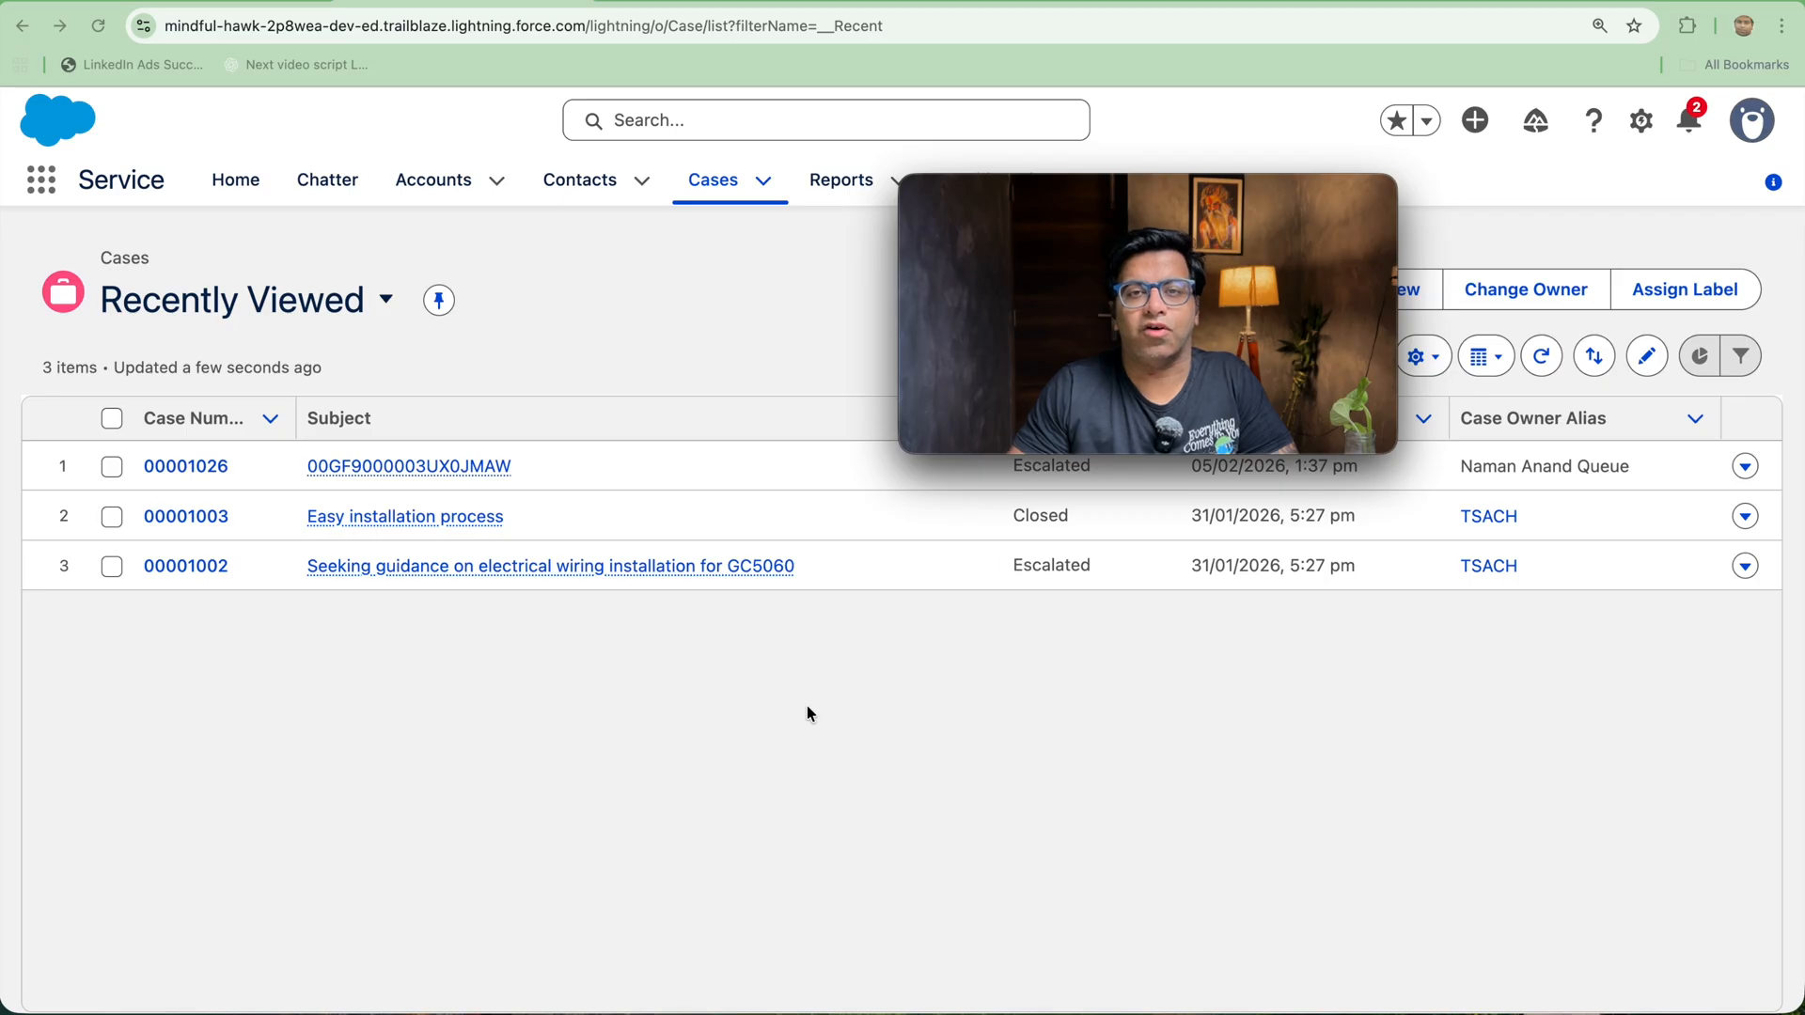
Step: Open the Case object's Fields & Relationships in Object Manager within Setup
mouse_move(1163, 389)
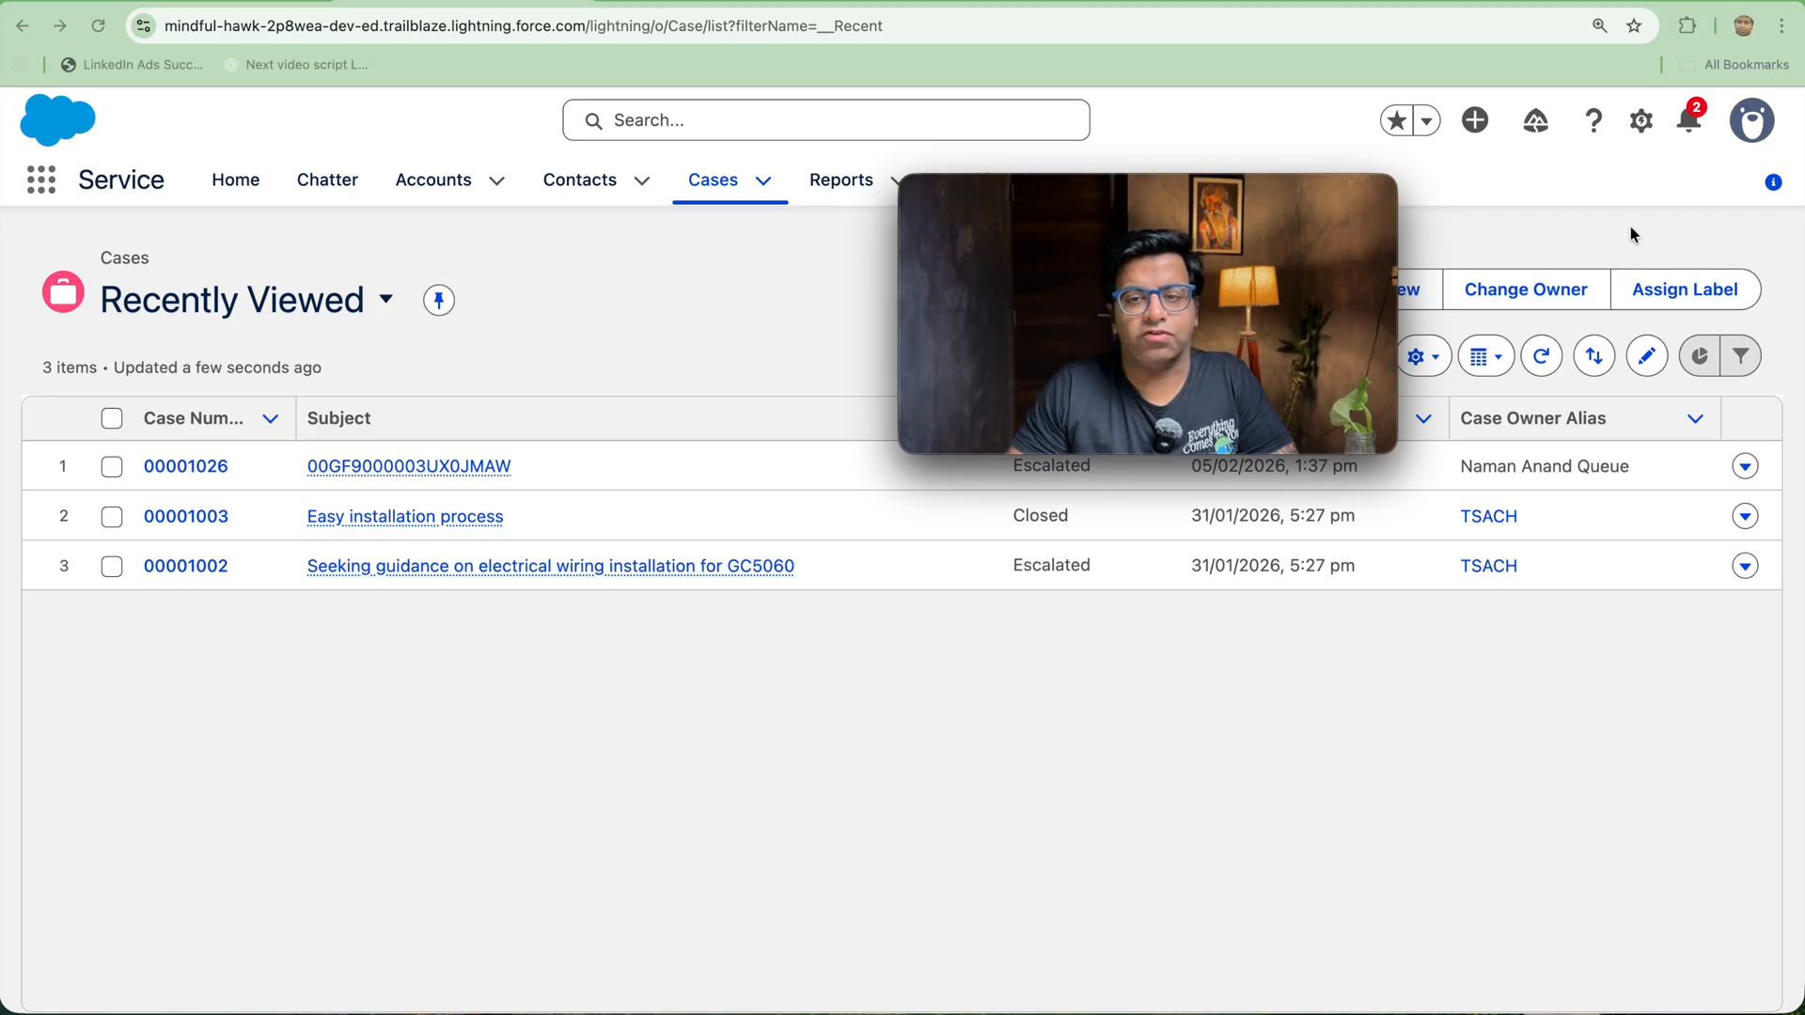
left_click(1639, 123)
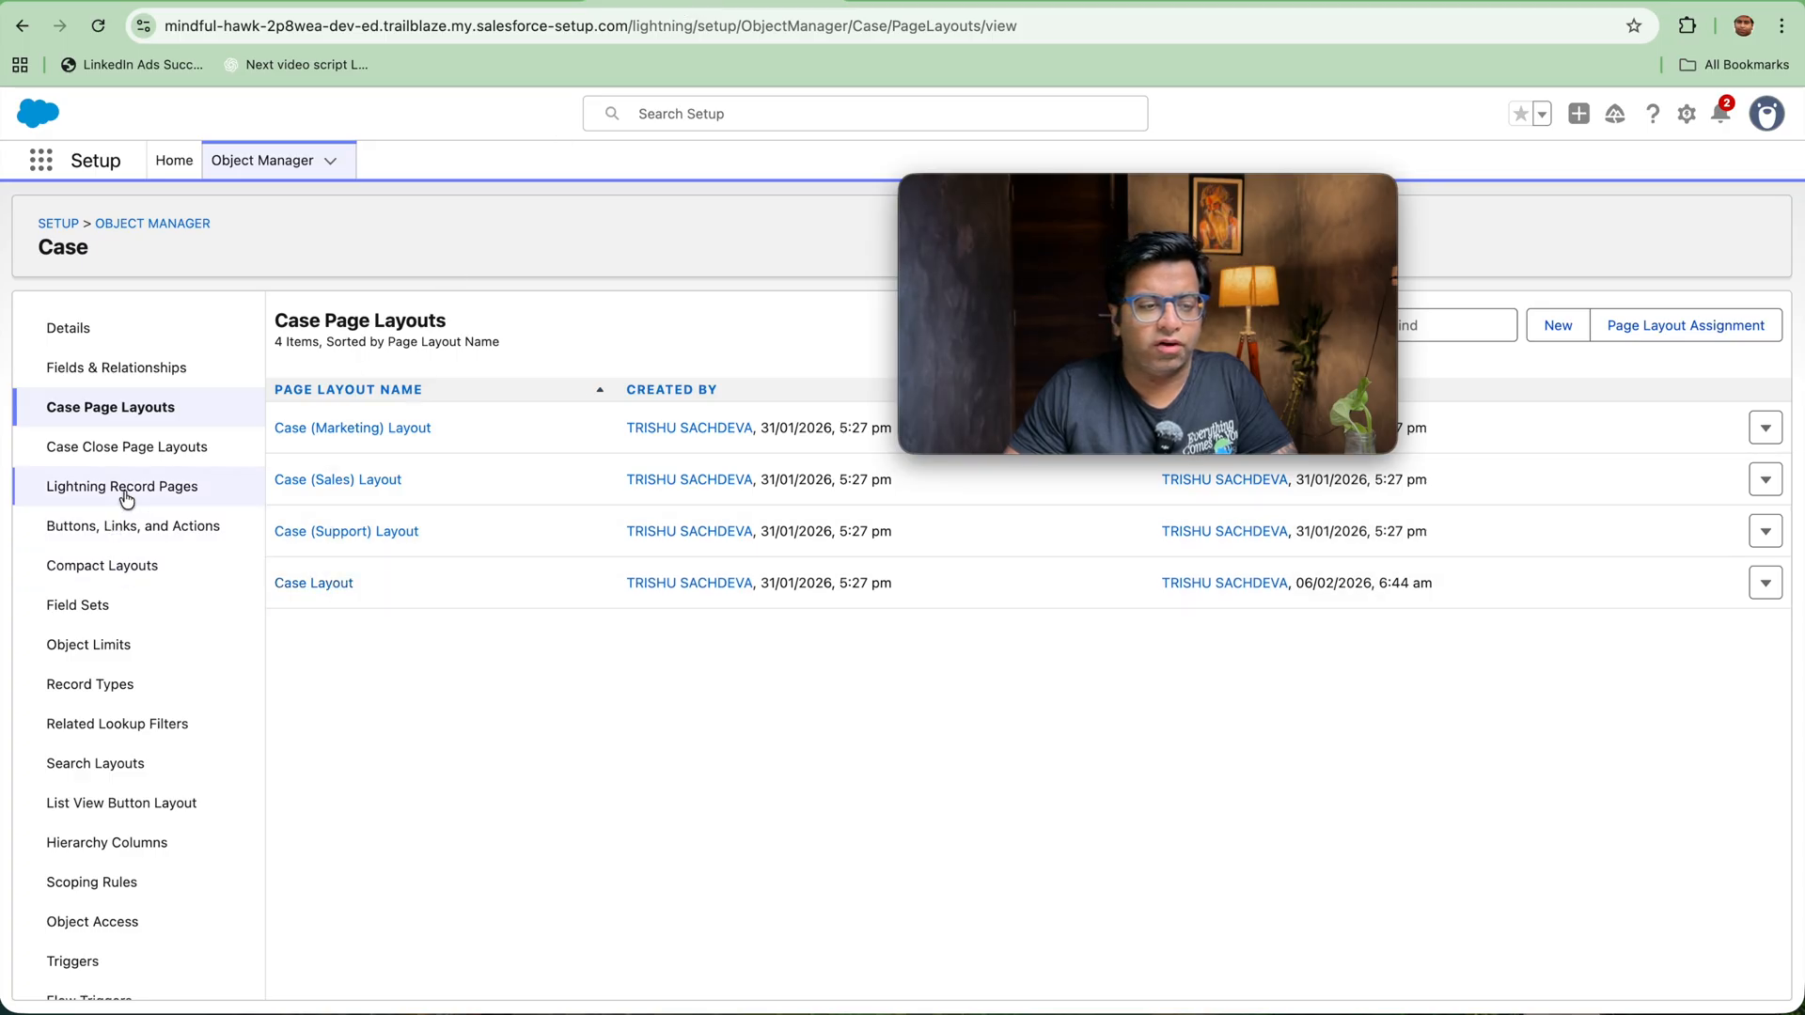
left_click(99, 367)
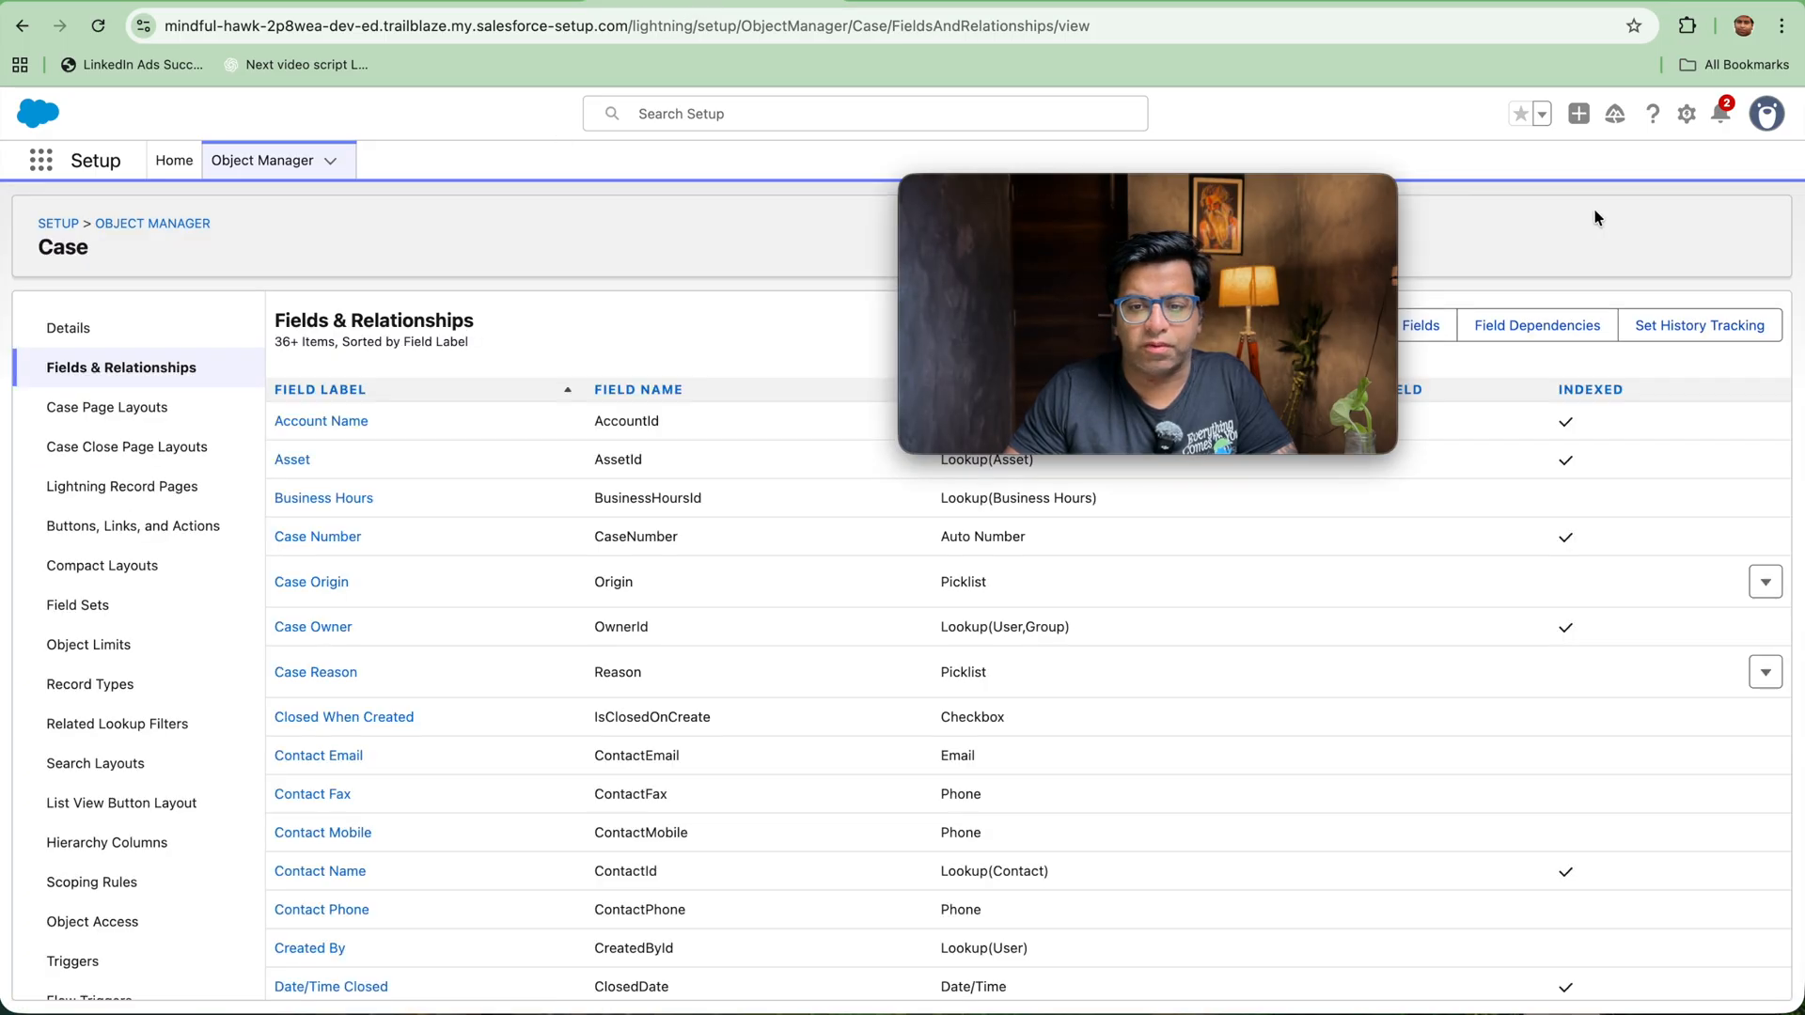
left_click_drag(1313, 197, 920, 79)
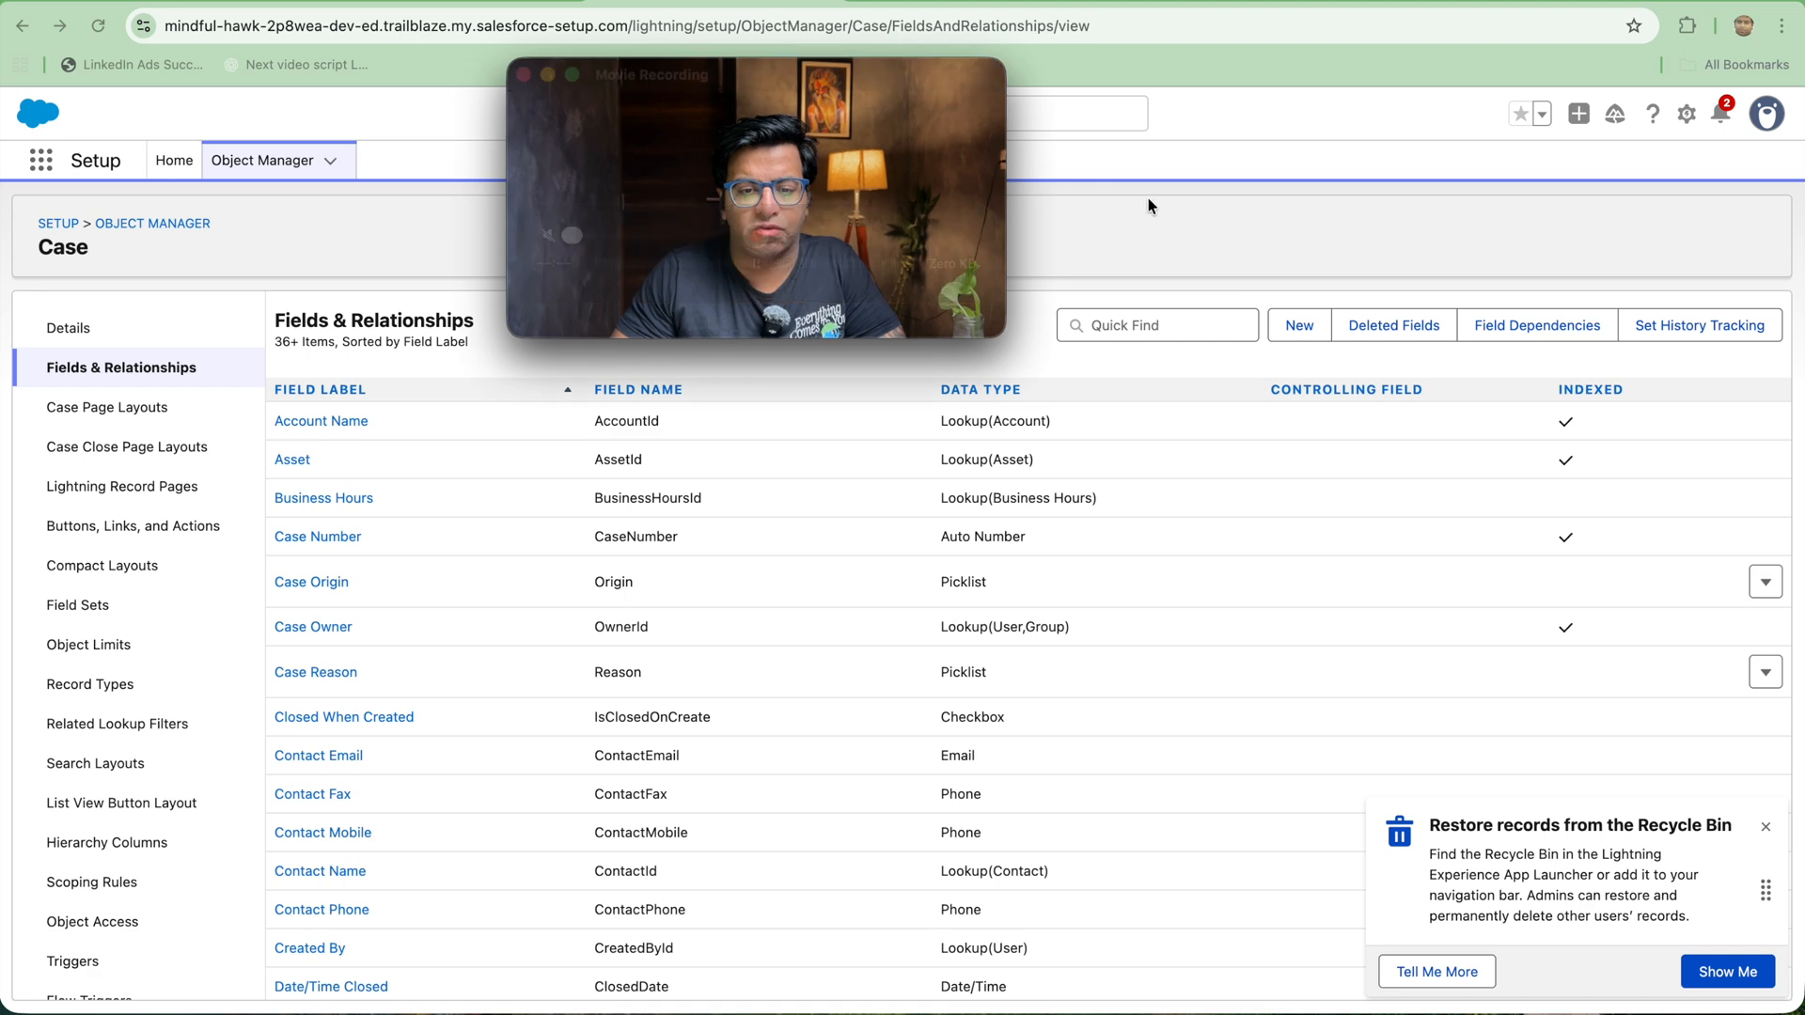
Step: Search the Case fields for "status", open the Status field and examine its picklist values, including Closed
left_click(1124, 326)
type("status")
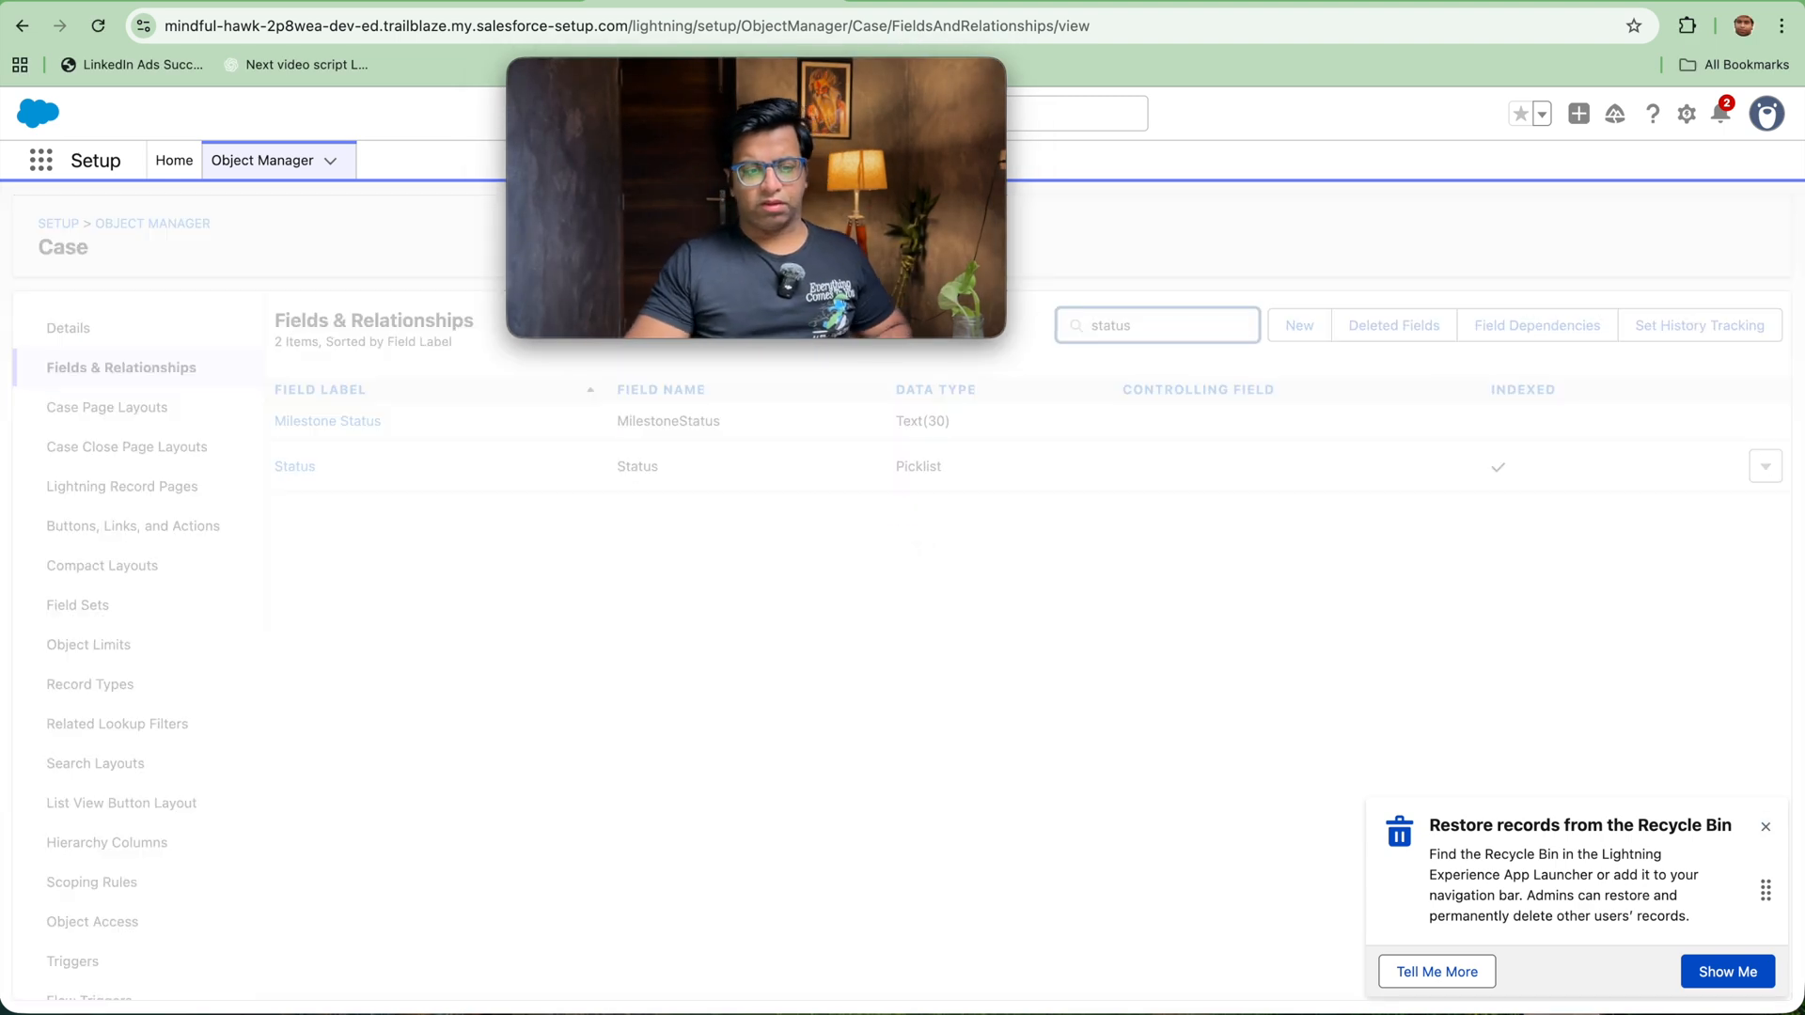
left_click(299, 468)
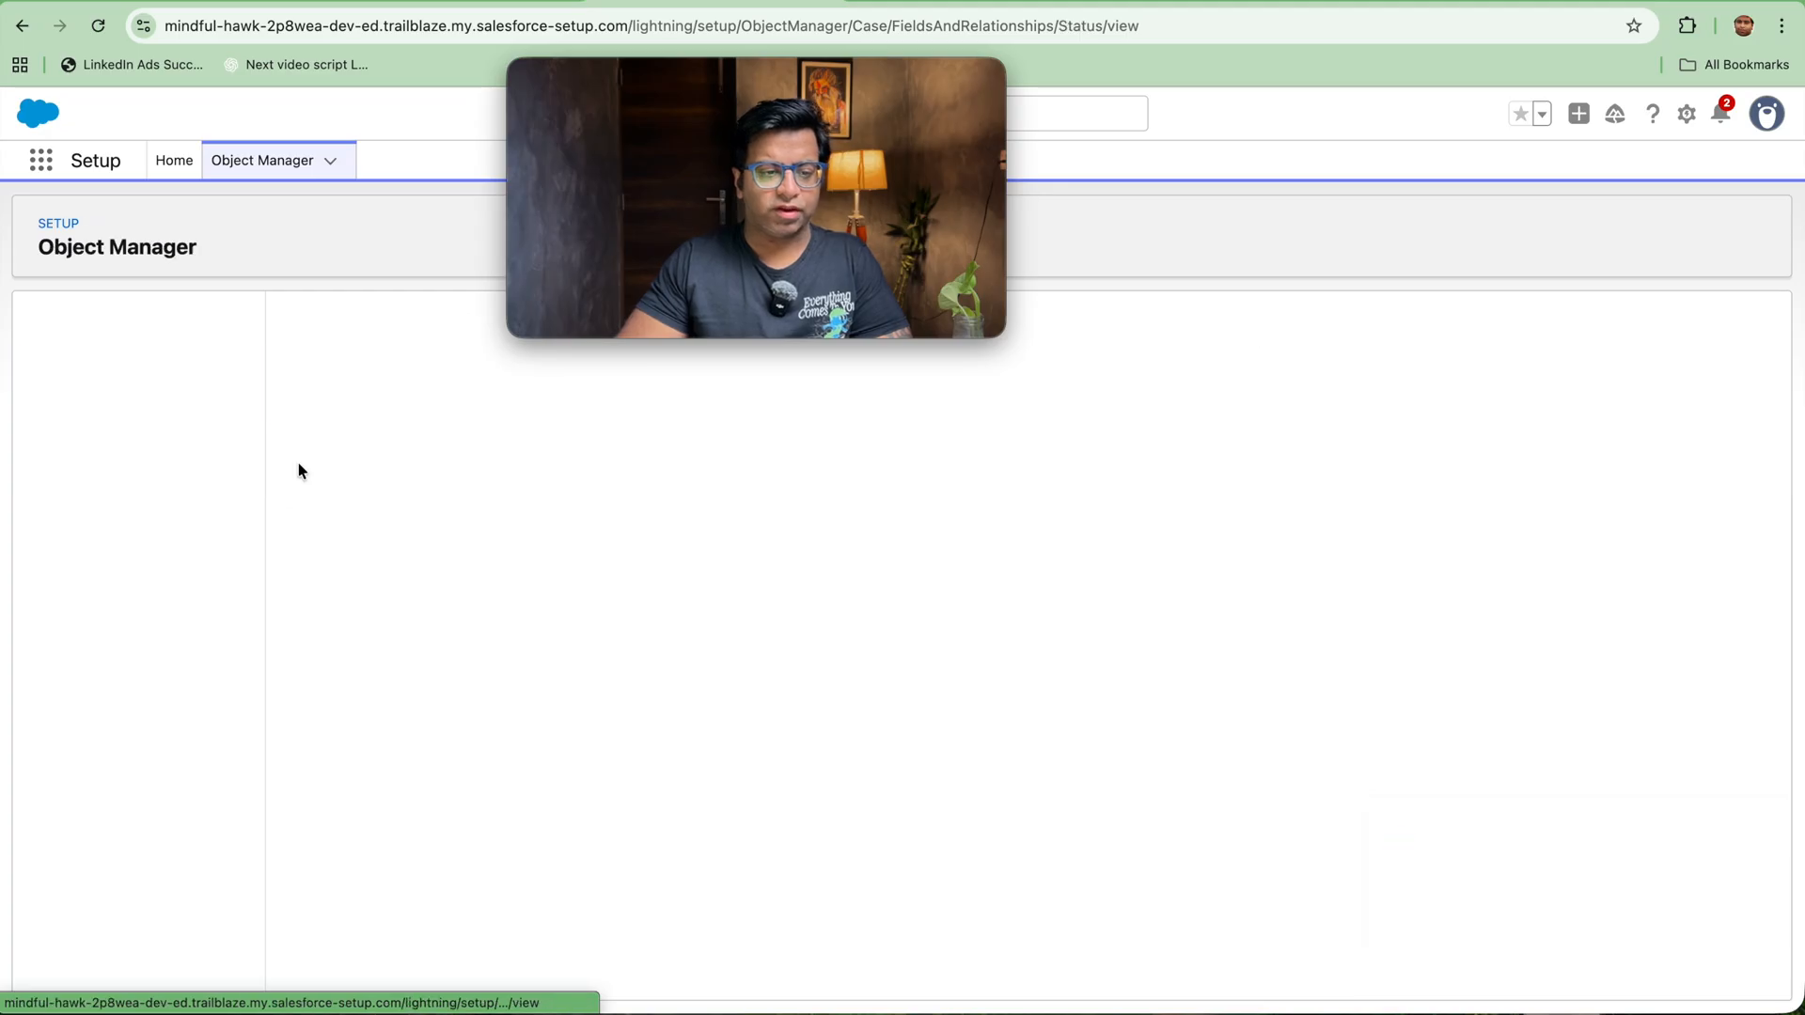
scroll(880, 761, "down", 2)
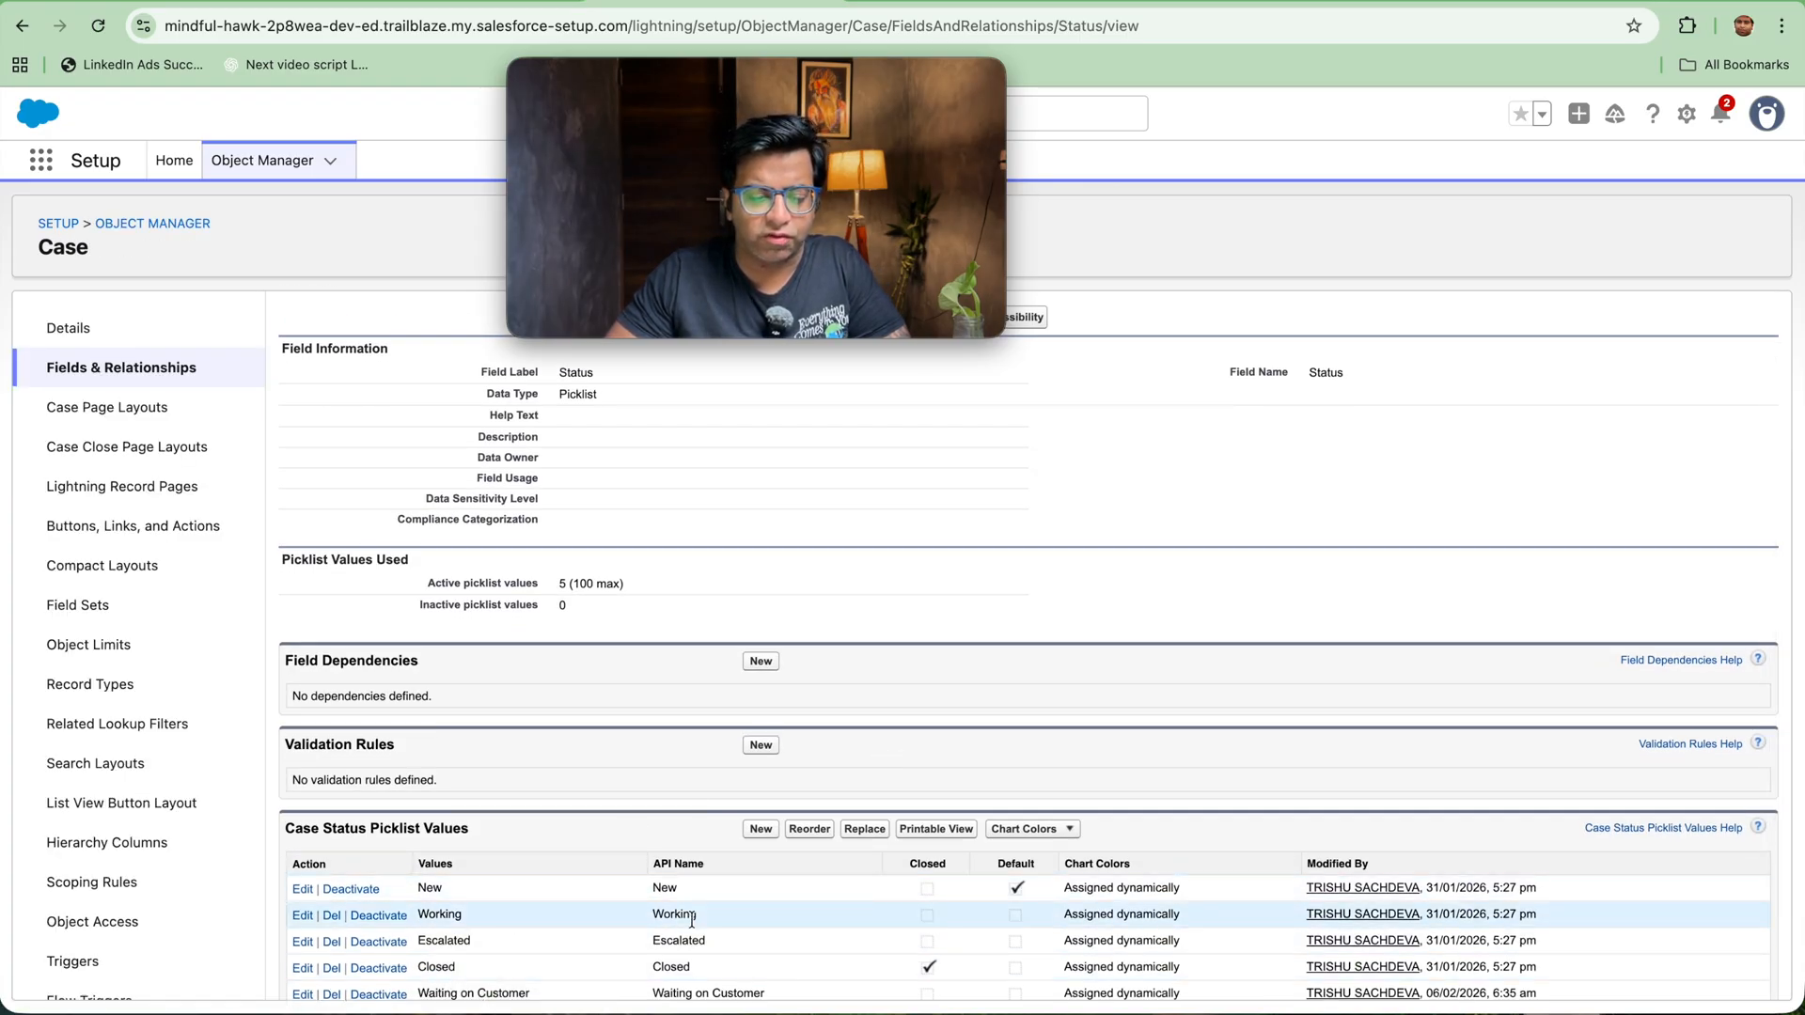
double_click(687, 968)
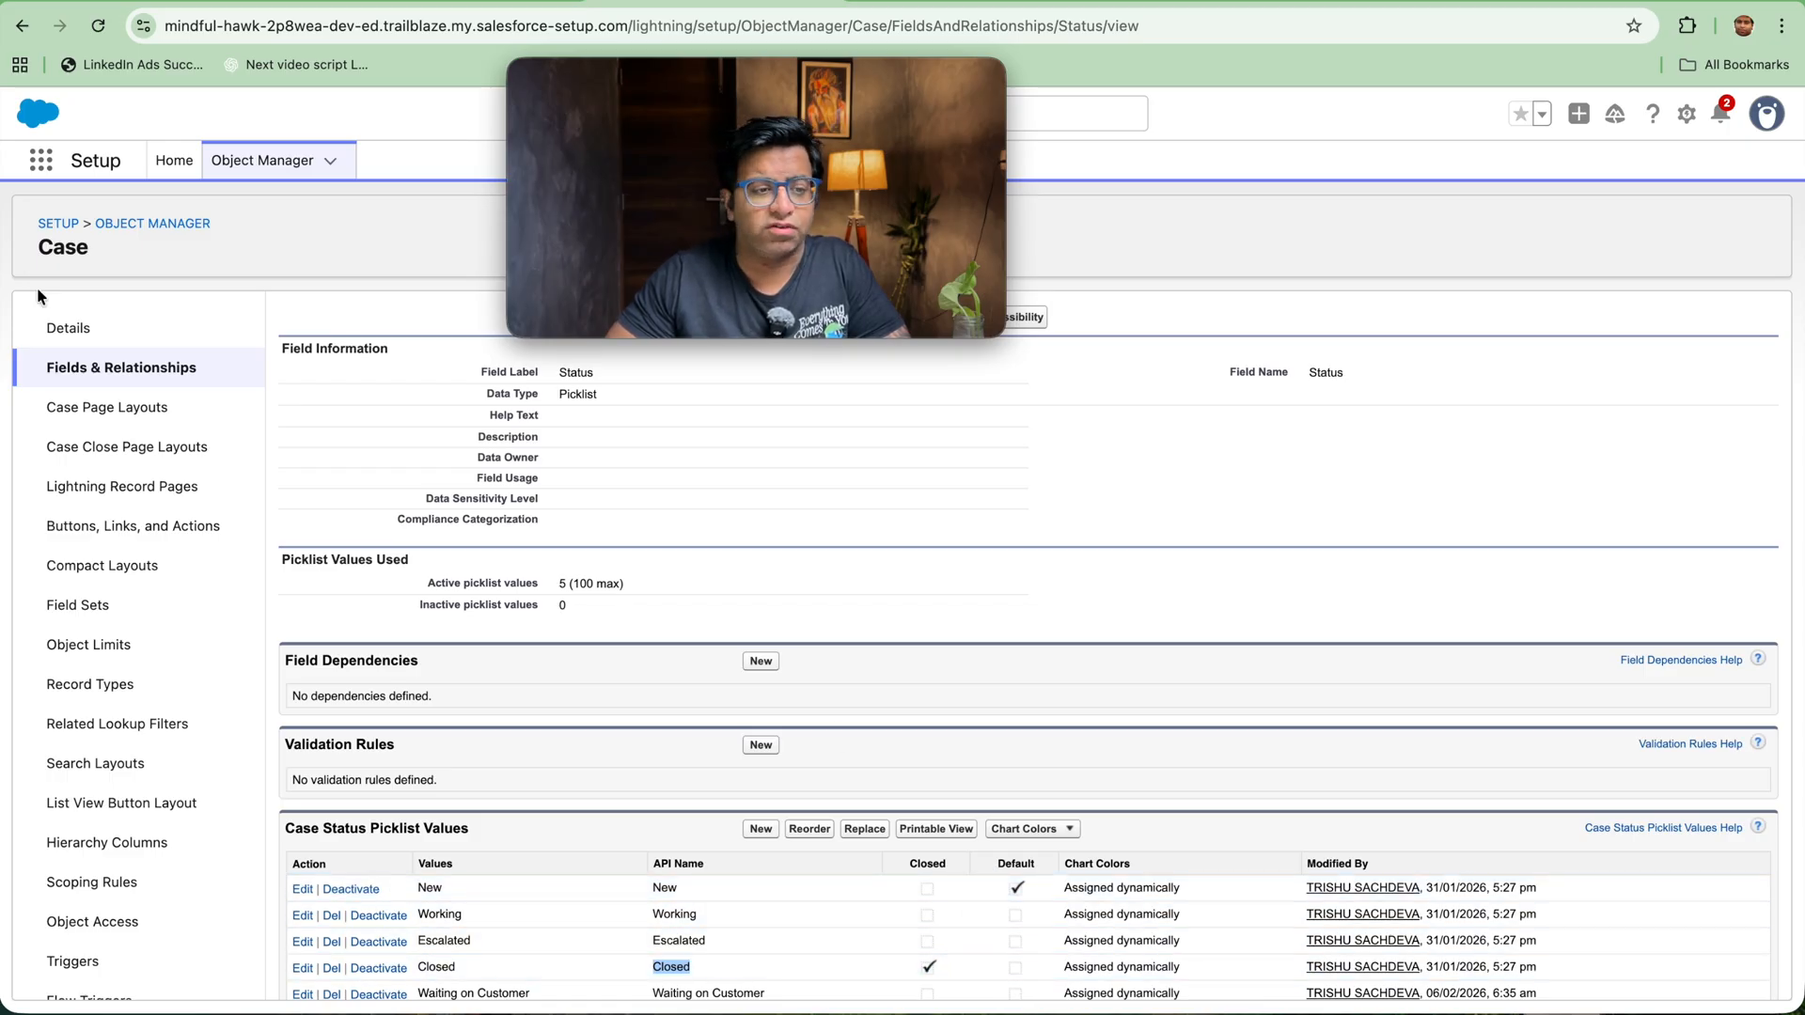
Step: Create a new validation rule on the Case object and name it Check_for_case_closure
scroll(123, 950, "down", 3)
left_click(132, 921)
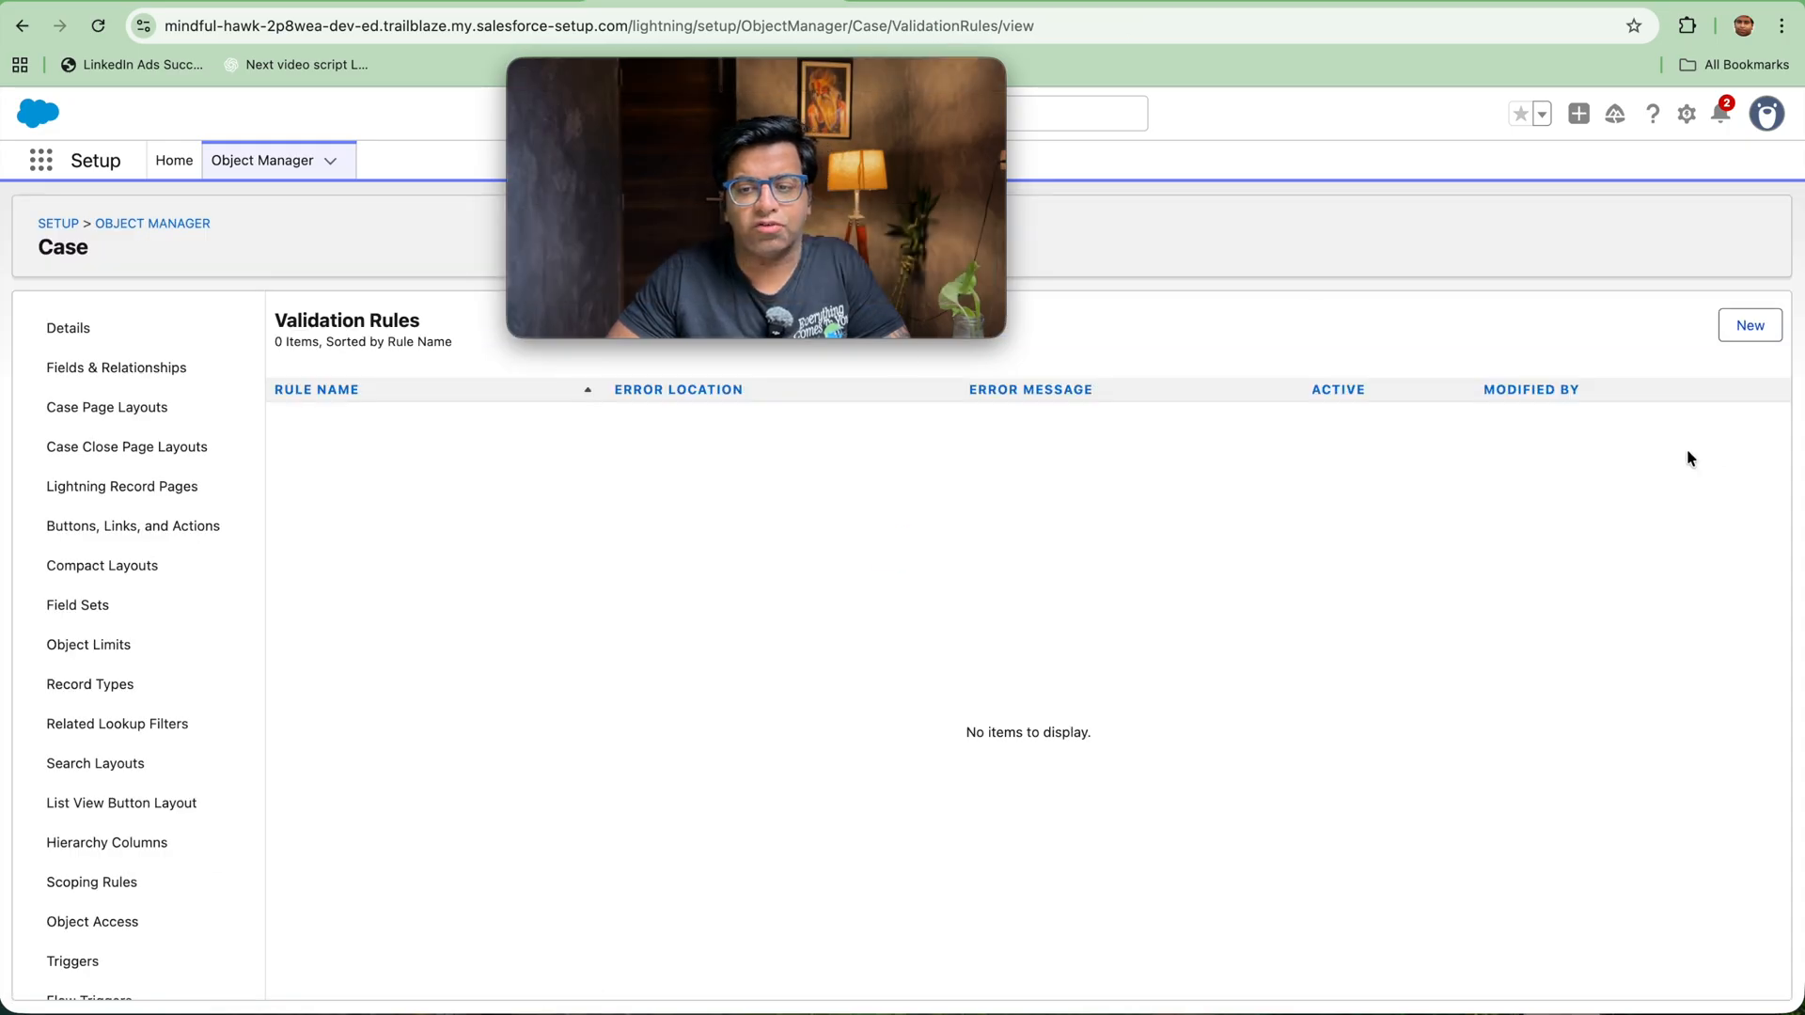
left_click(1724, 331)
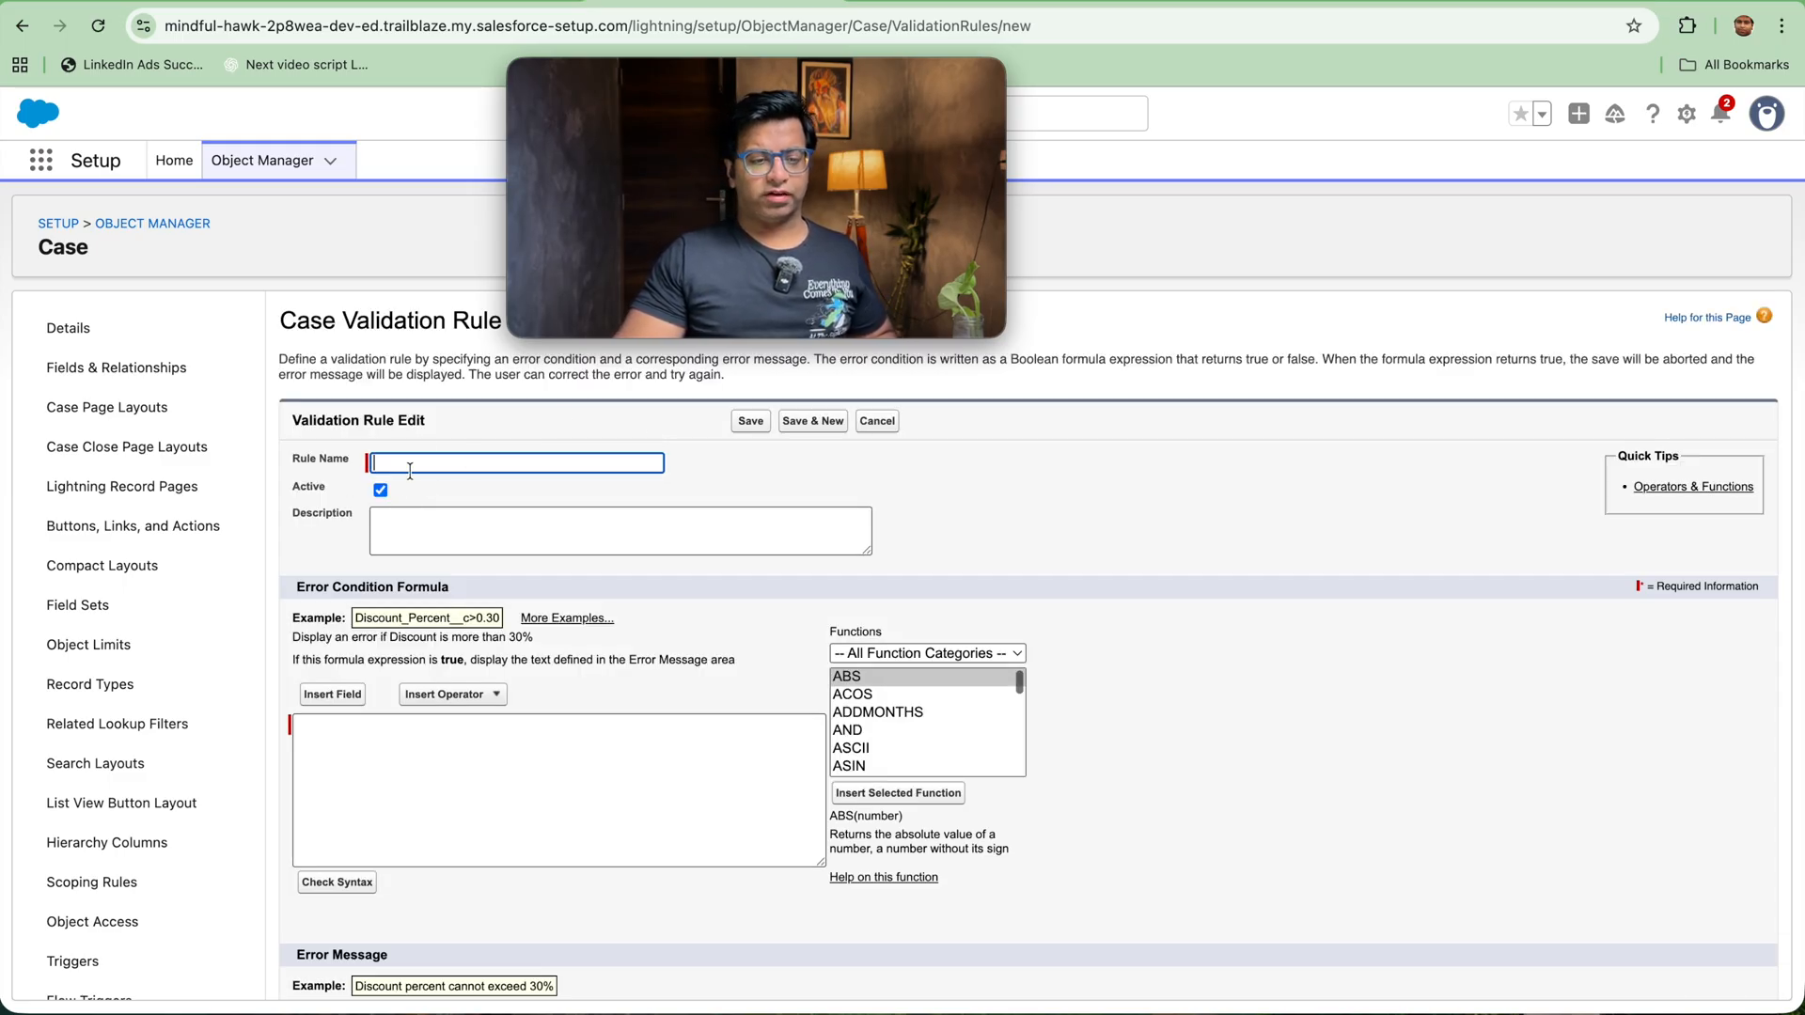
type("Check if")
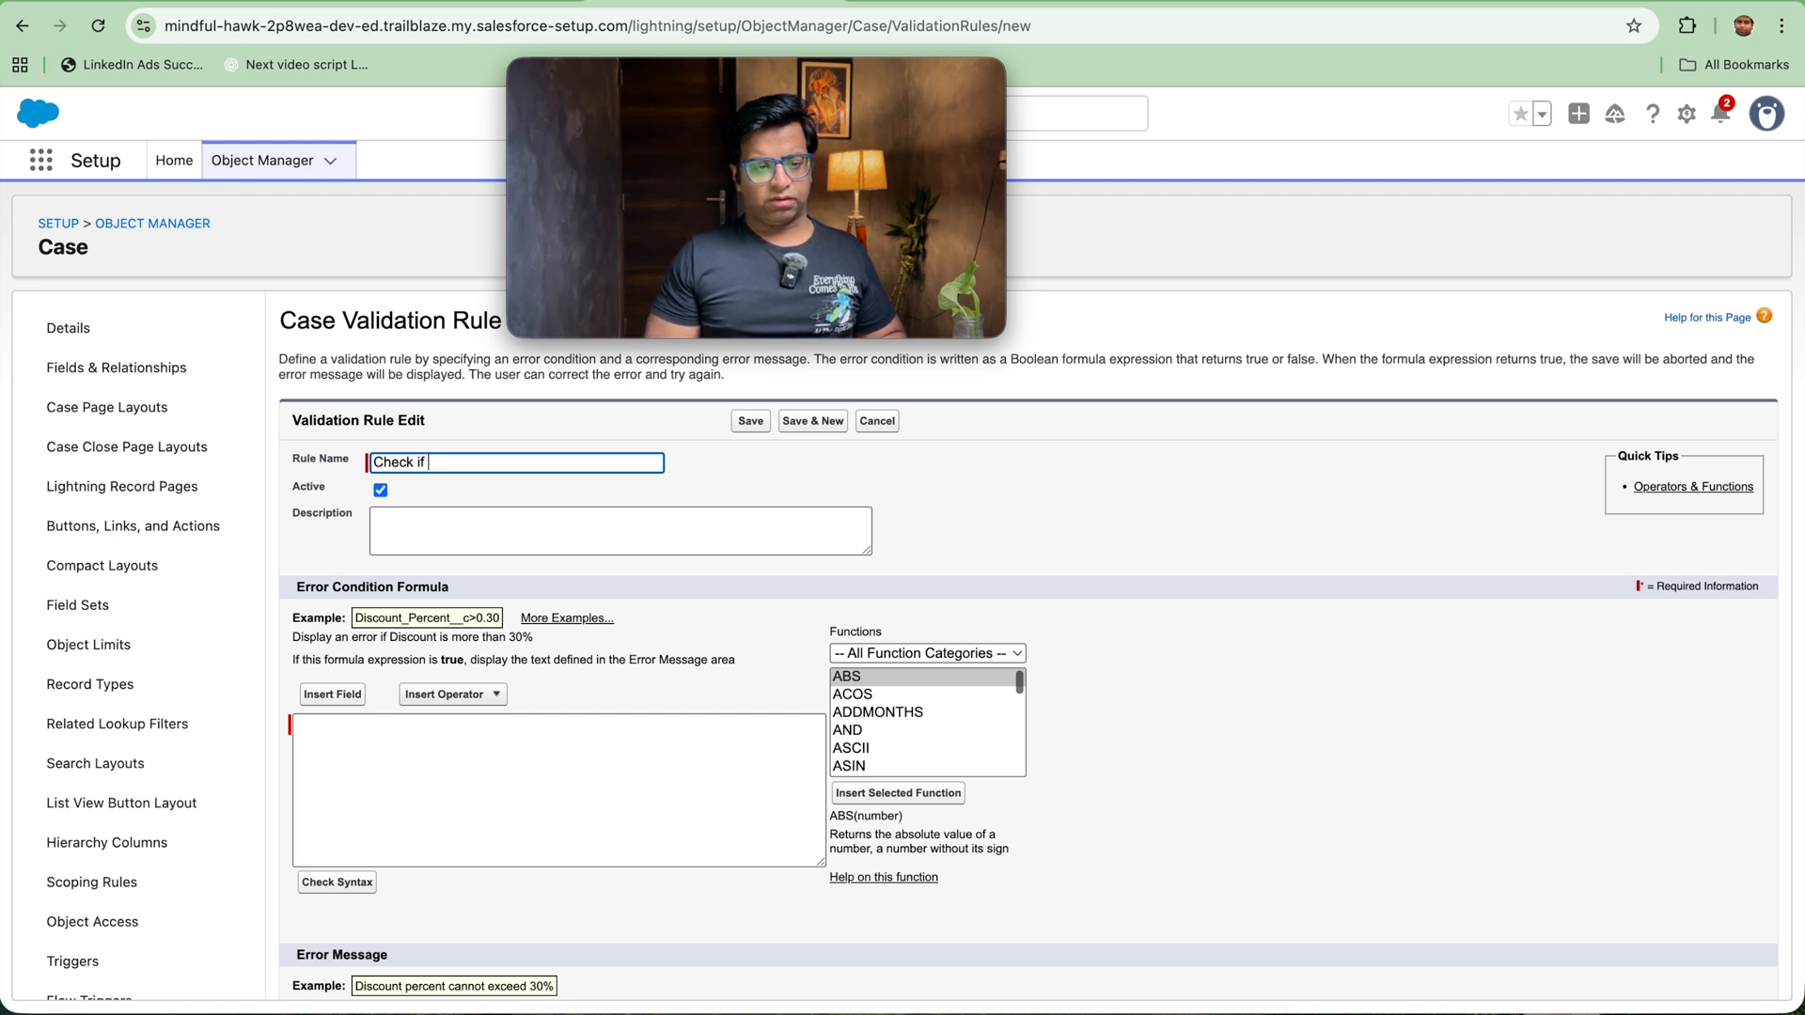
key("BackSpace")
key("BackSpace")
type("for case closue")
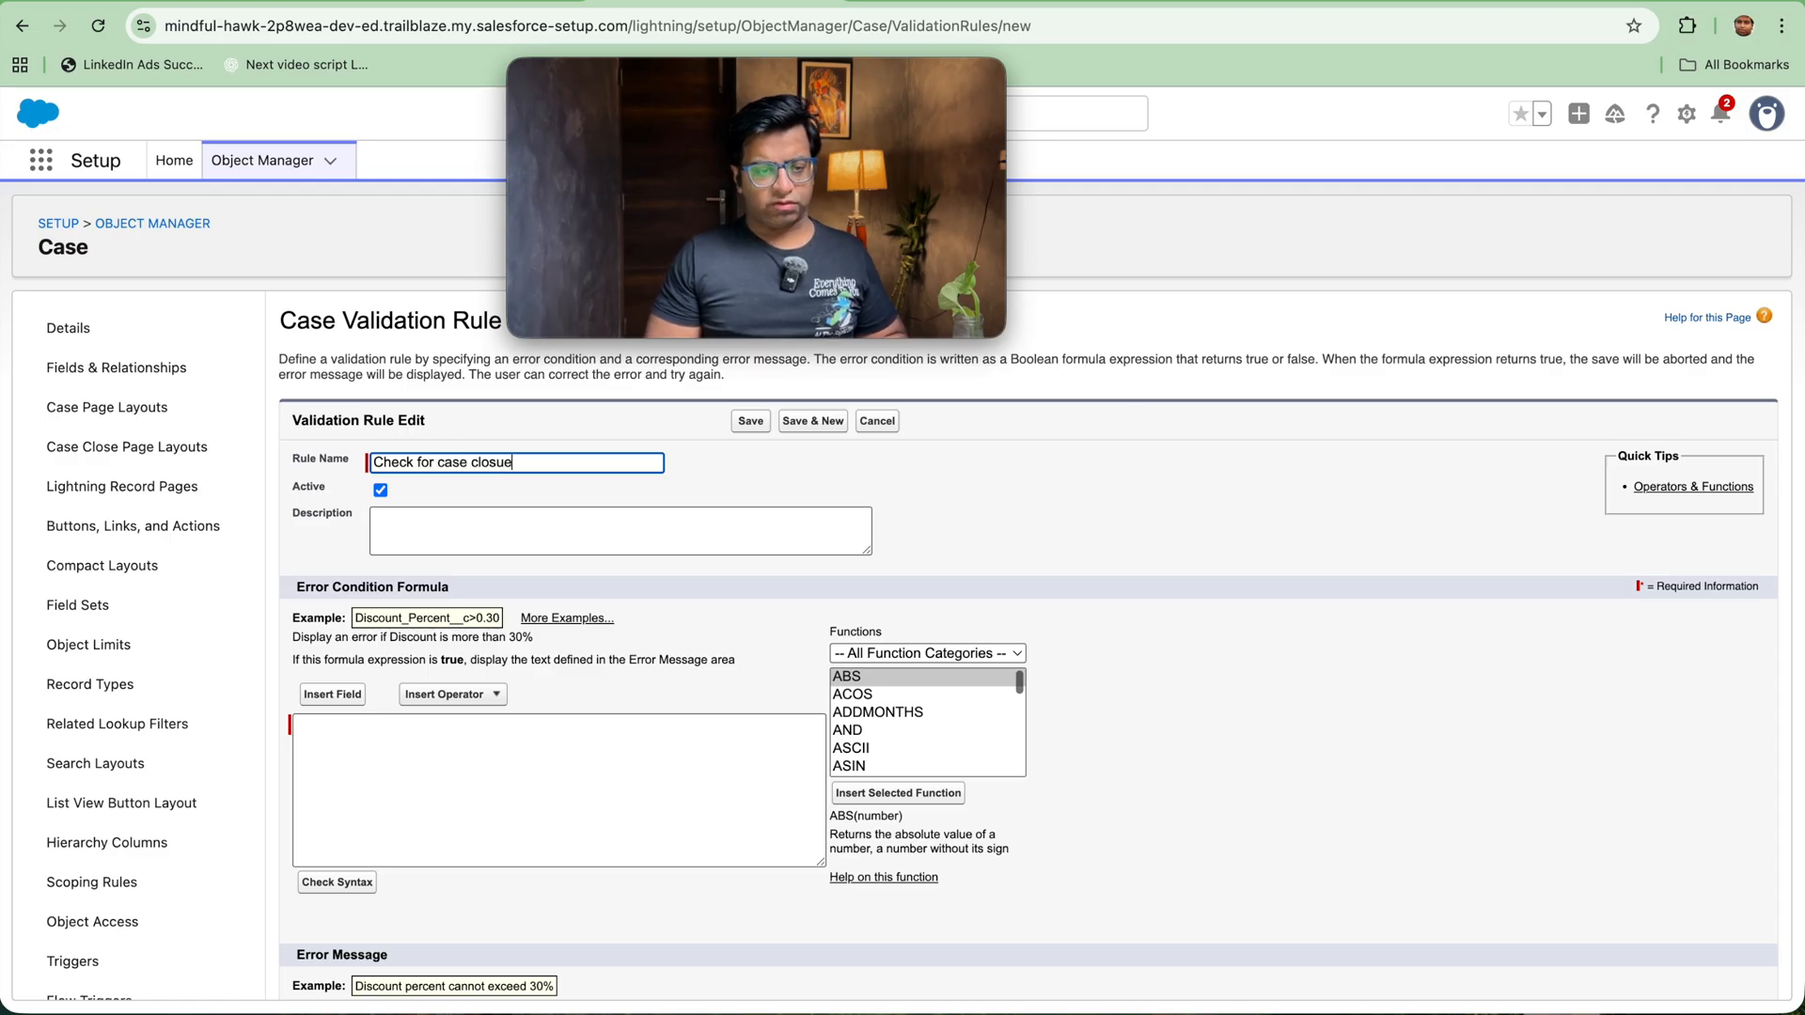
key("BackSpace")
type("re")
Step: Filter the functions to the Logical category and insert the AND function into the error condition formula
left_click(402, 732)
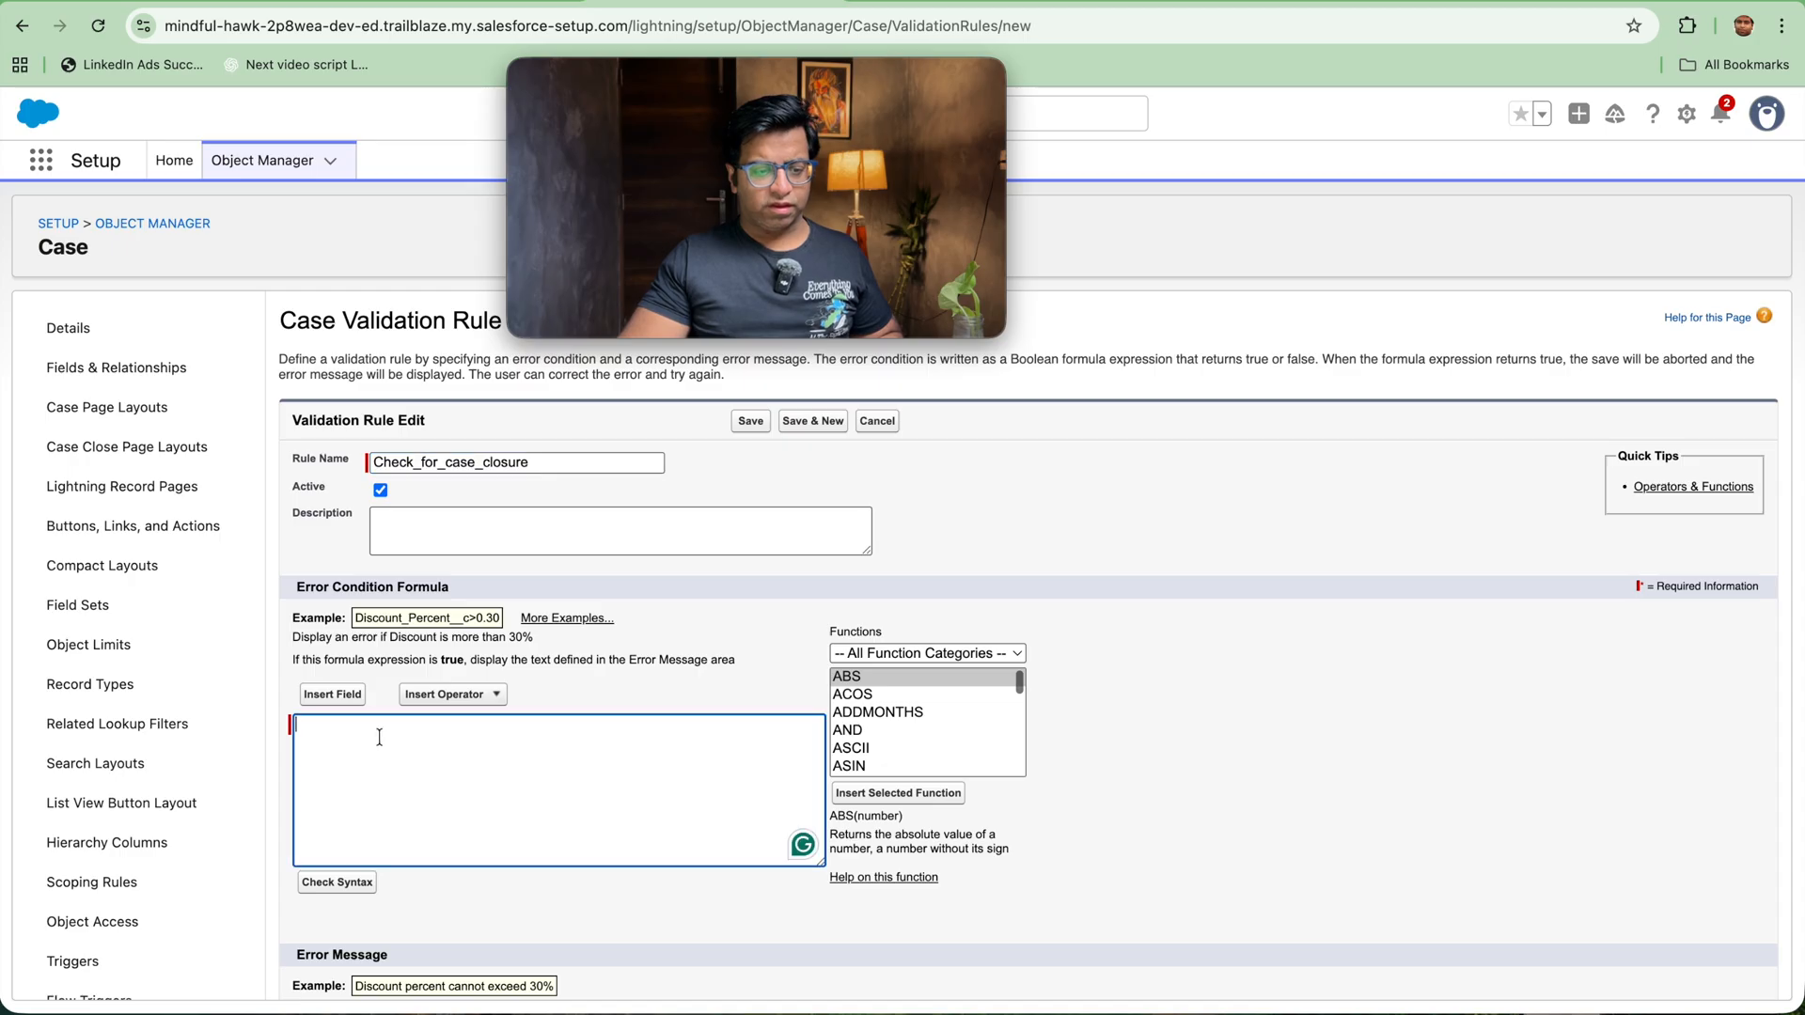
scroll(875, 719, "down", 4)
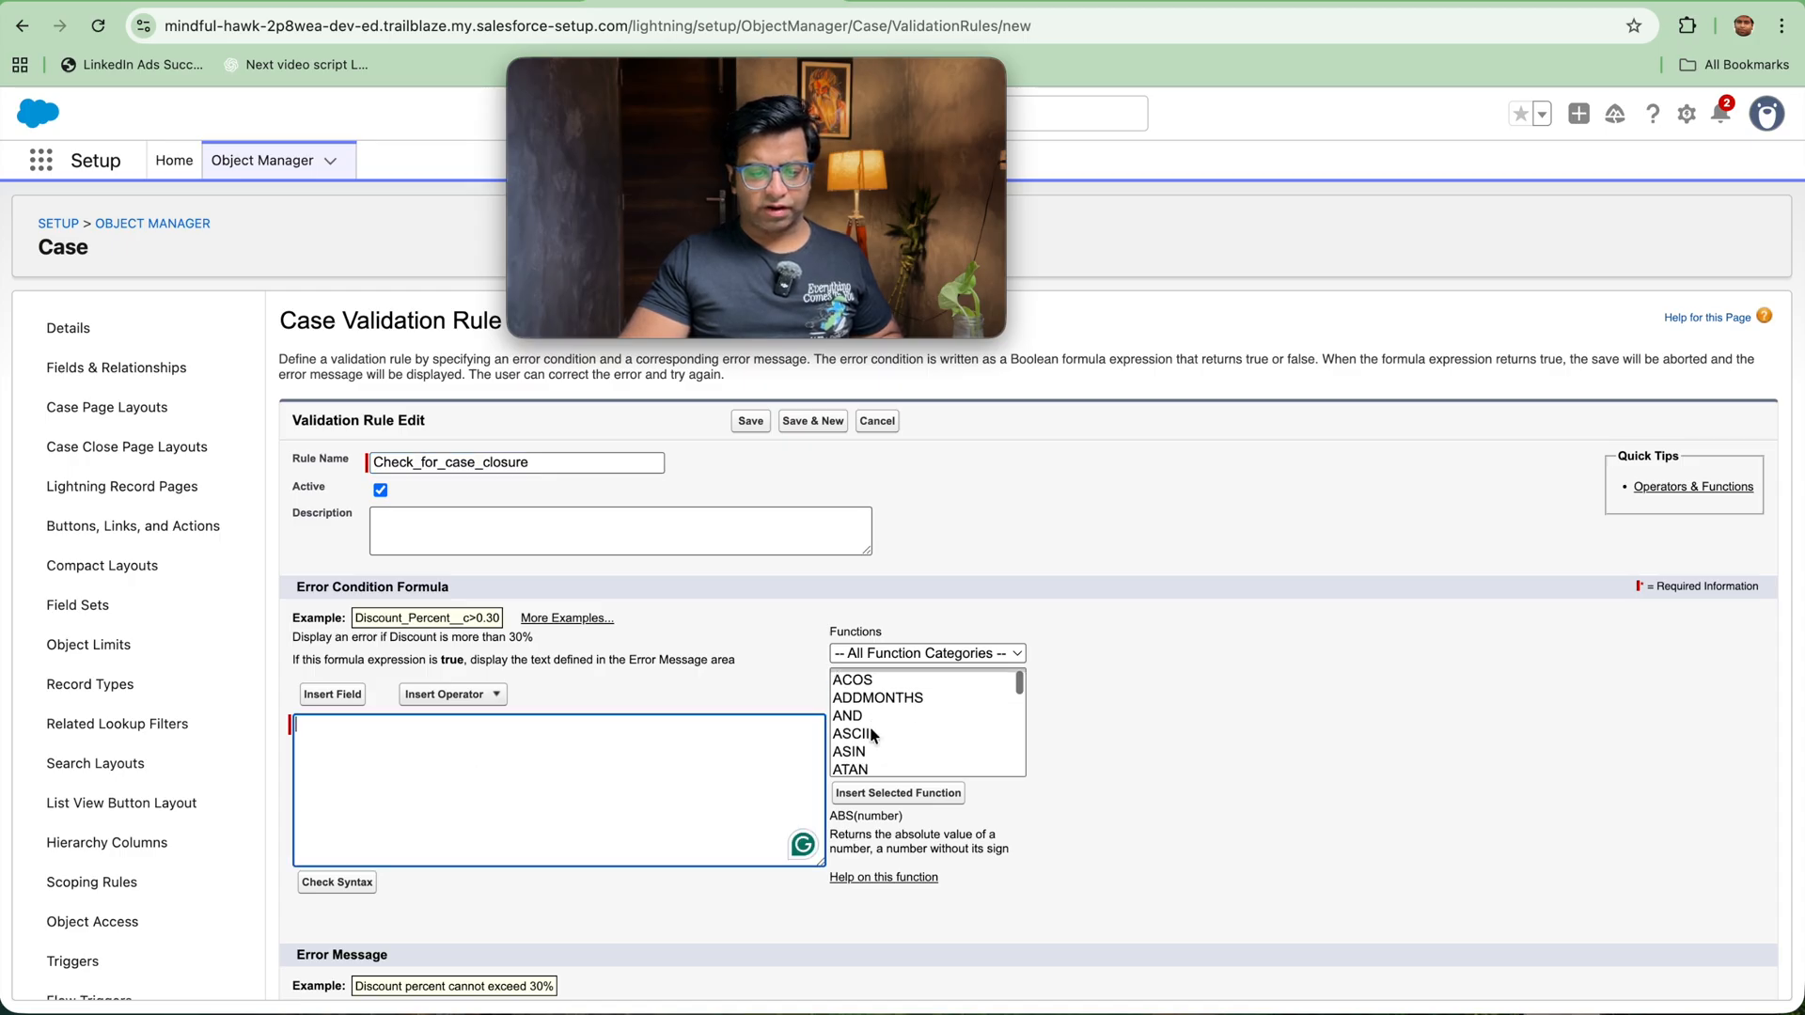
scroll(870, 725, "up", 1)
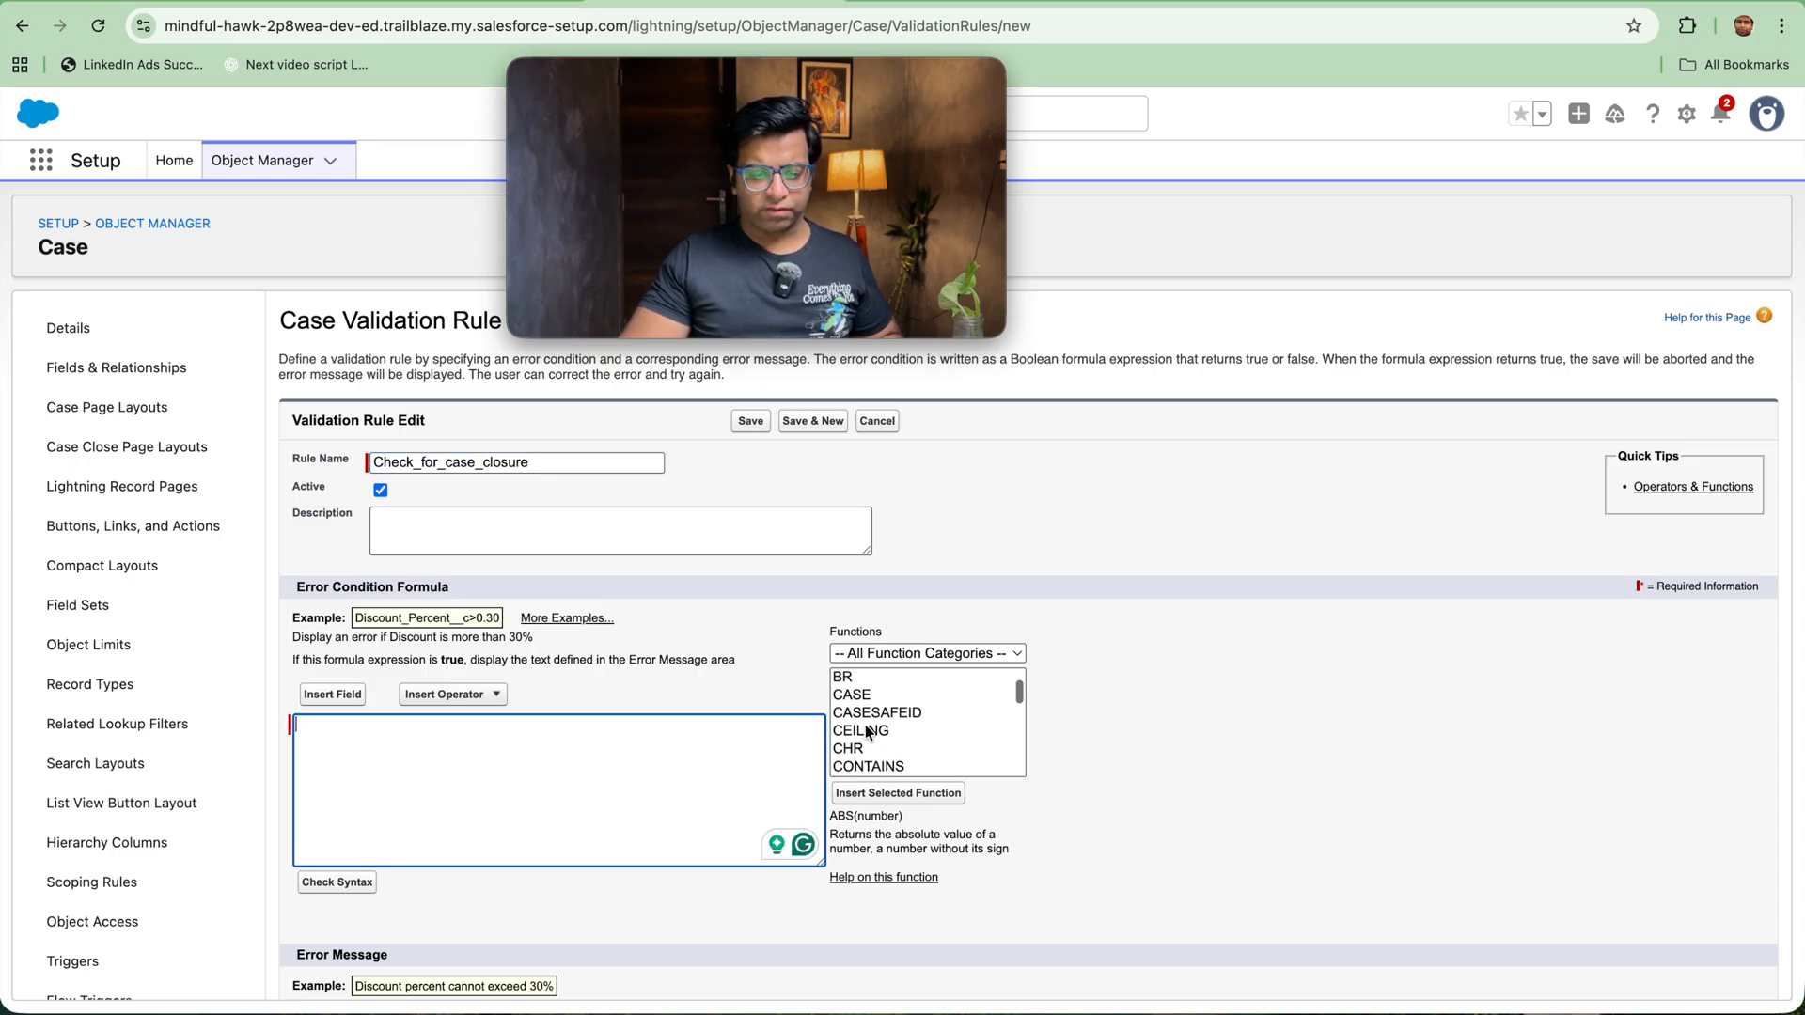
left_click(874, 654)
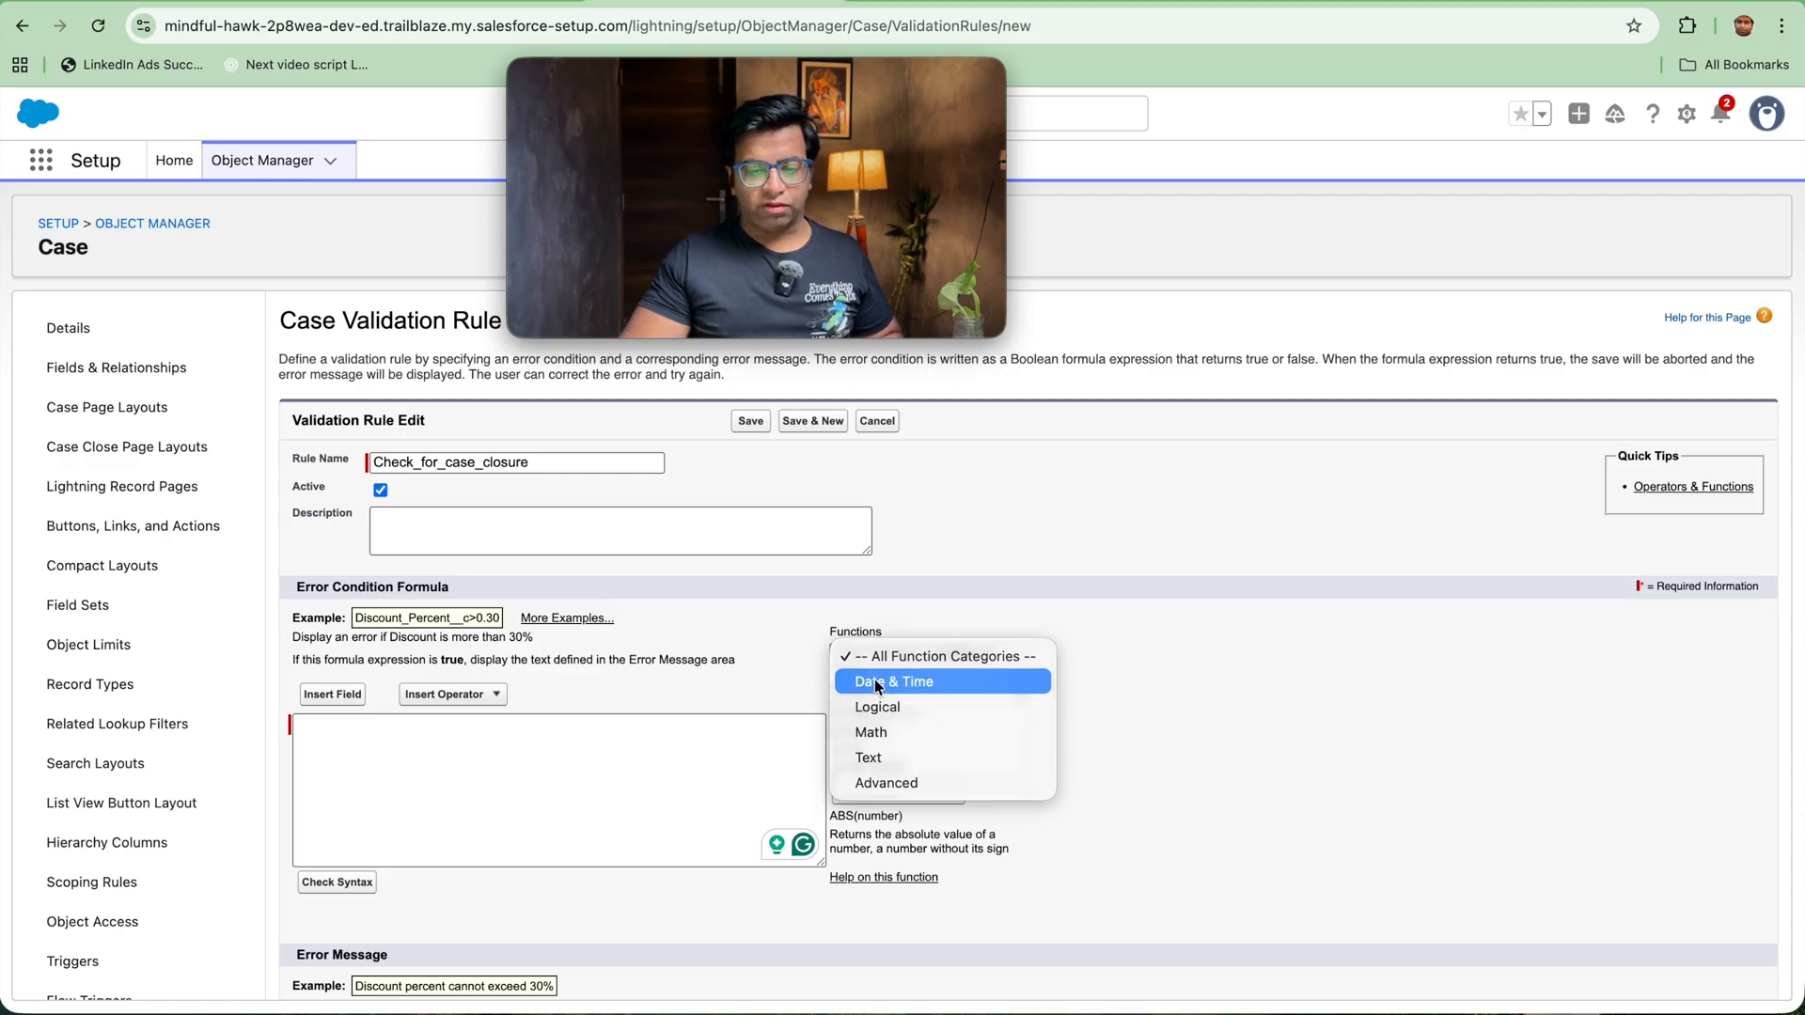
left_click(874, 707)
scroll(876, 730, "down", 3)
scroll(866, 720, "up", 3)
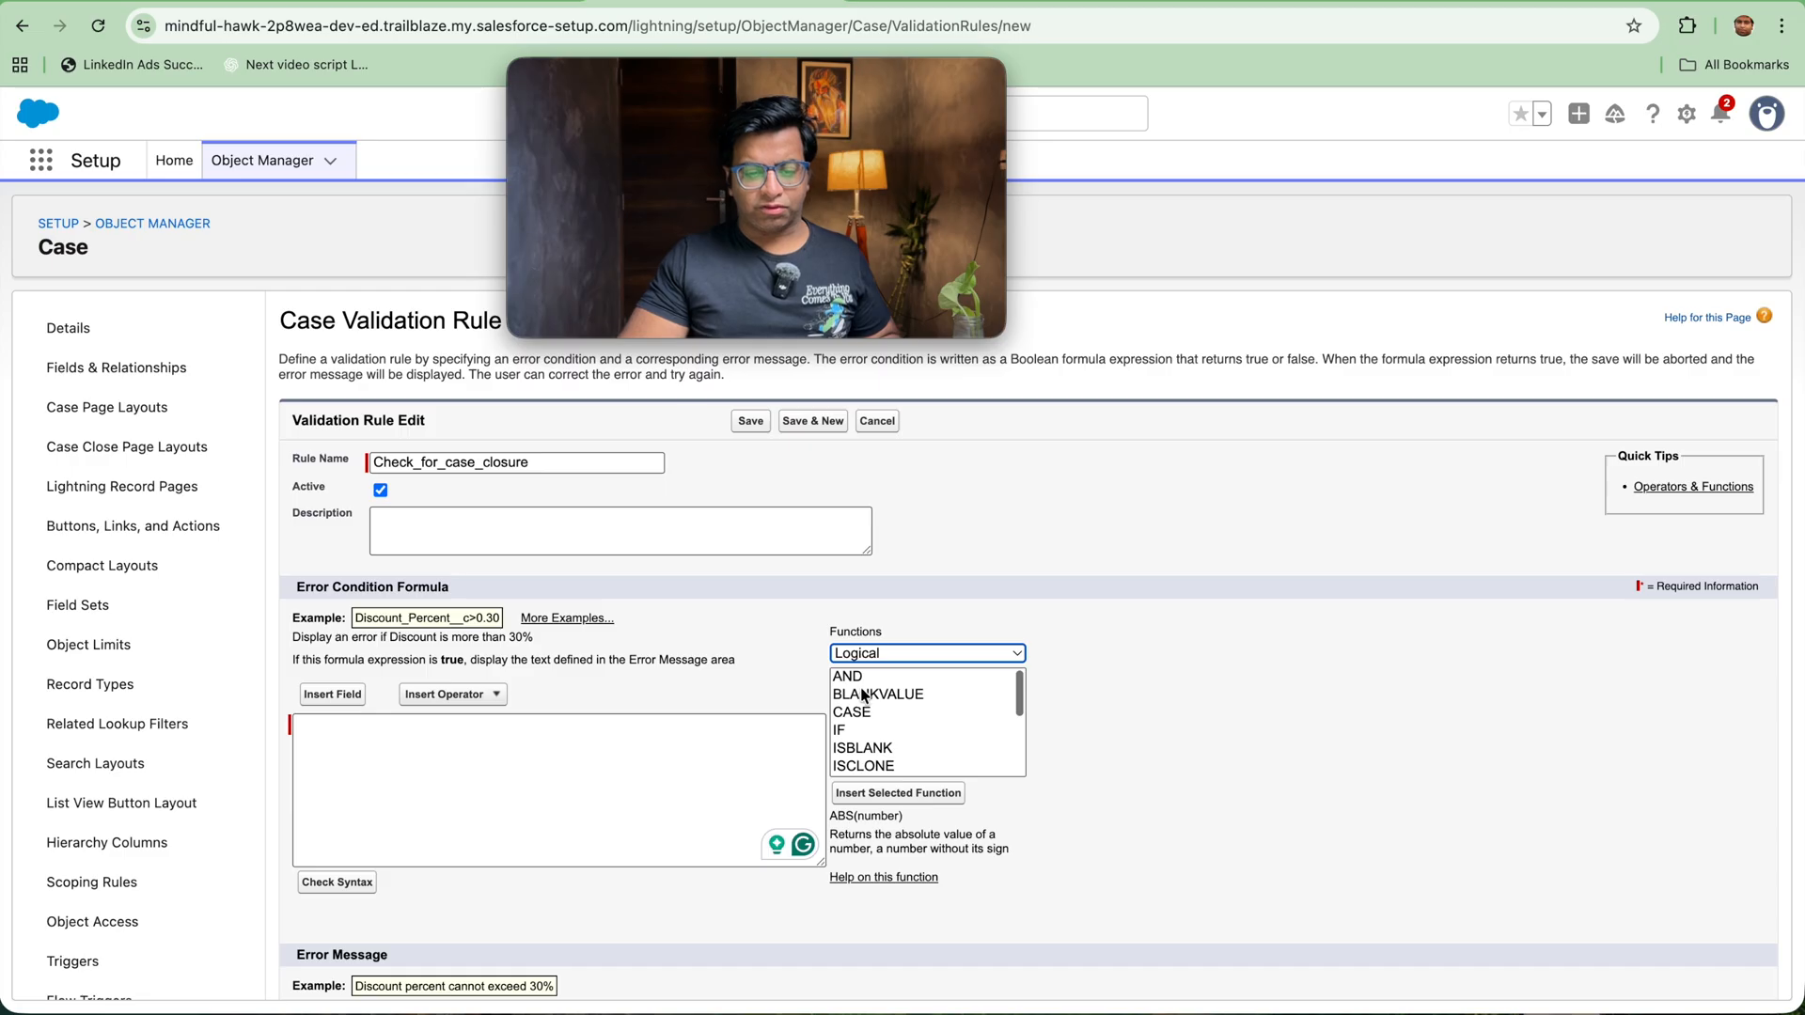
left_click(849, 675)
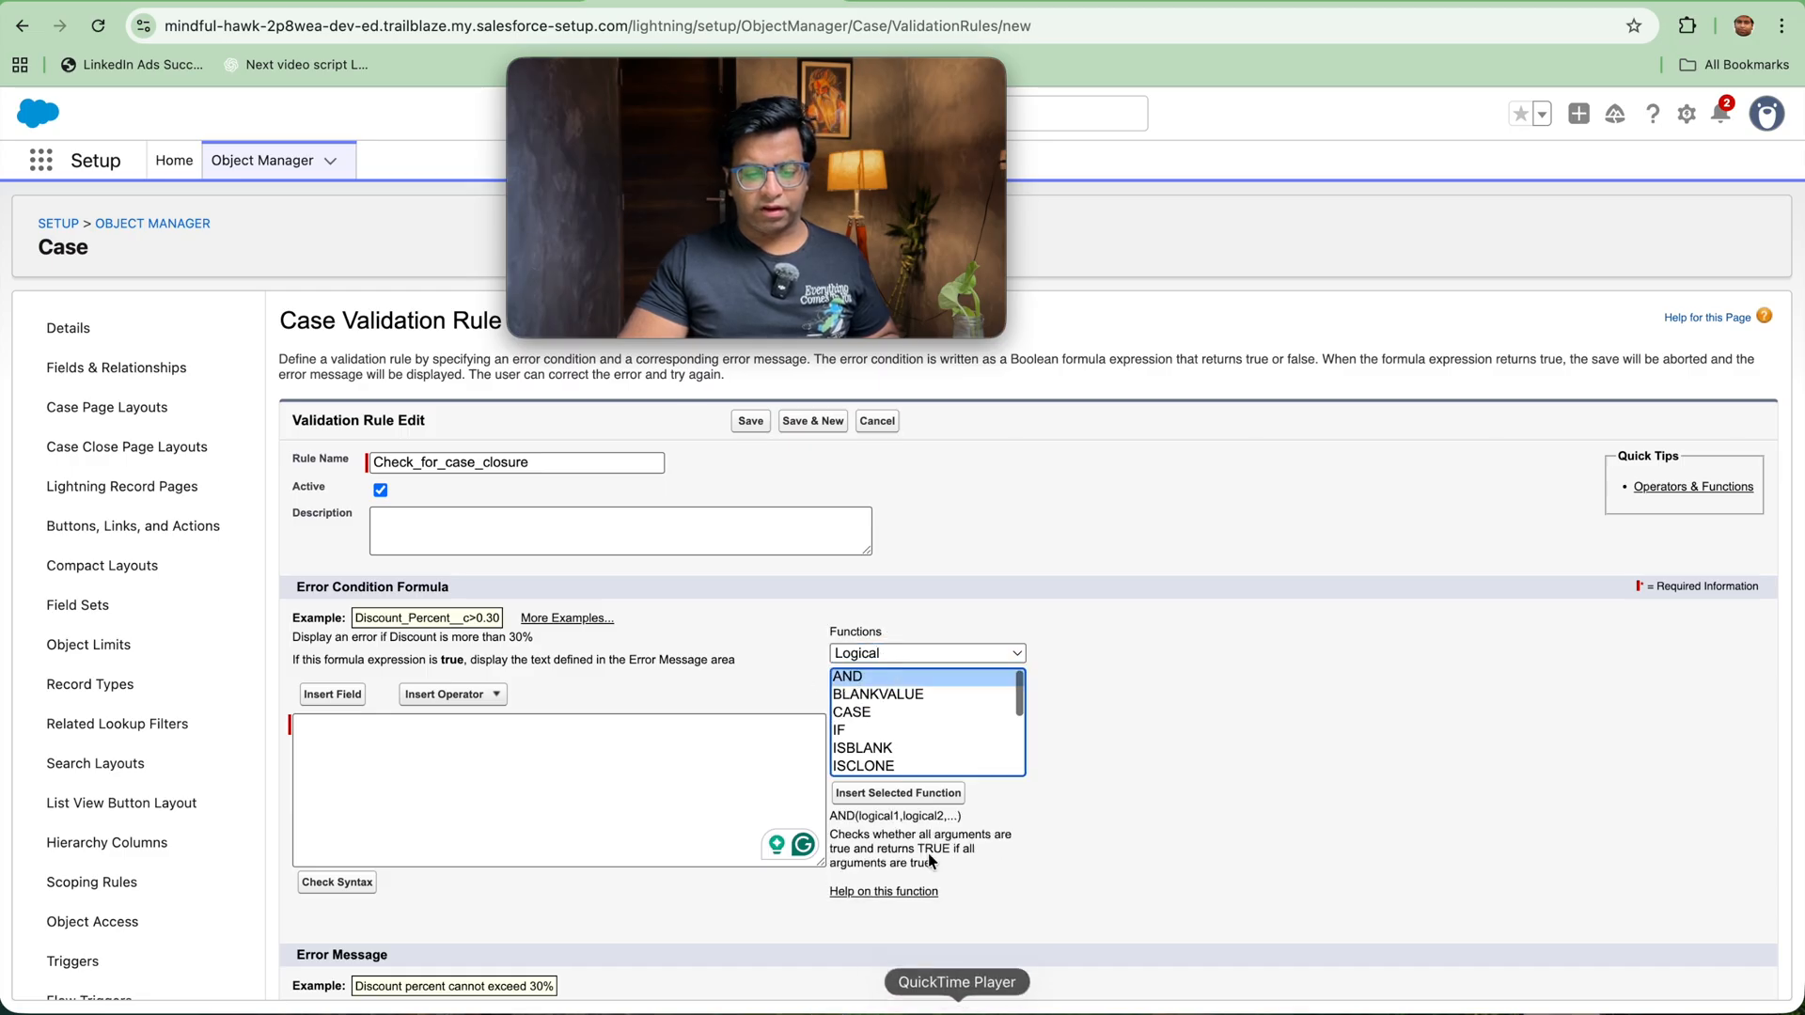
left_click(891, 806)
Step: Replace the logical1 placeholder in the AND formula with isclosed and clear the logical2 placeholder
double_click(371, 722)
type("()")
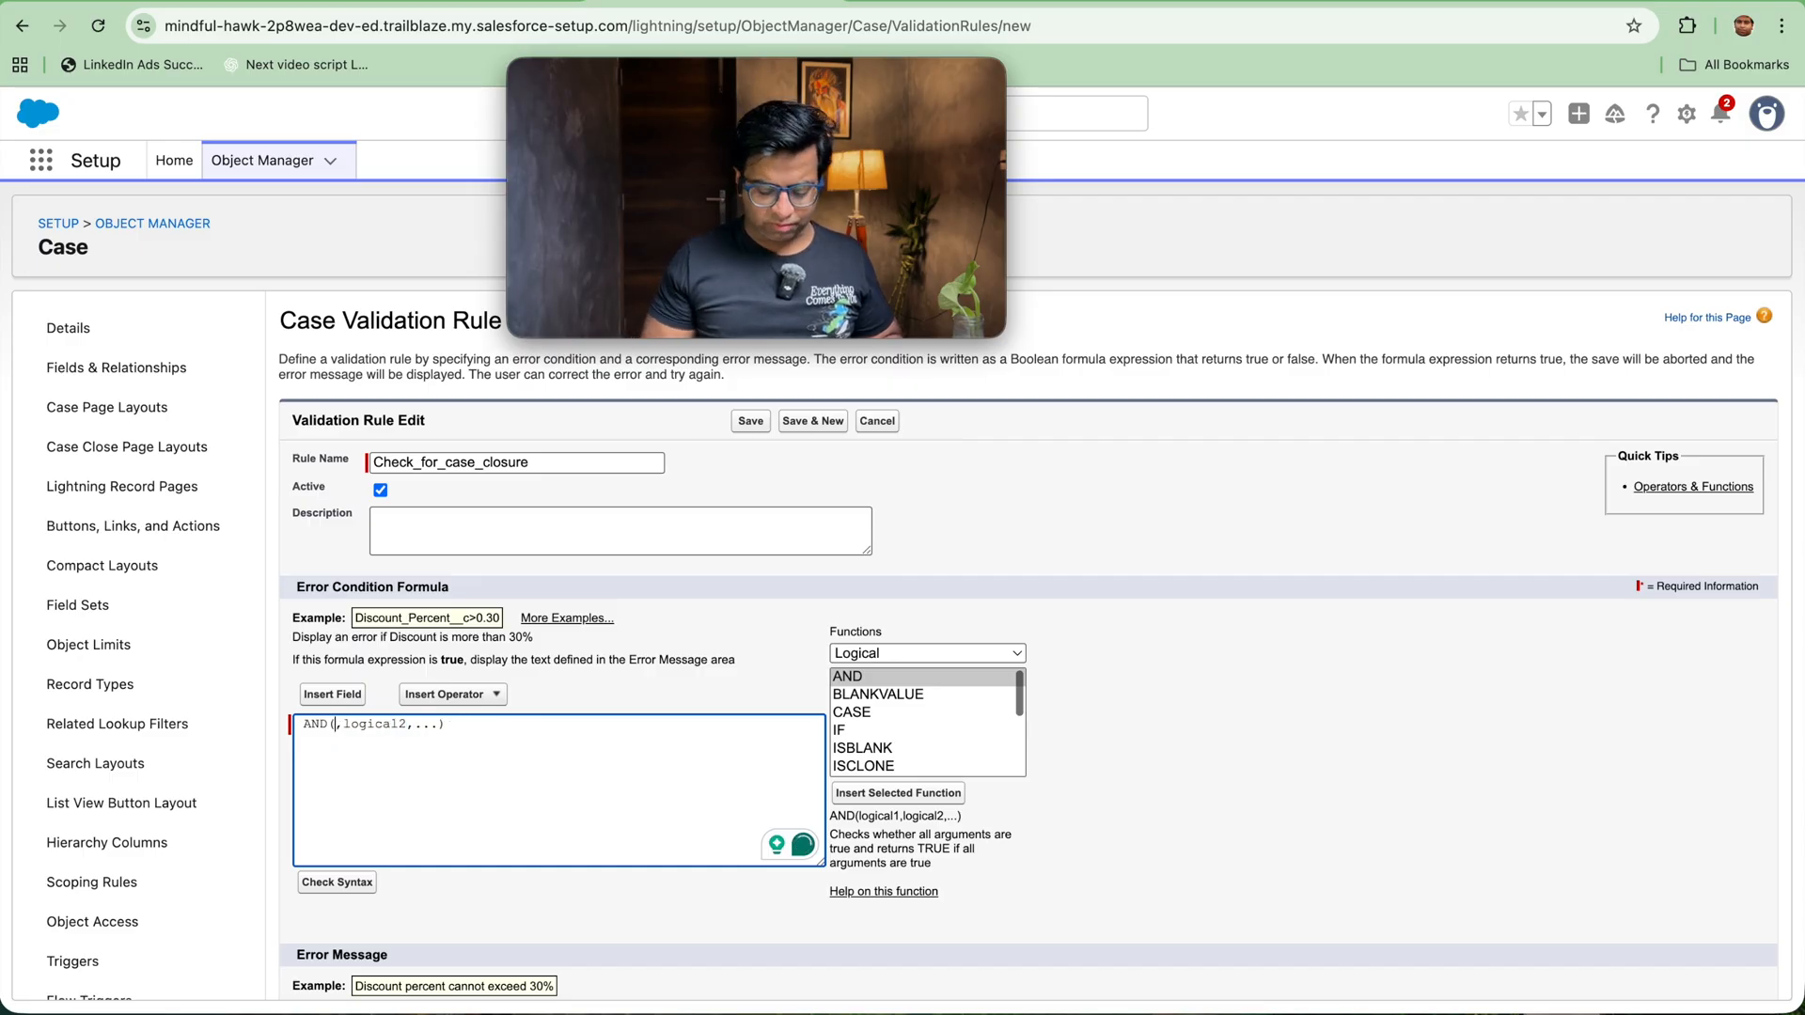
key("BackSpace")
key("BackSpace")
key("BackSpace")
type("(")
type("isclose")
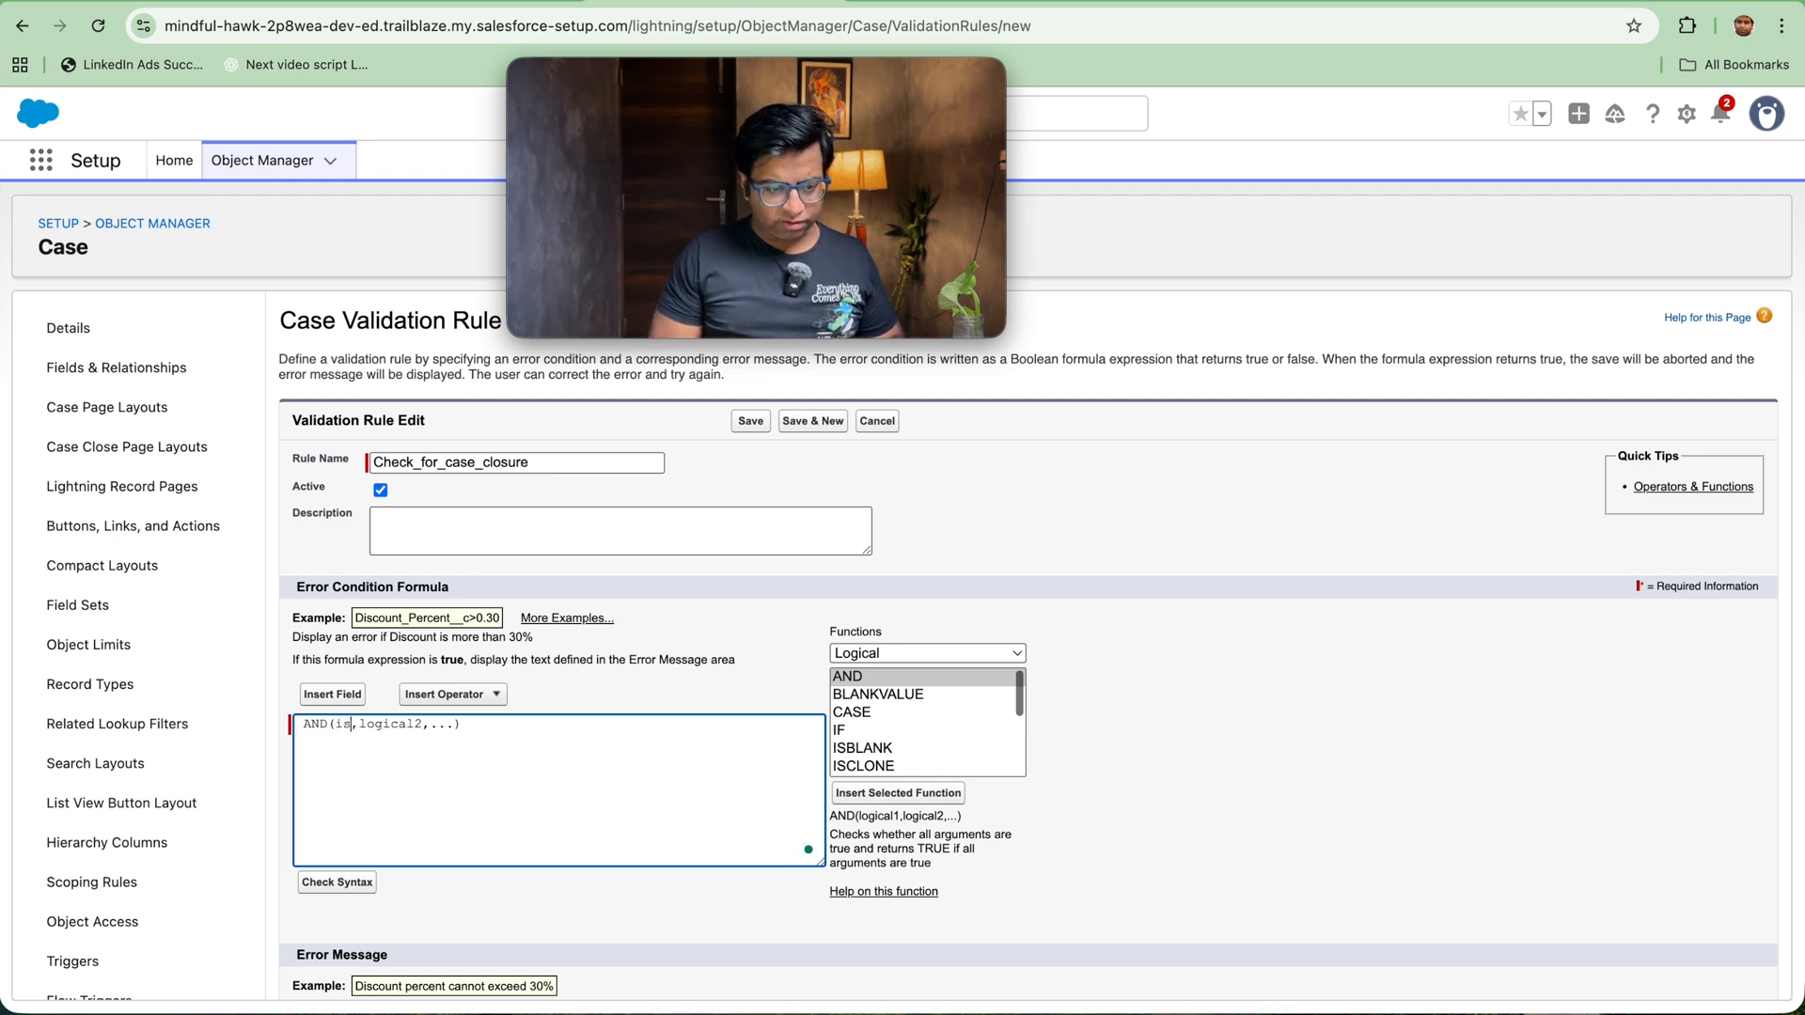
type("d")
key("Right")
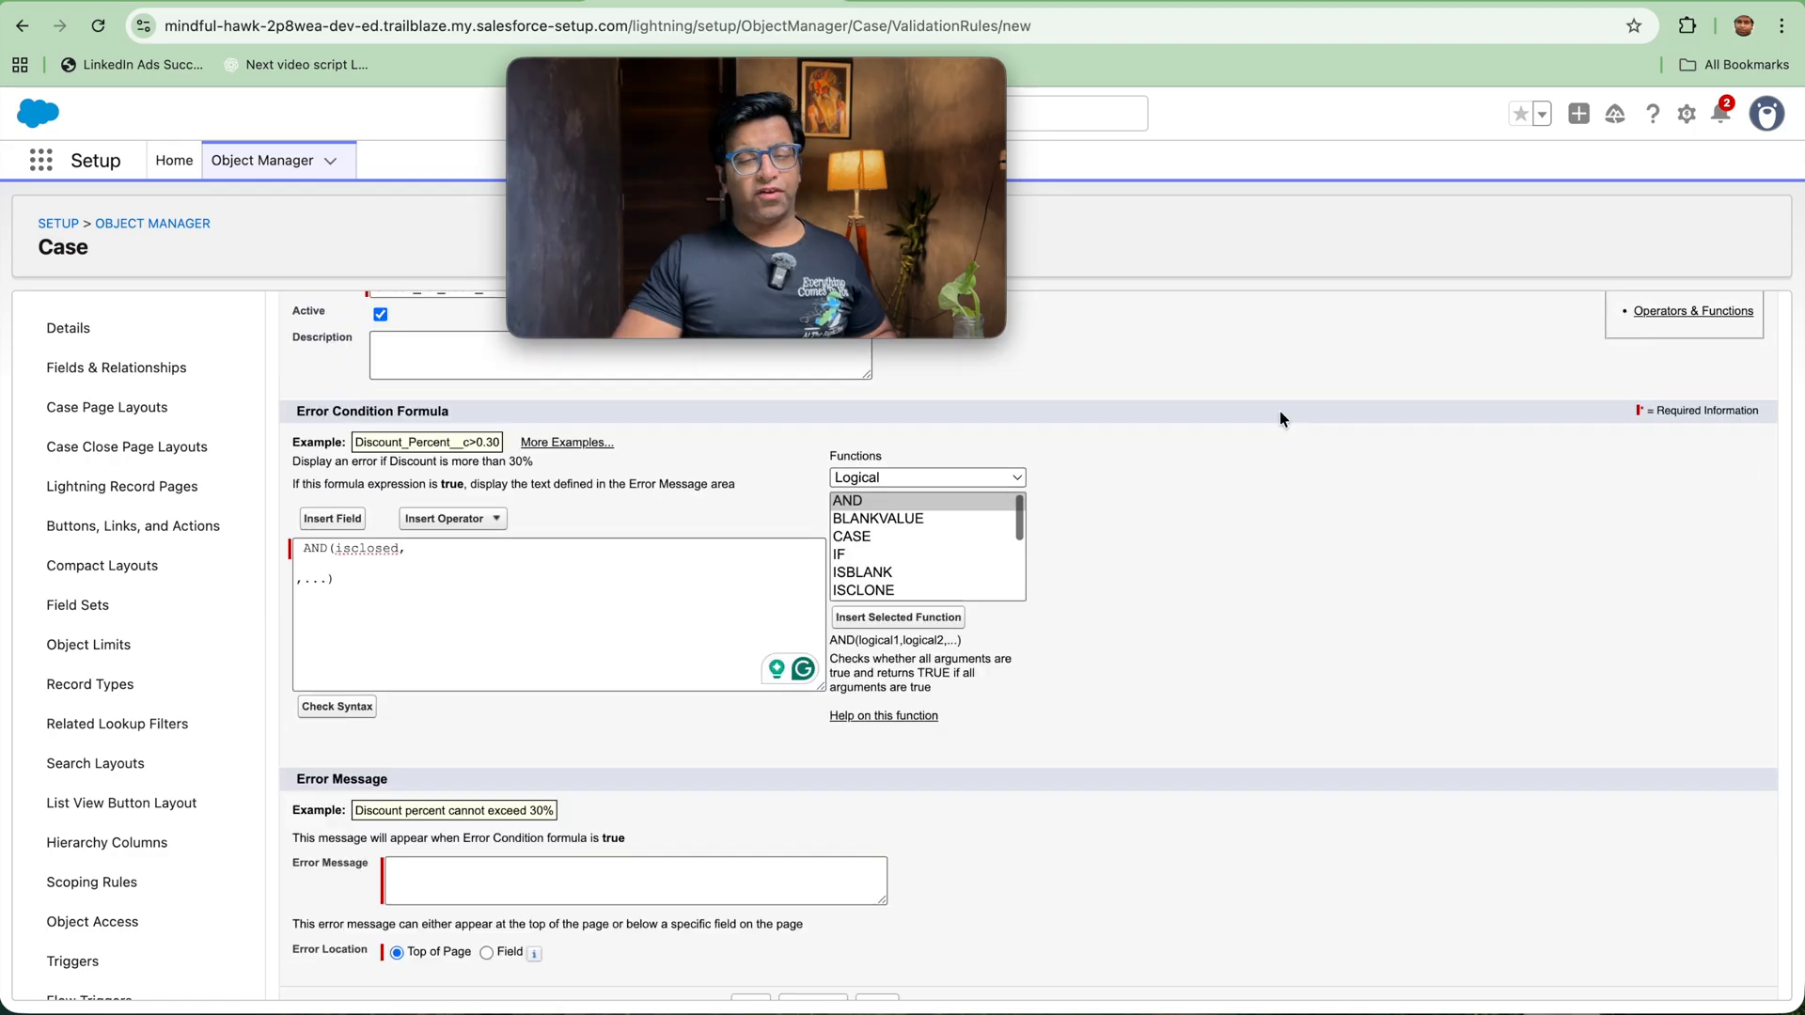
Step: Add isPickval(priority,'High') as the second AND condition and remove the leftover placeholder text before the closing parenthesis
left_click(406, 569)
type("isPickval")
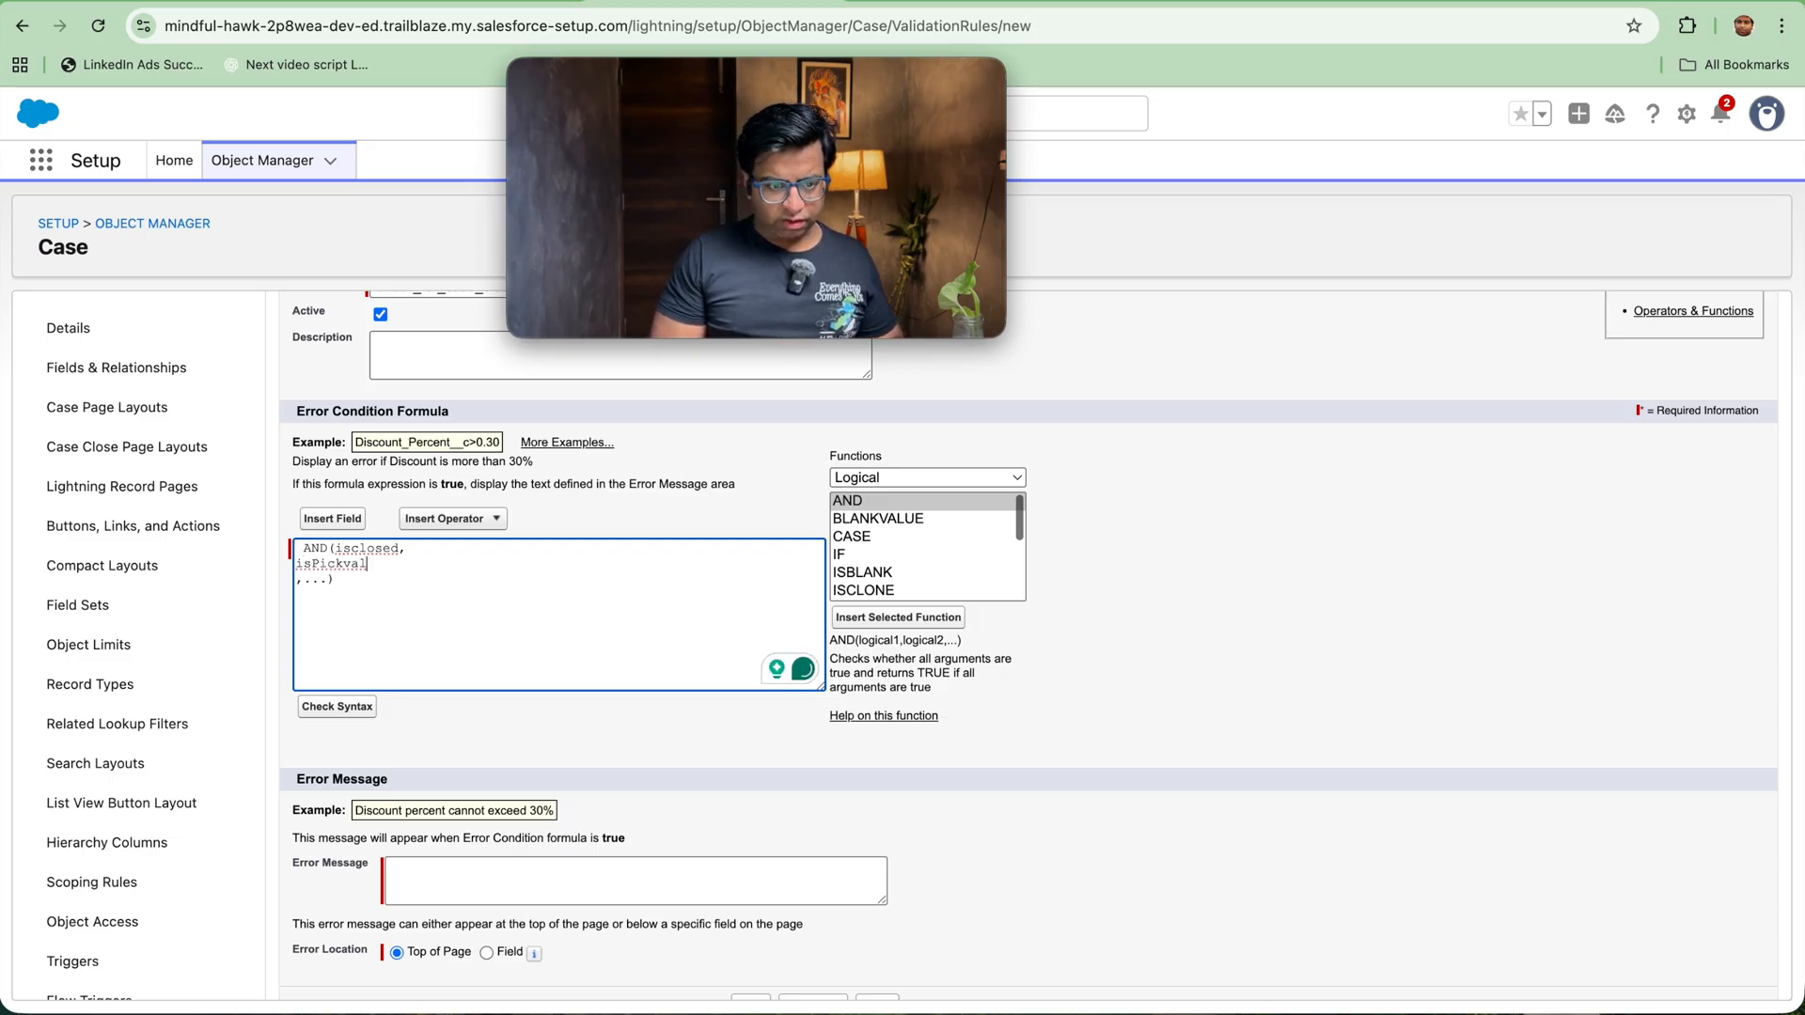
type("(")
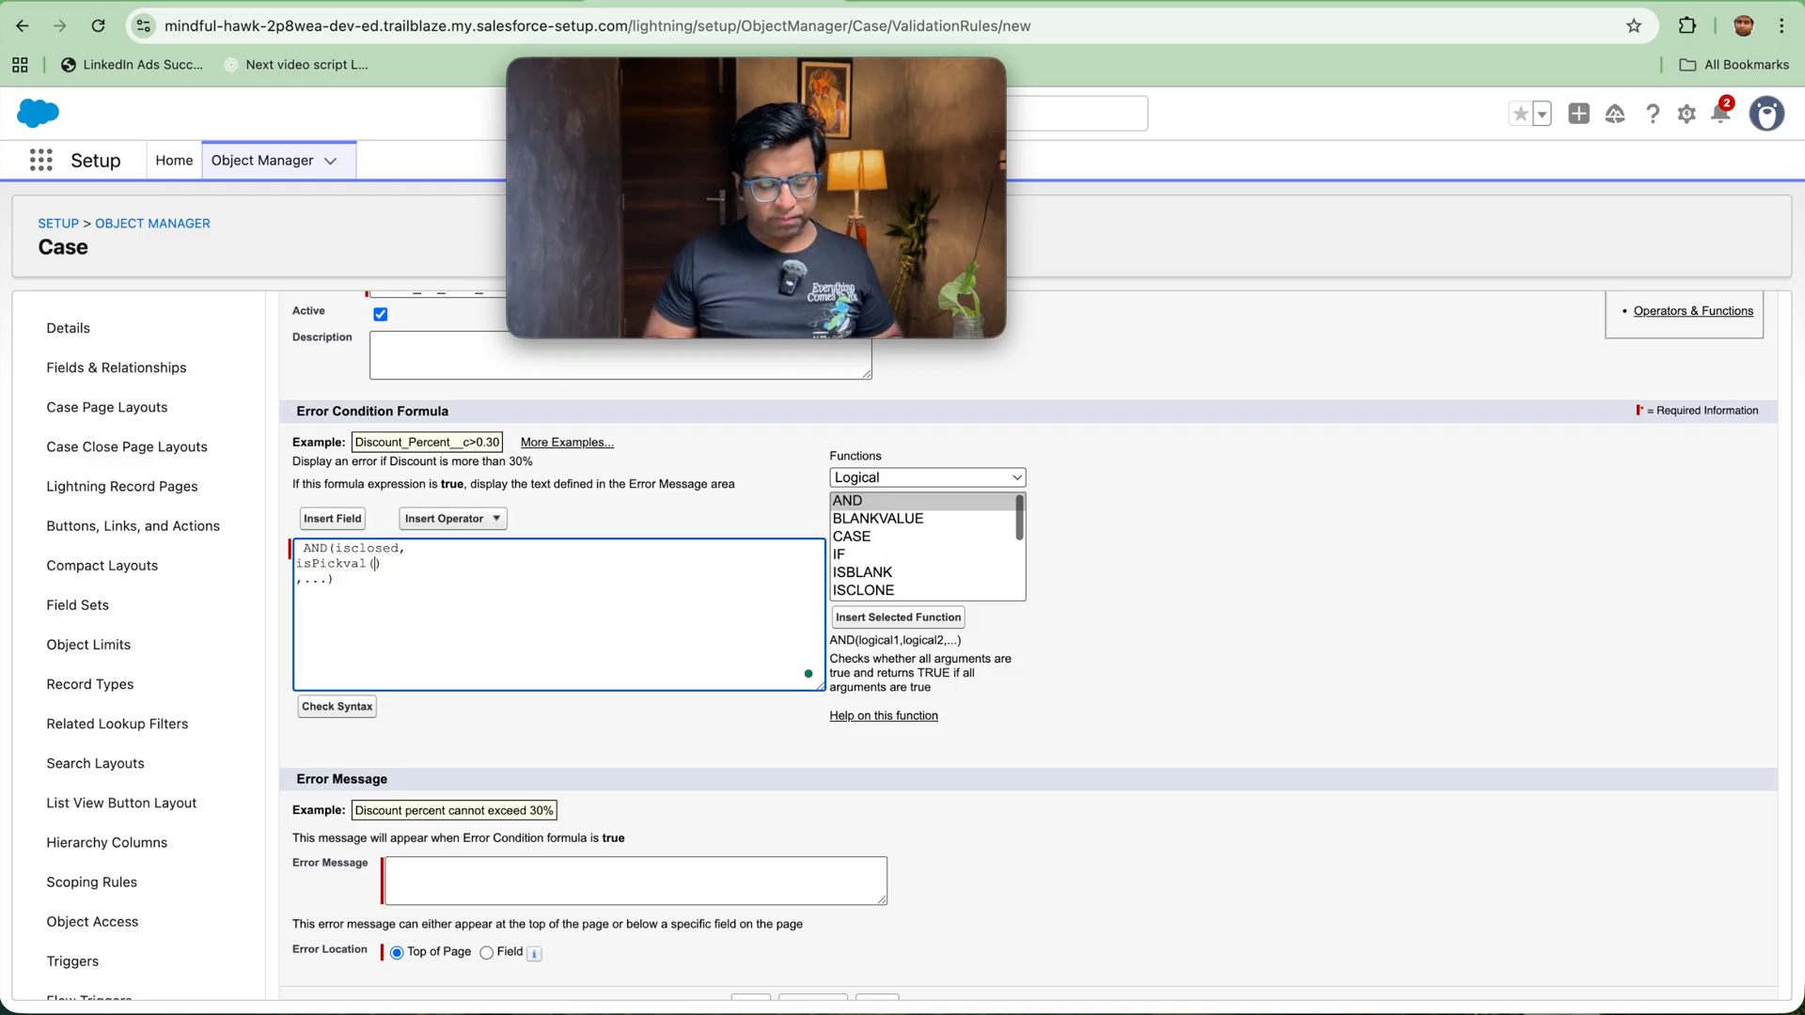
type("prior")
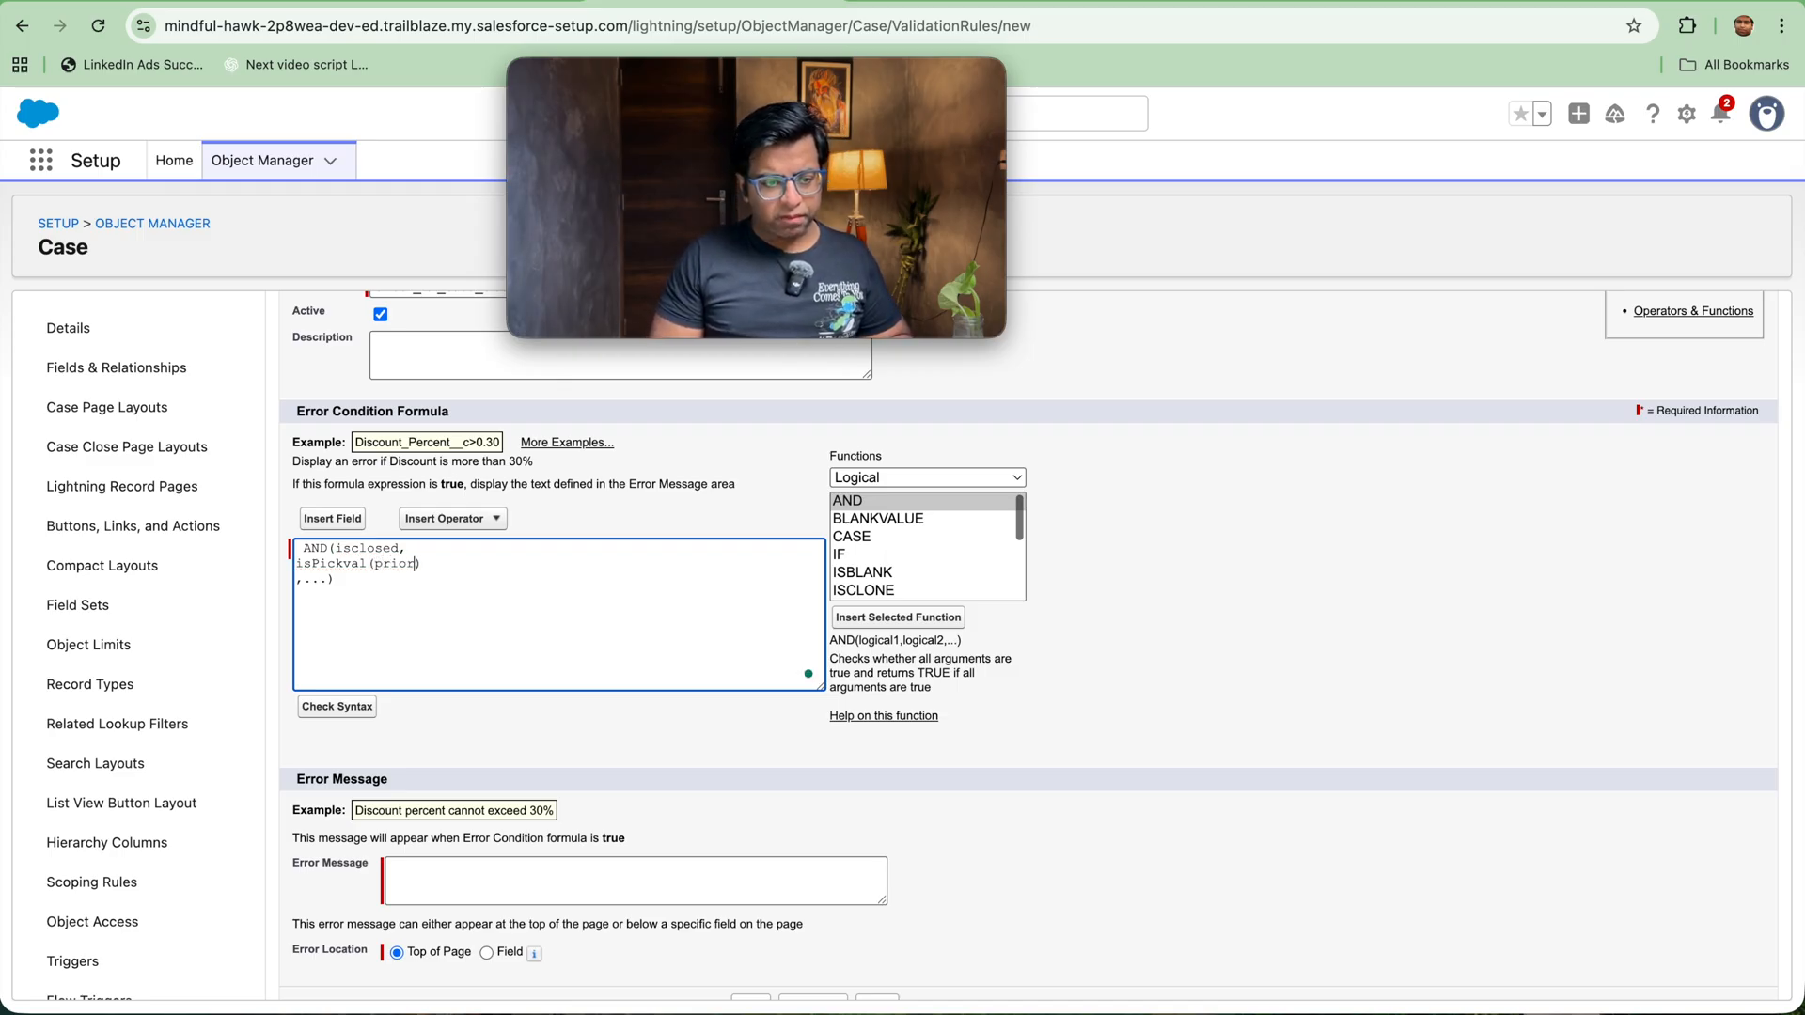
type("ity, '")
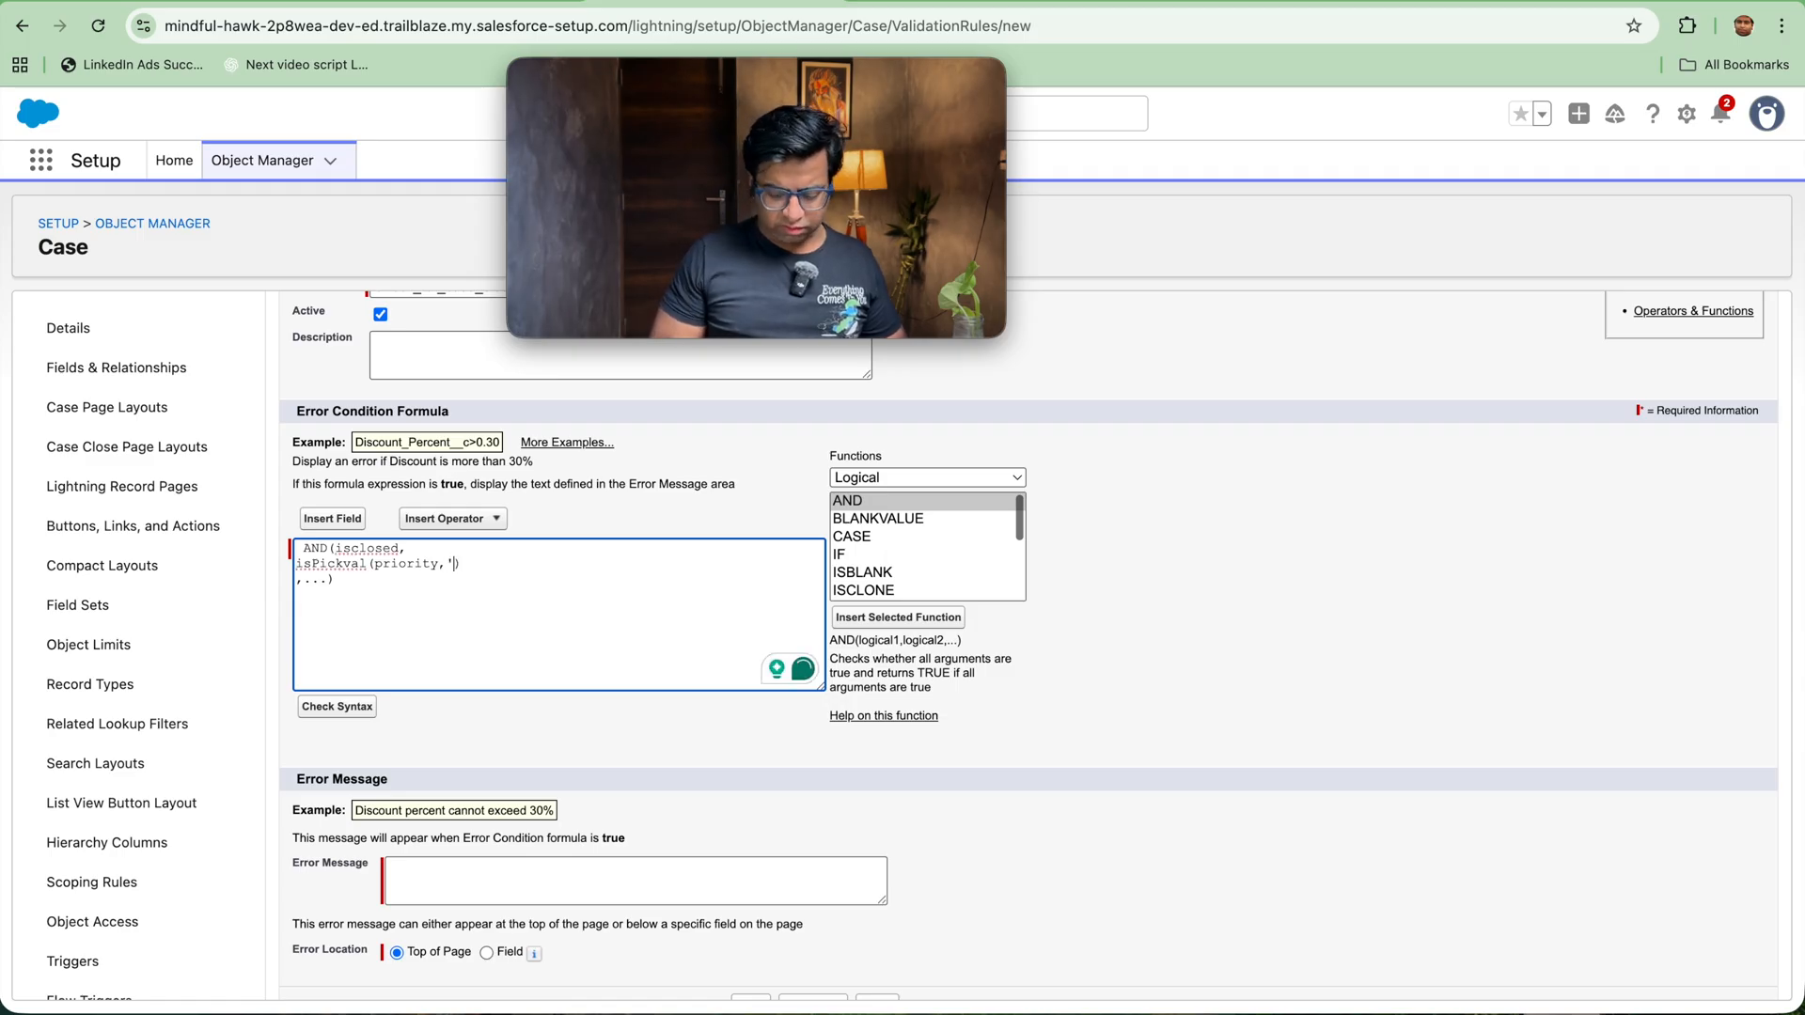
type("High'")
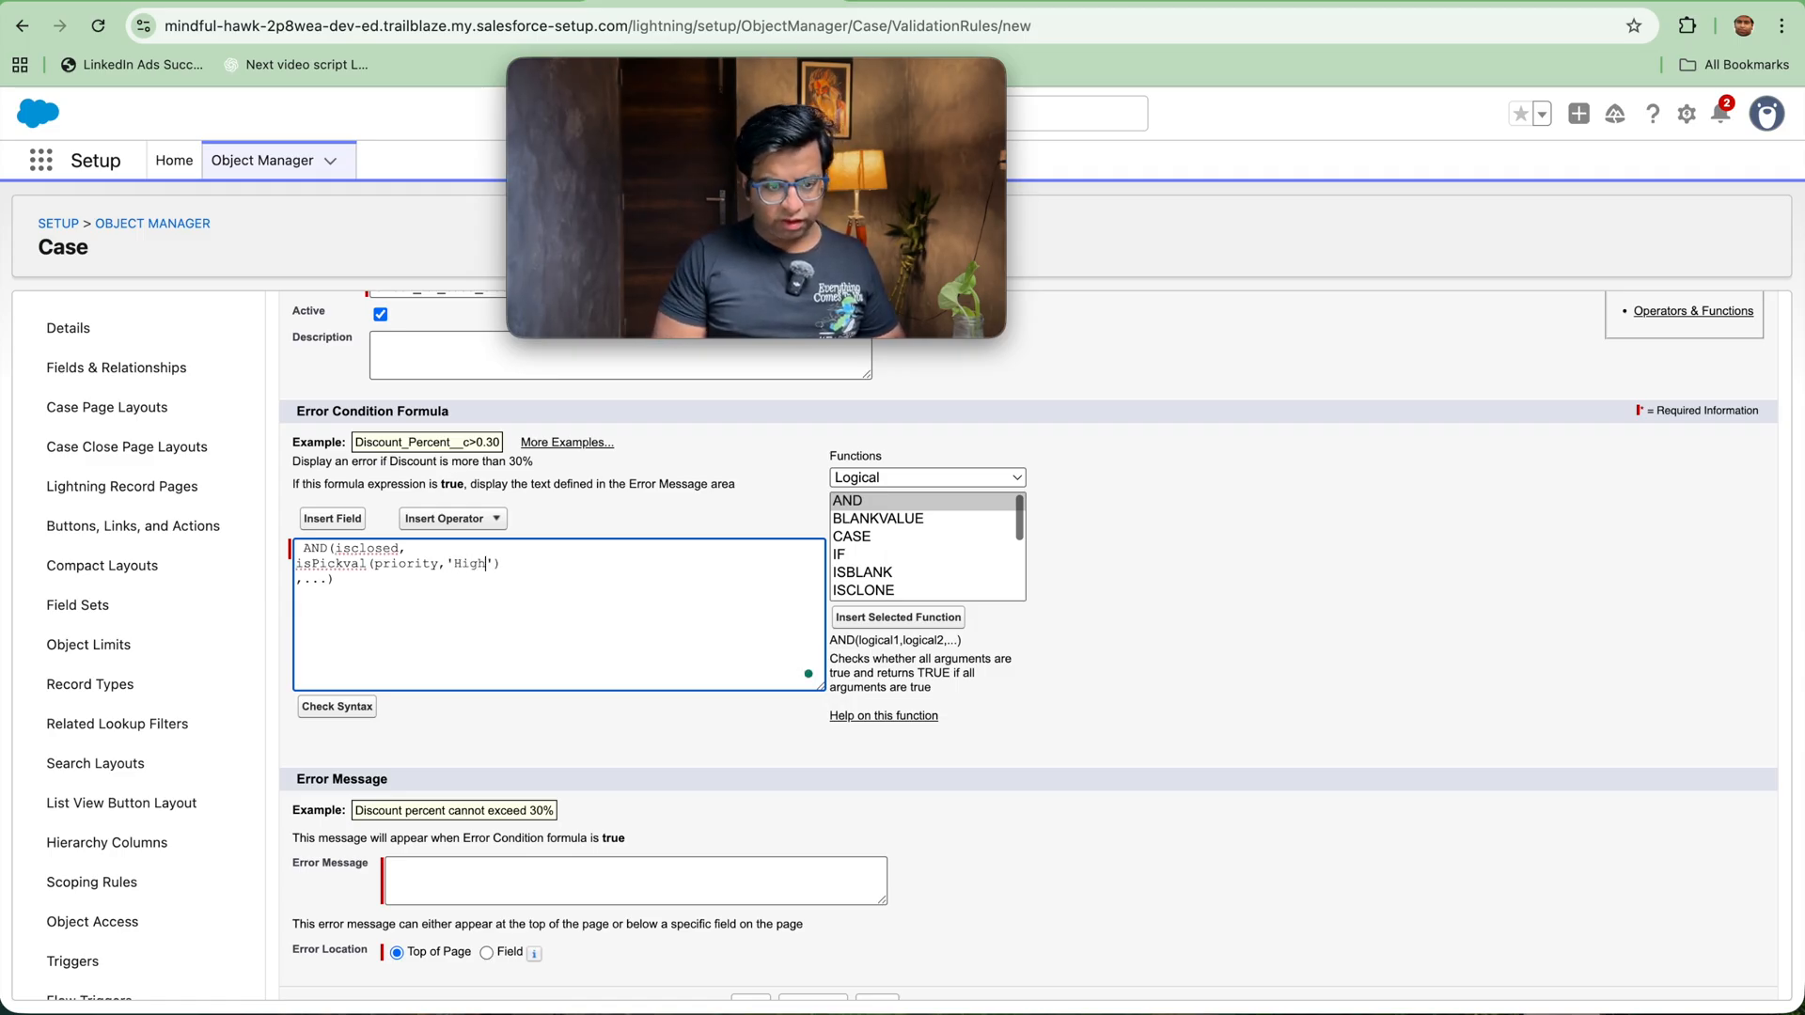
key("Right")
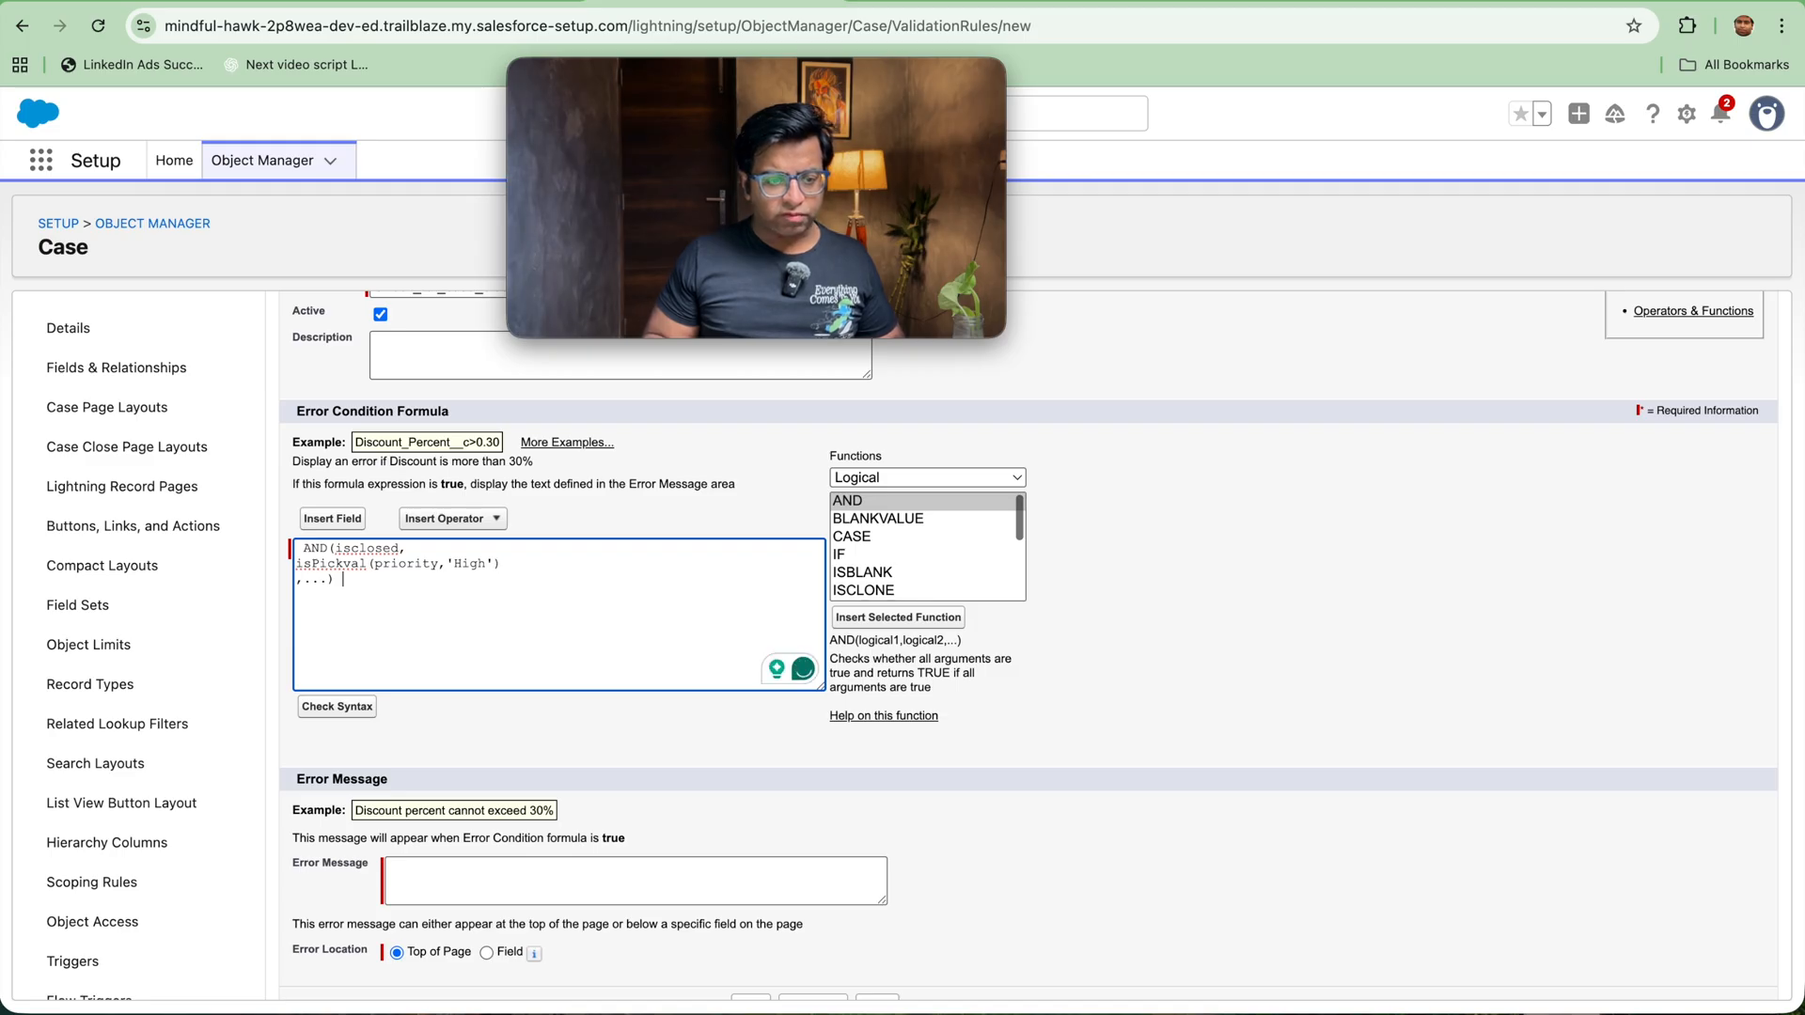
key("Delete")
key("Delete")
key("Delete")
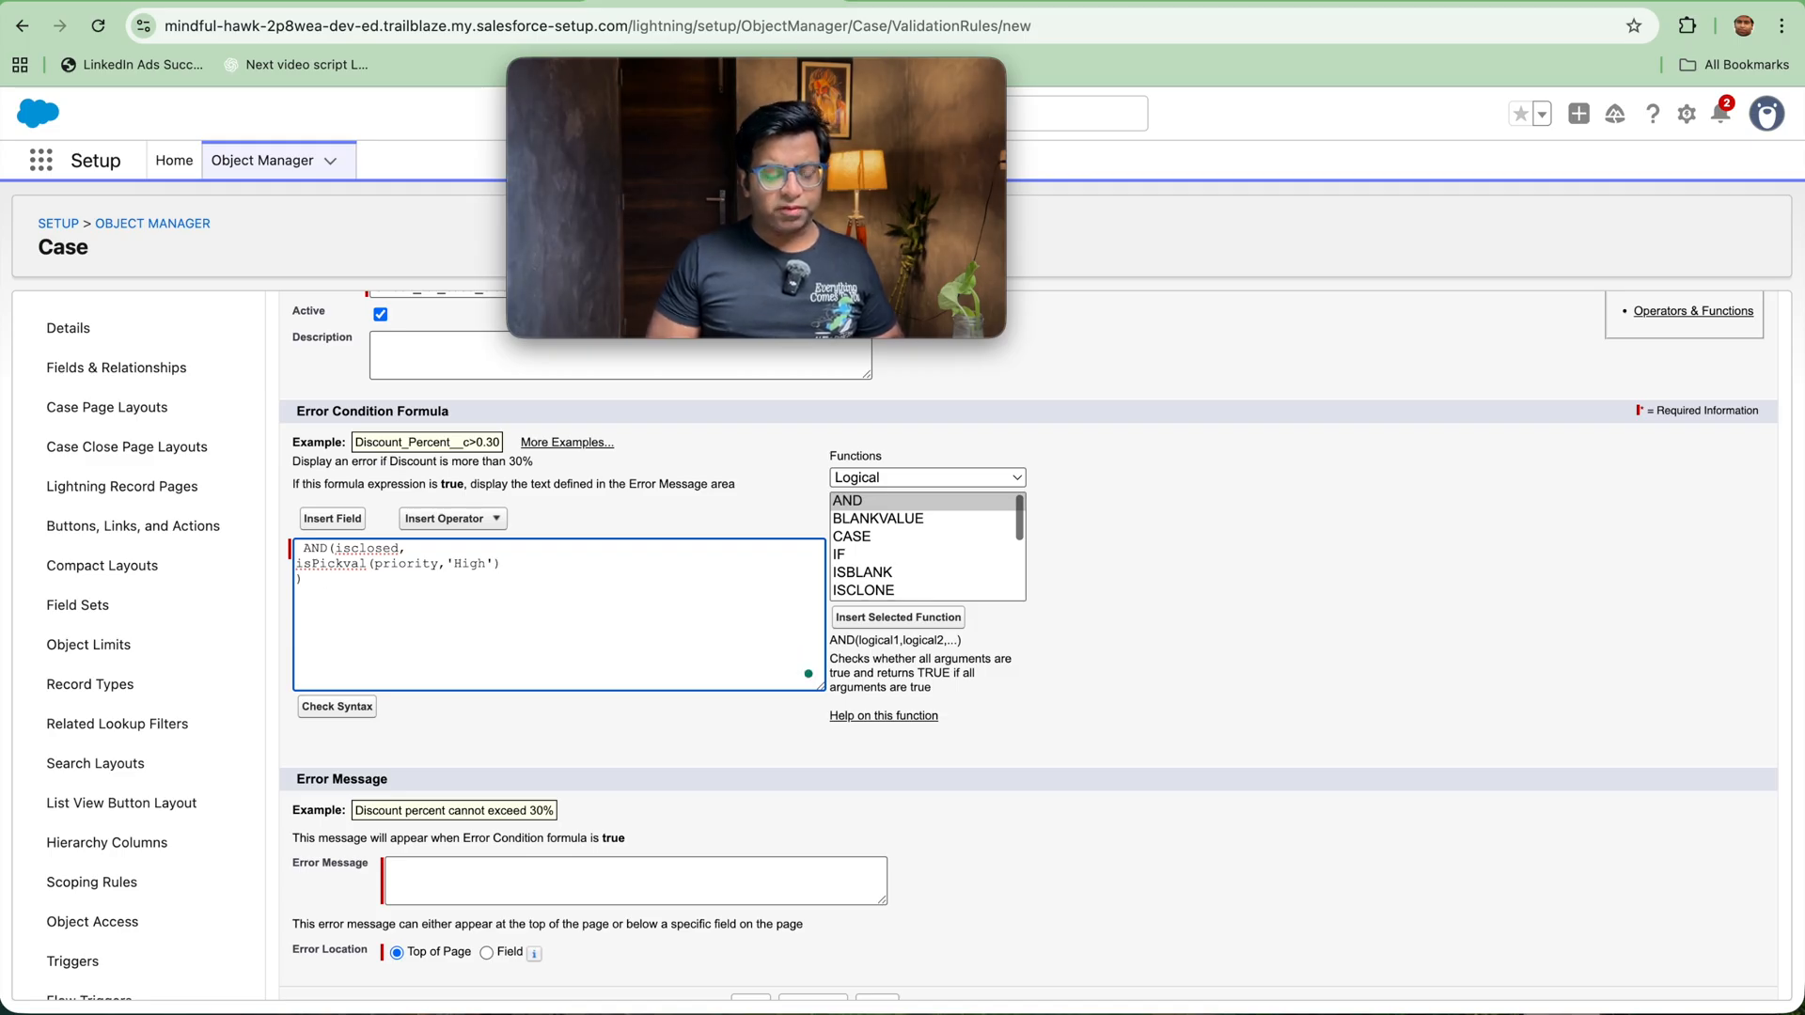
Step: Add Today()-Datevalue(createdDate)>3 as the third AND condition and check the formula's syntax
type(",")
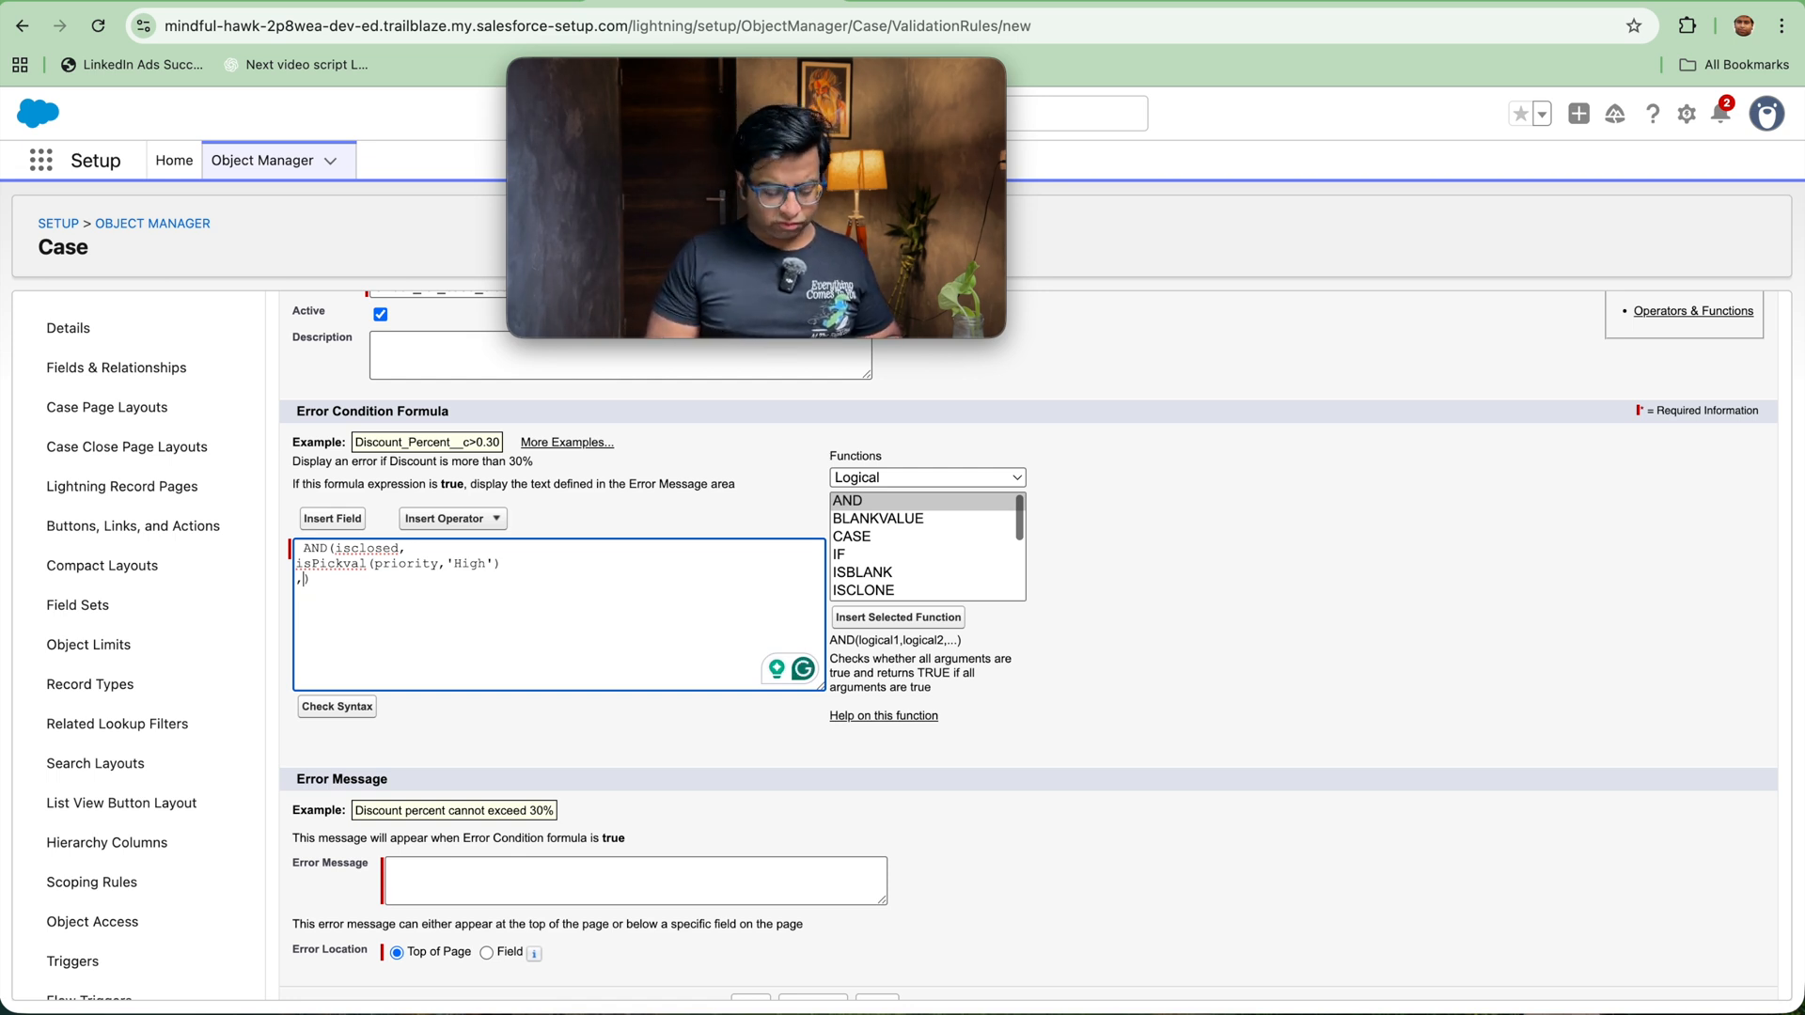
type("Today(")
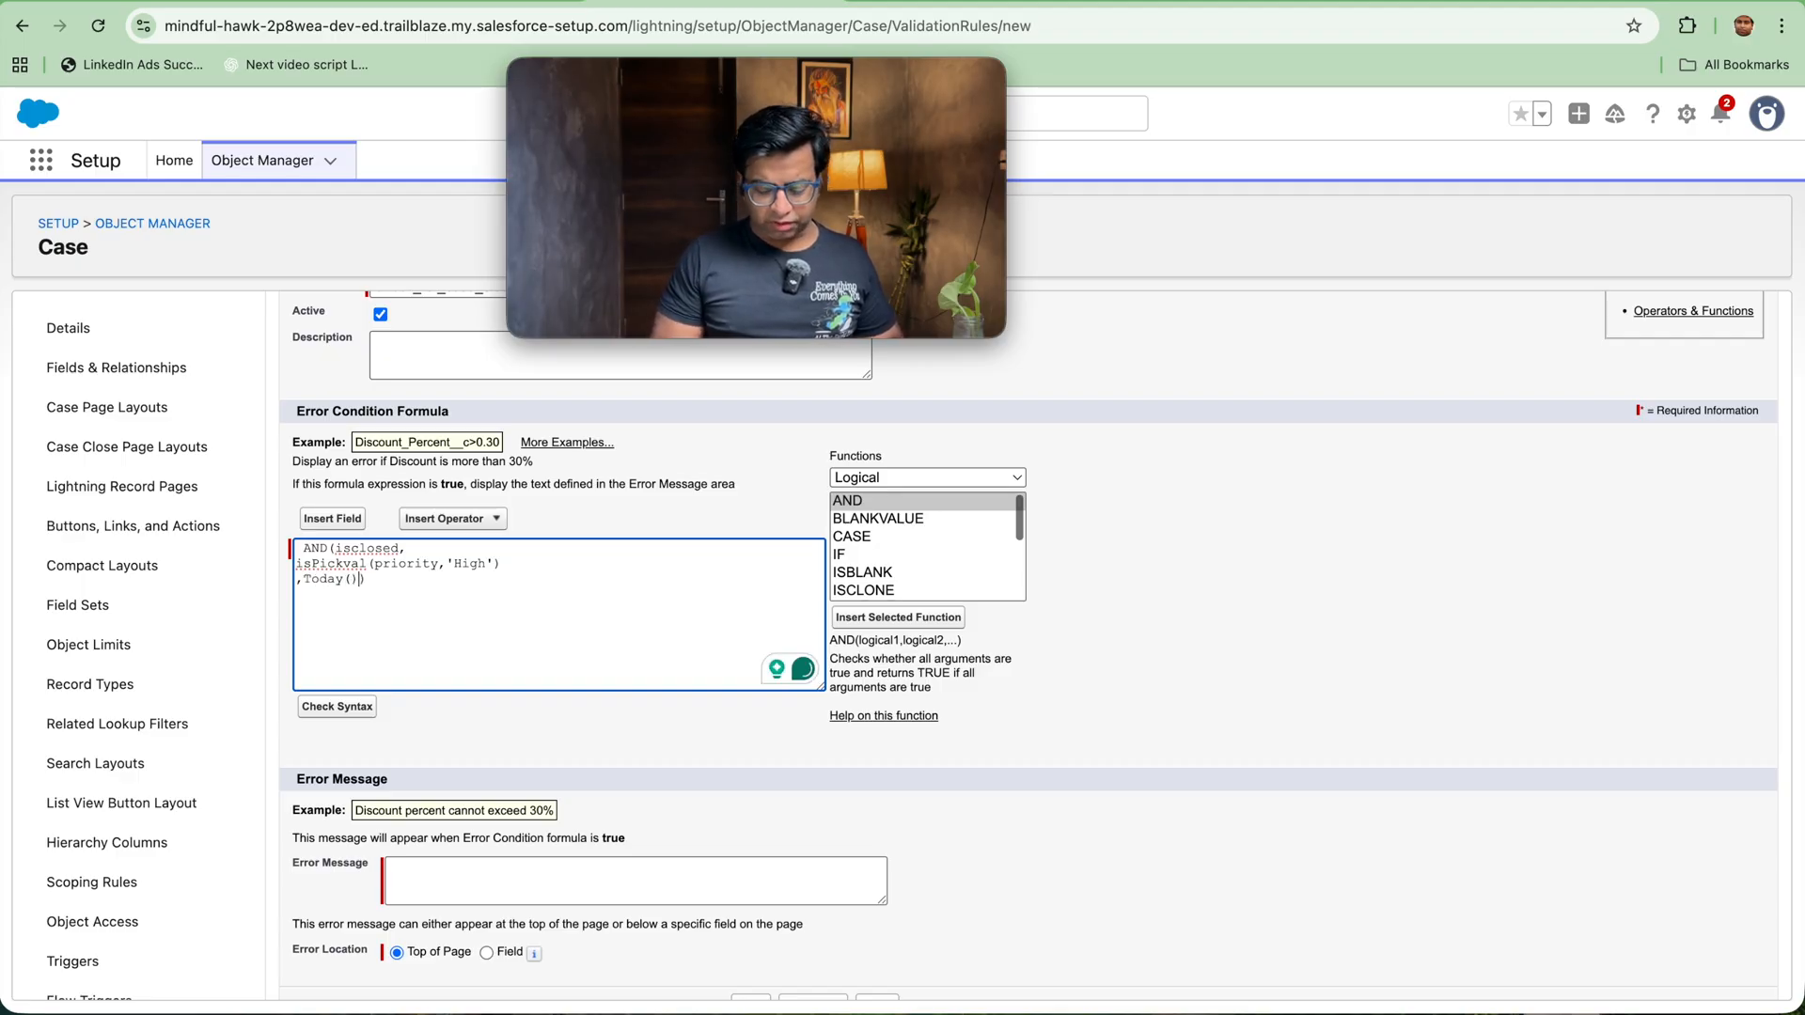
key("BackSpace")
type("-")
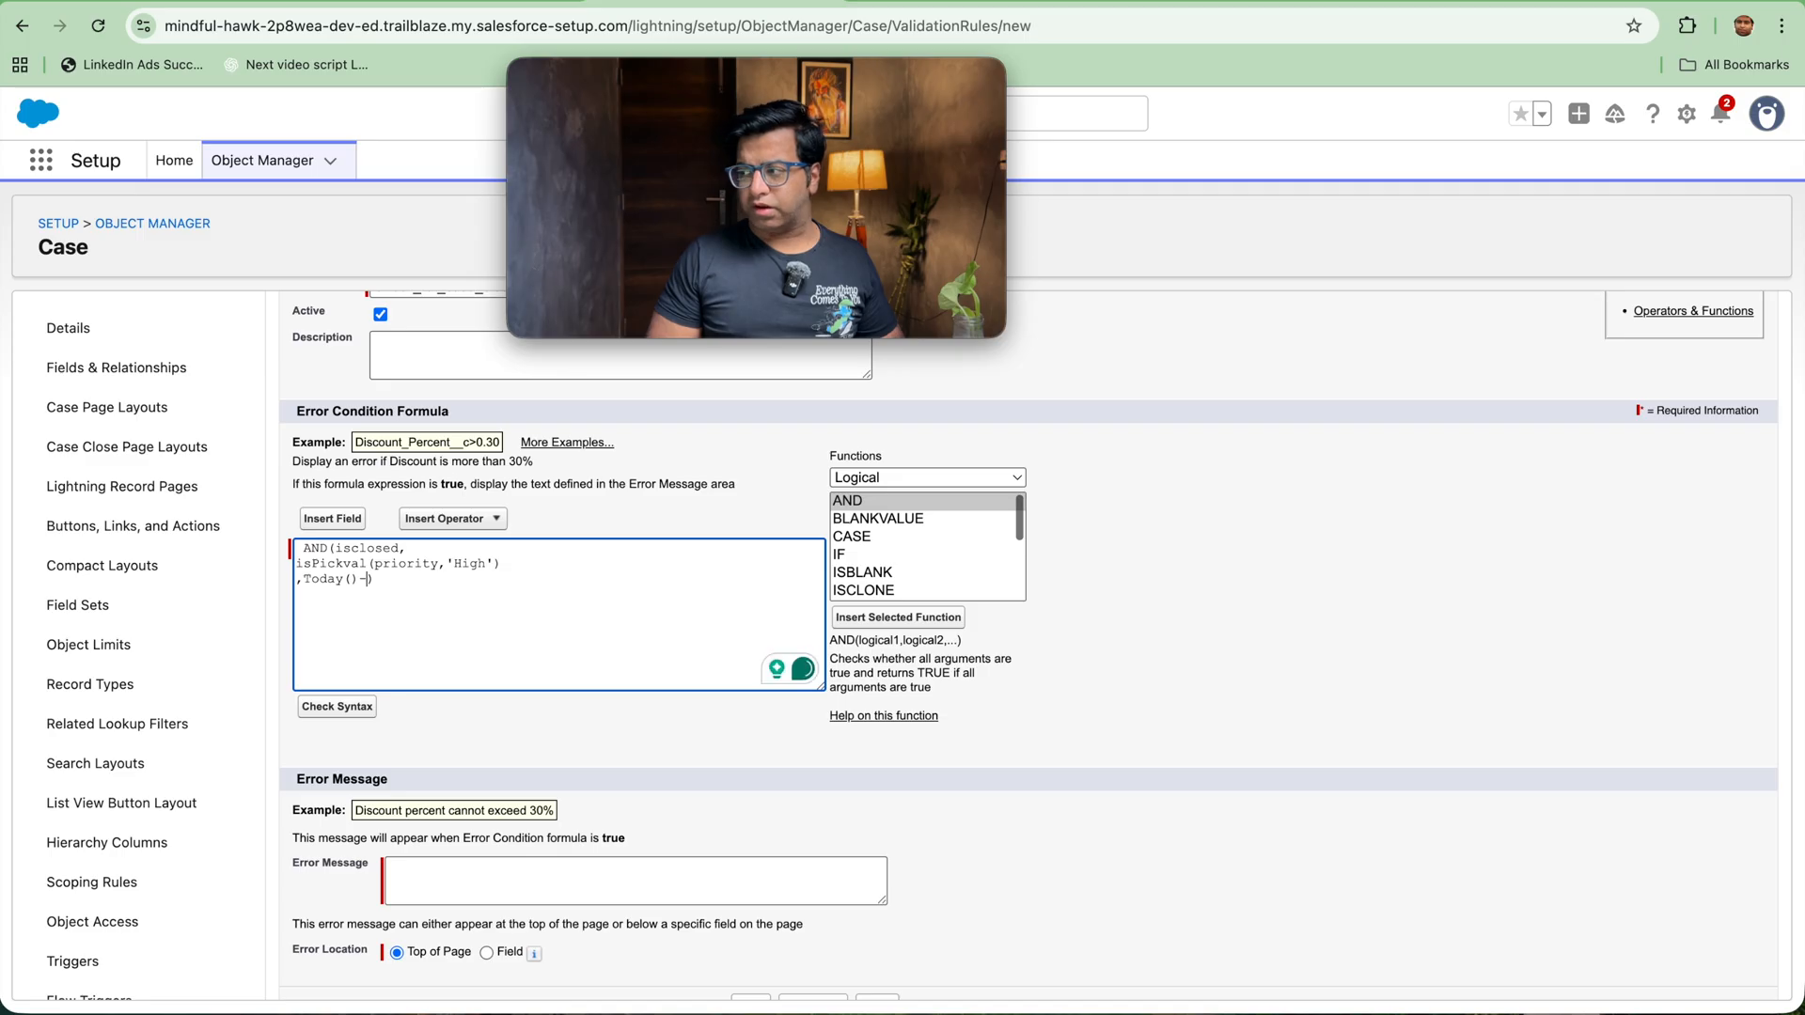
type("Datevalue(")
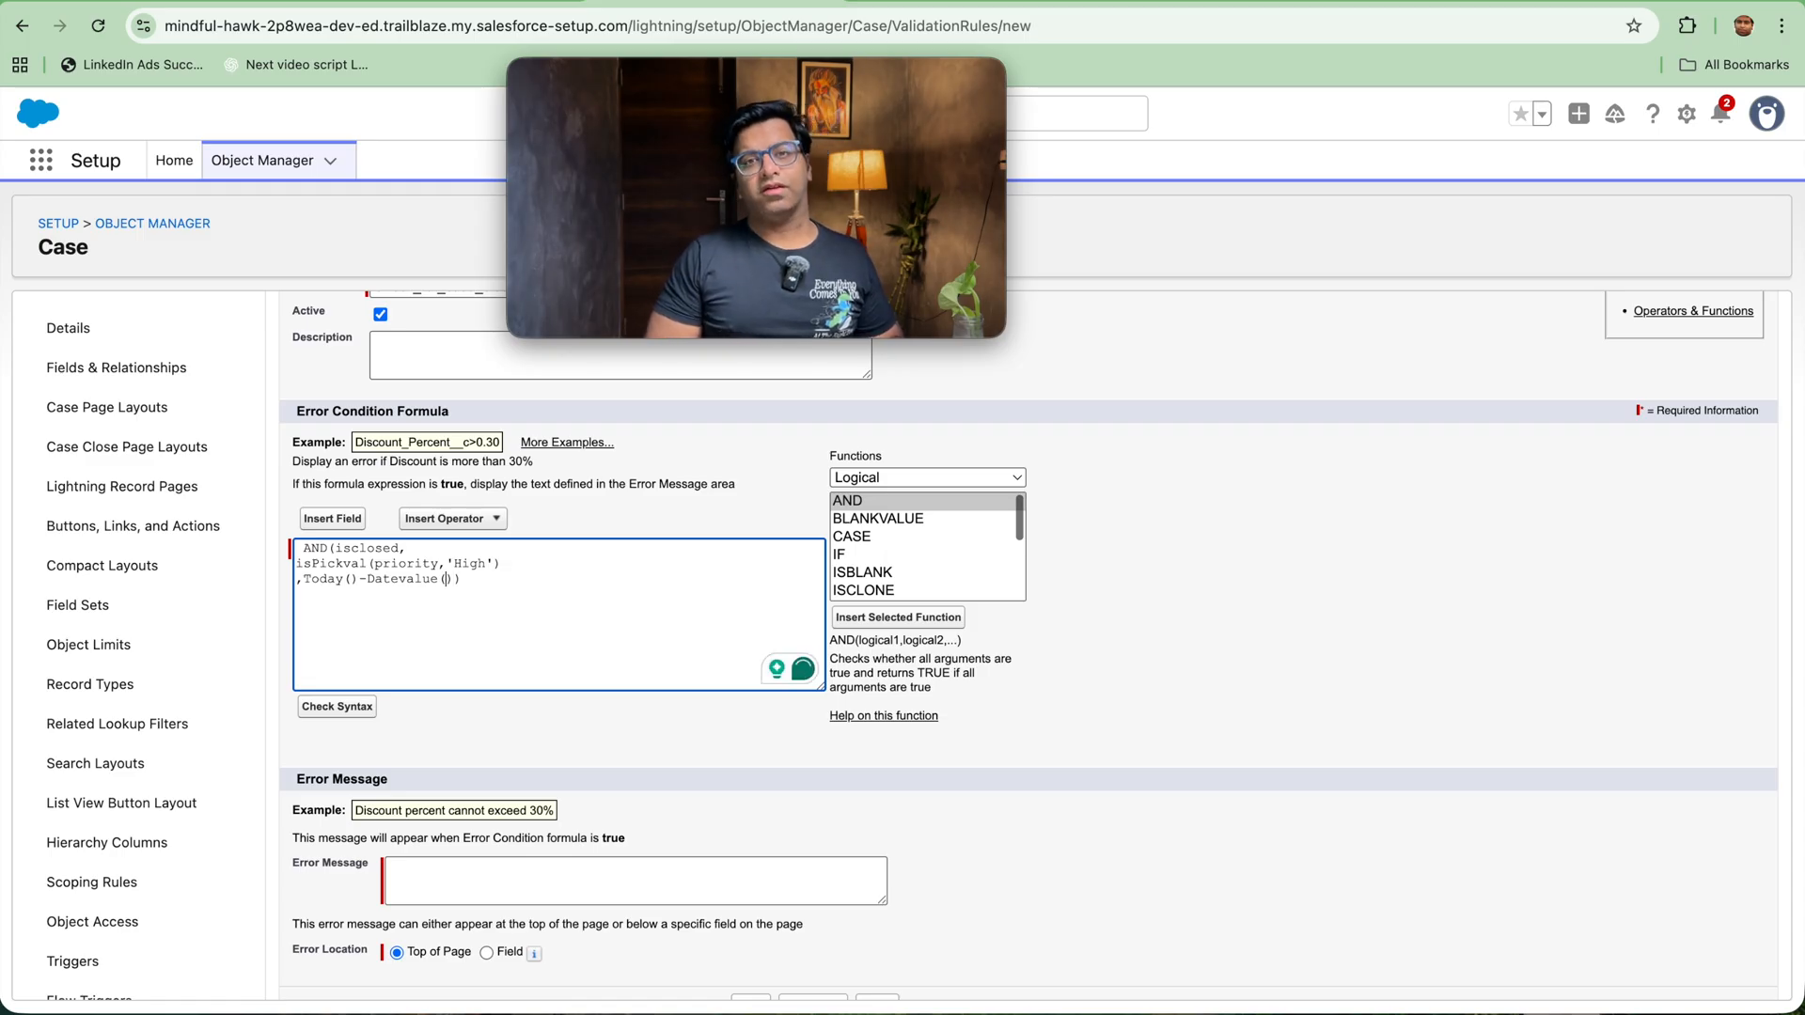
type("created")
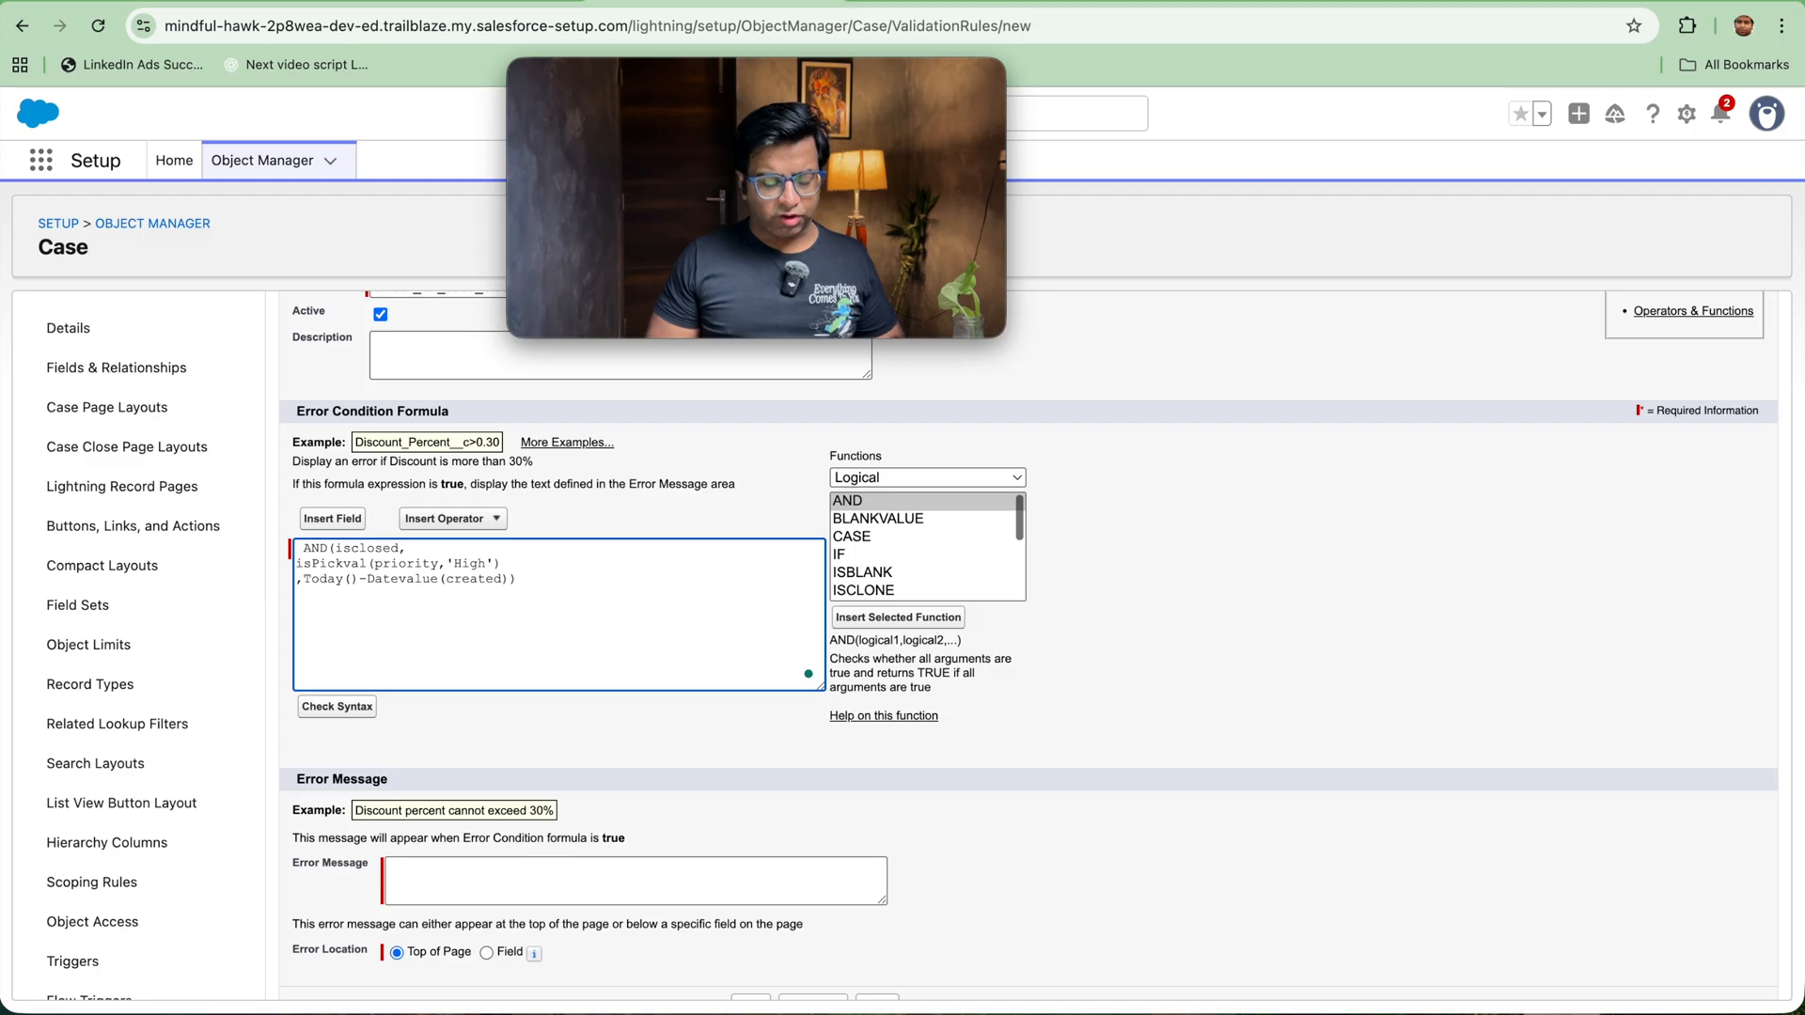
type("Date")
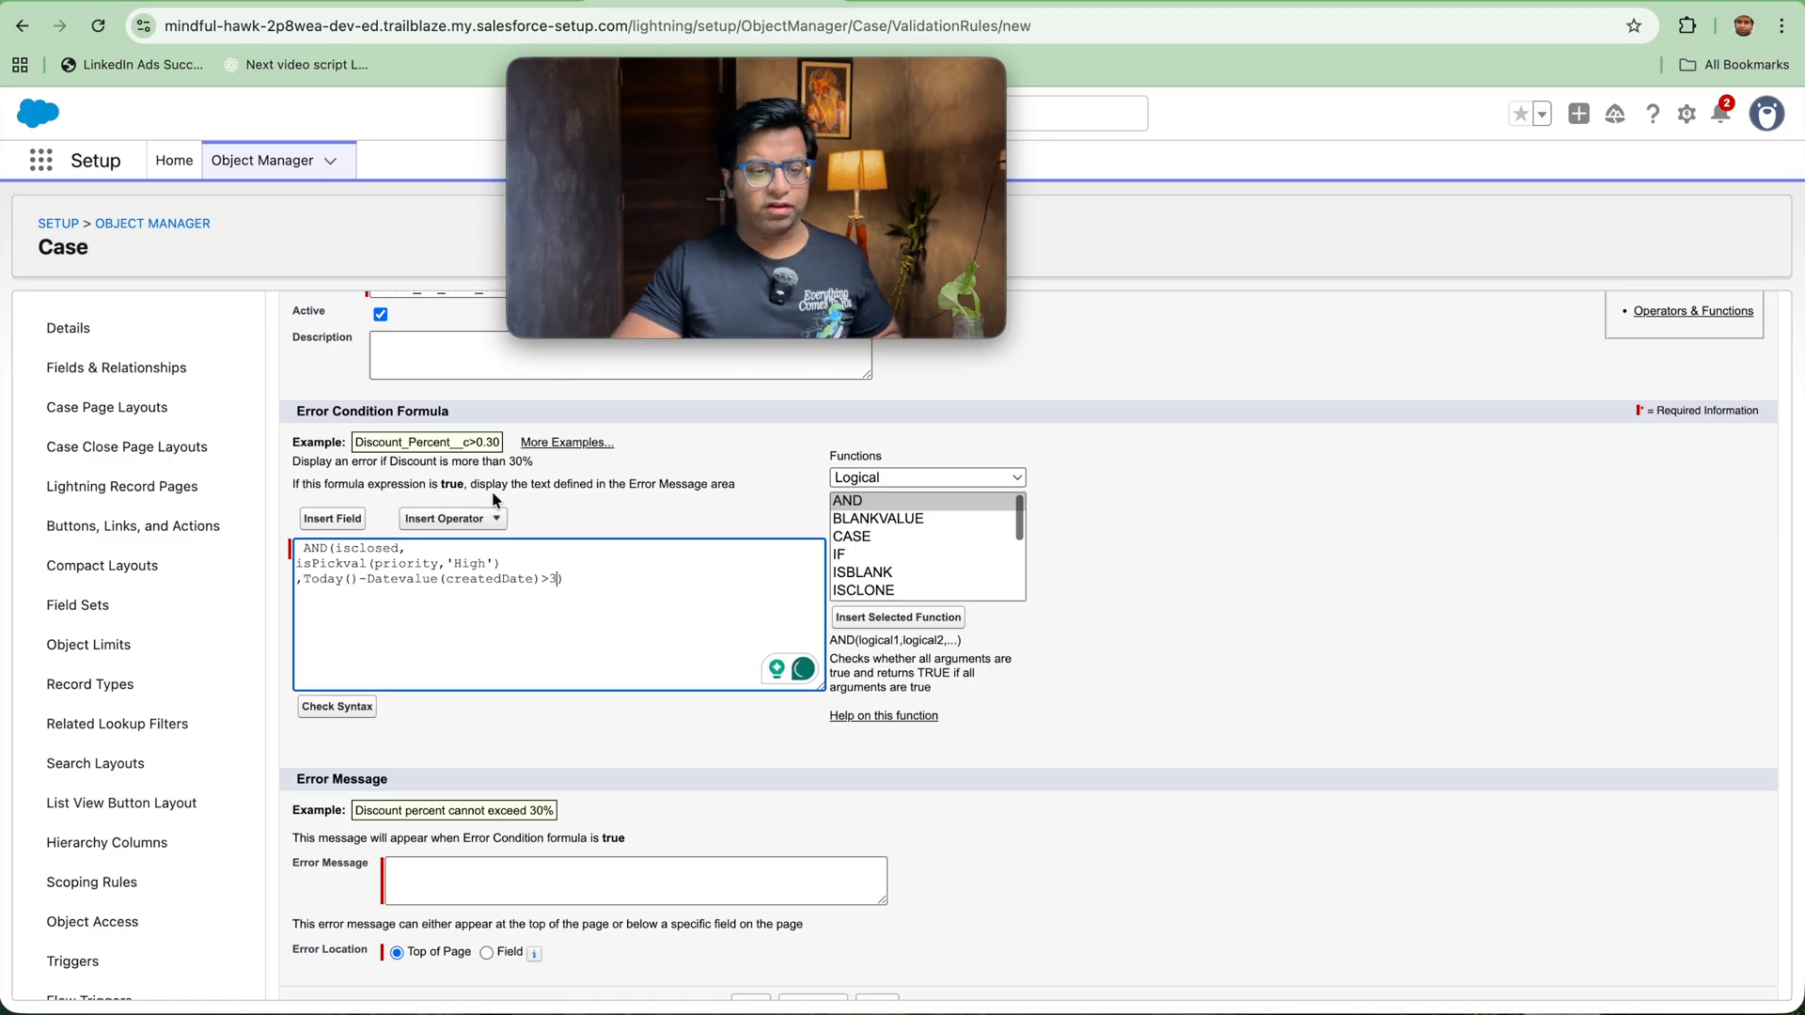
left_click(357, 706)
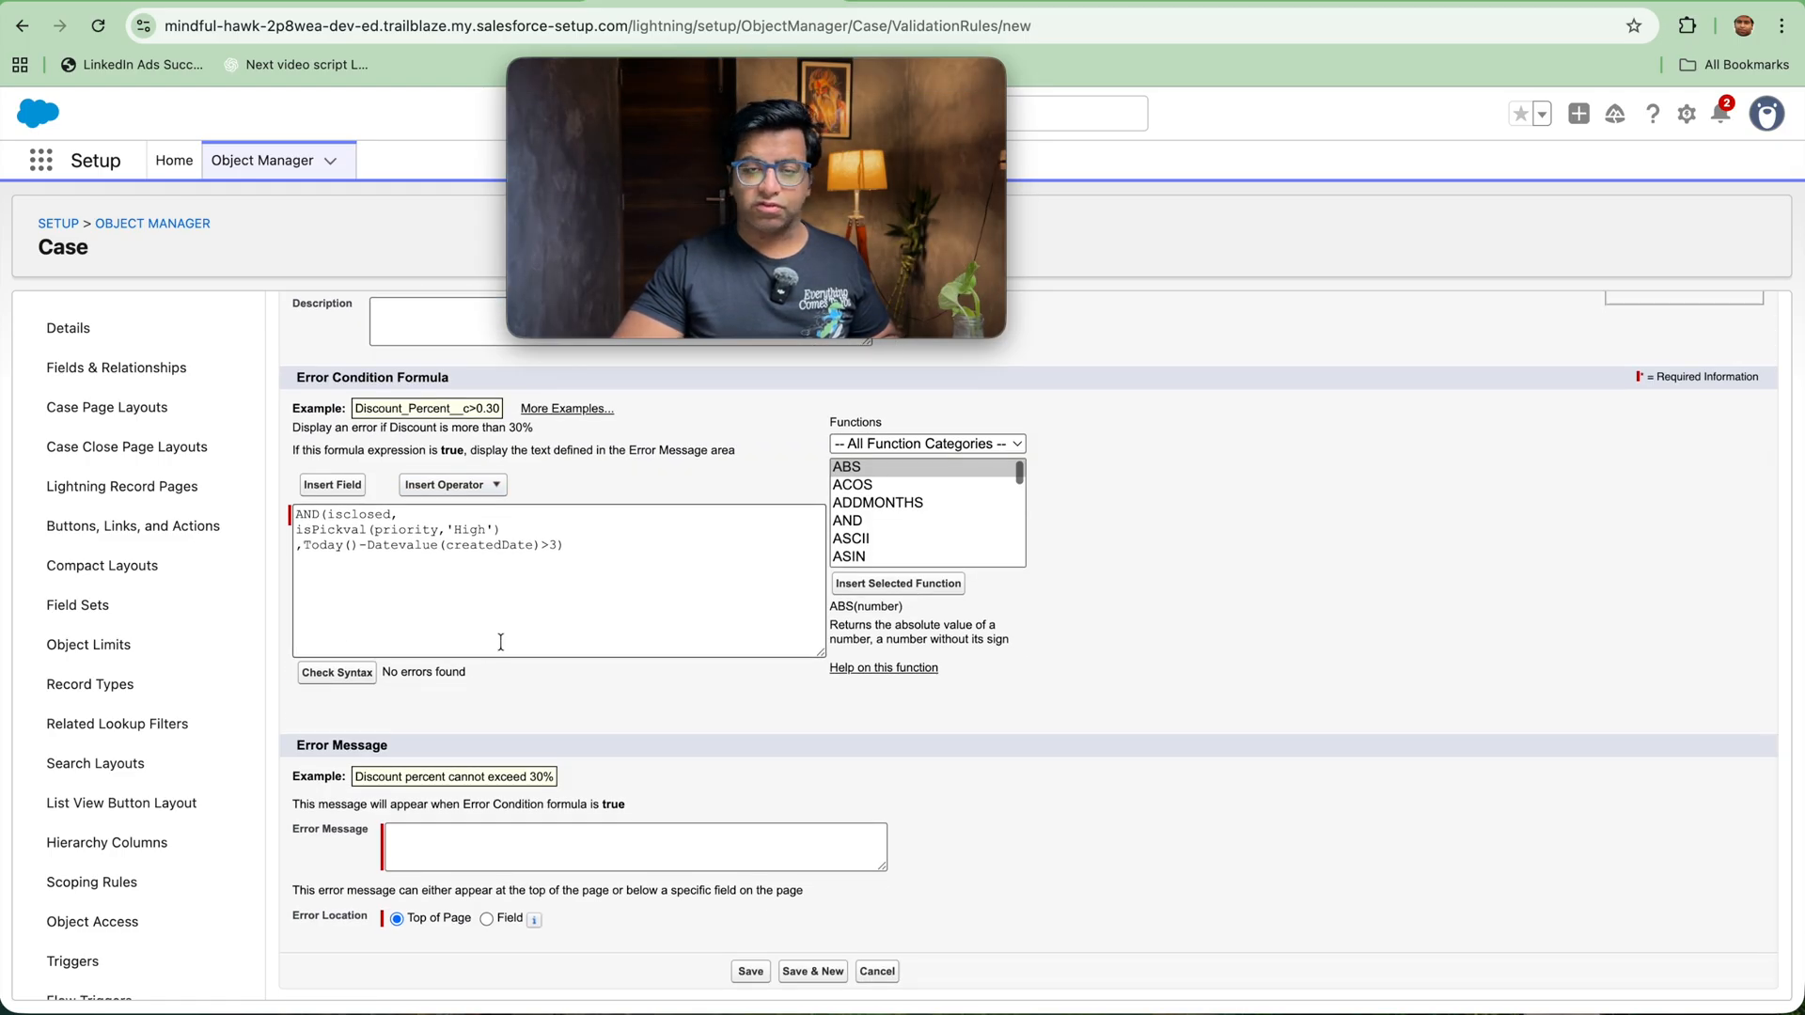
Step: Enter the error message "You cannot close the record since it is not acceptable" and save the validation rule
left_click(506, 842)
type("Yo")
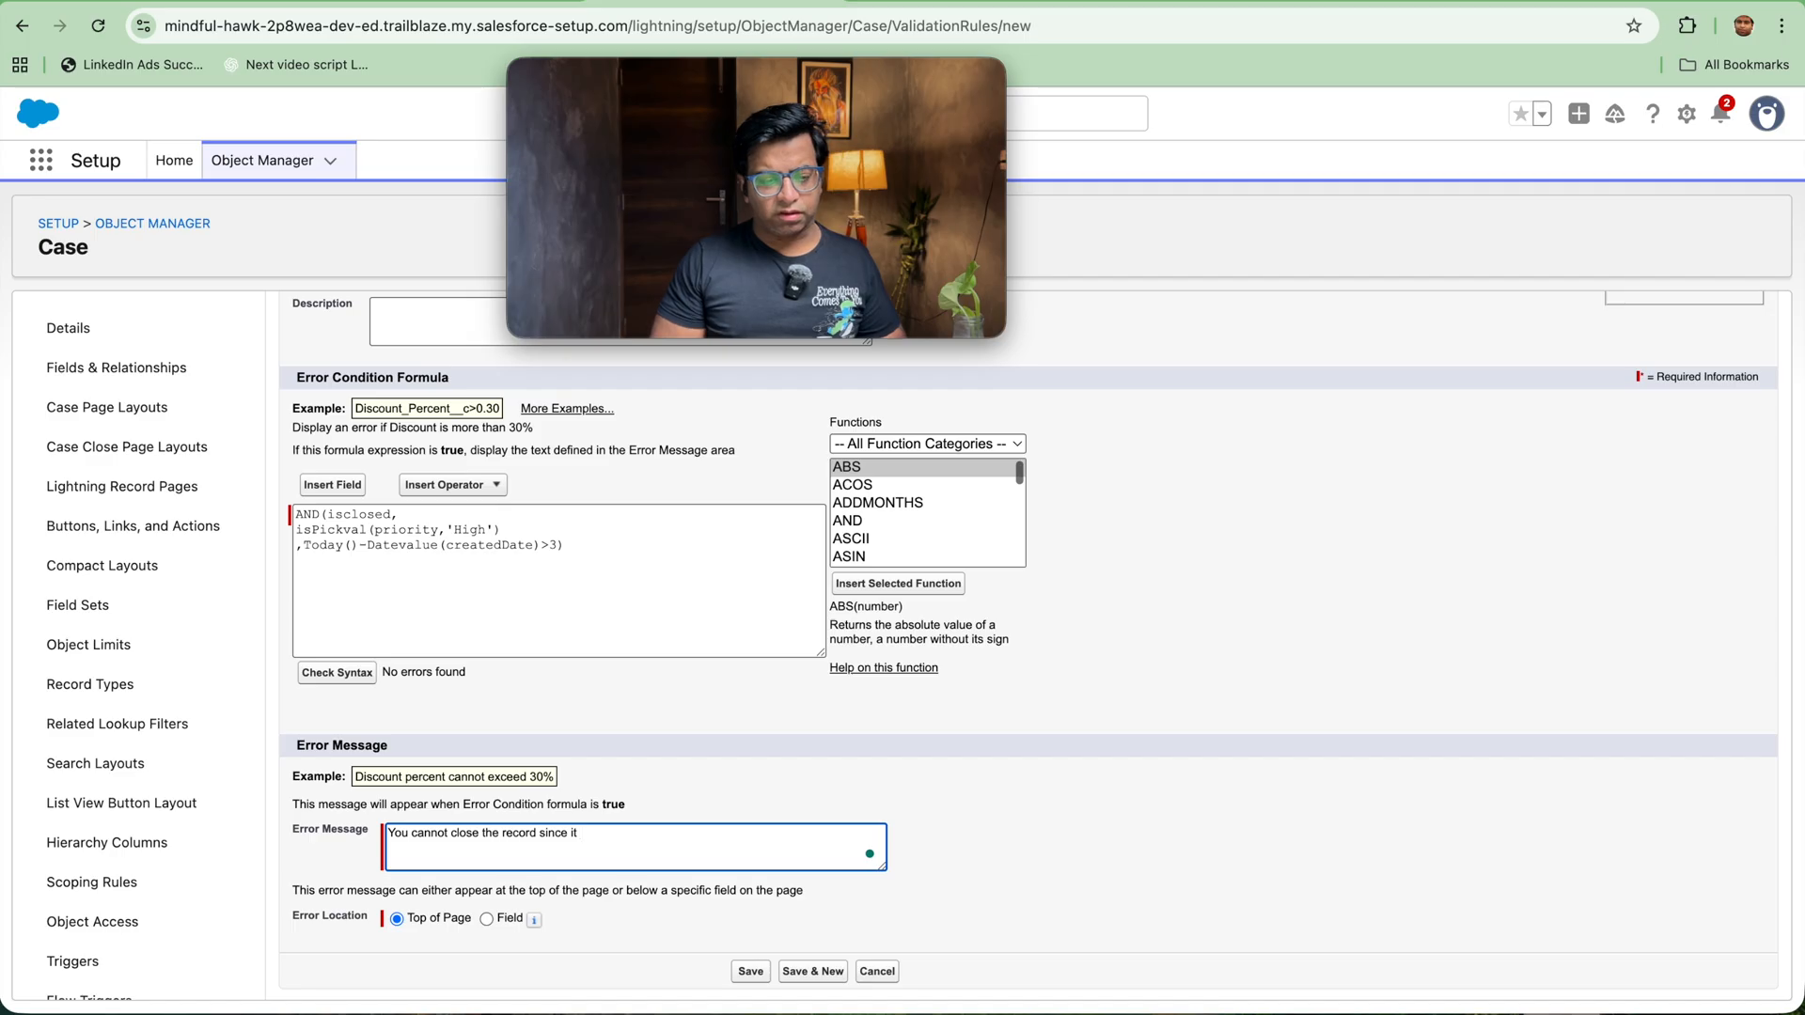
type("s not")
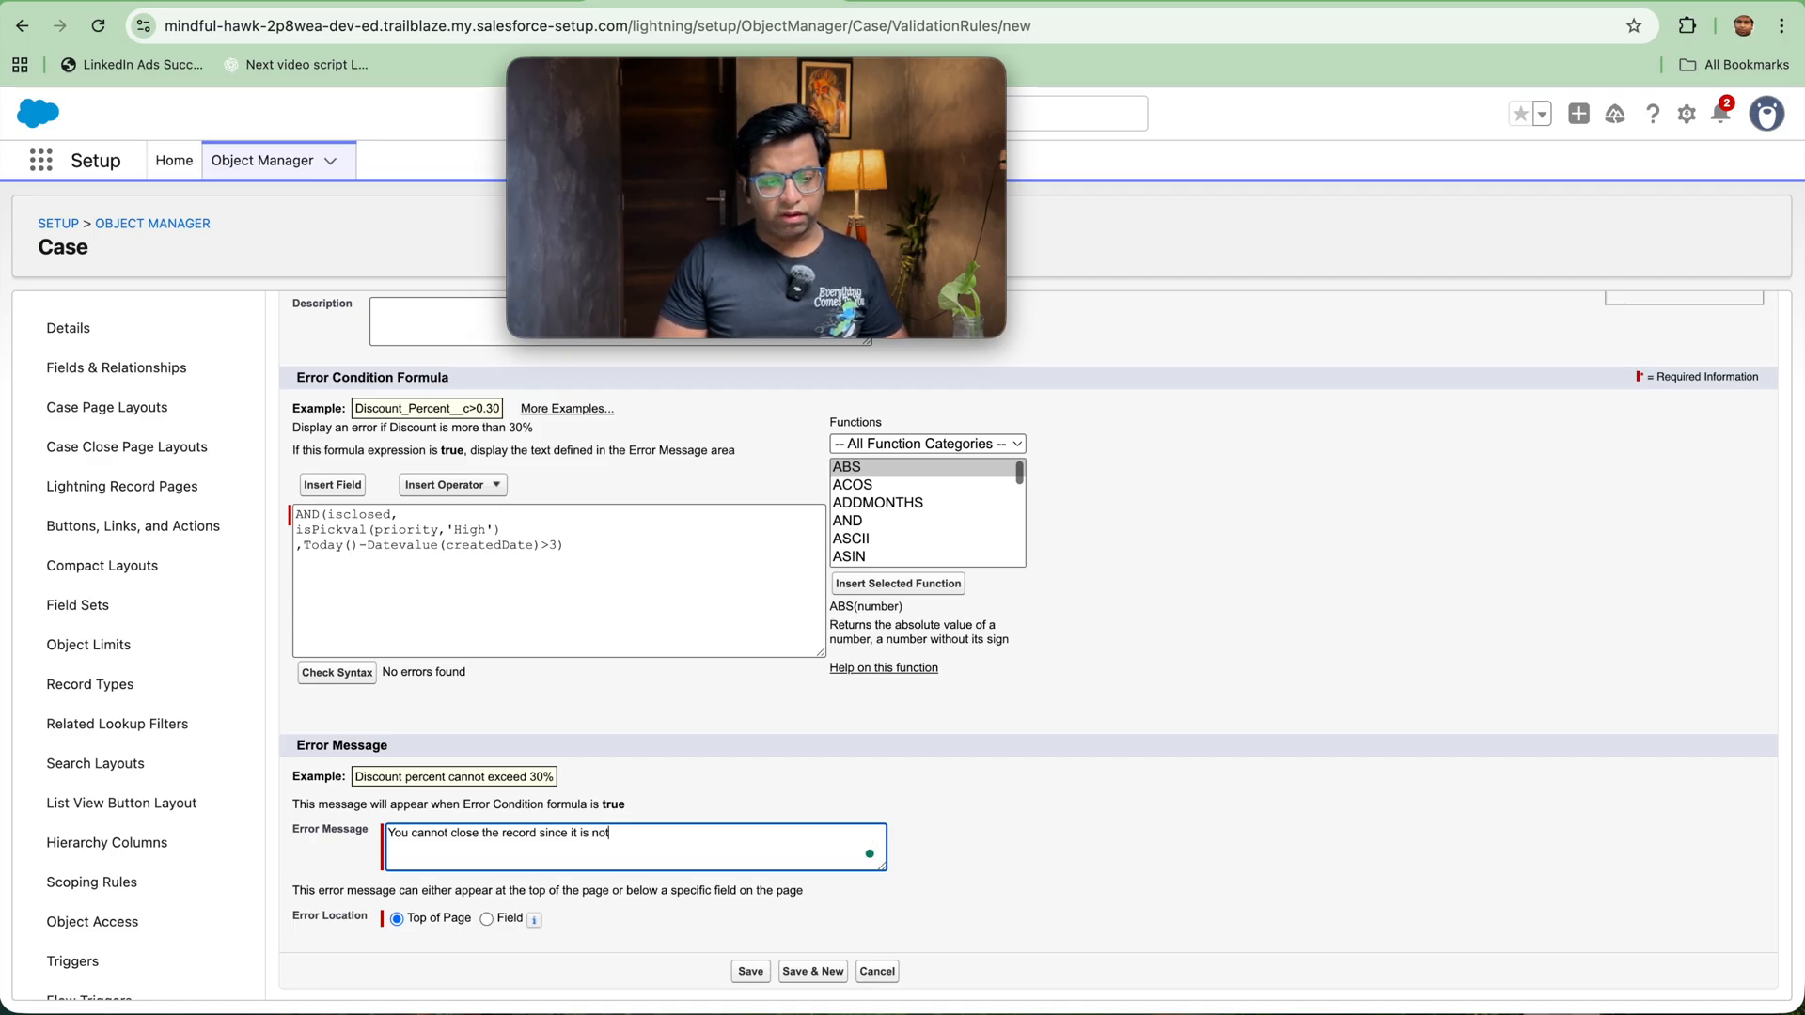
type(" accep")
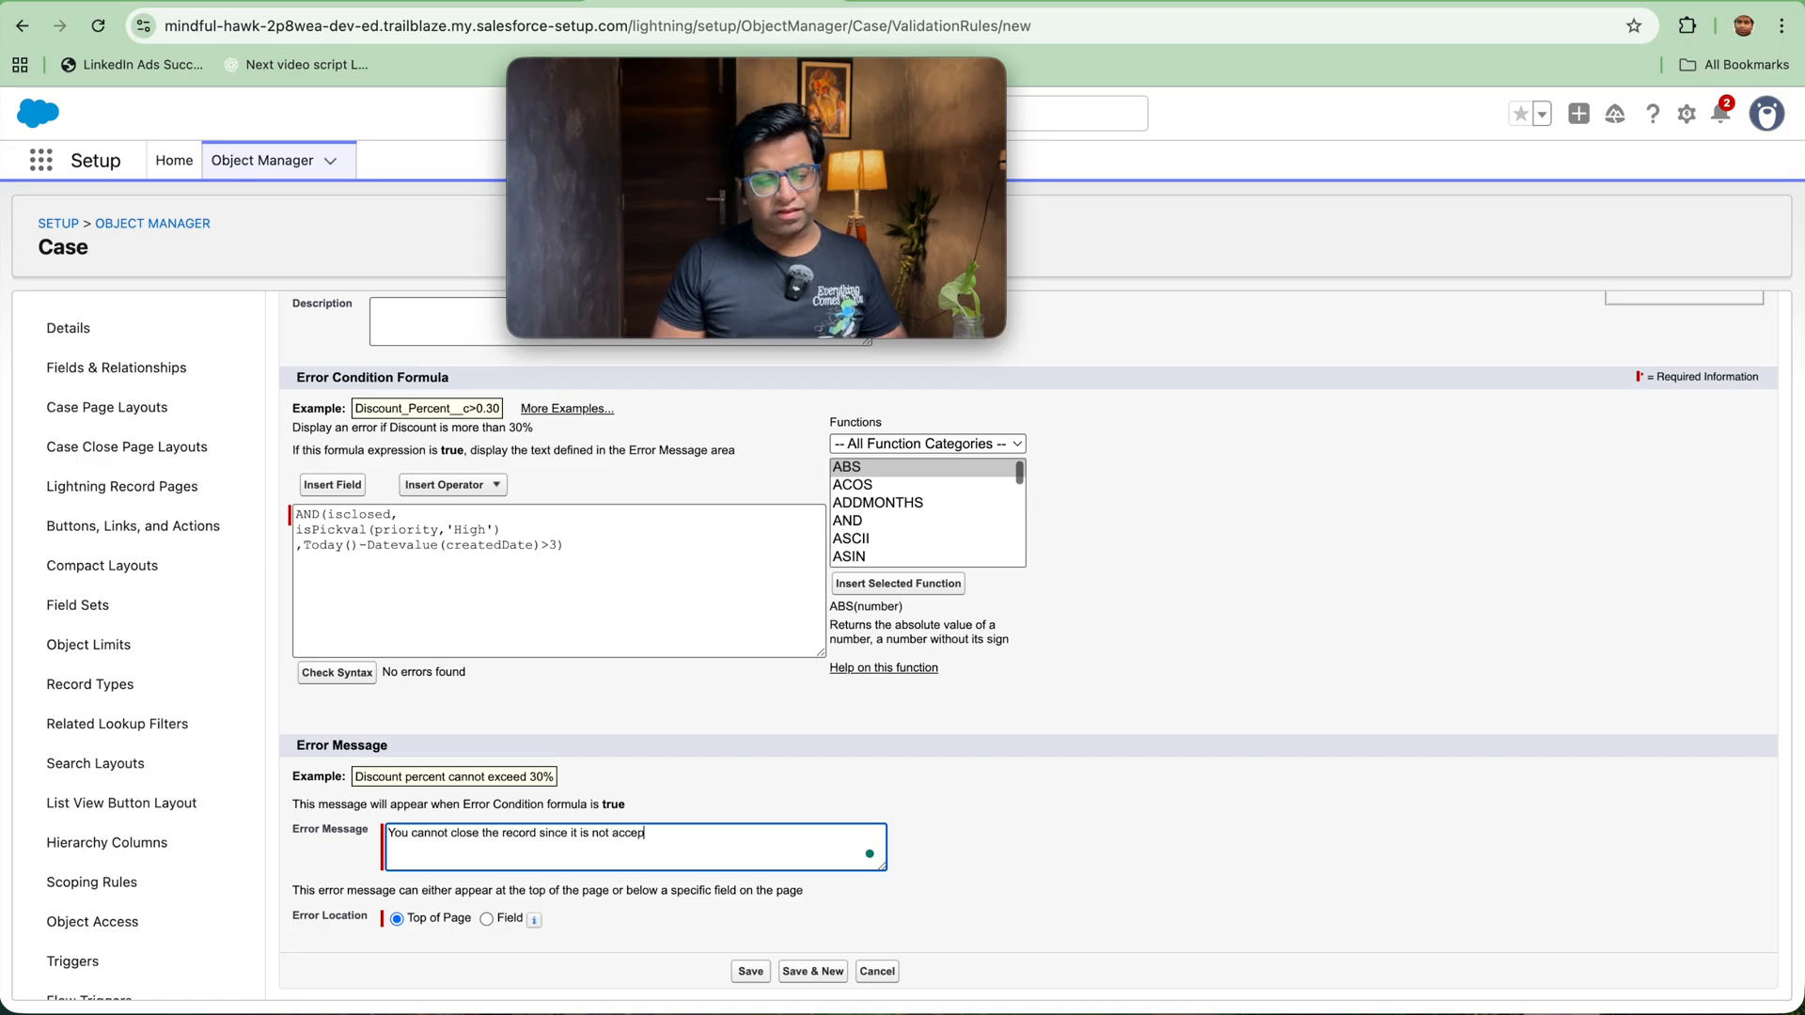
type("ta")
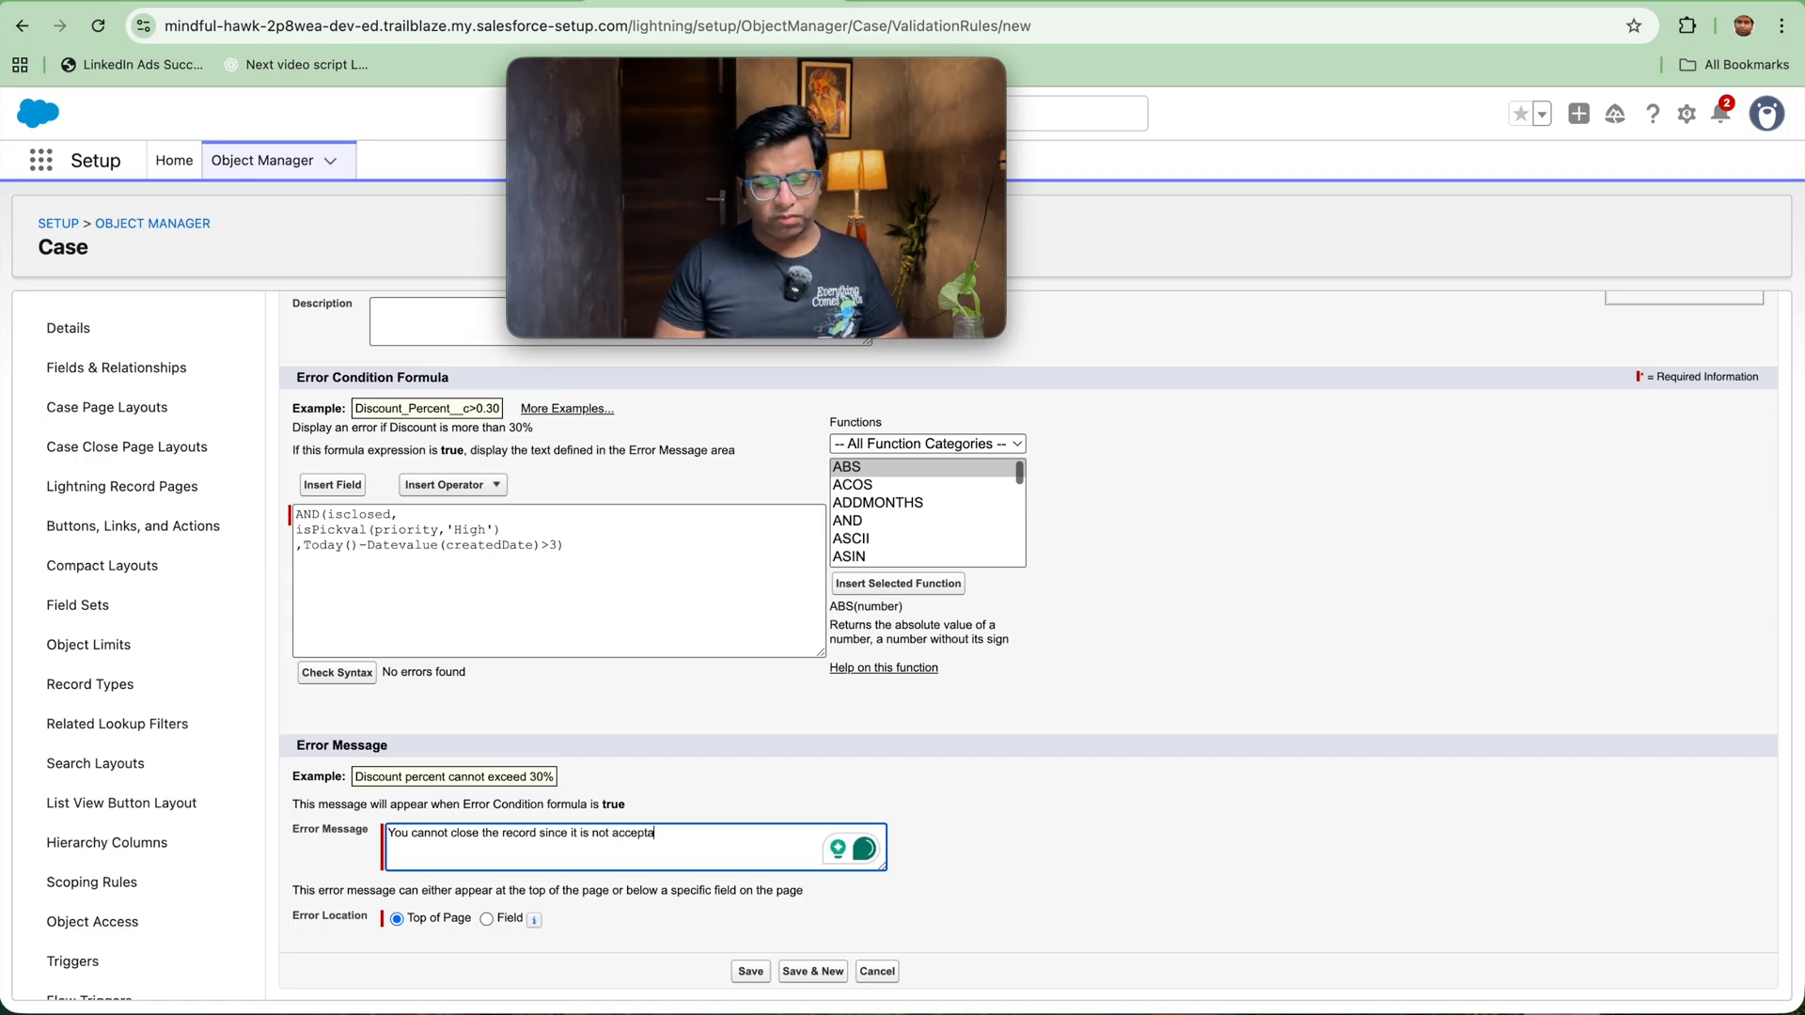
key("BackSpace")
key("BackSpace")
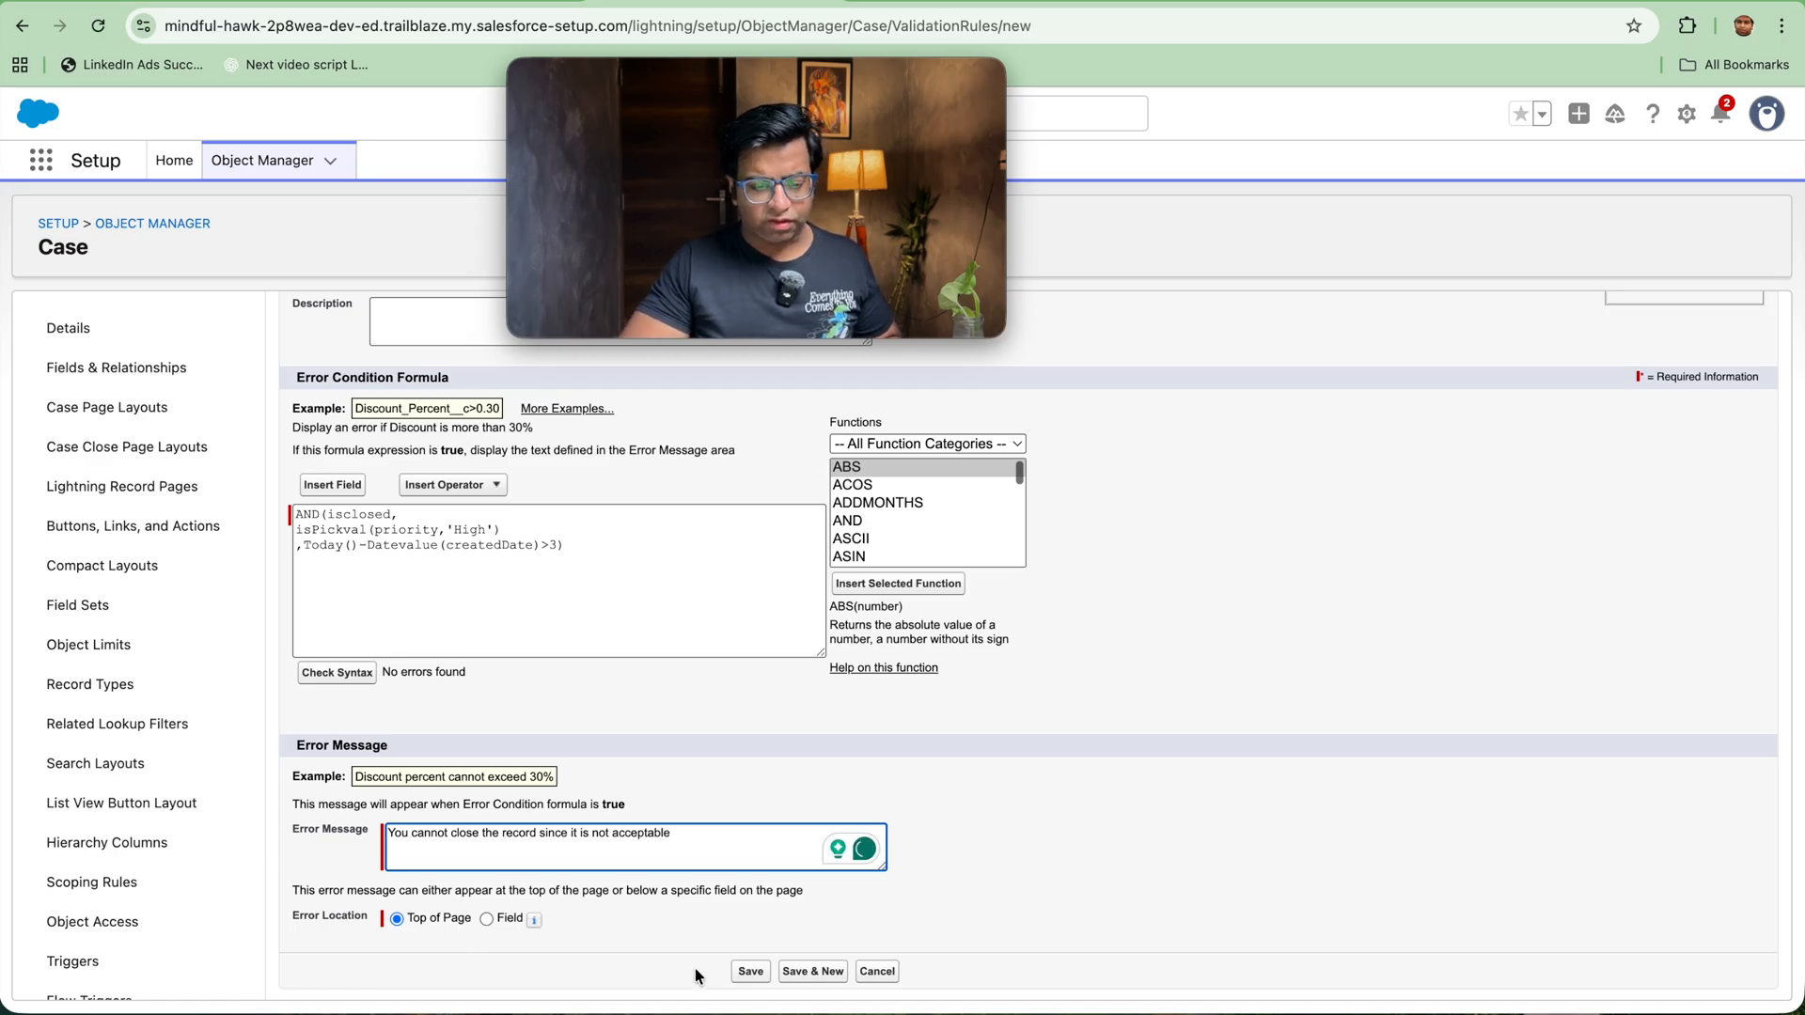
left_click(748, 971)
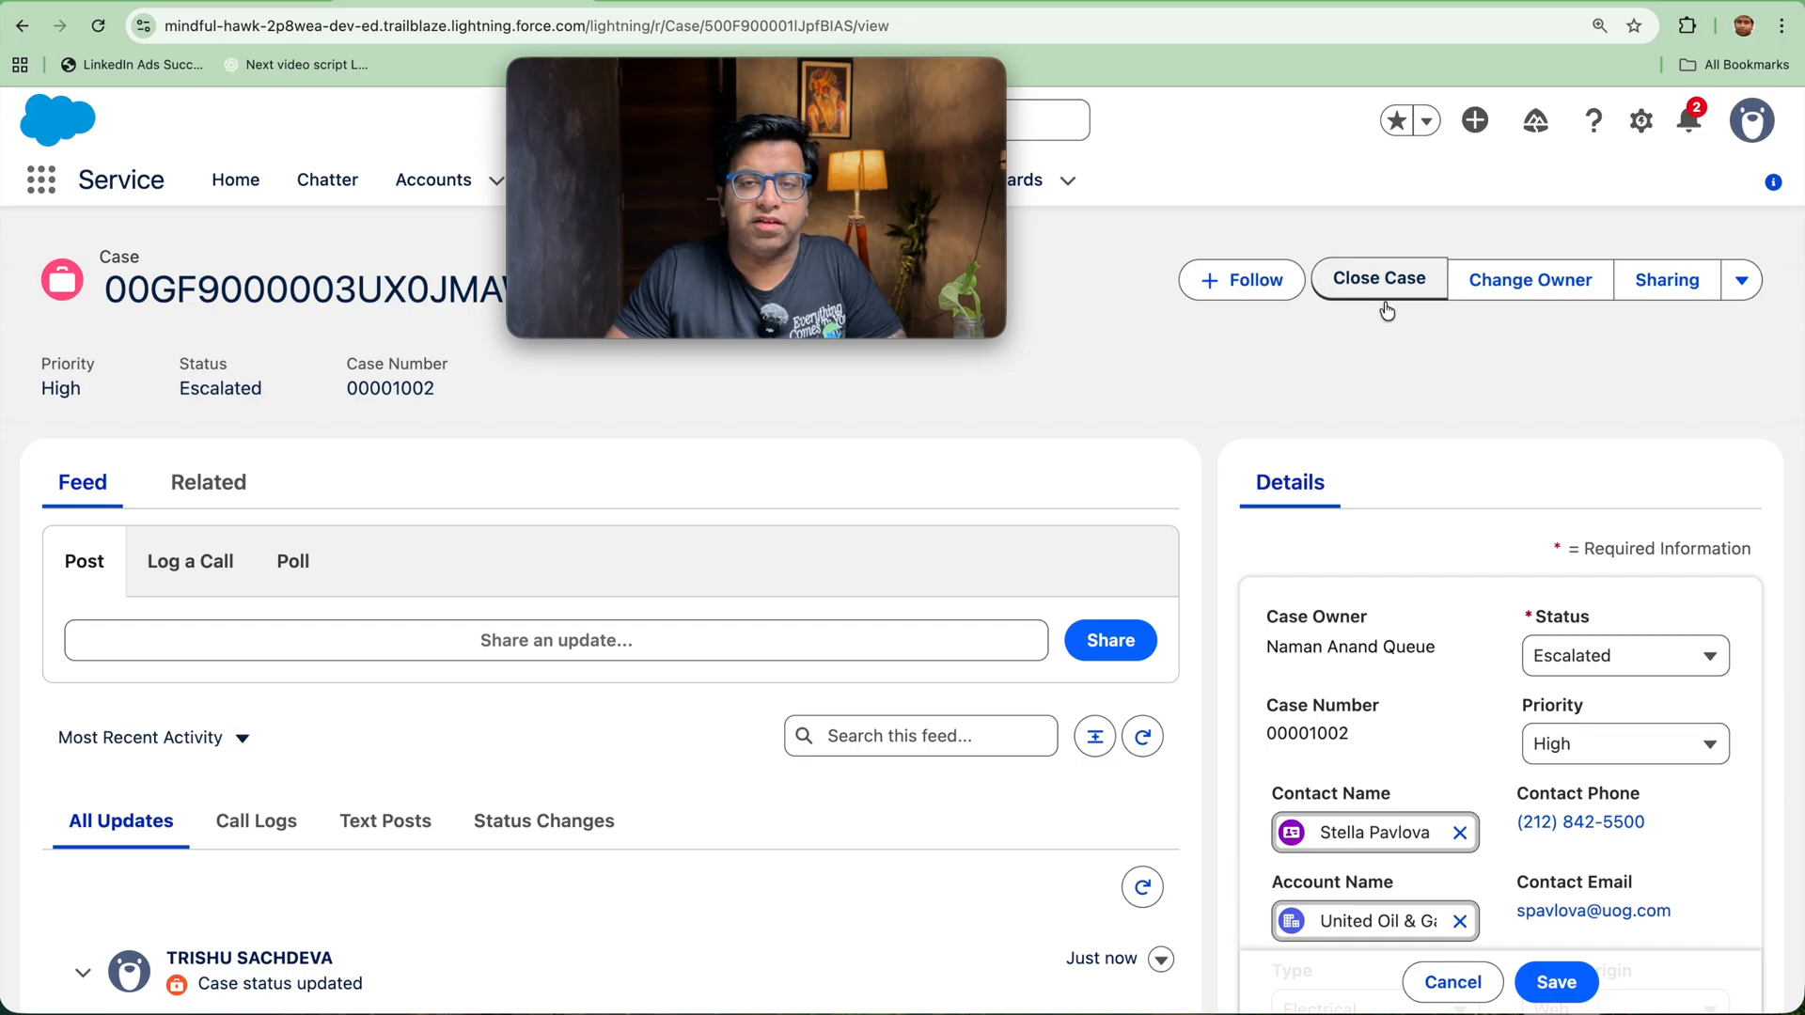
Step: Return to the Case object's setup and open the Case Layout page layout for editing
left_click(733, 2)
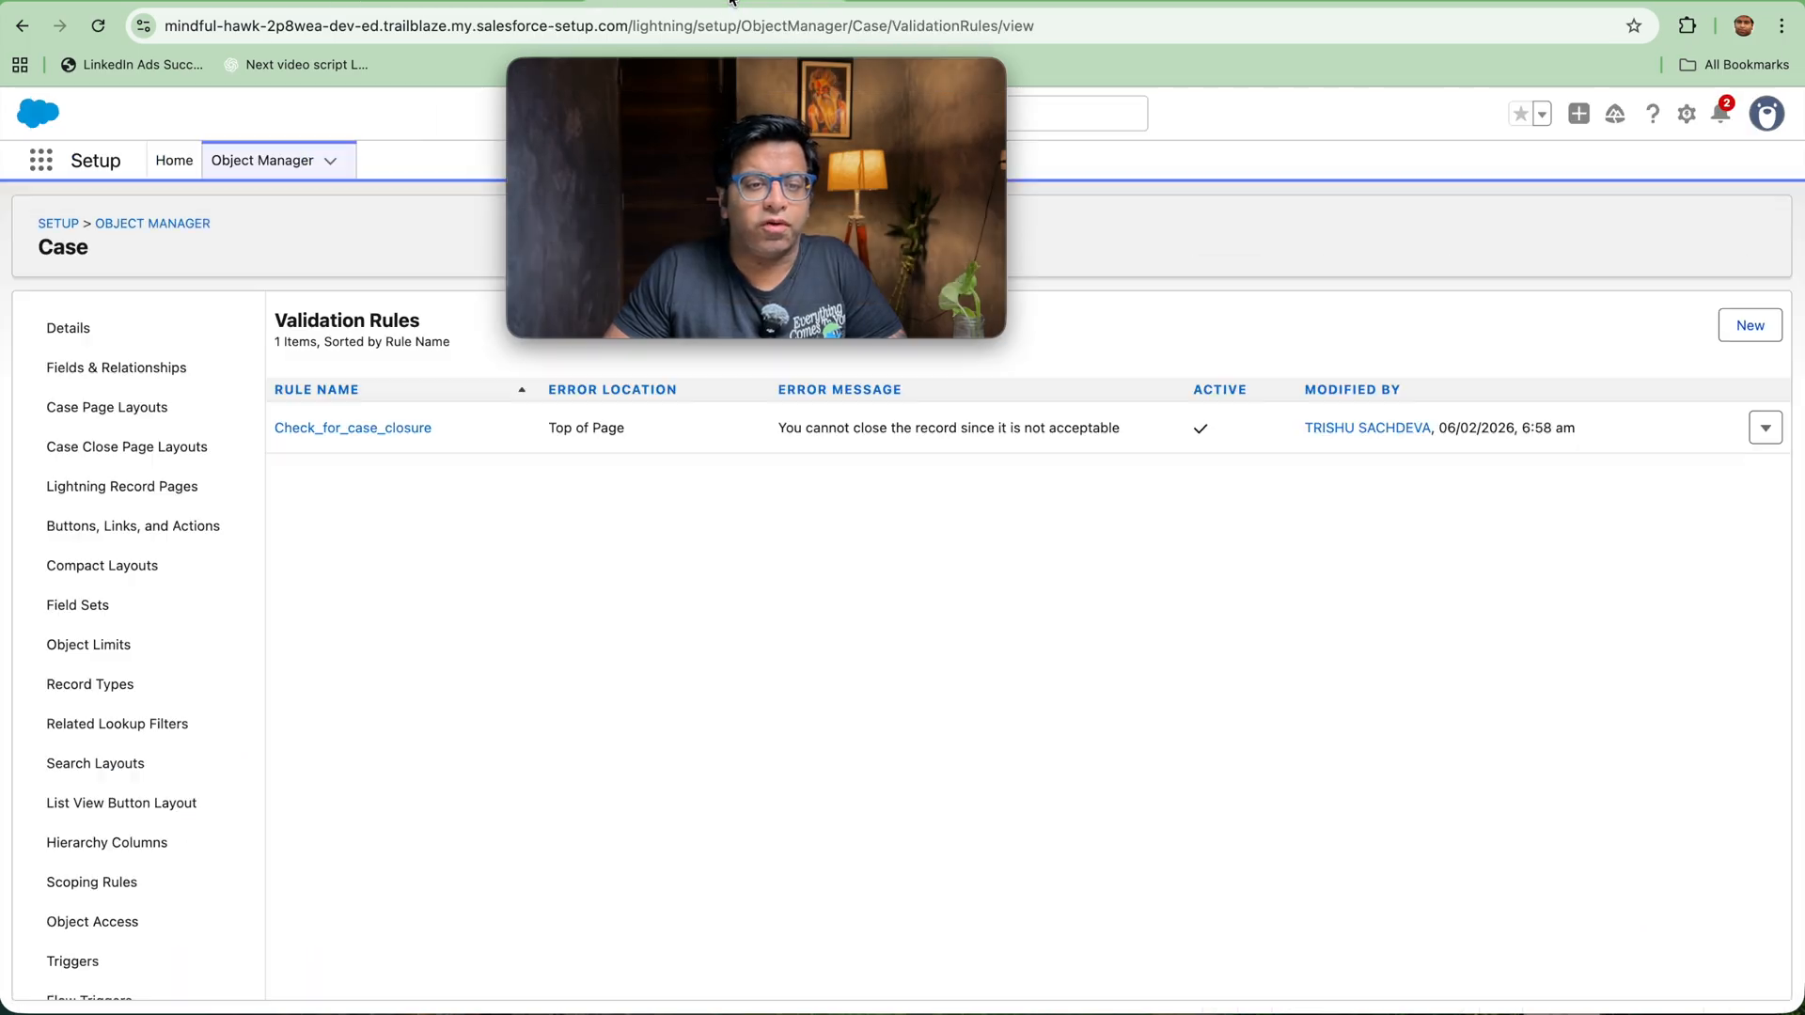
left_click(112, 415)
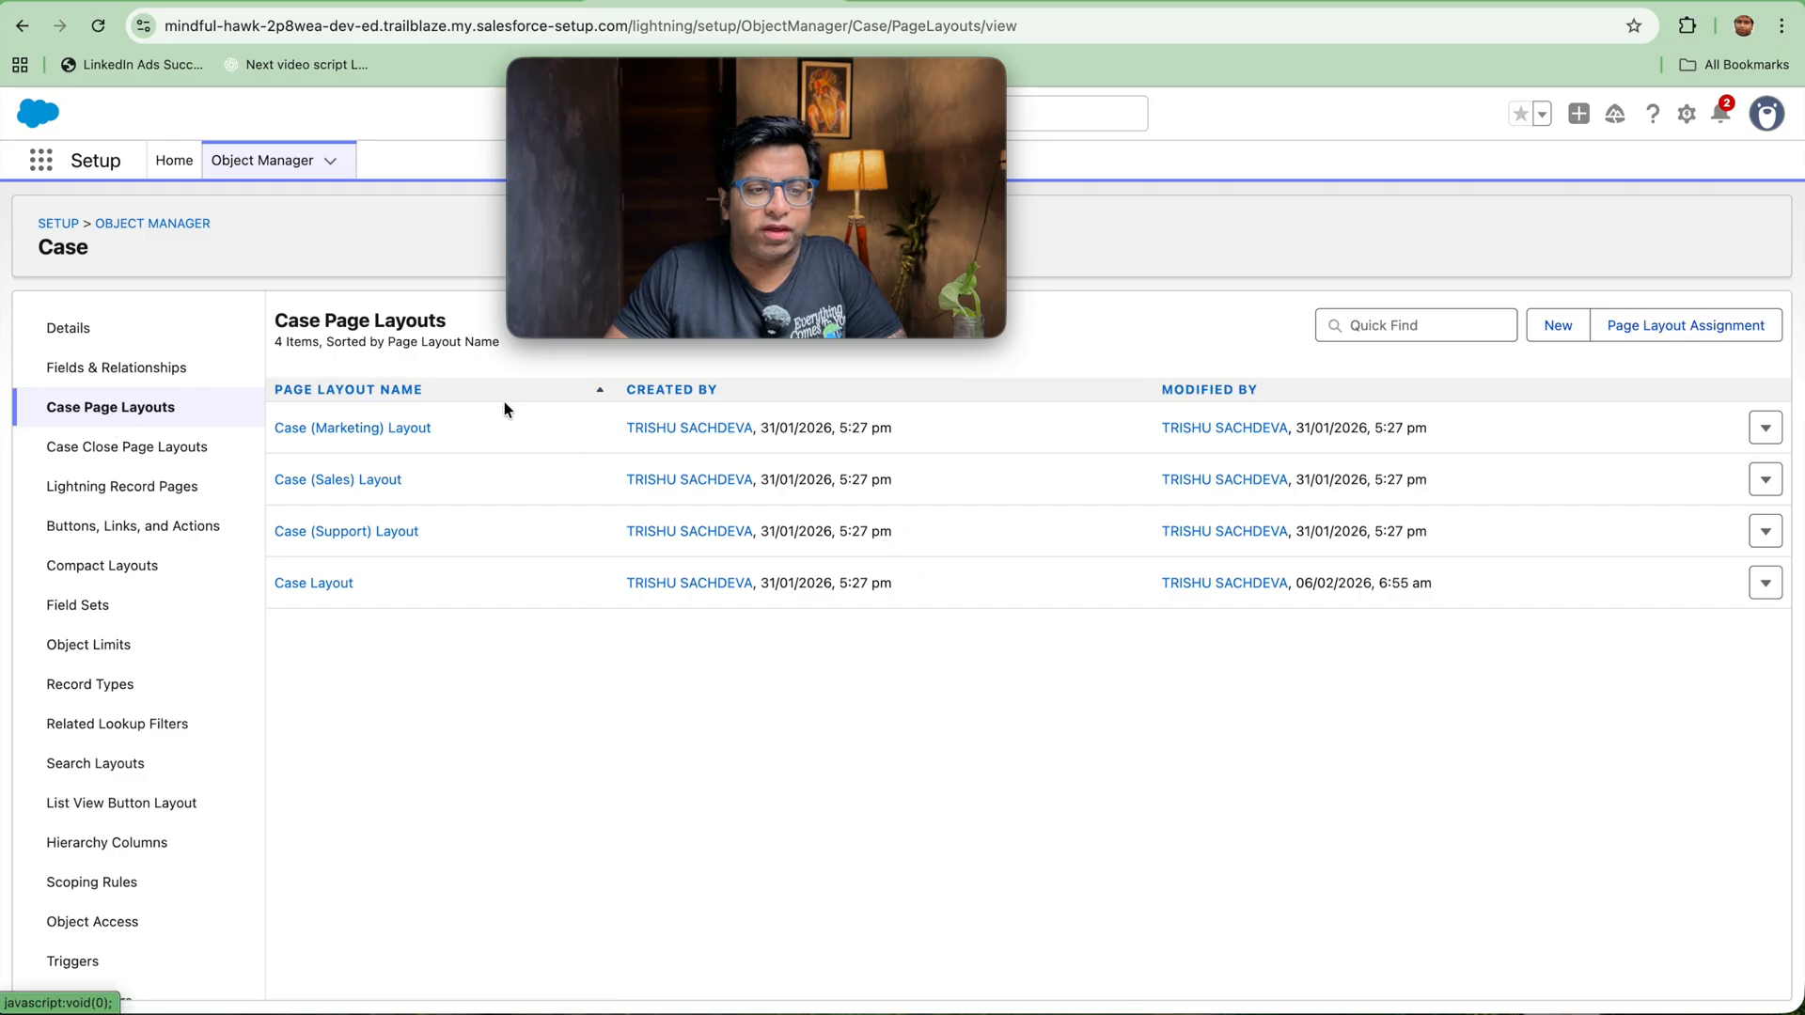
left_click(1765, 582)
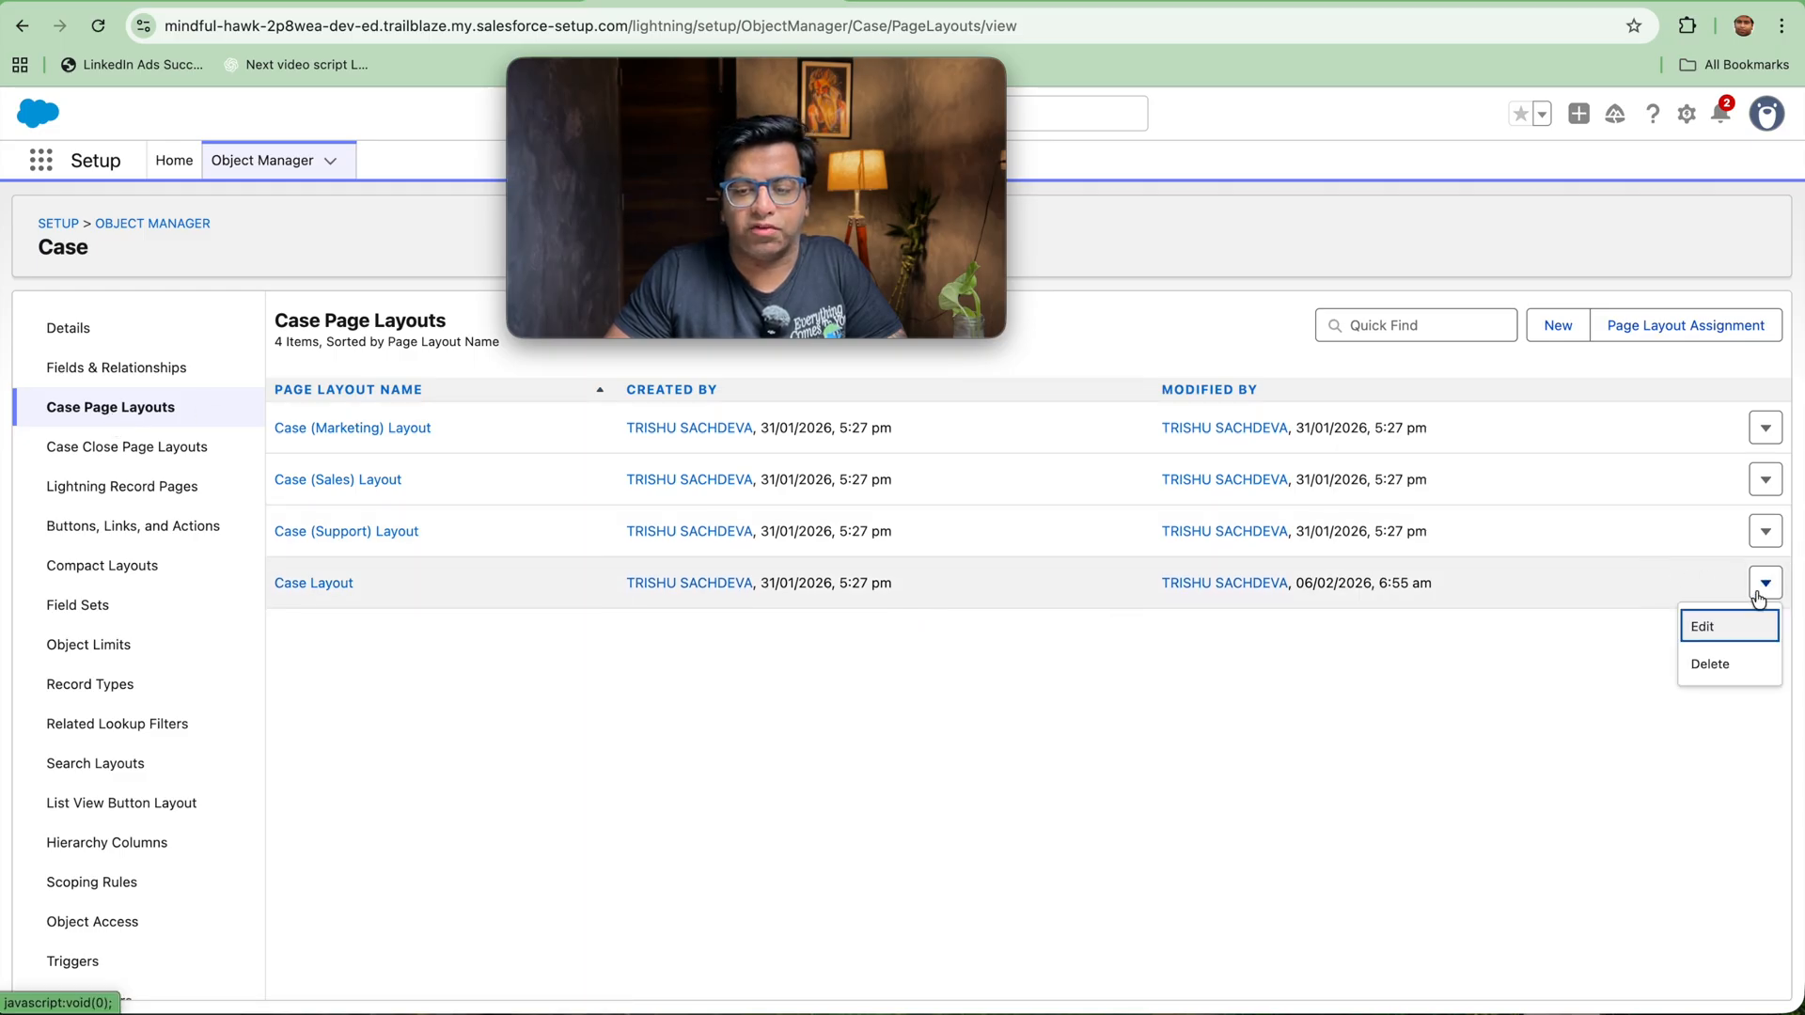
left_click(1725, 623)
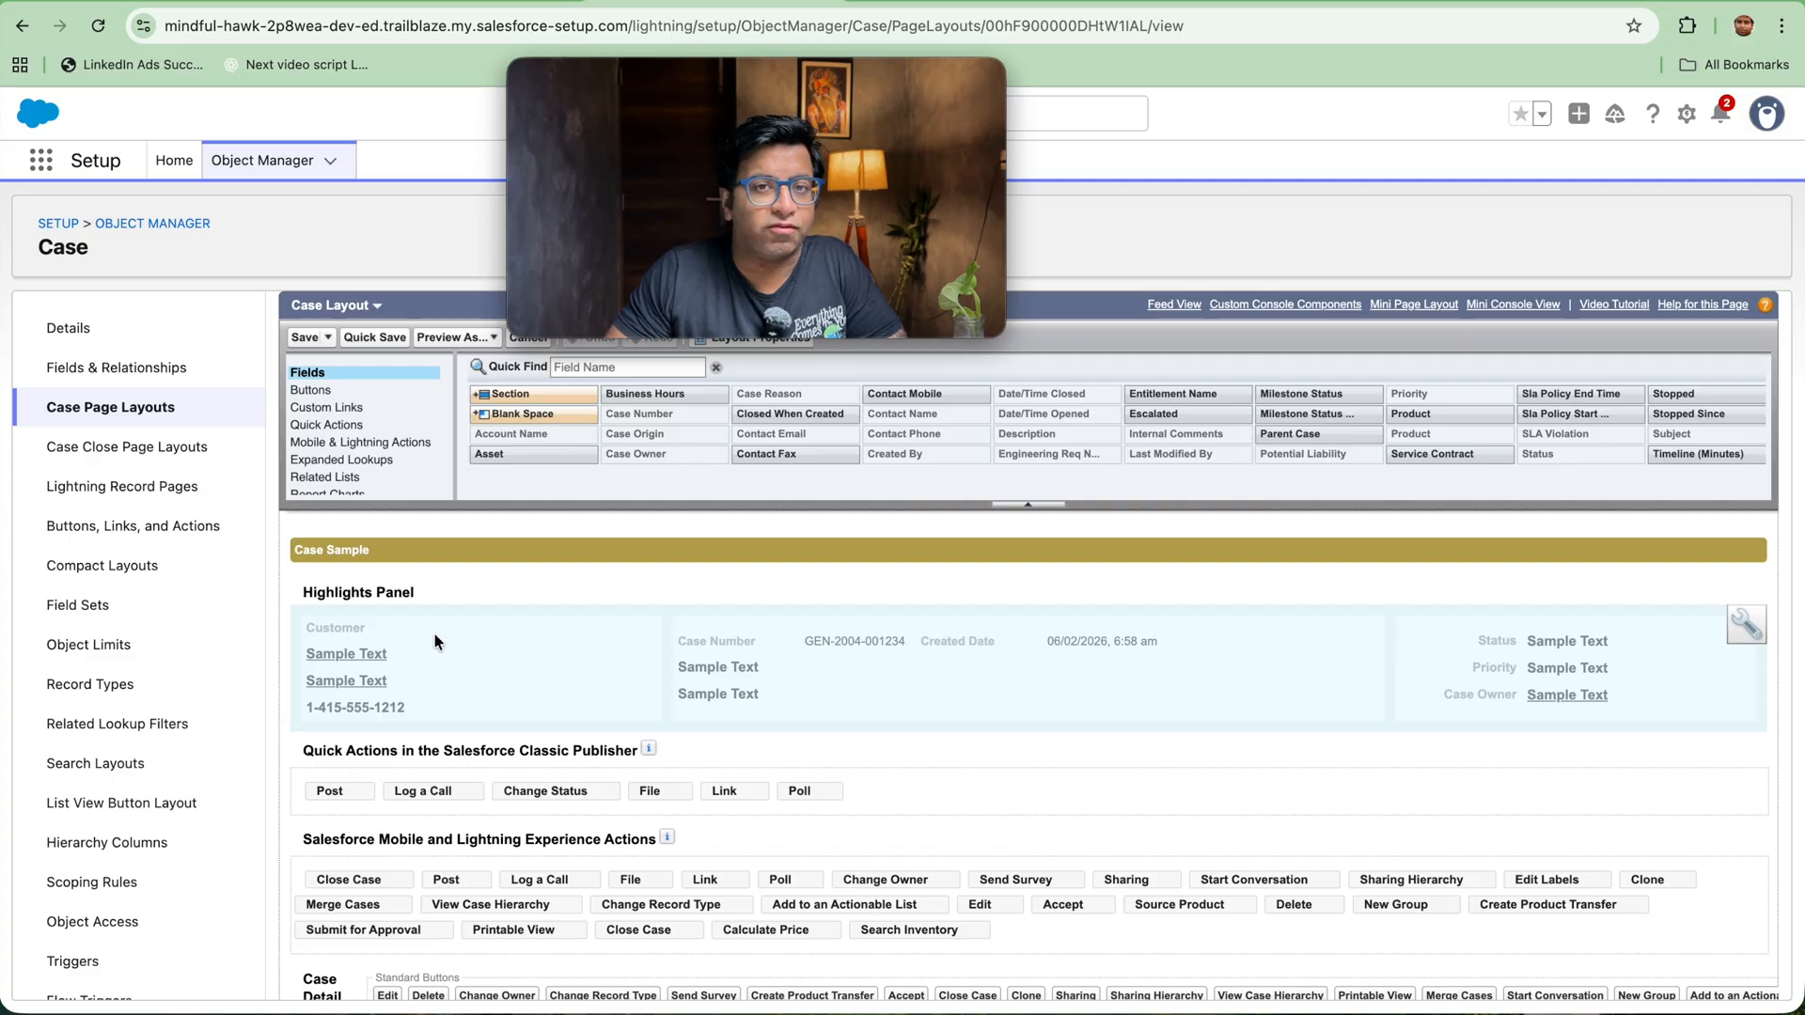
Step: Search the layout's Mobile & Lightning Actions for "clos" and save the Case Layout
left_click(390, 445)
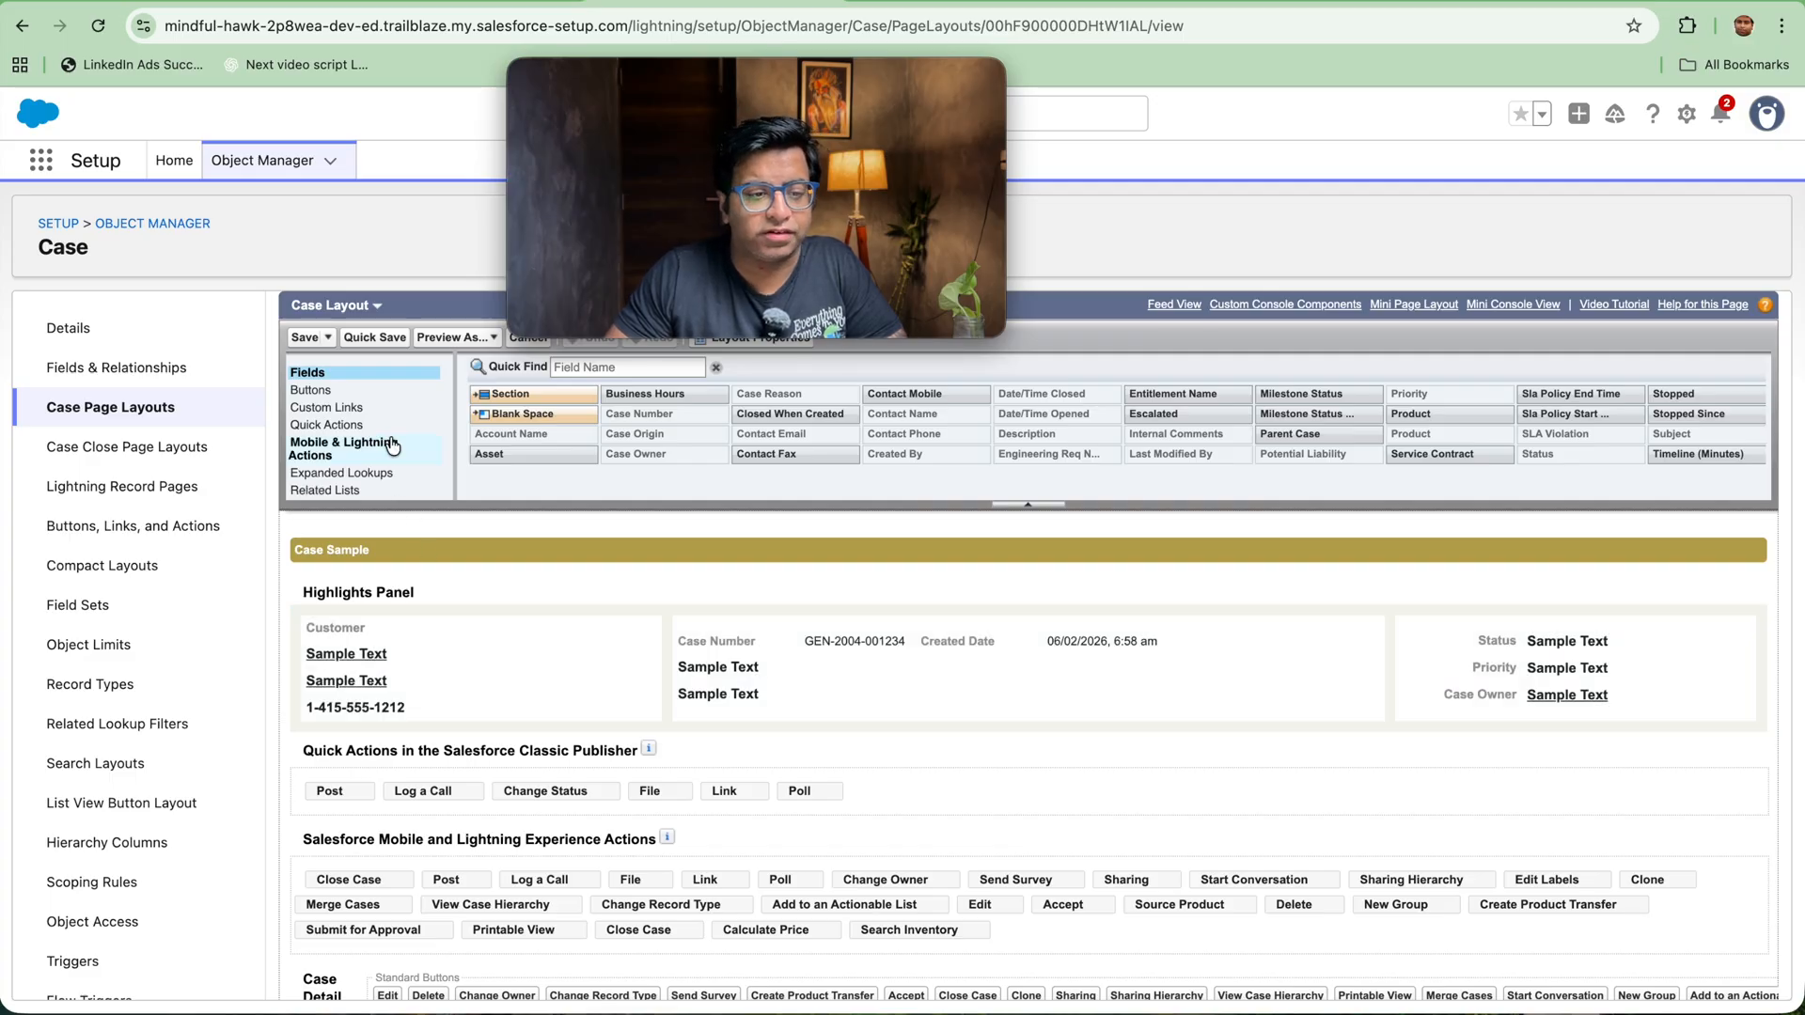
type("clos")
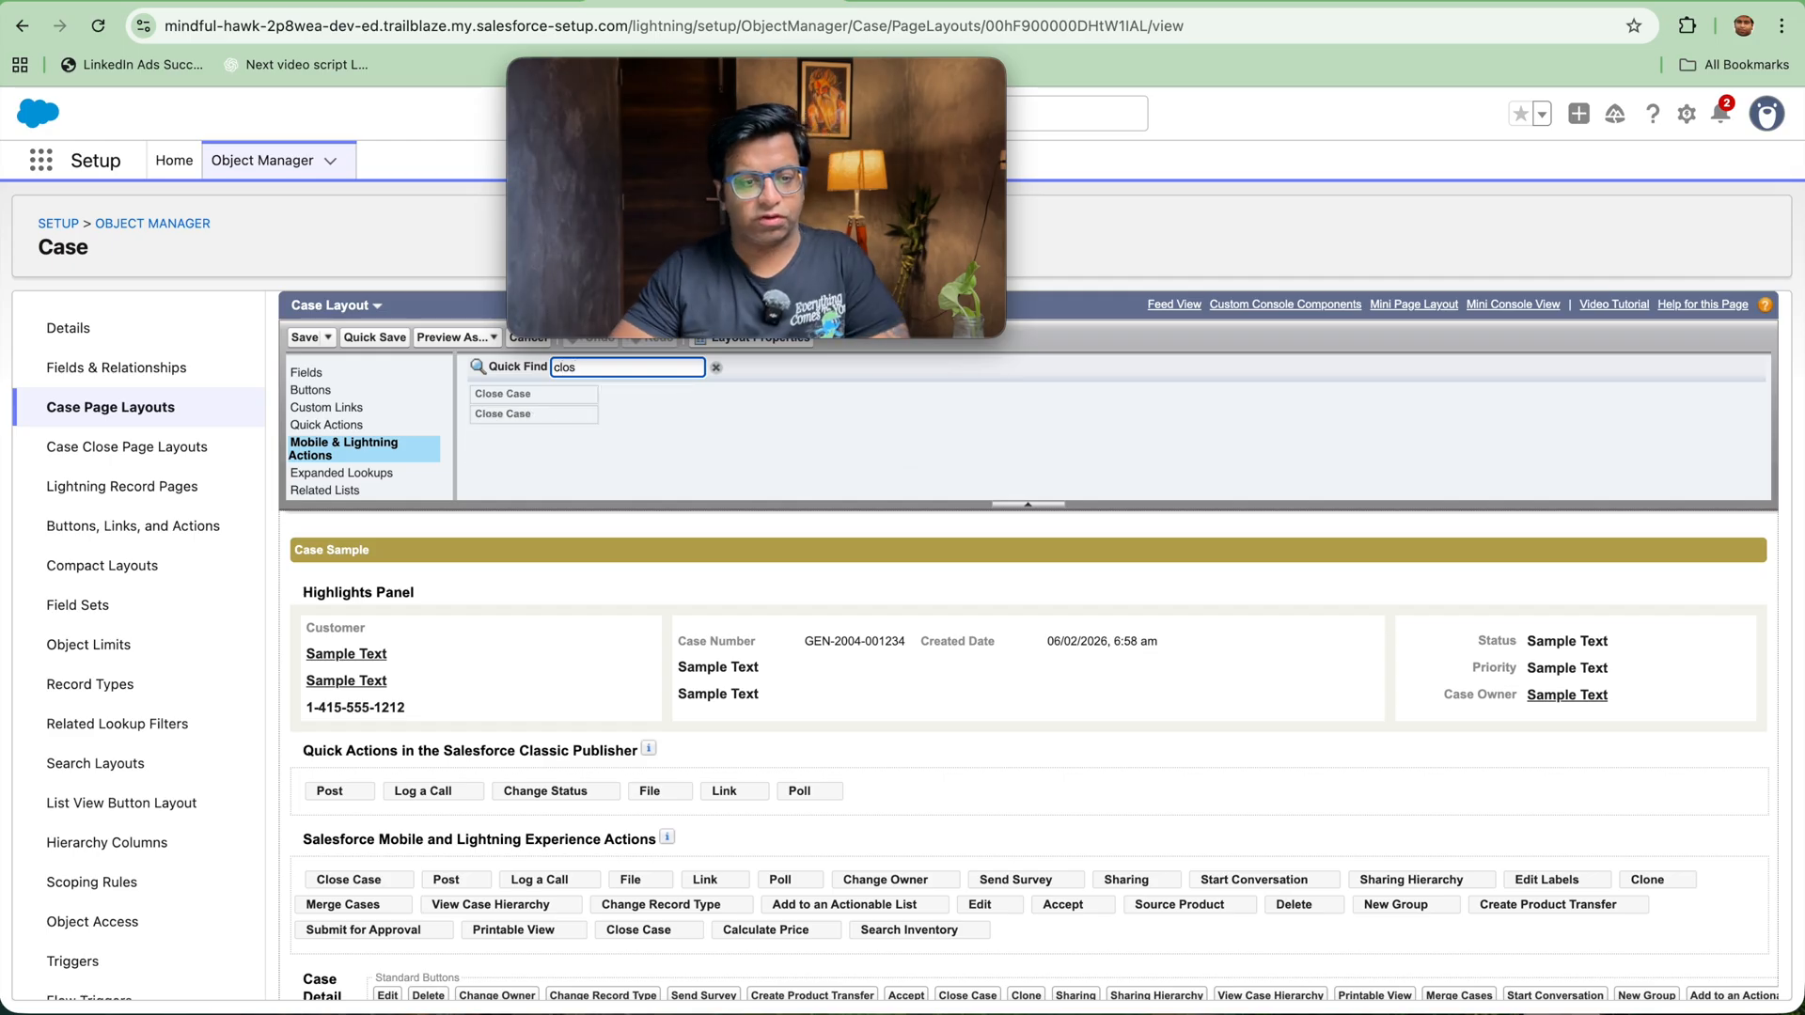
mouse_move(528, 407)
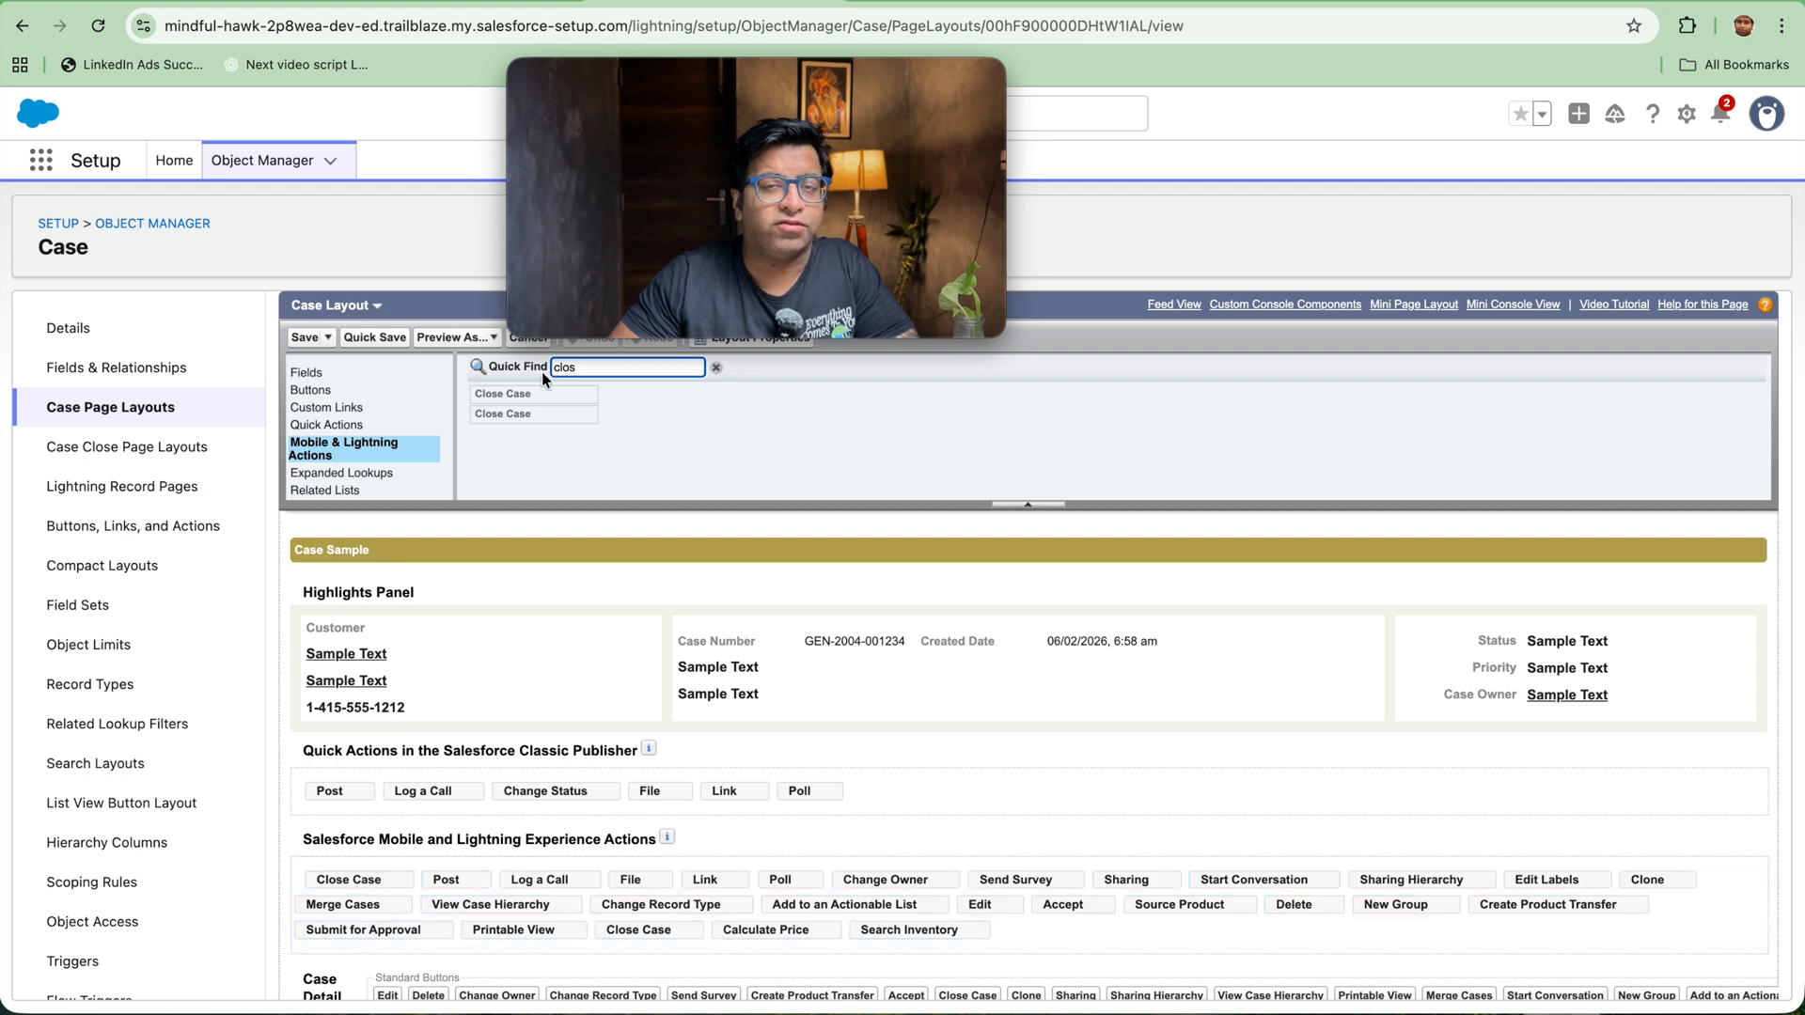
left_click(304, 336)
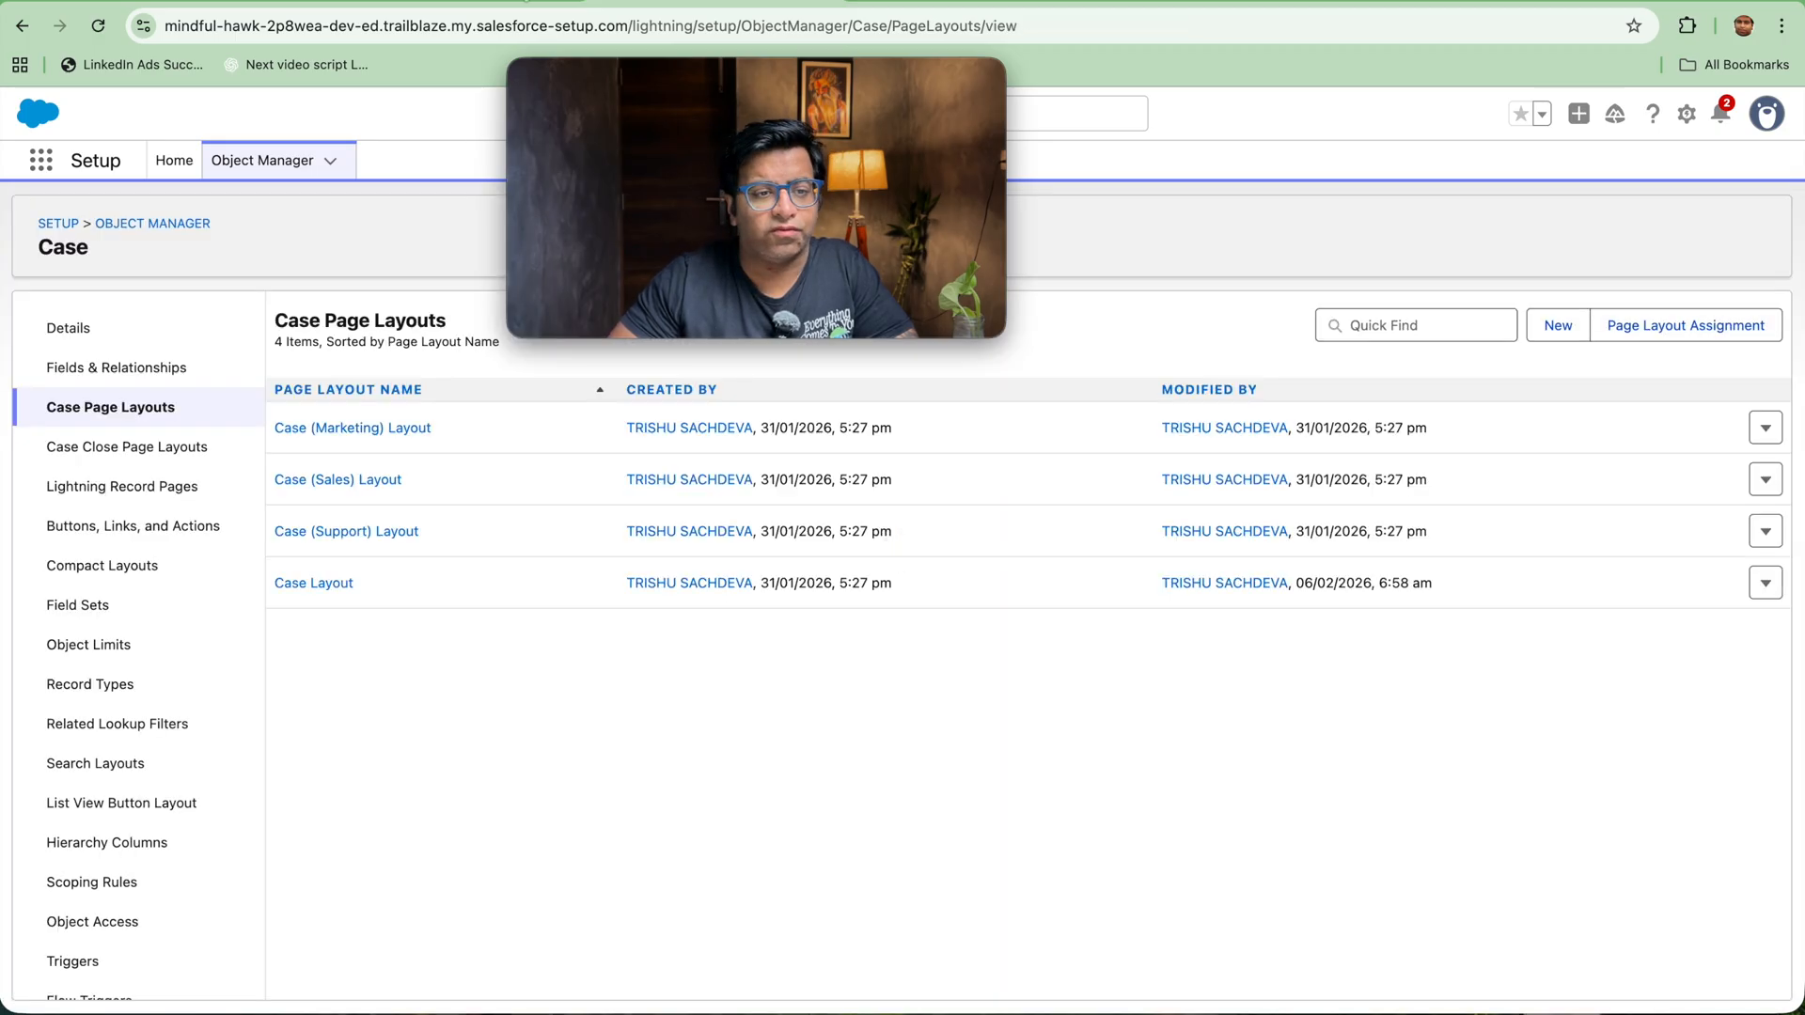
Step: Discard the open edits on the high-priority case record and close the case with status Closed and case reason Breakdown
left_click(547, 3)
left_click(1459, 991)
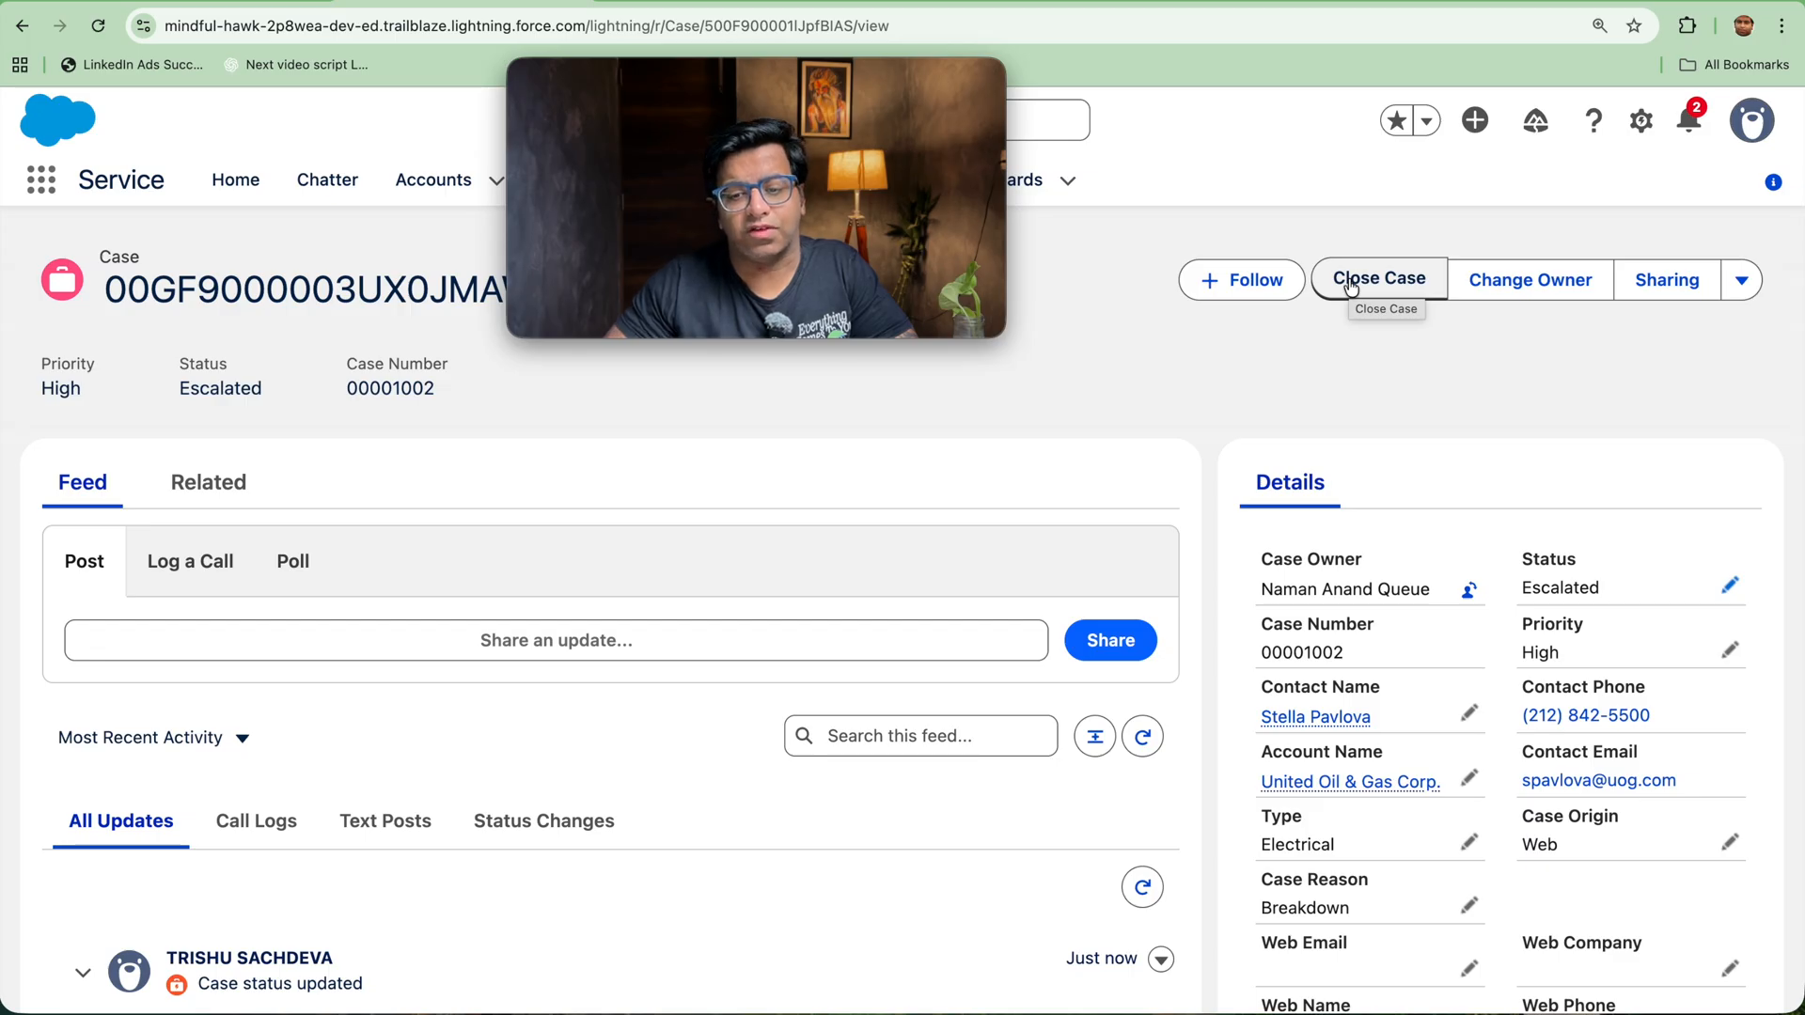
scroll(1449, 586, "down", 1)
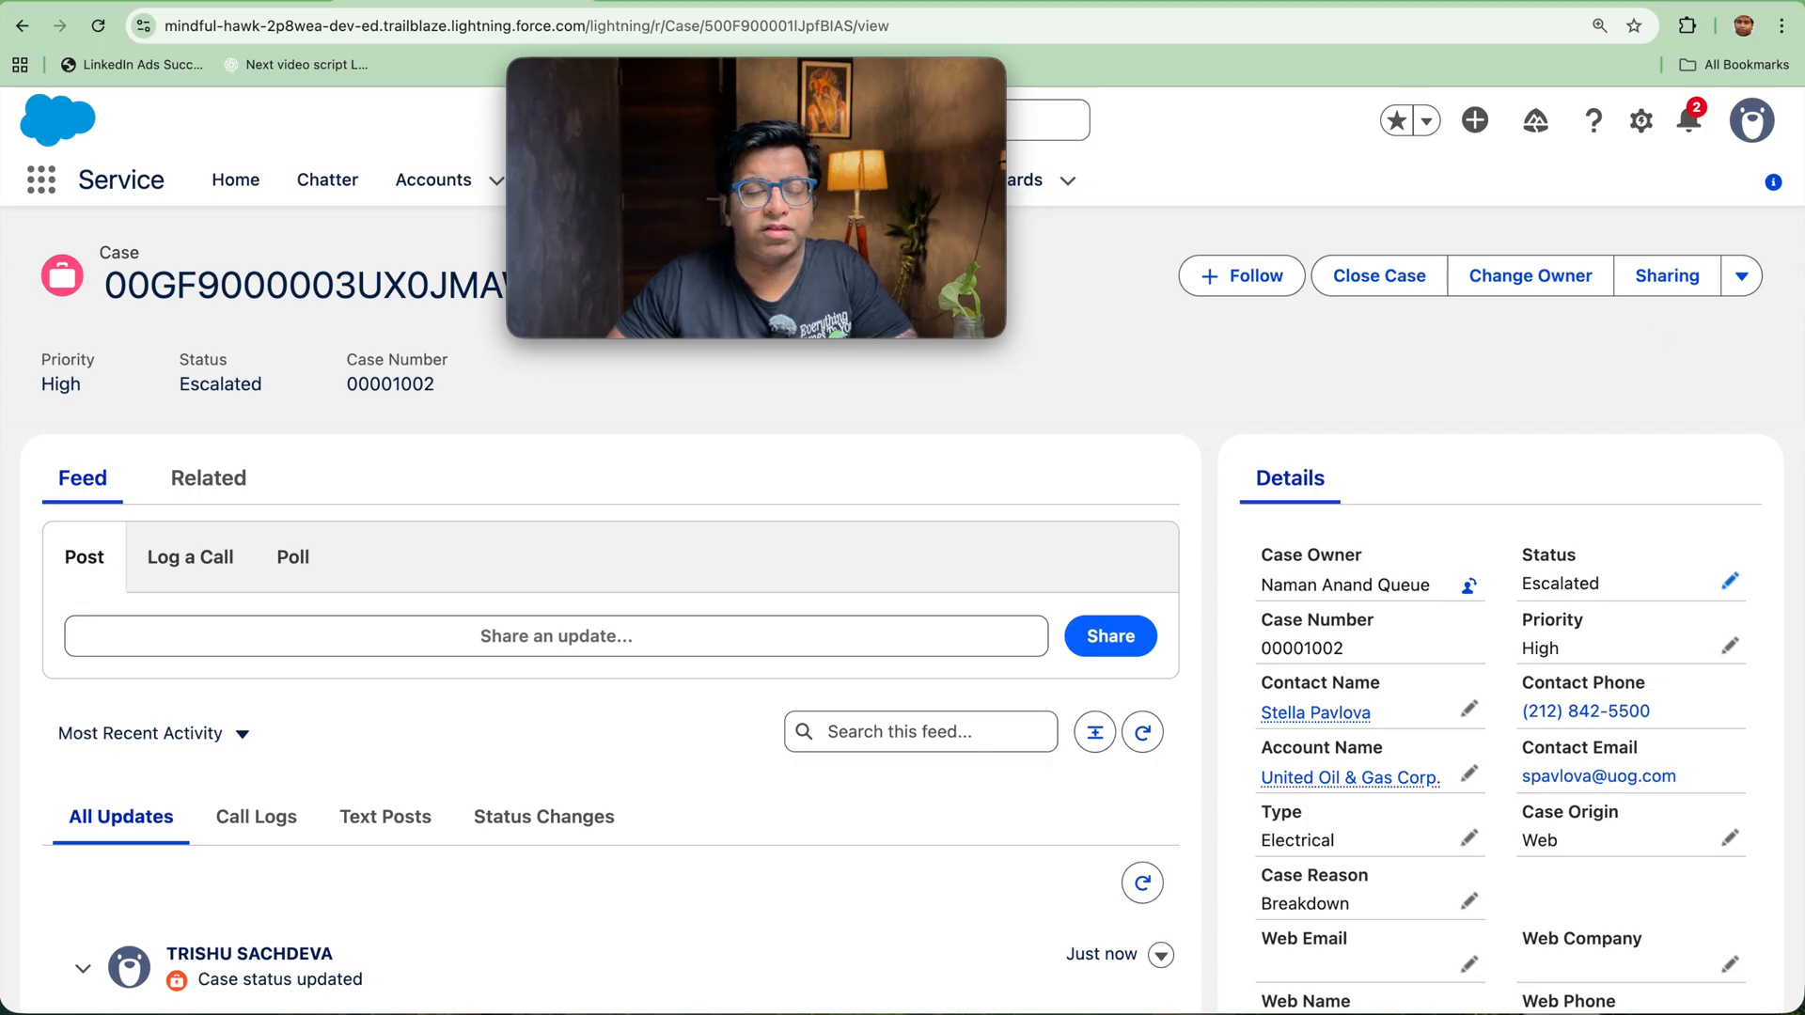
scroll(1429, 445, "down", 7)
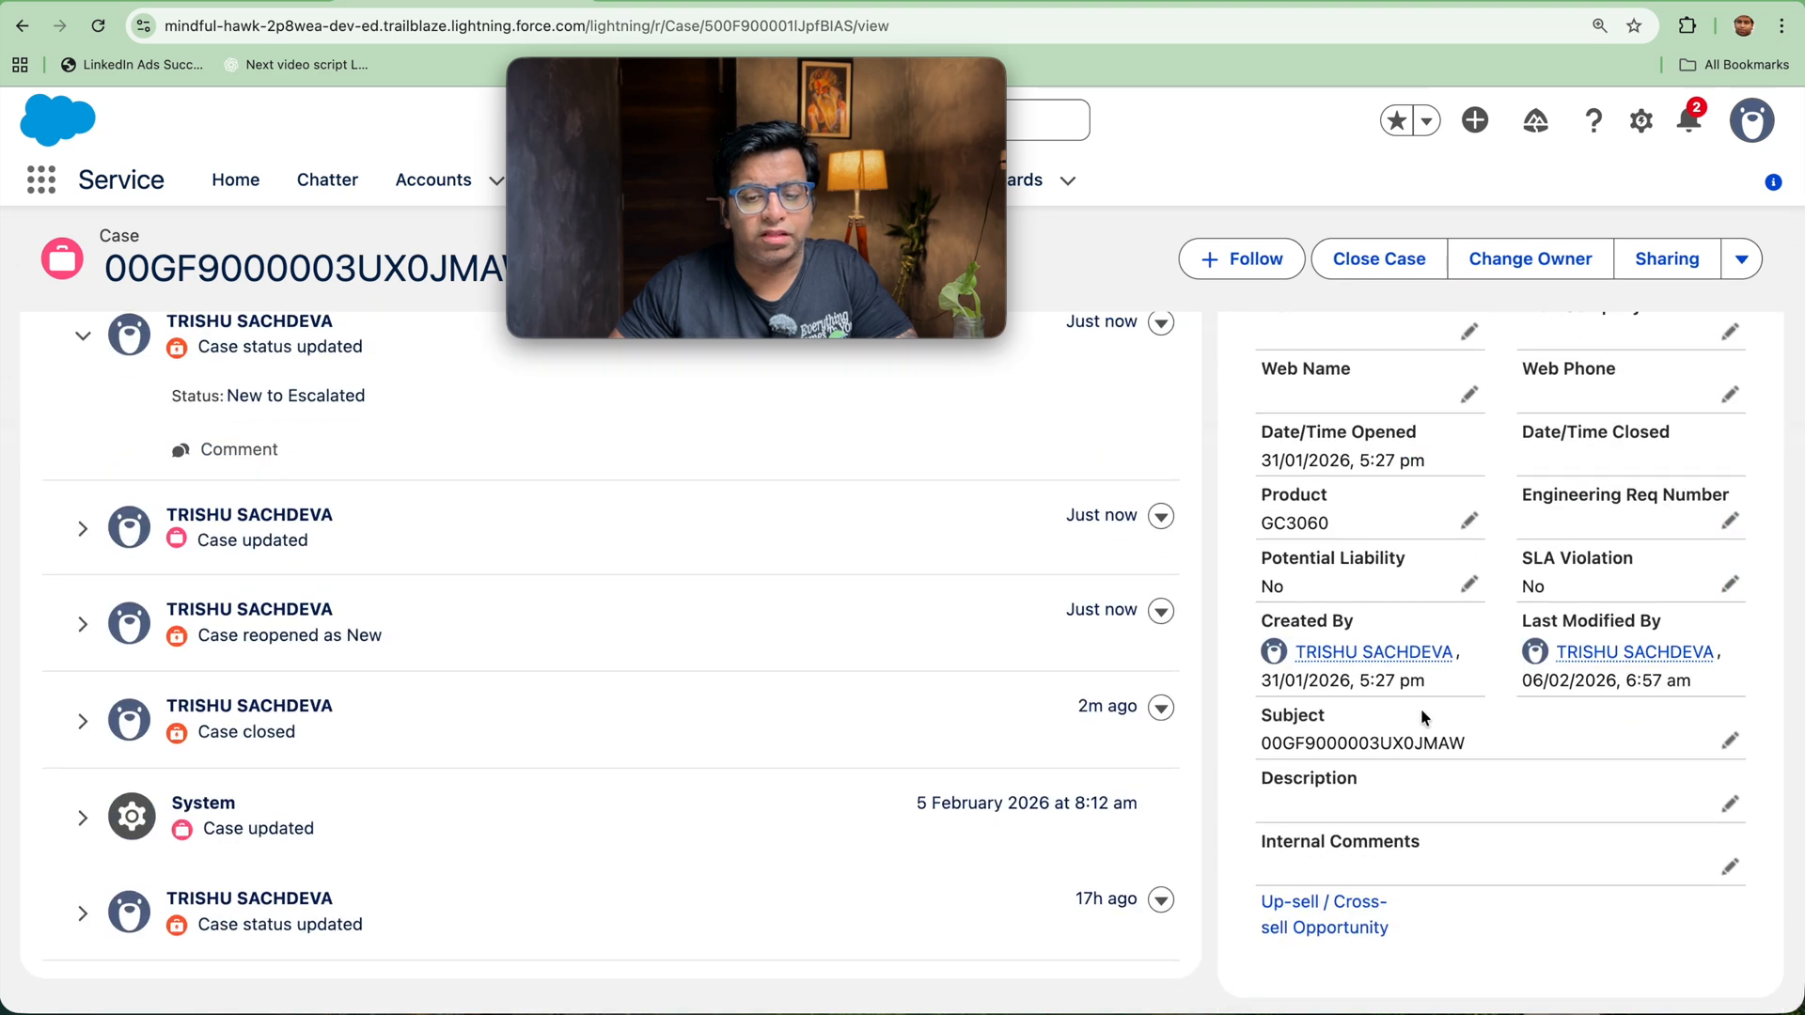
scroll(1413, 673, "up", 1)
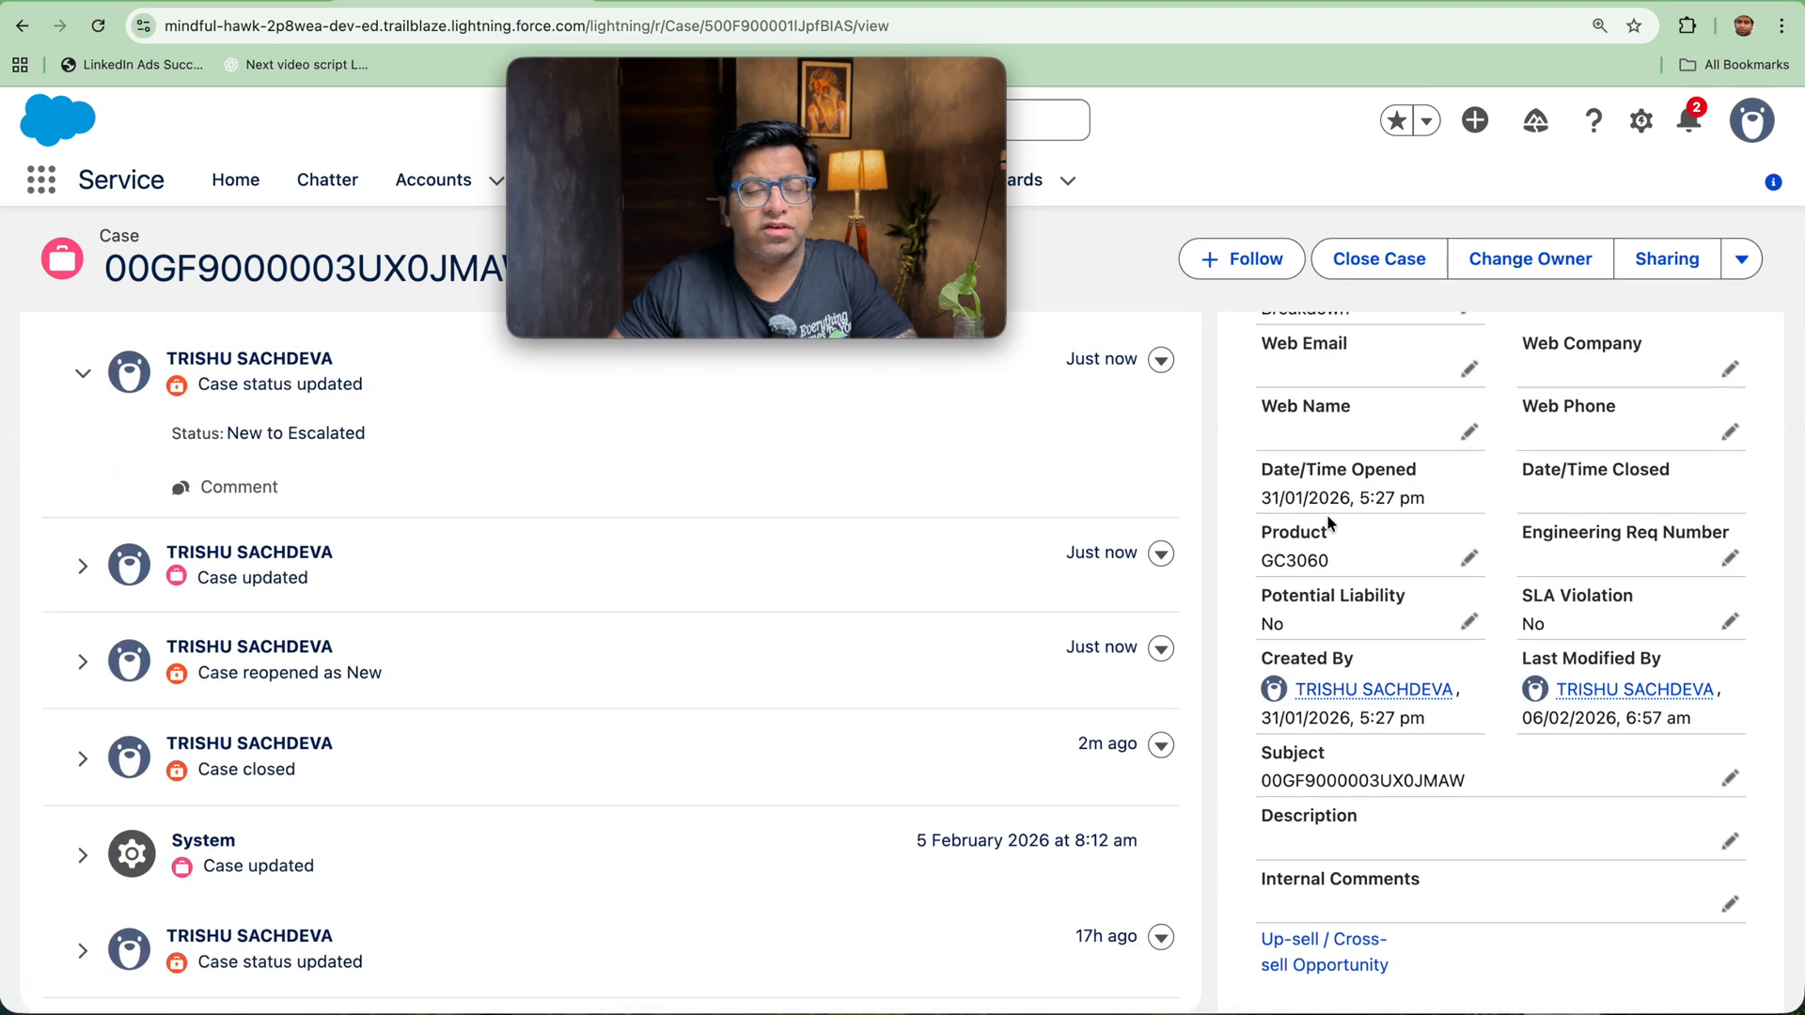
scroll(1344, 509, "up", 6)
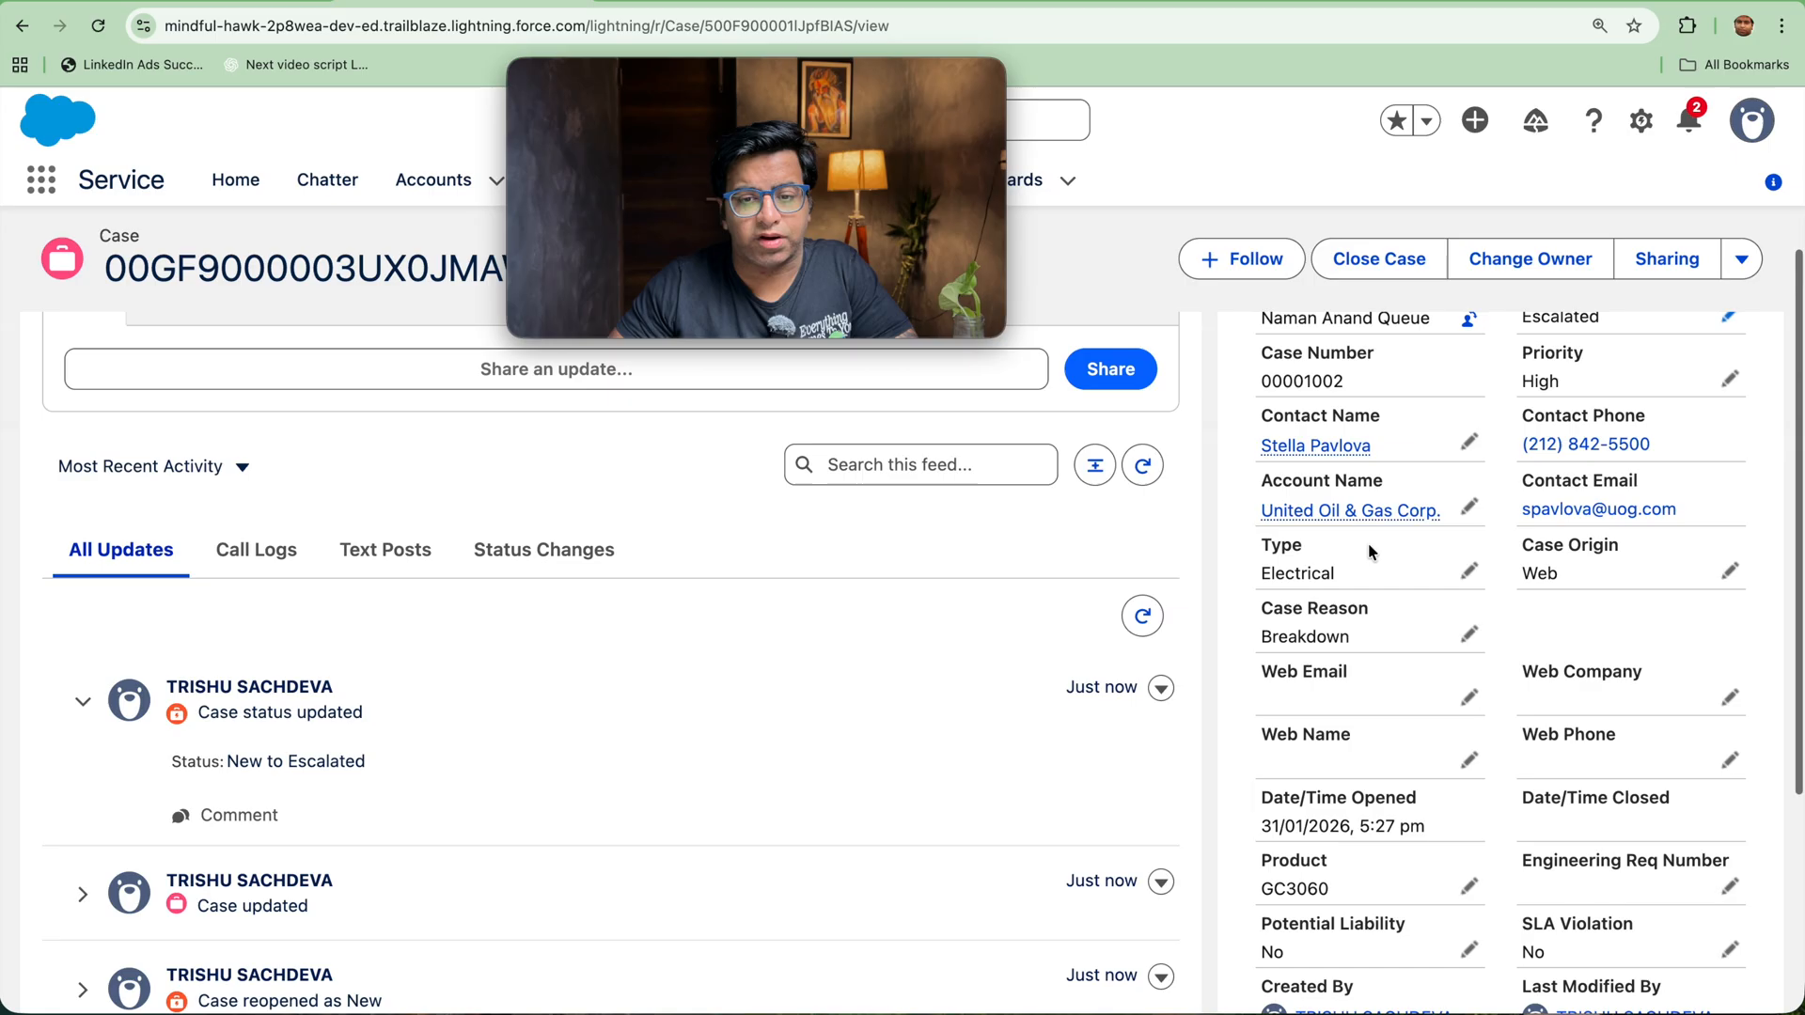
left_click(1389, 297)
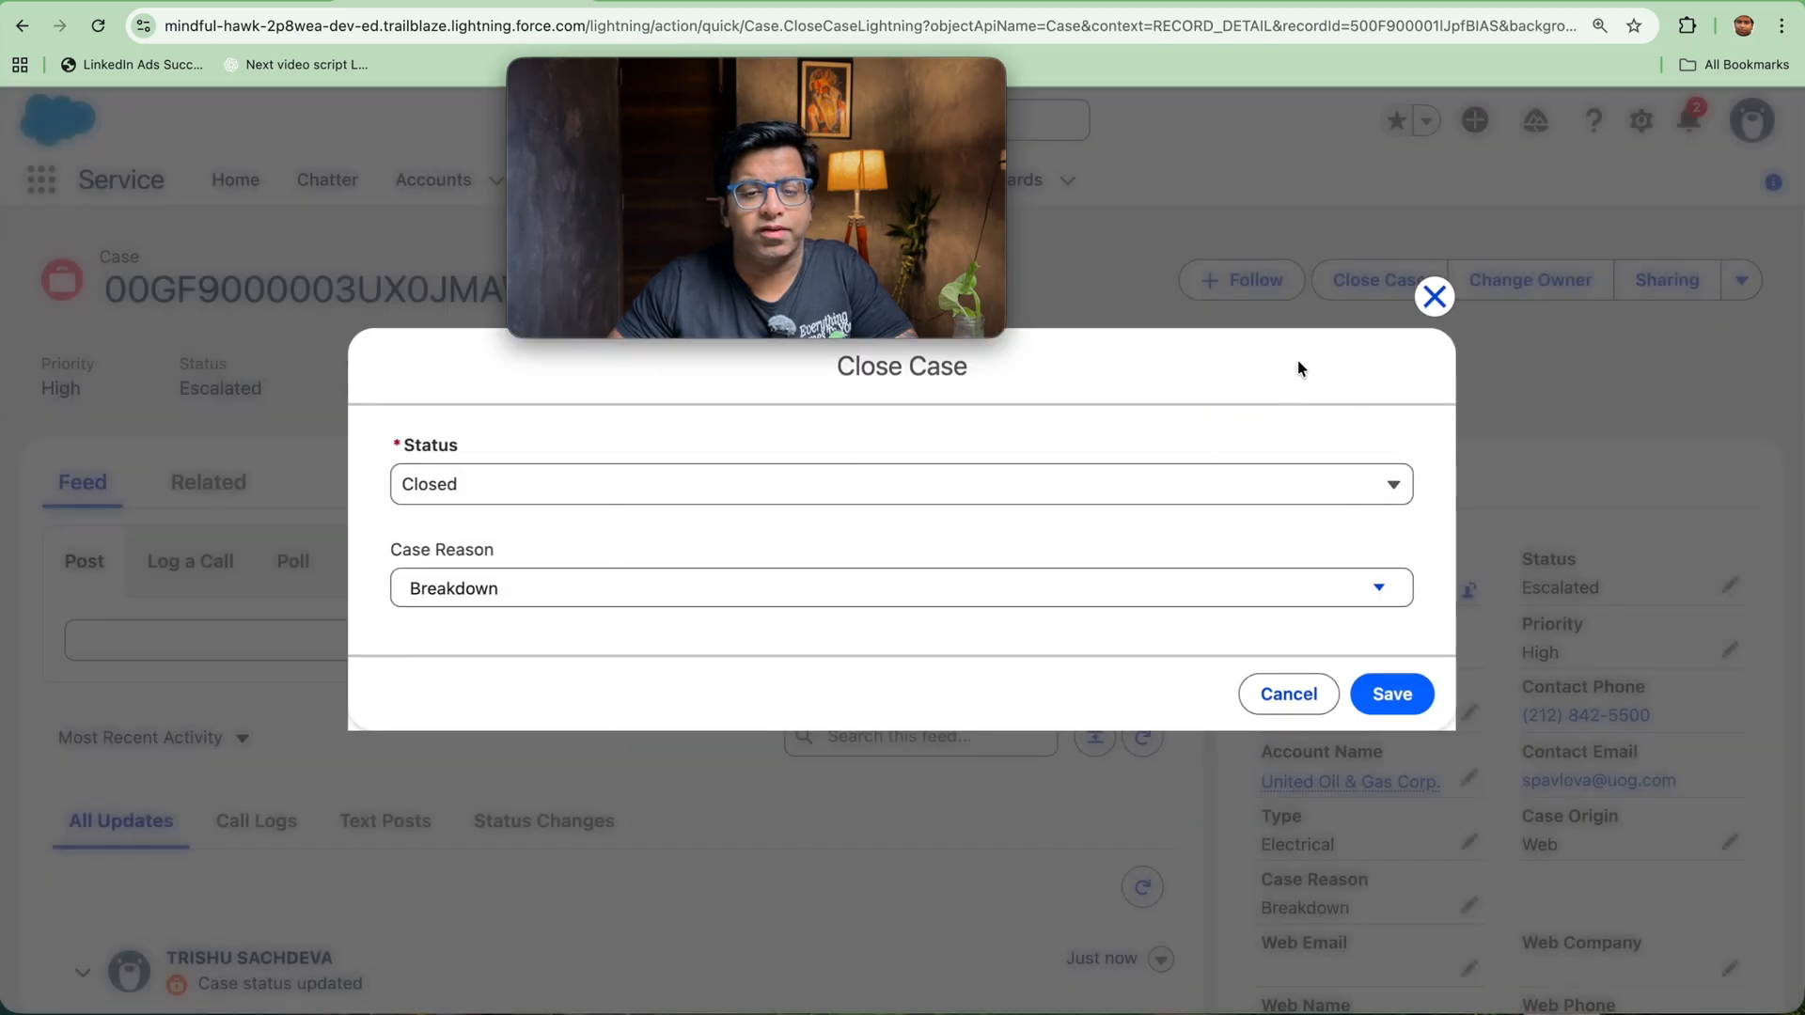
left_click(1396, 695)
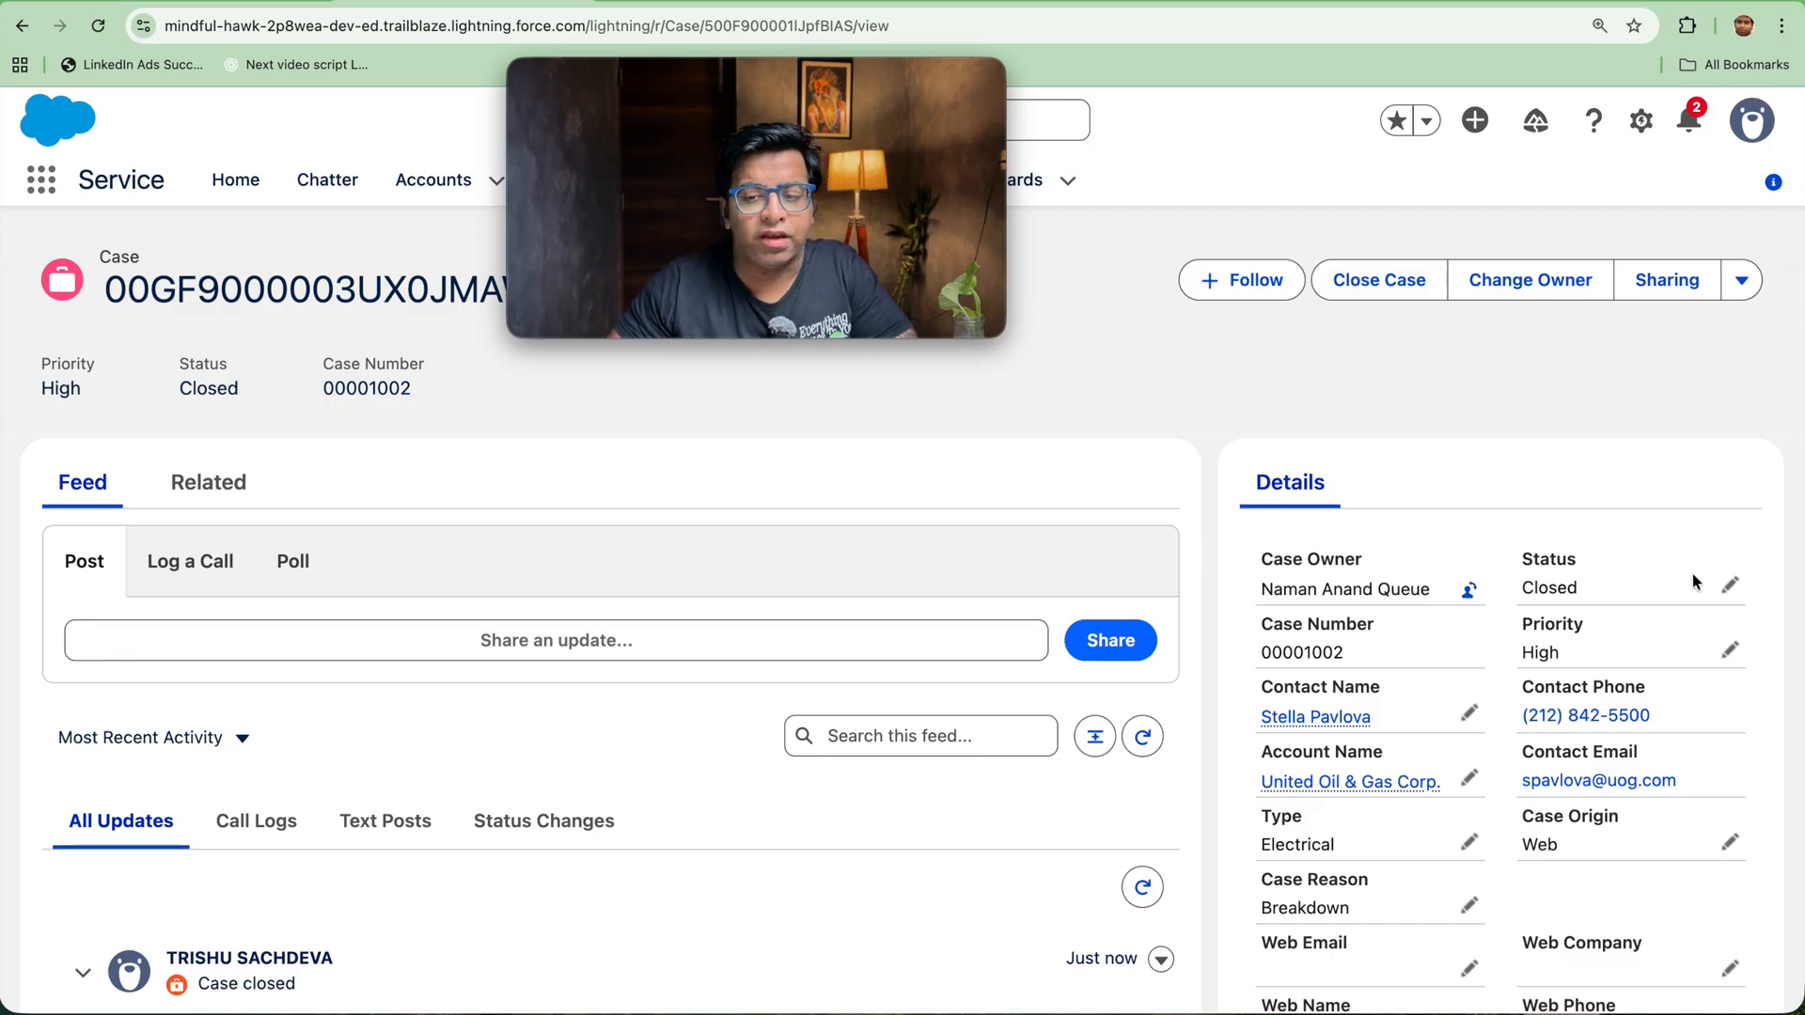
Step: Try to save the closed case with its status set to New
left_click(1730, 588)
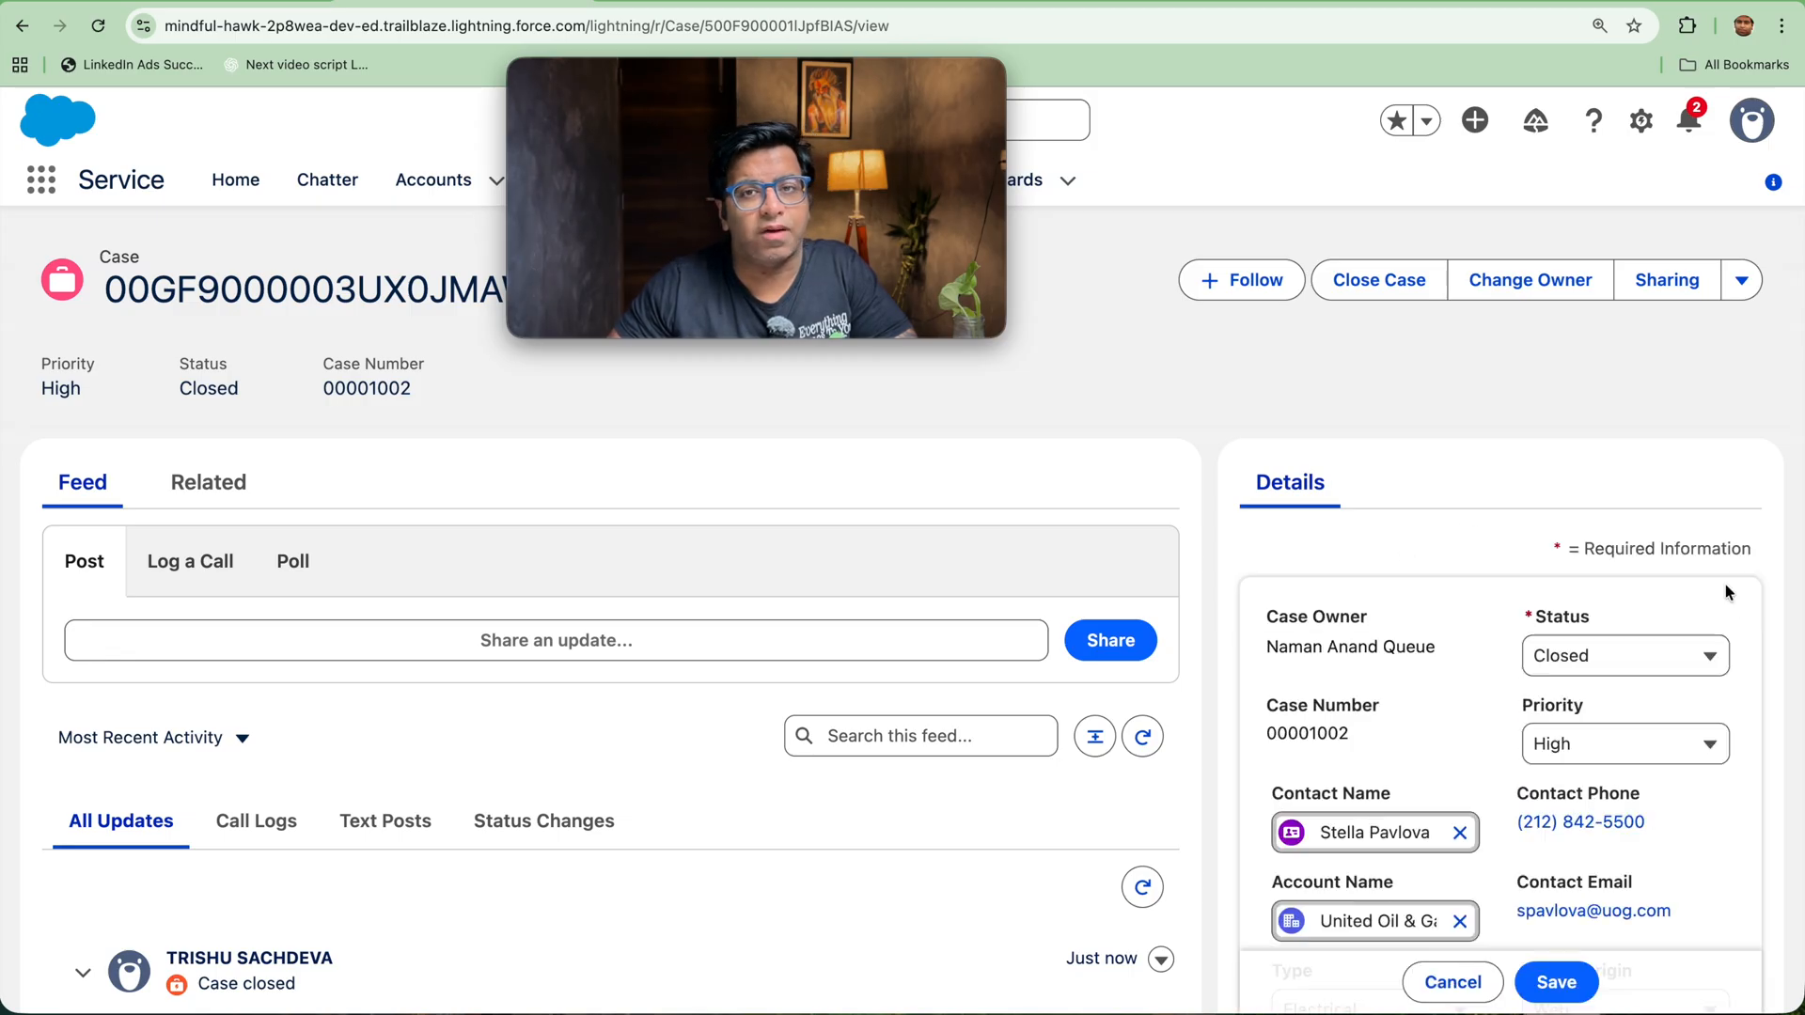
left_click(1678, 665)
left_click(1650, 797)
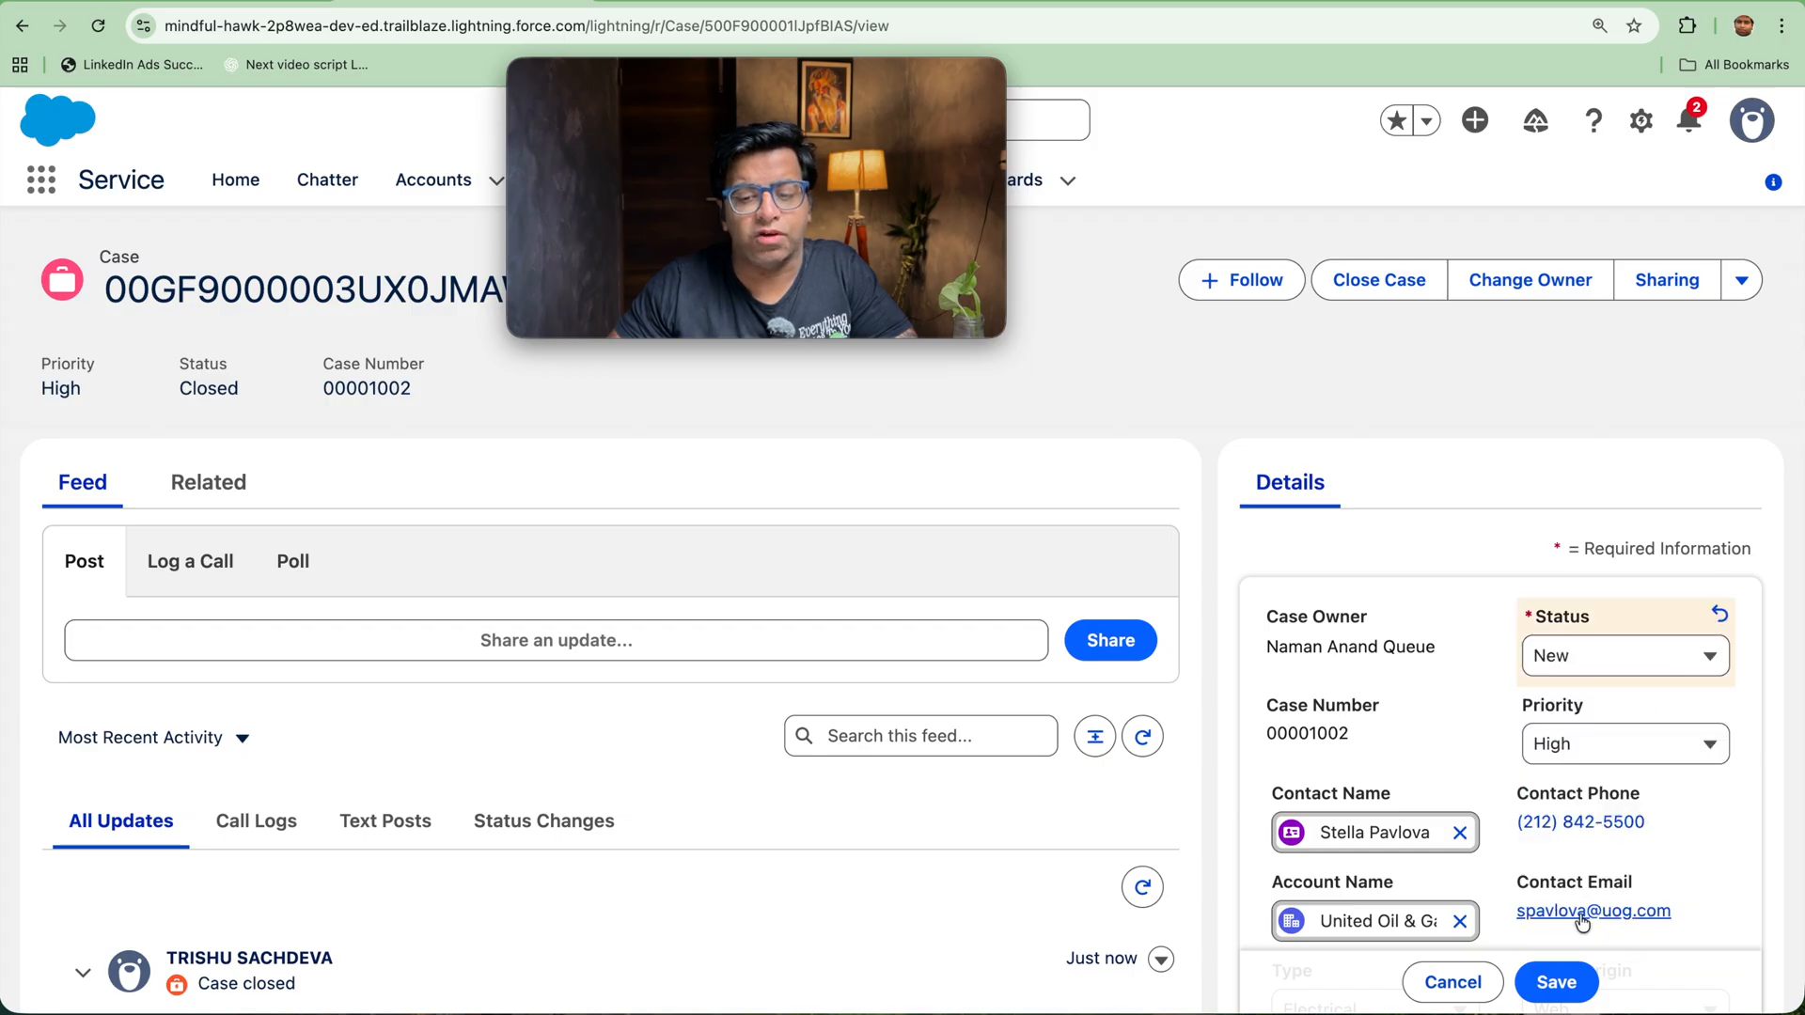
left_click(1560, 980)
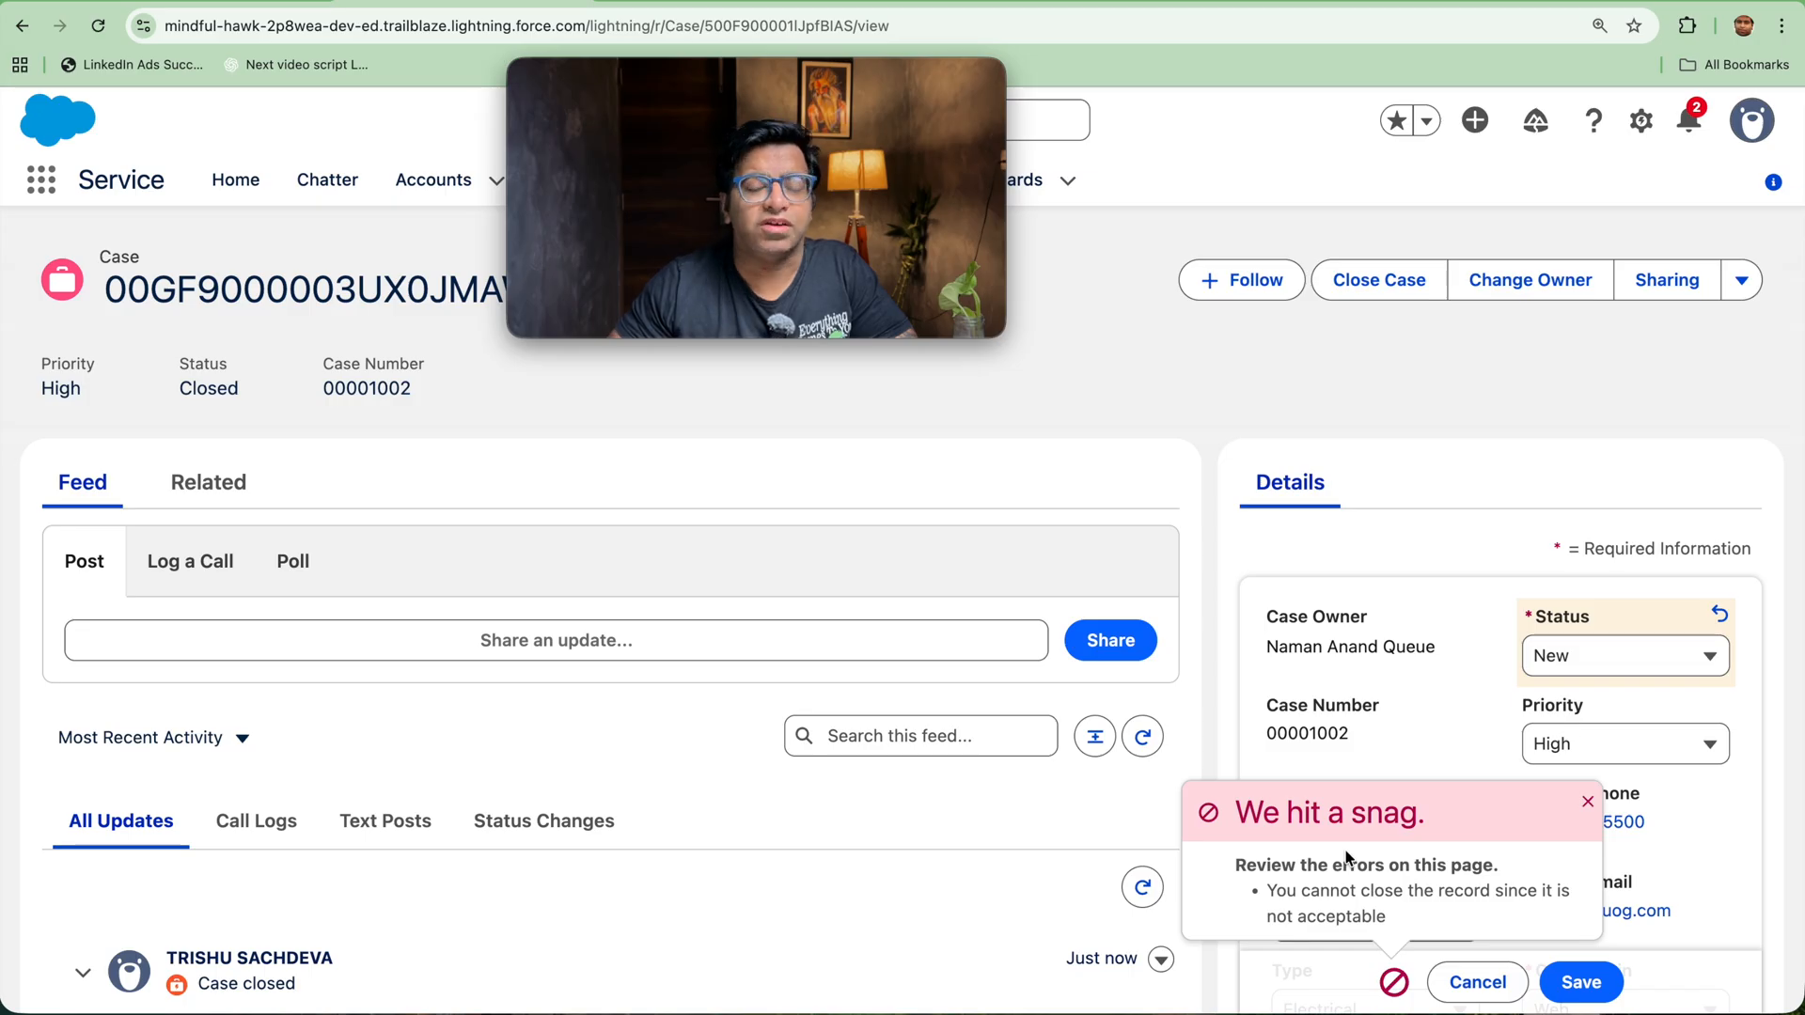
left_click(1553, 668)
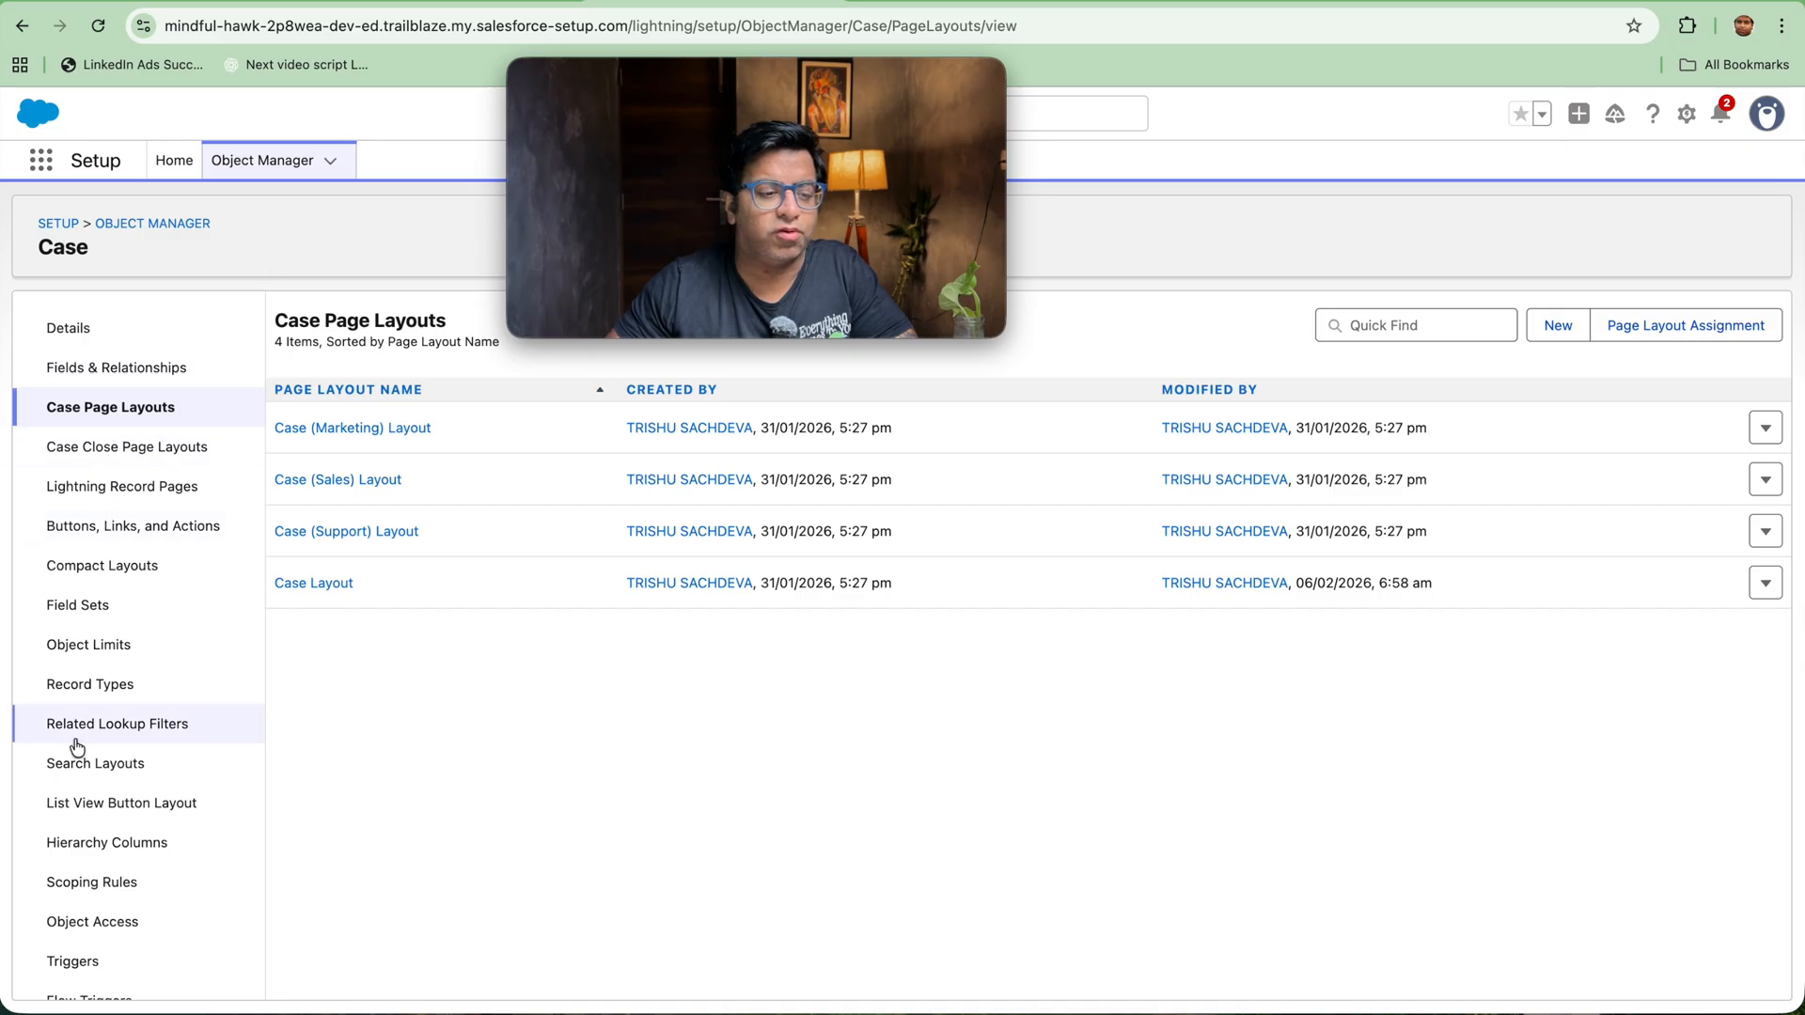
Step: Return to the Case validation rules in Setup and open Check_for_case_closure for editing
scroll(81, 752, "down", 3)
left_click(86, 926)
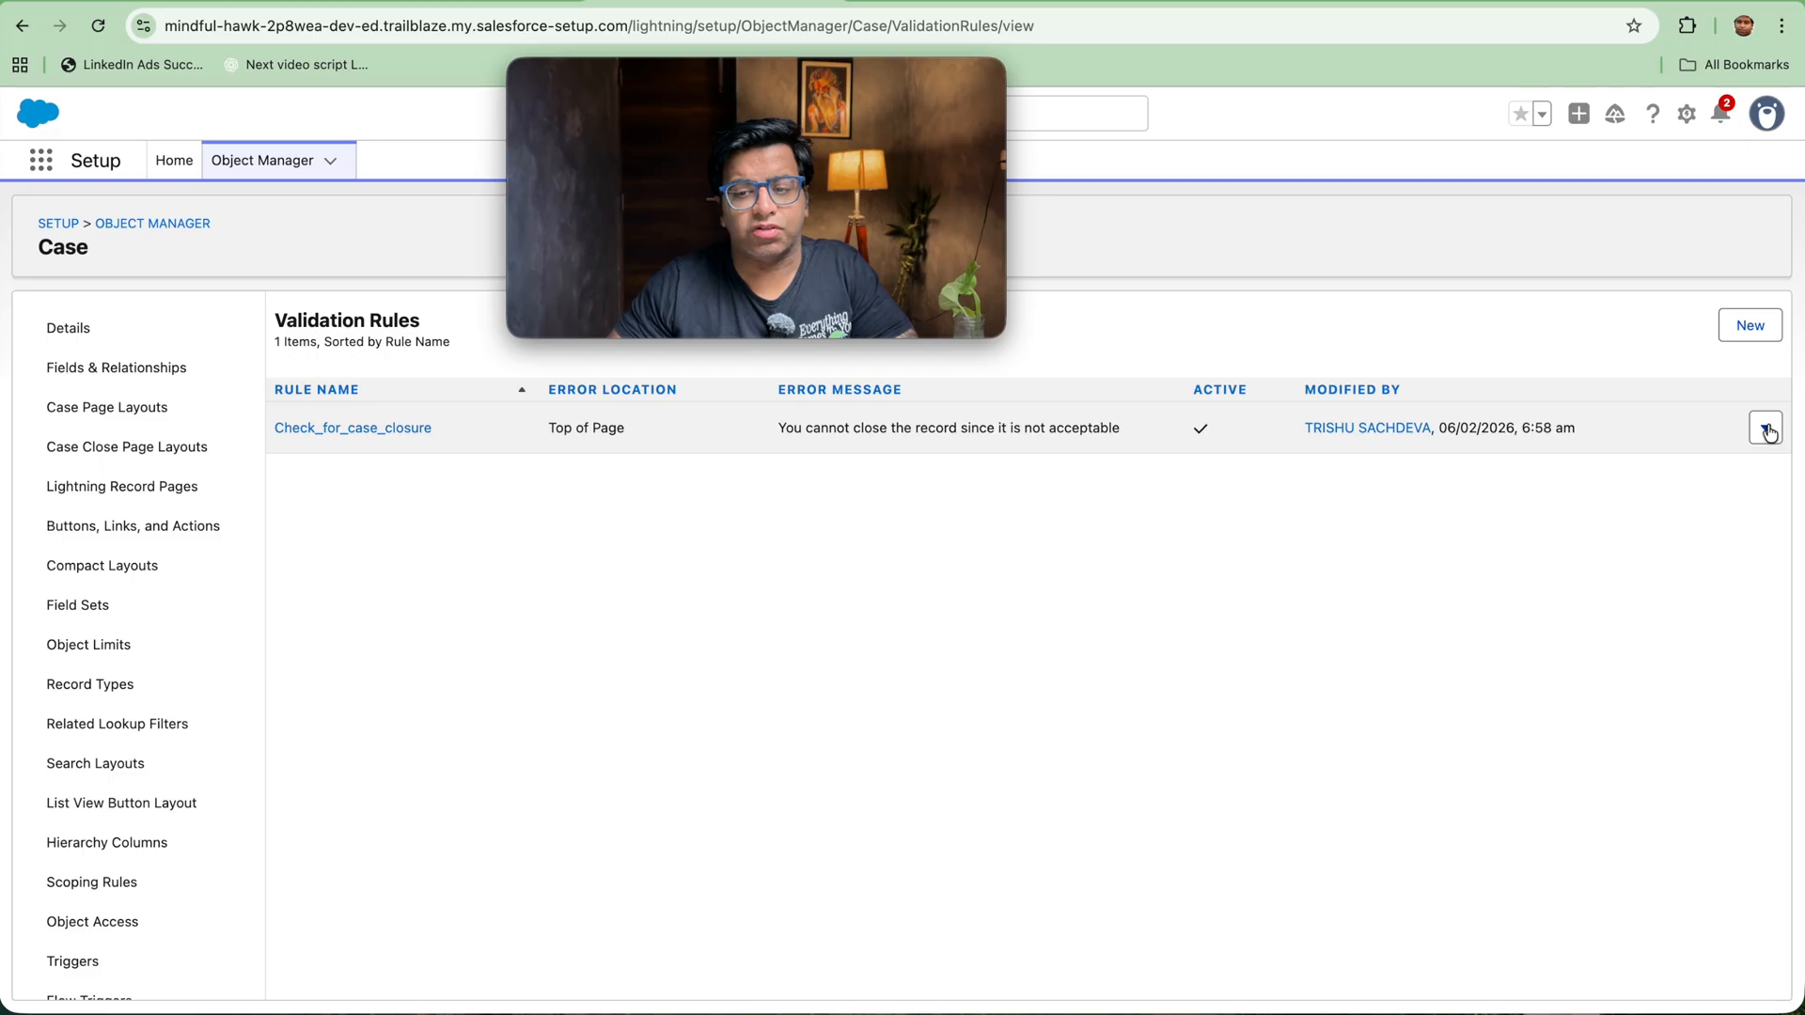
left_click(1766, 428)
left_click(1709, 470)
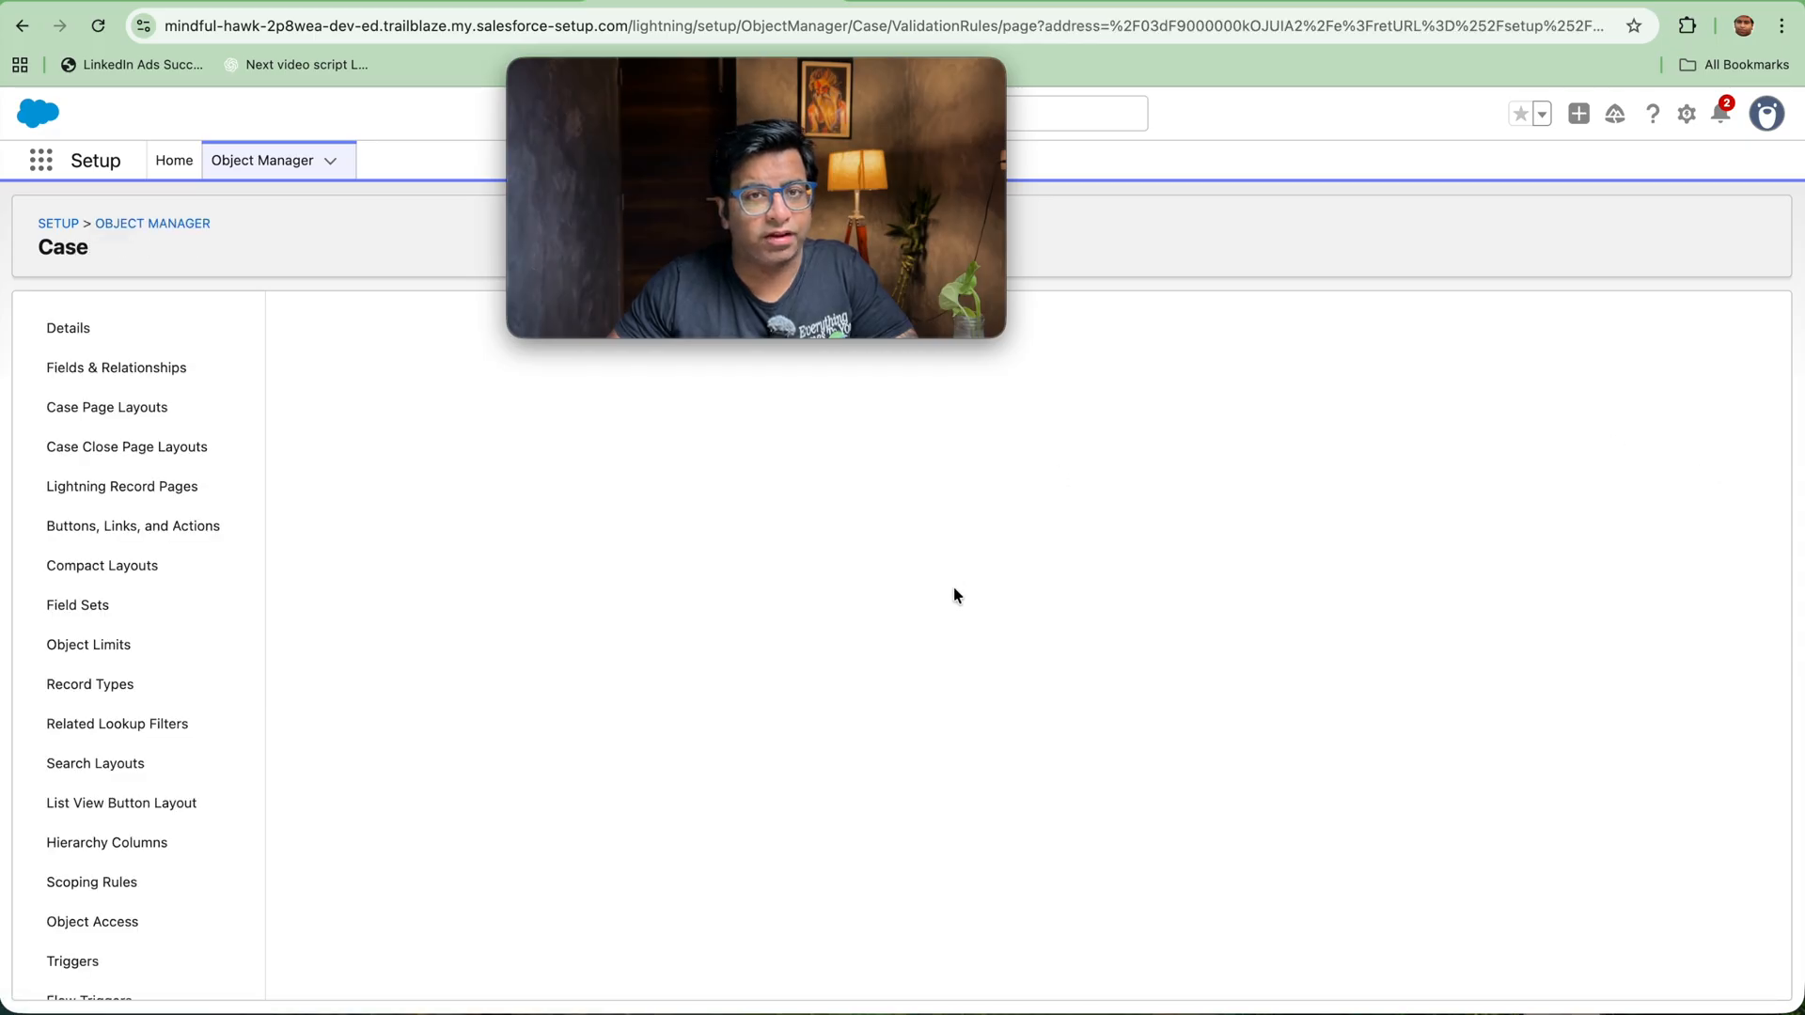
Step: Replace IsClosed in the AND formula with ispickval(status,'closed'), then check the syntax and save the rule
double_click(356, 725)
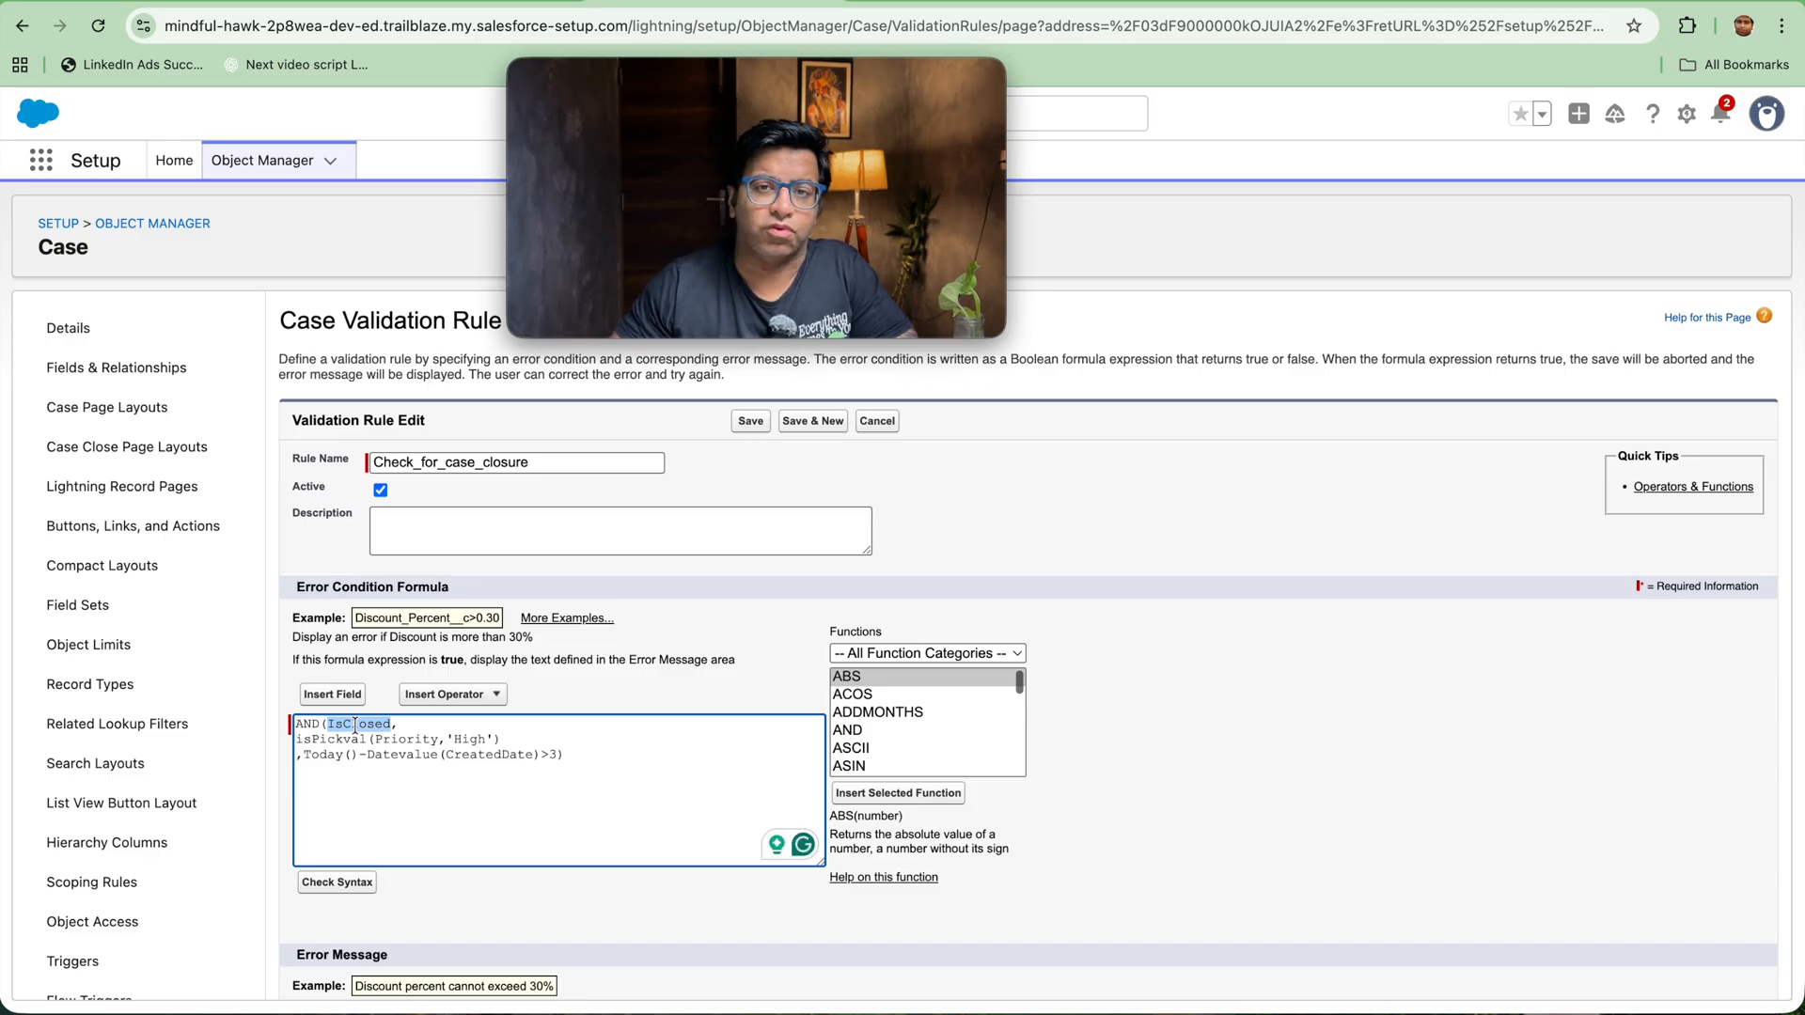
type("is")
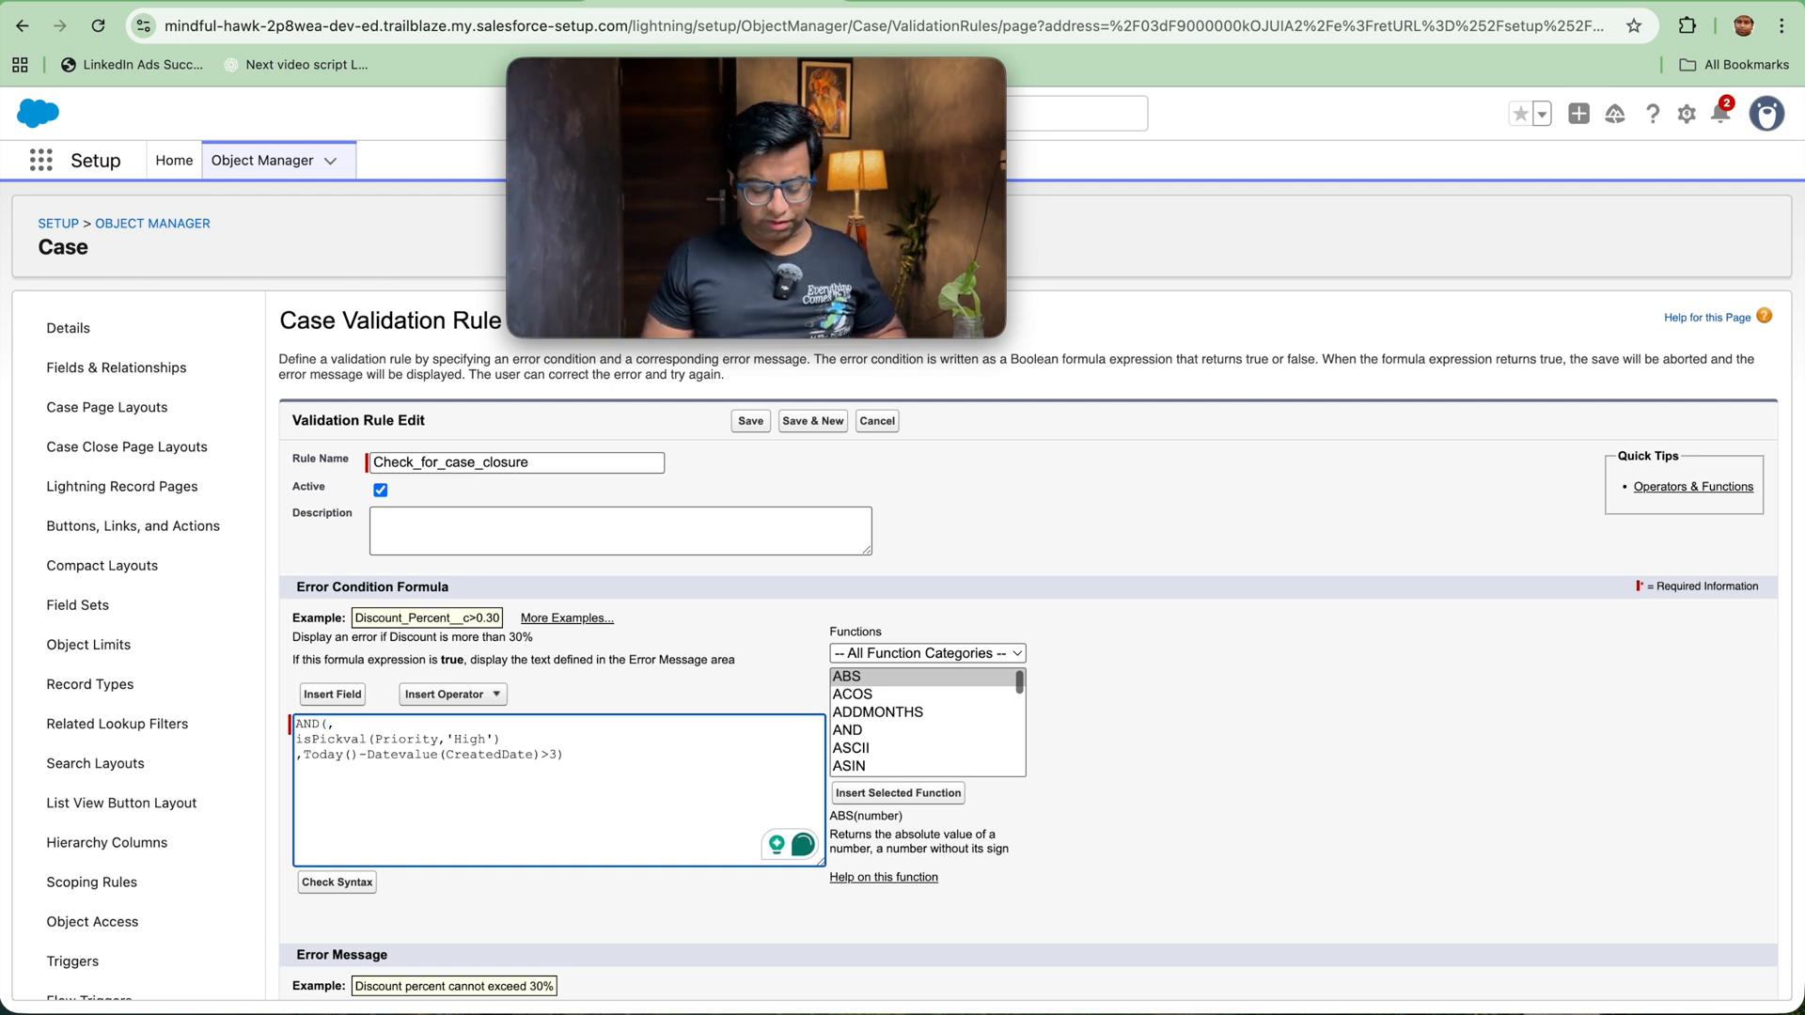
type("pick")
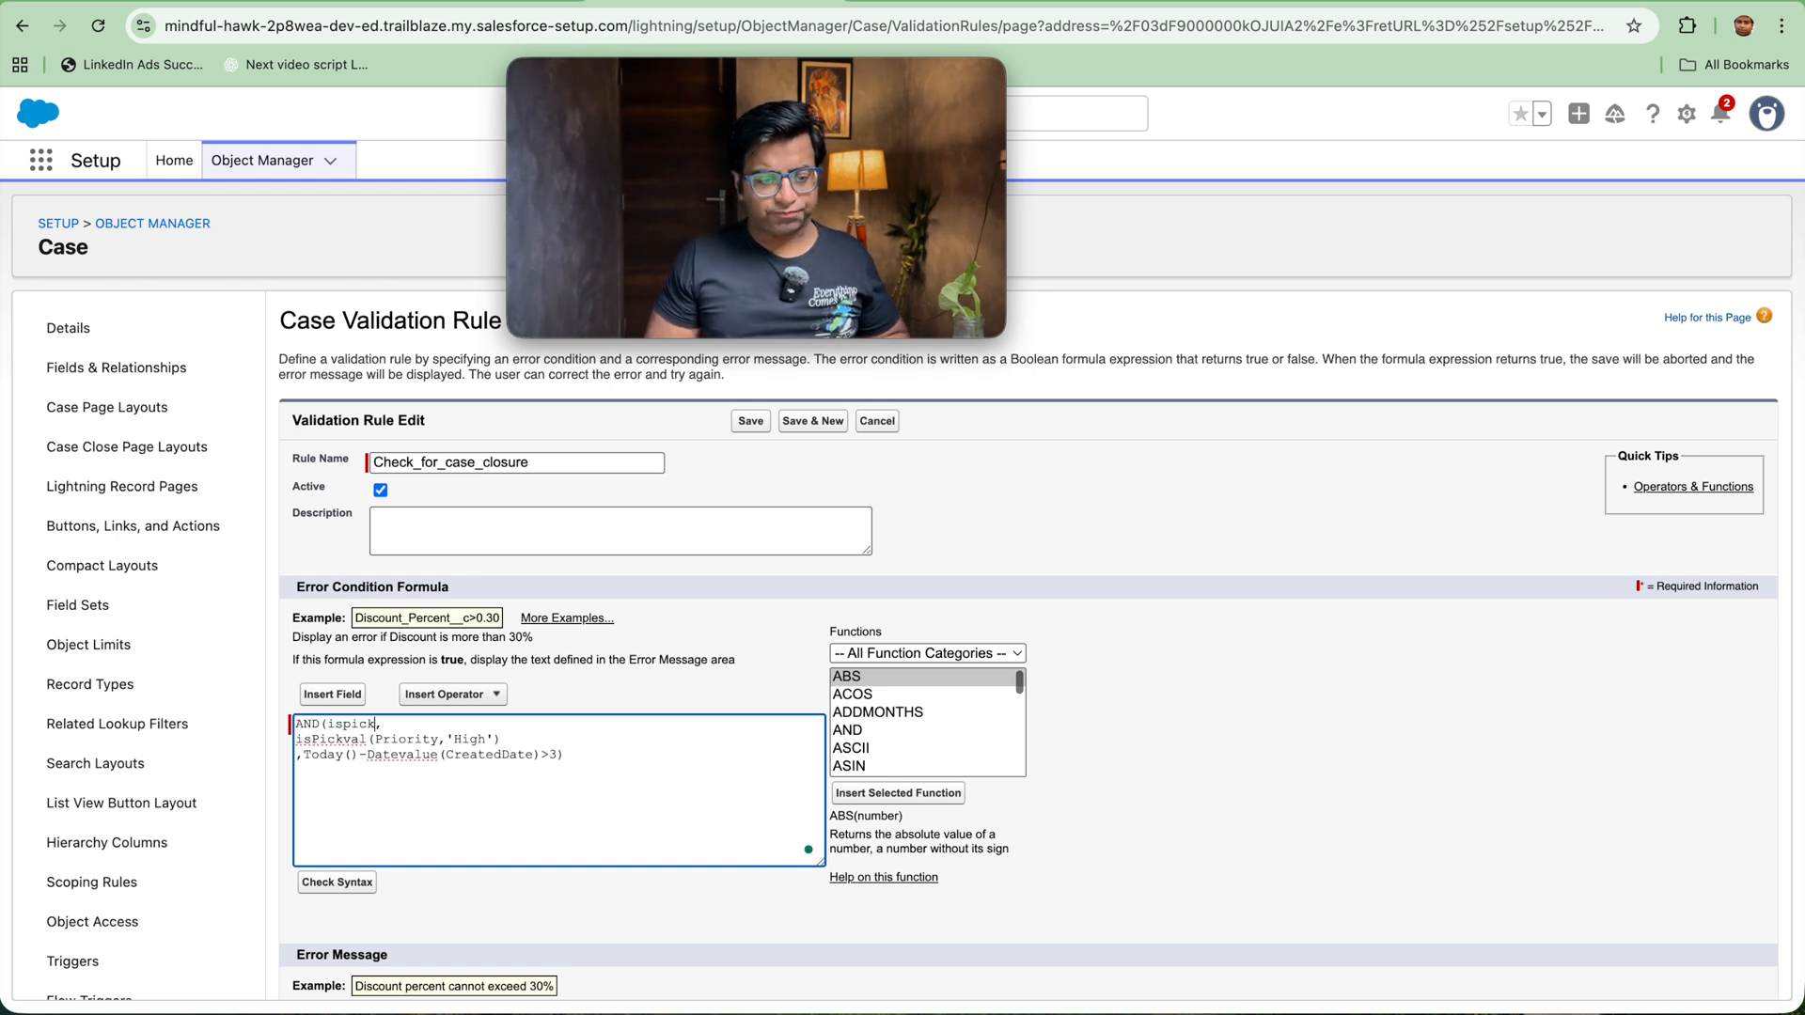
type("val")
type("(sta")
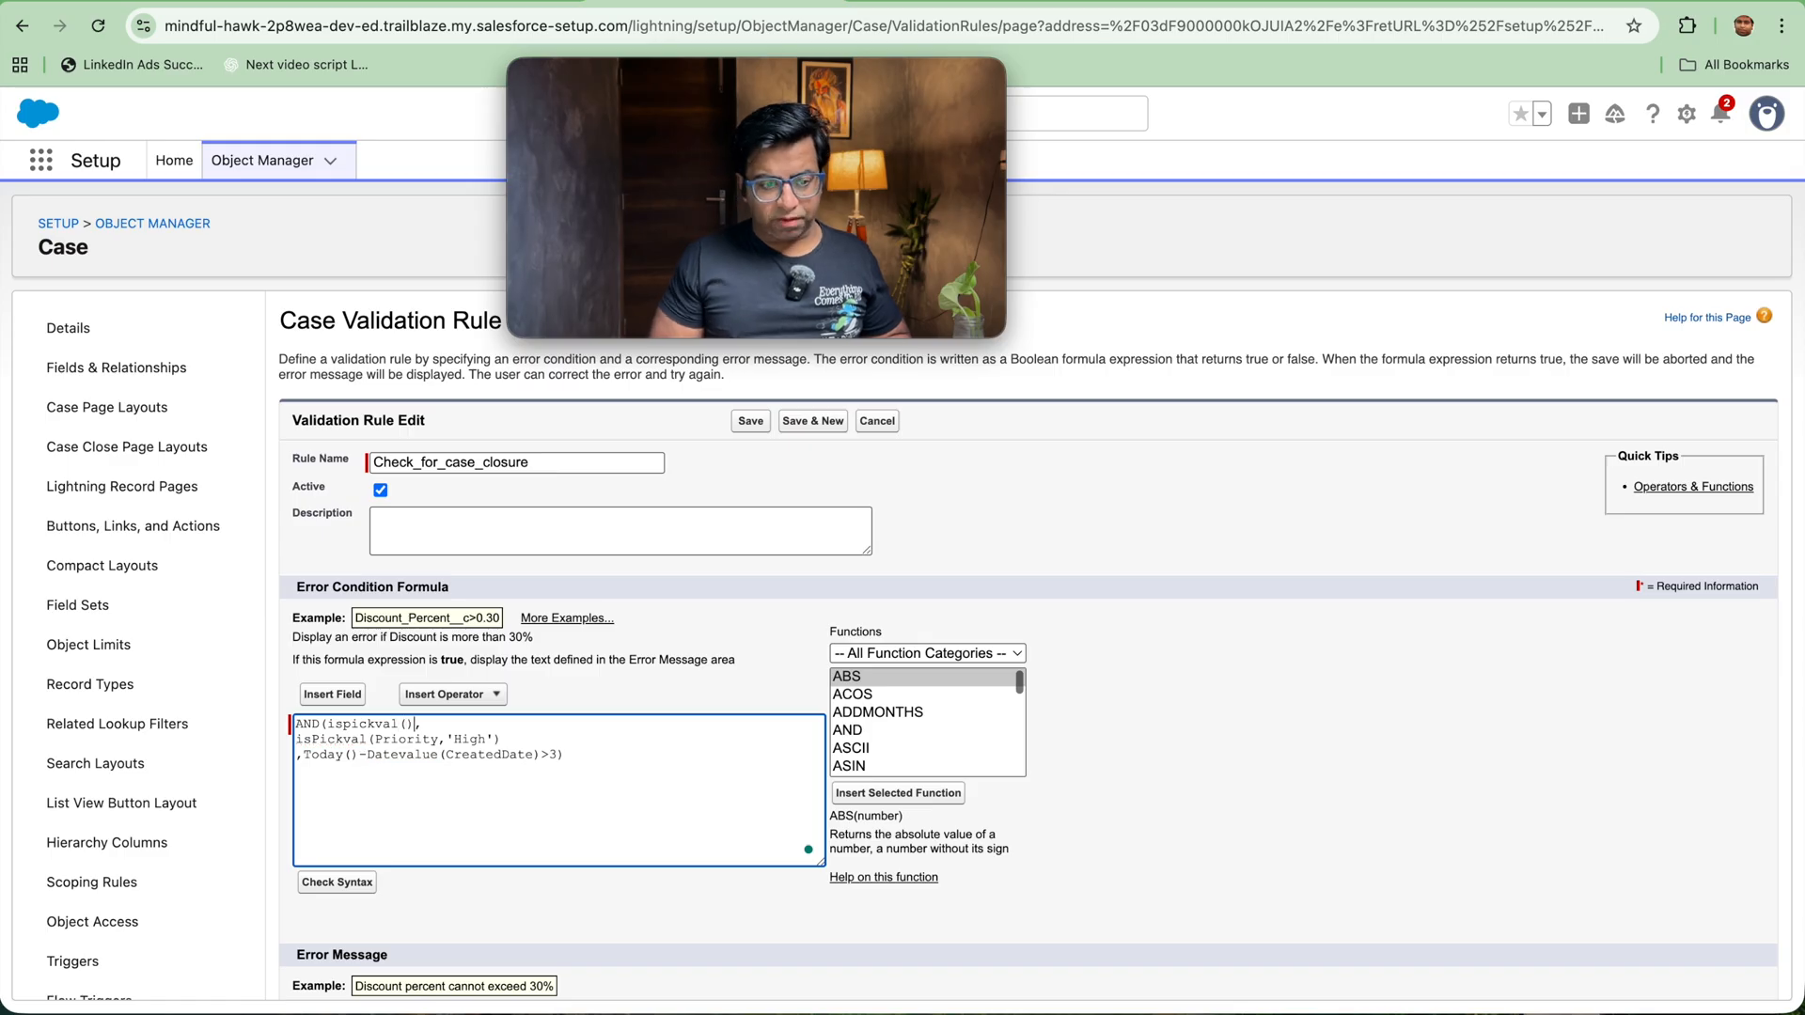
type("tus")
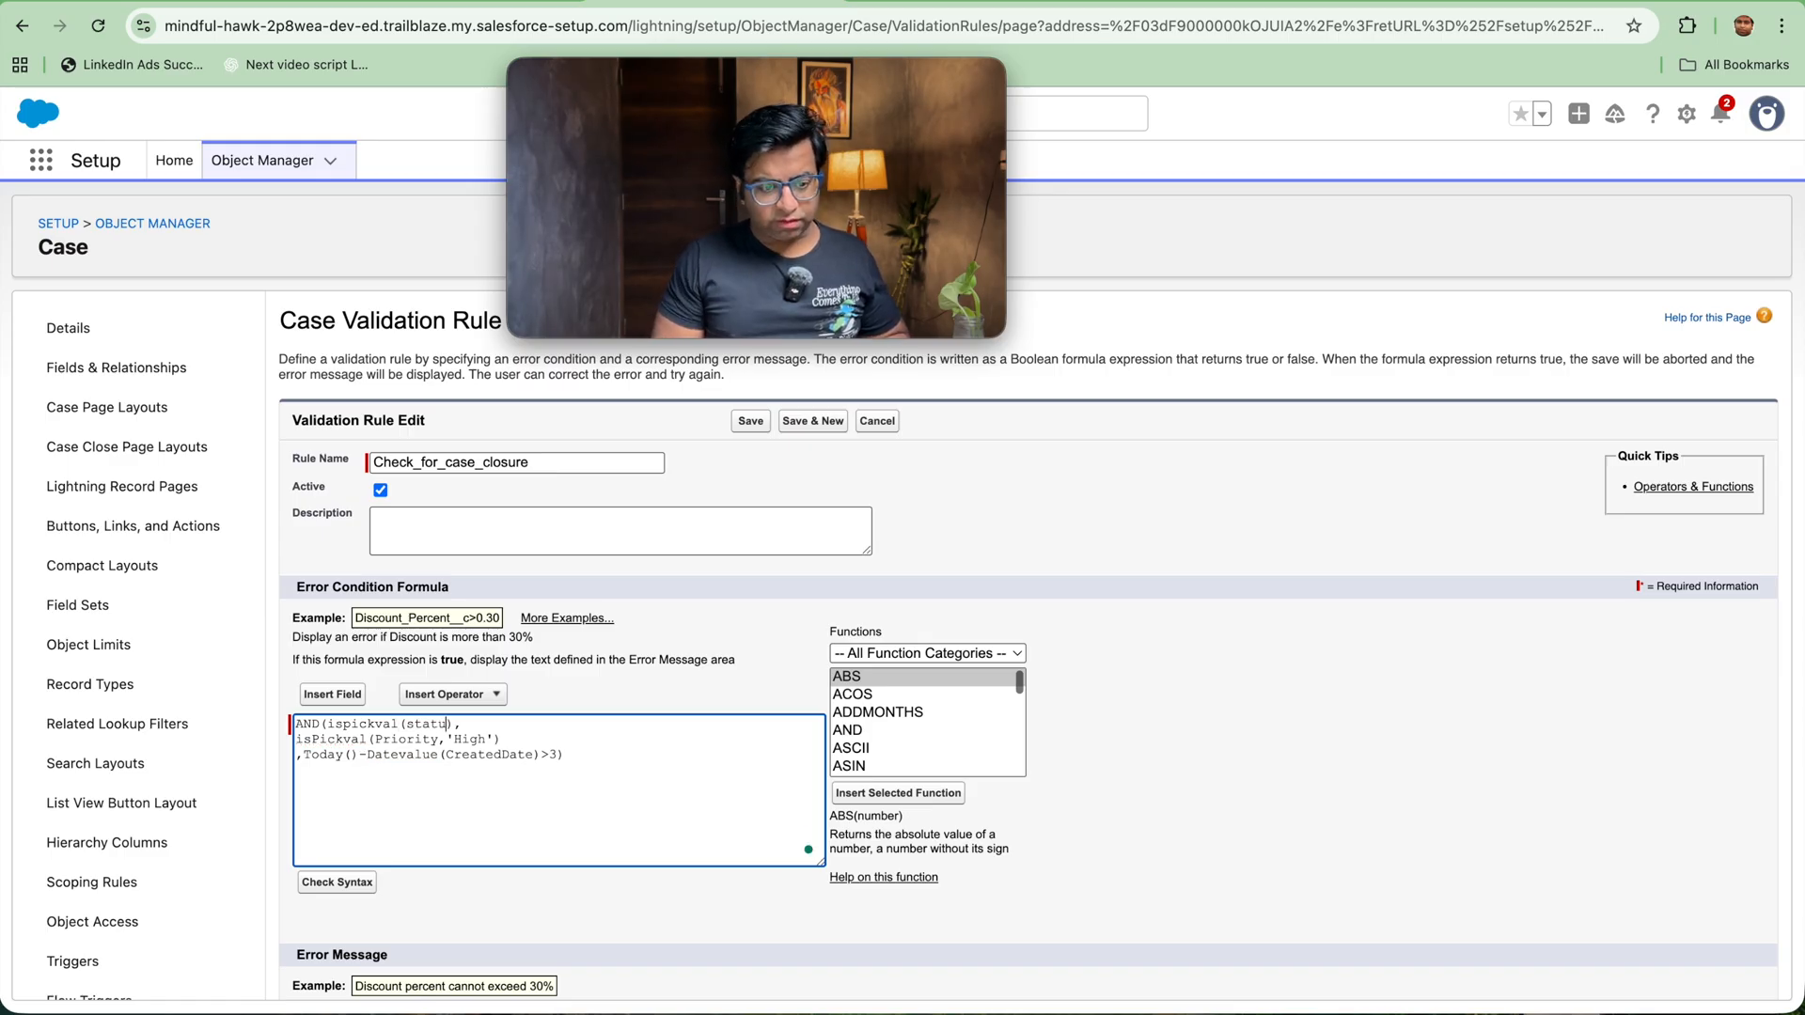
type(",''")
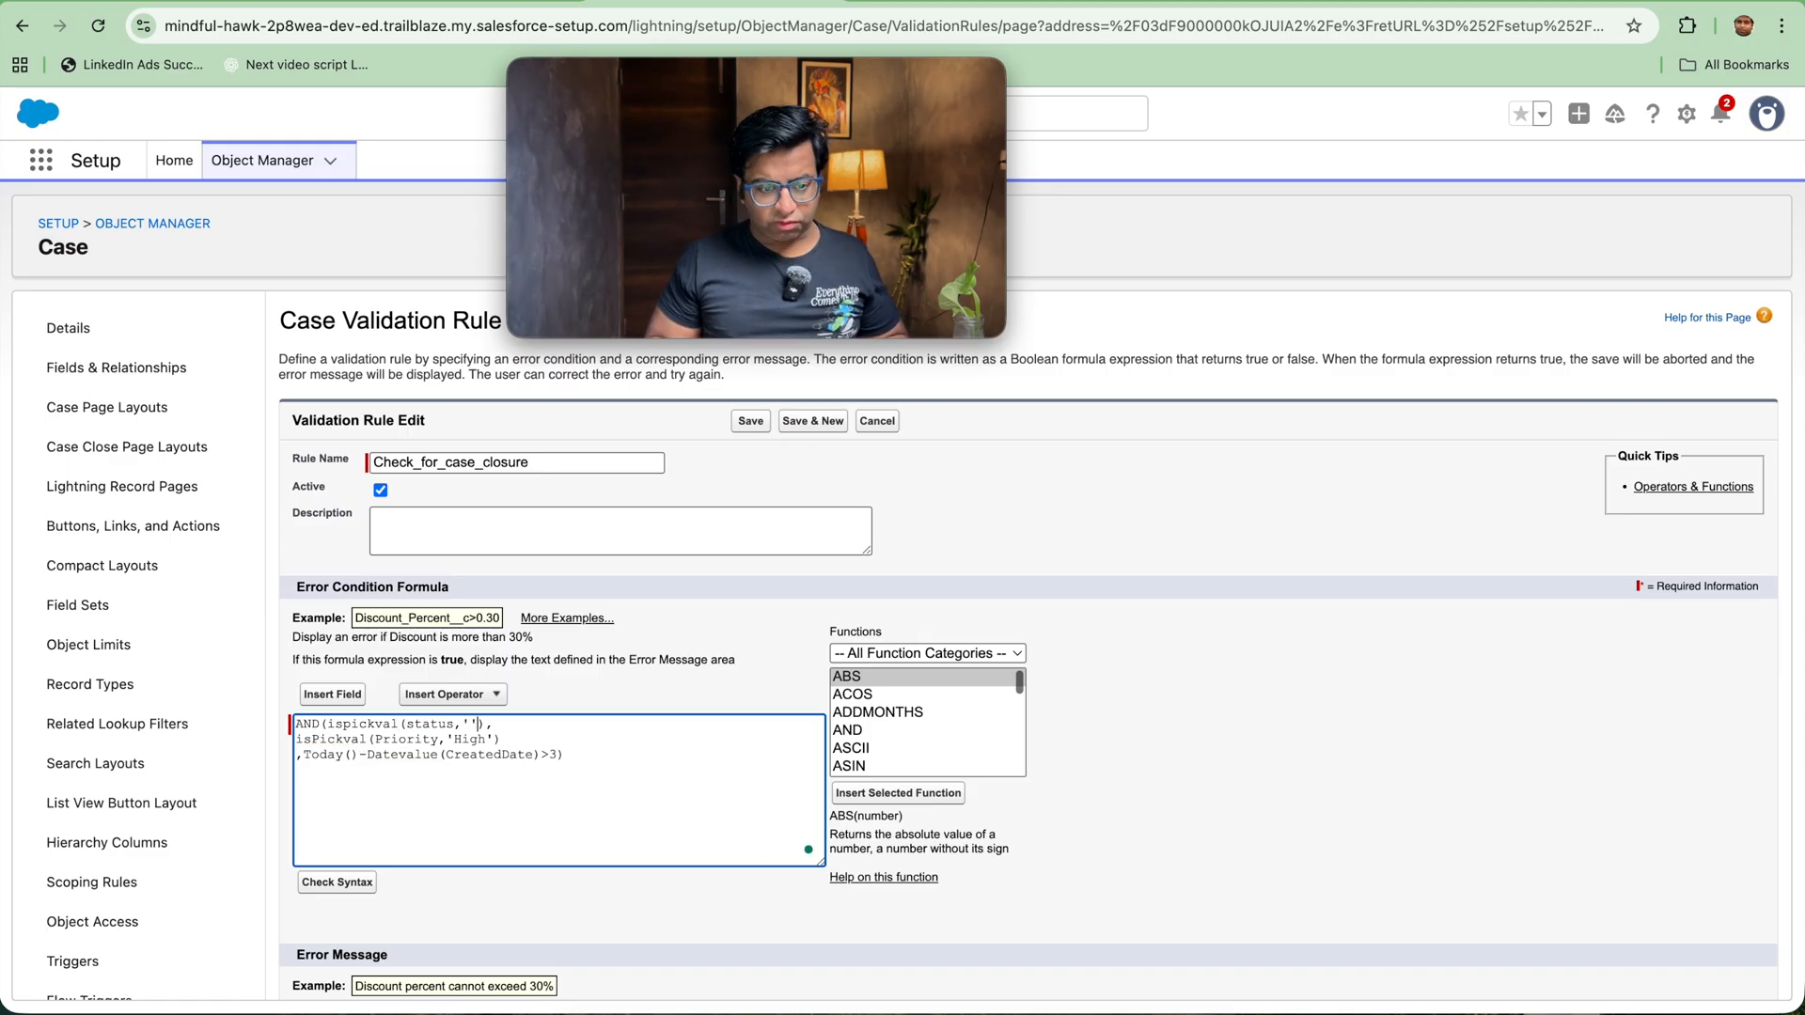
type("clos")
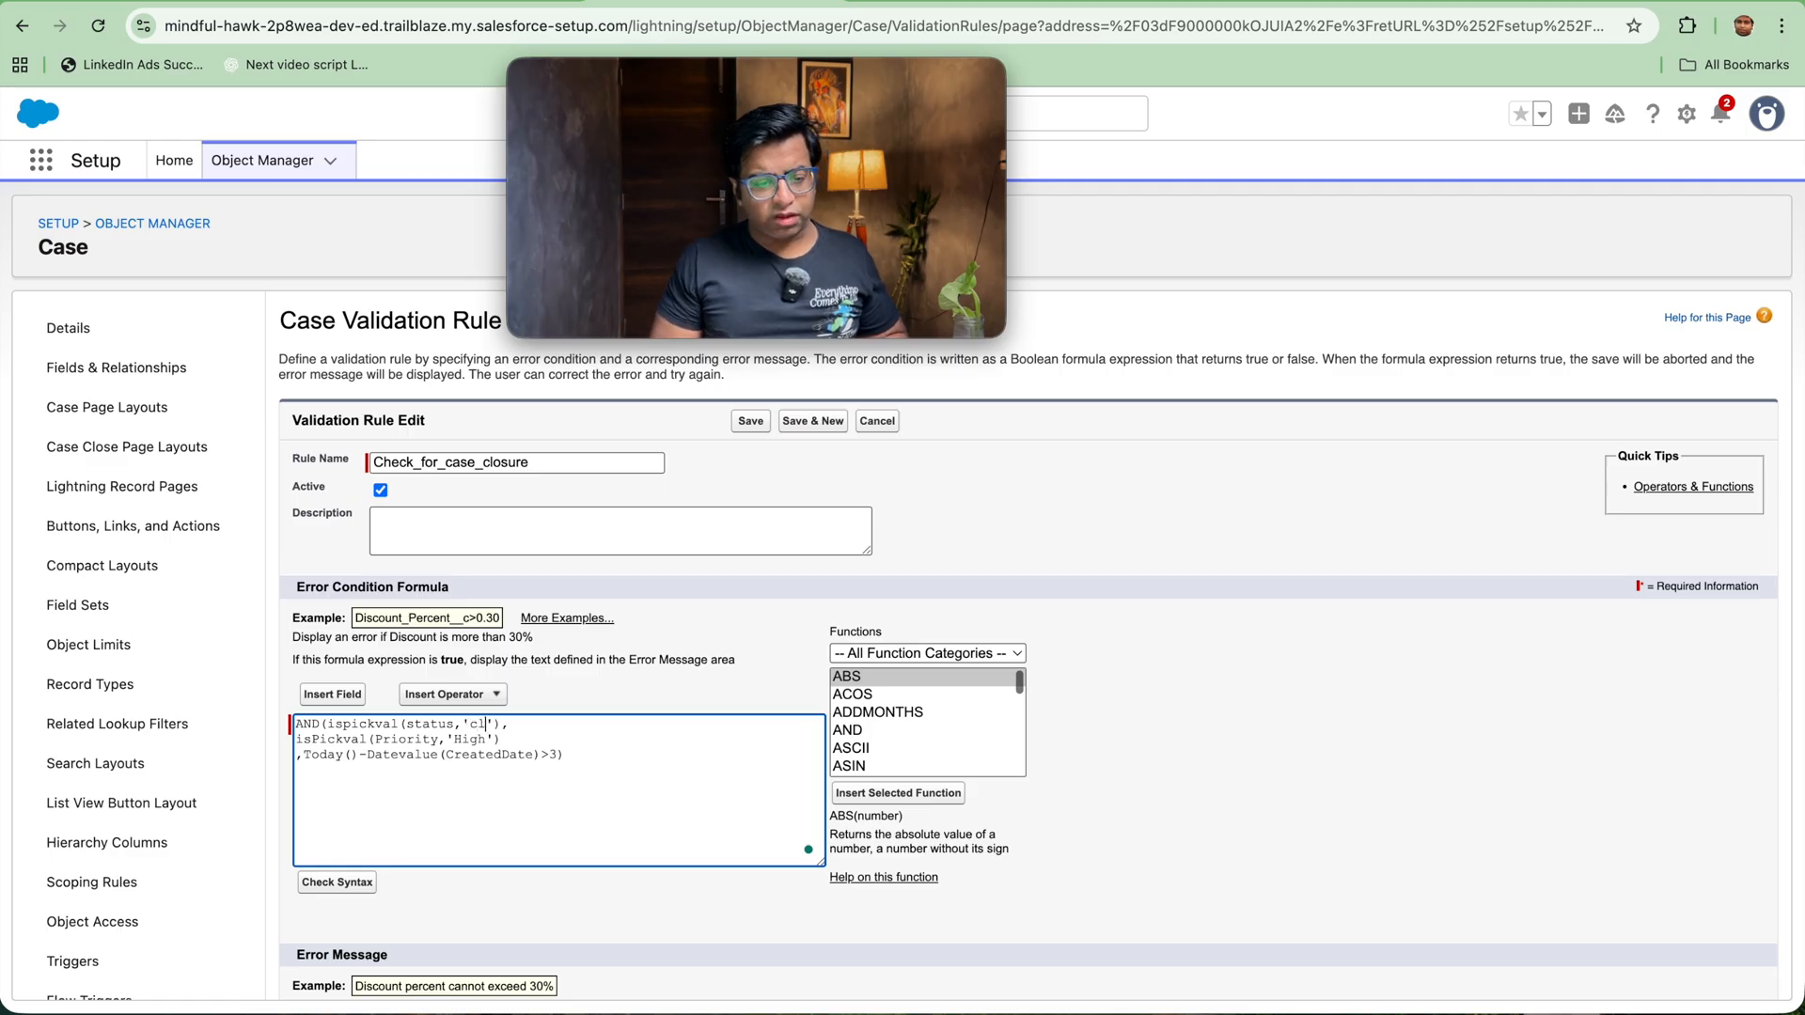
type("ed")
left_click(307, 887)
left_click(751, 421)
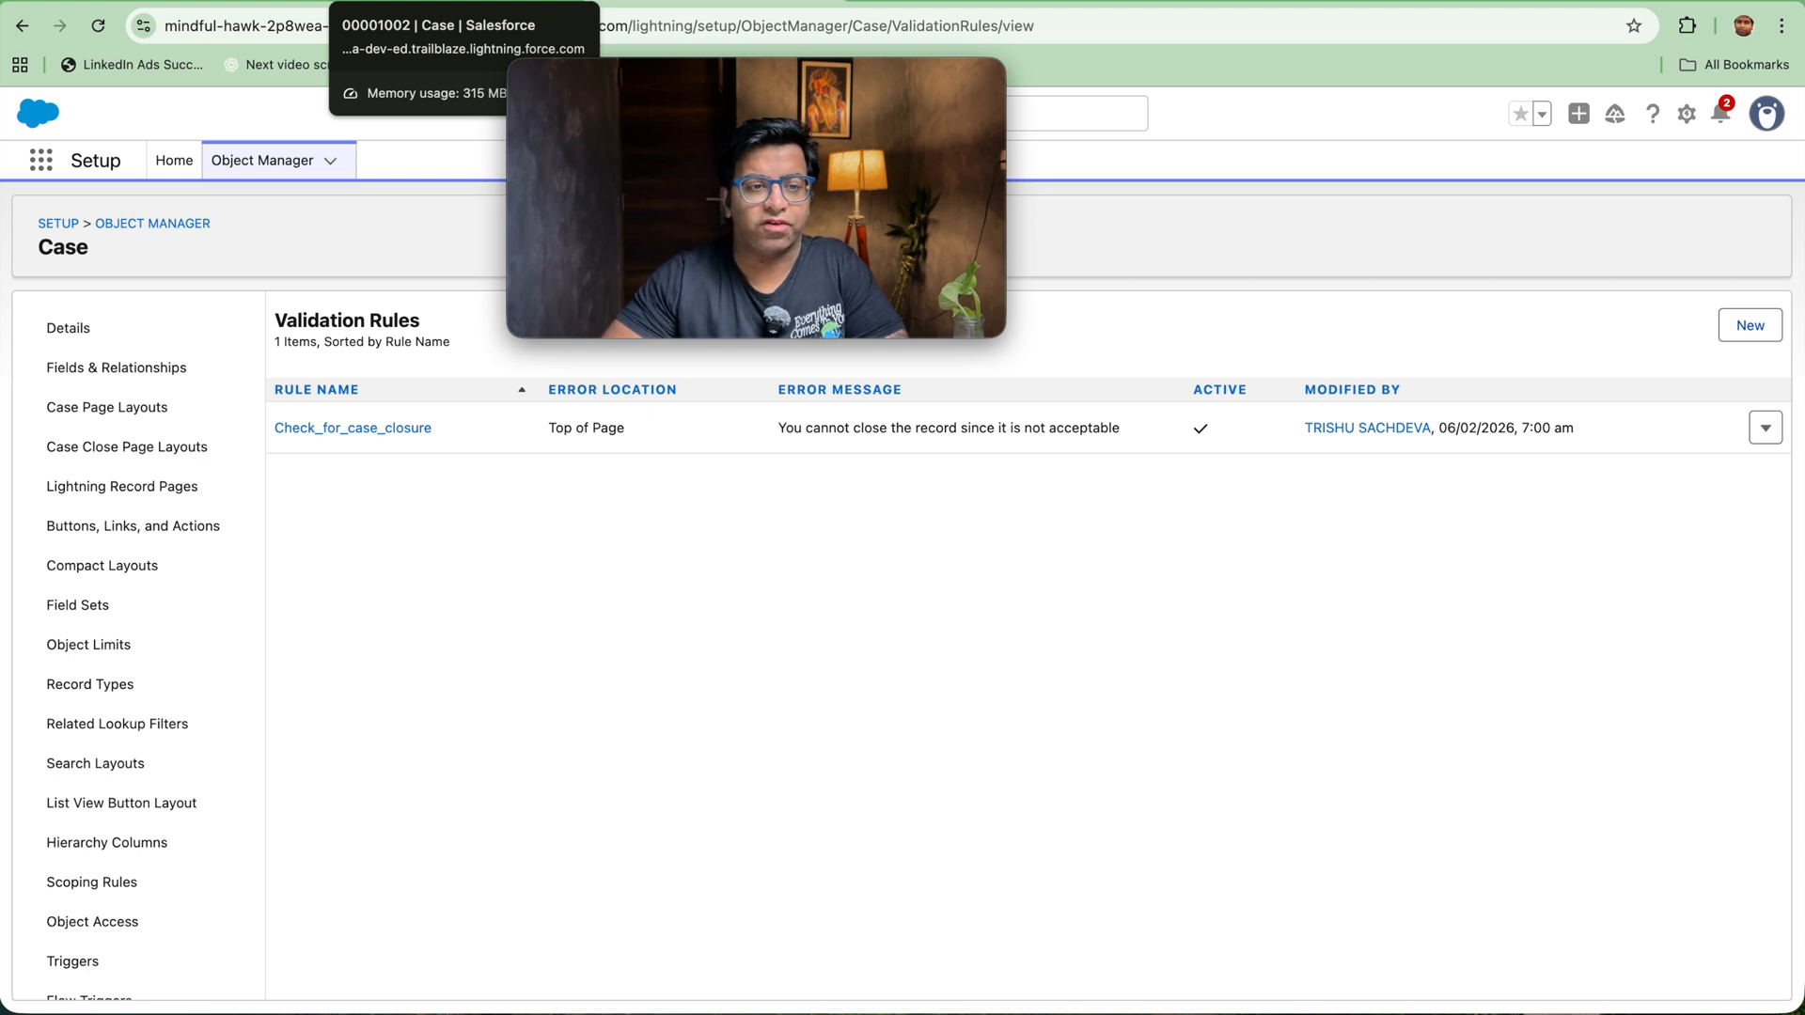
Step: Switch back to the case record, save it with status Escalated, and try to close the case
left_click(451, 2)
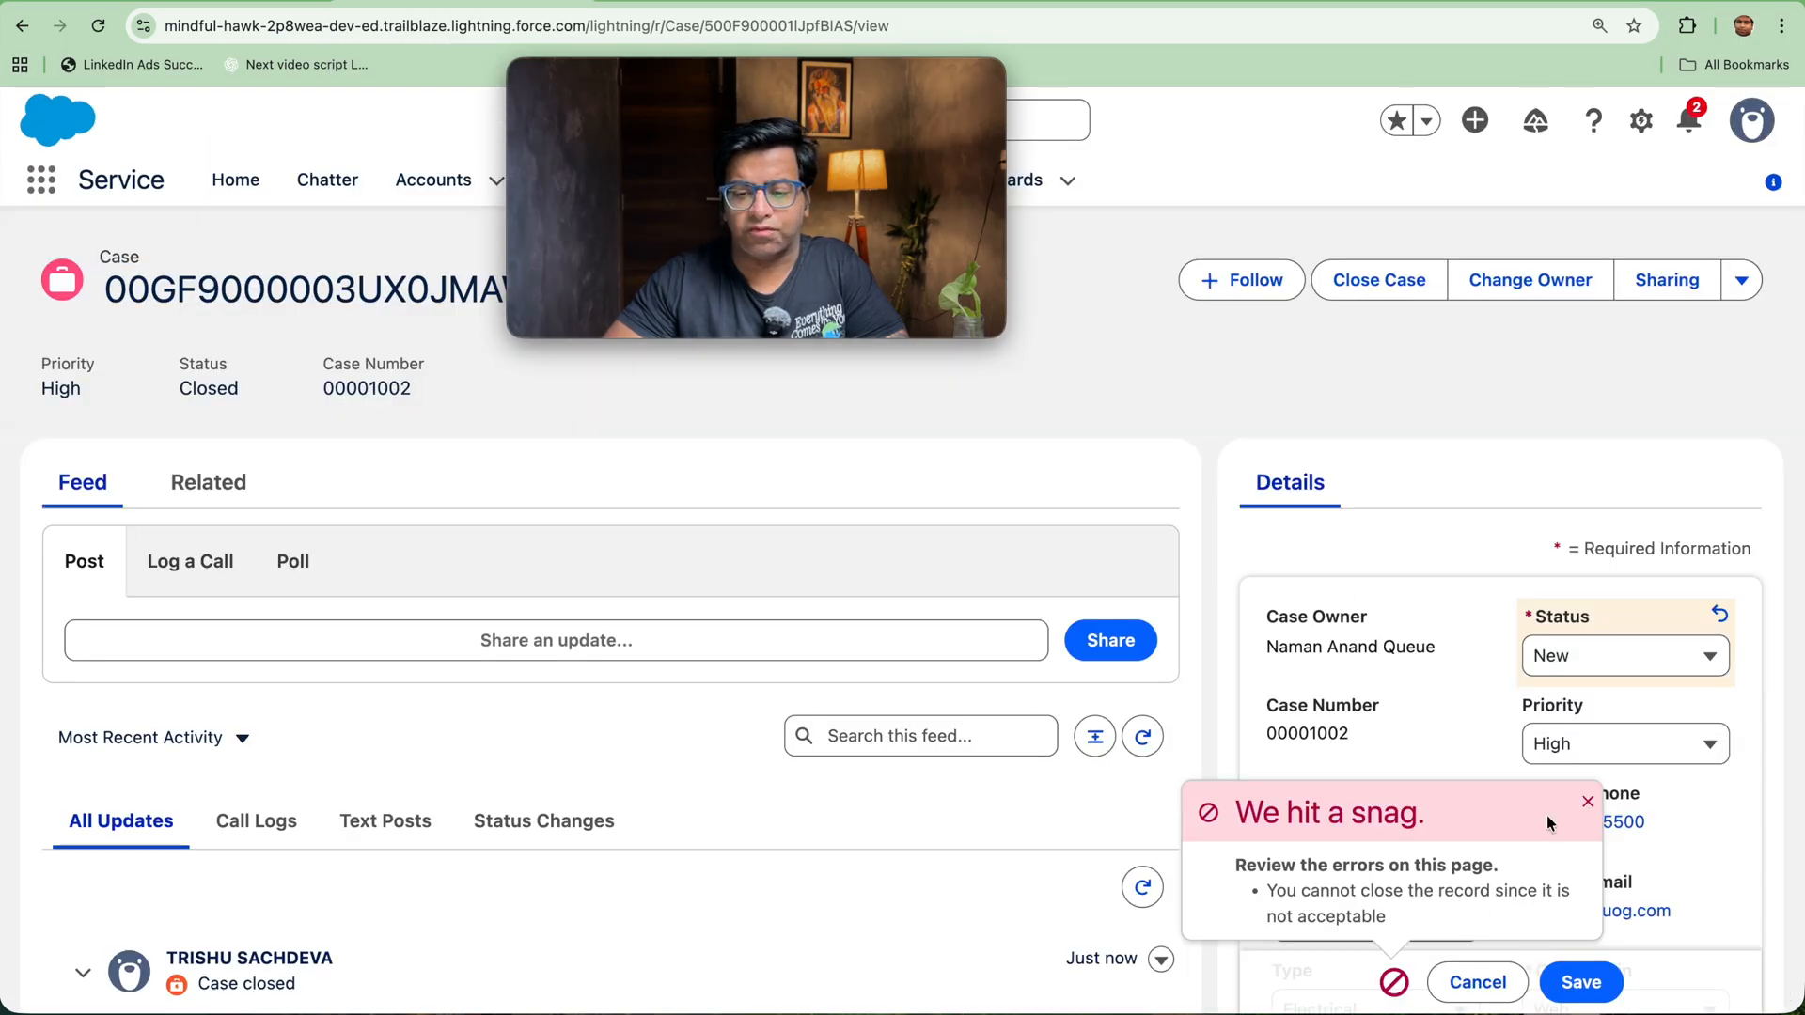
left_click(1570, 982)
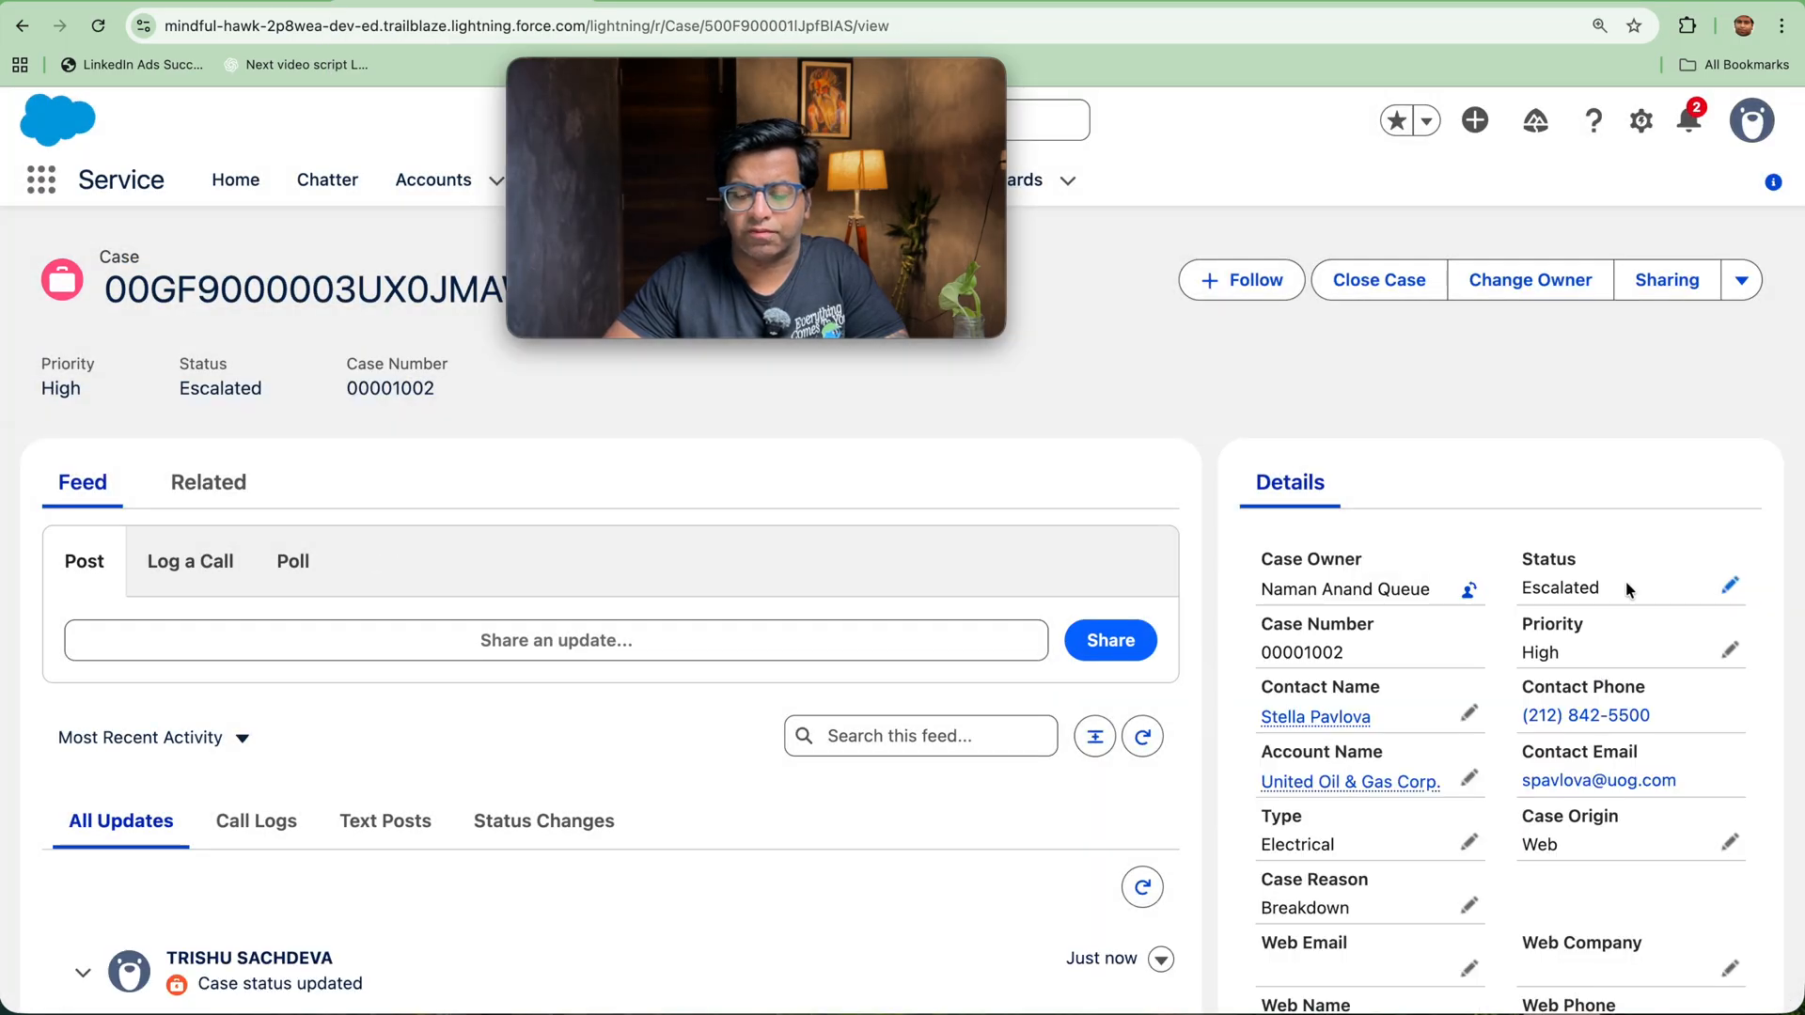
left_click(1727, 587)
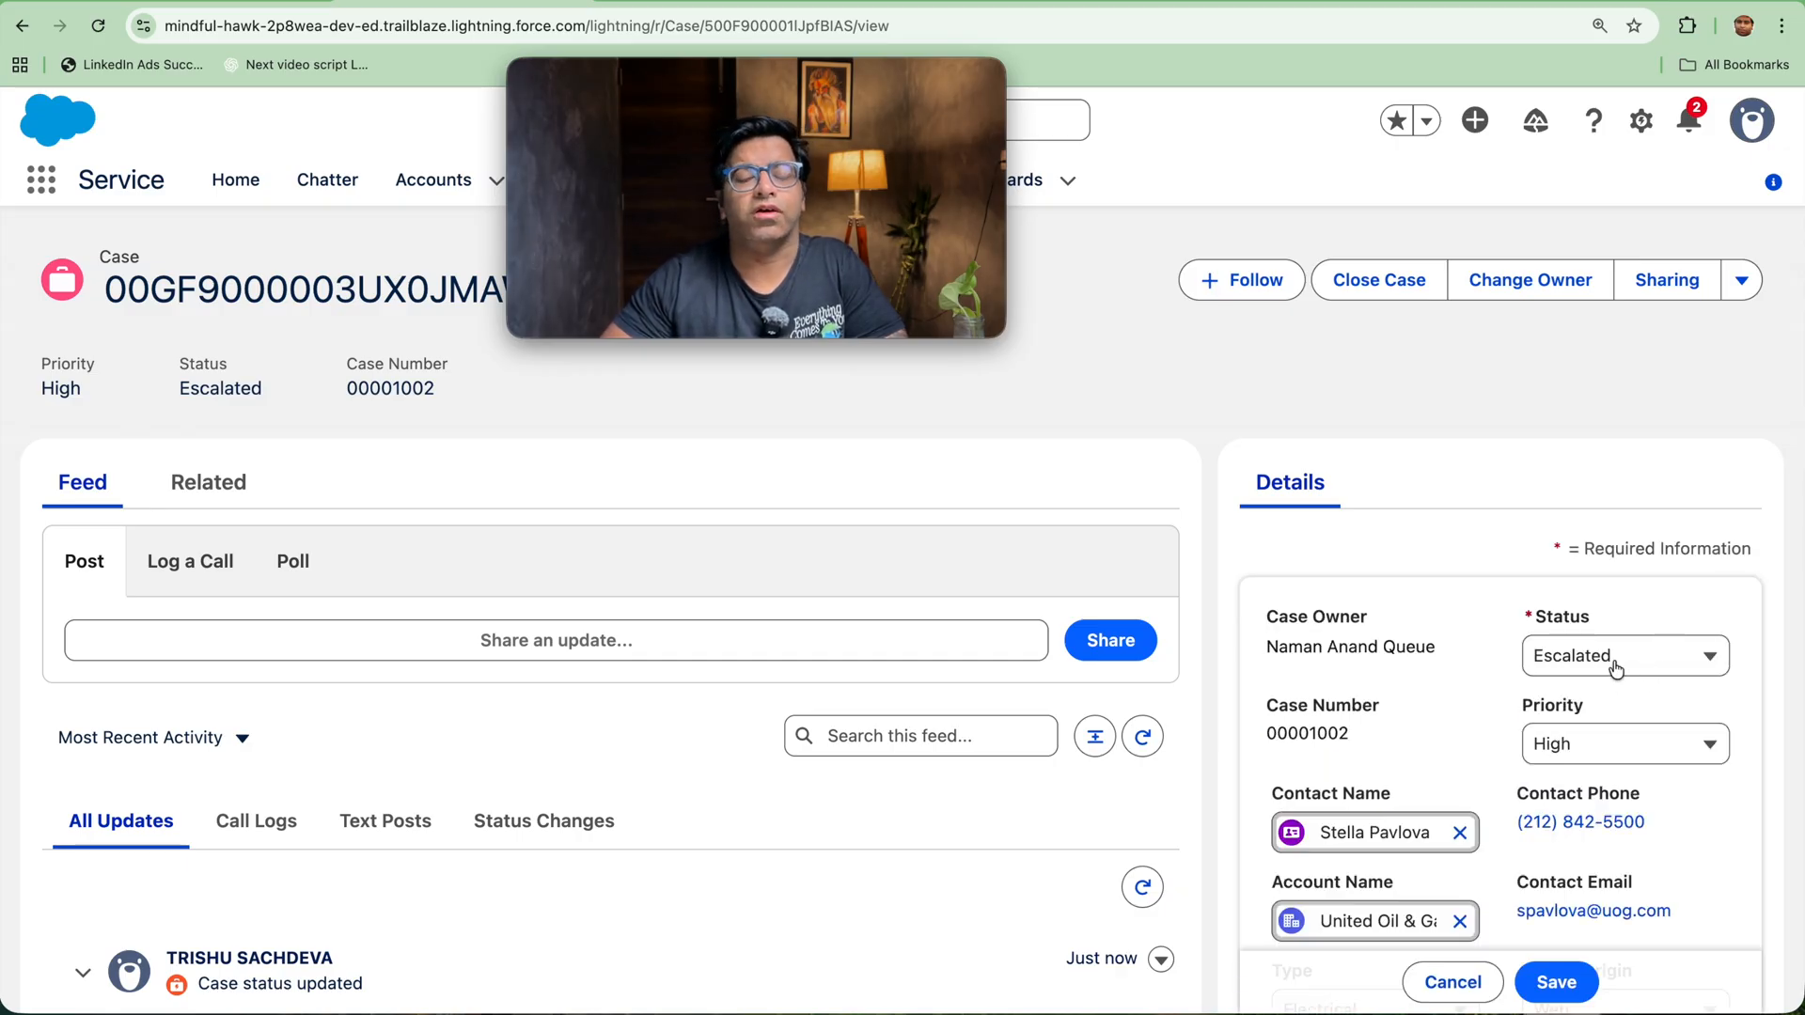
left_click(1358, 287)
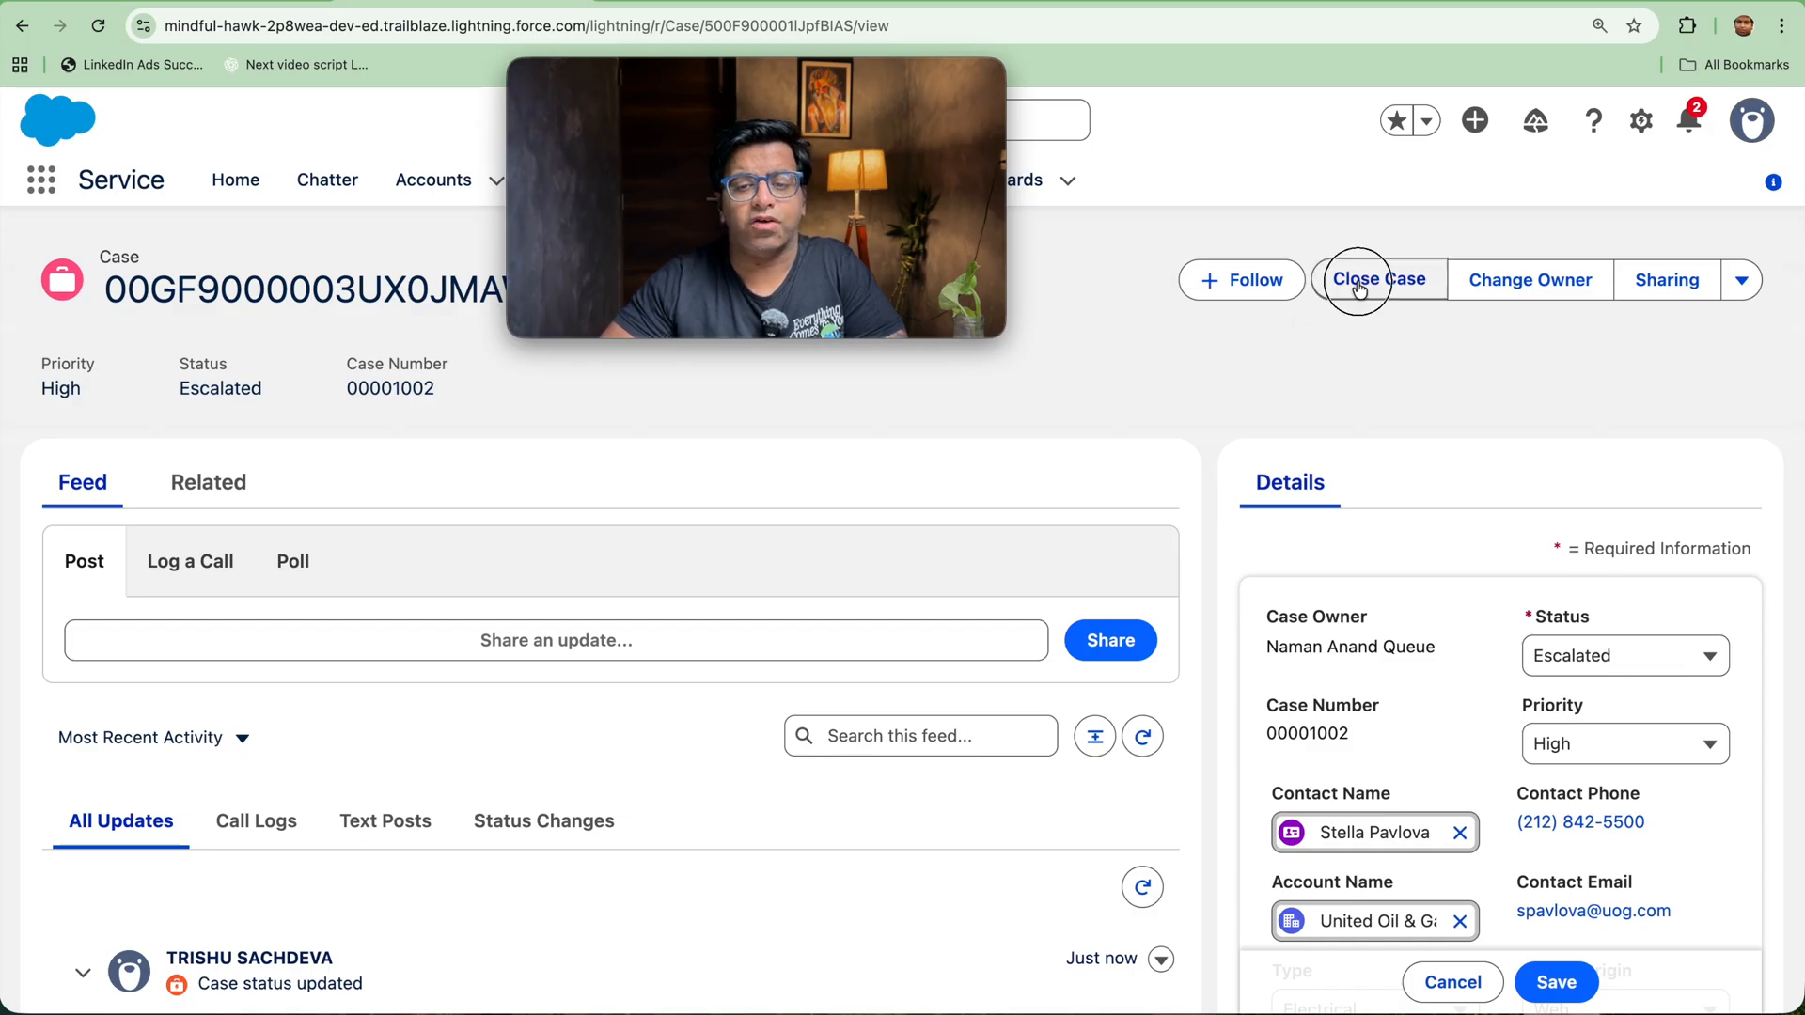
left_click(625, 593)
left_click(624, 590)
left_click(1394, 695)
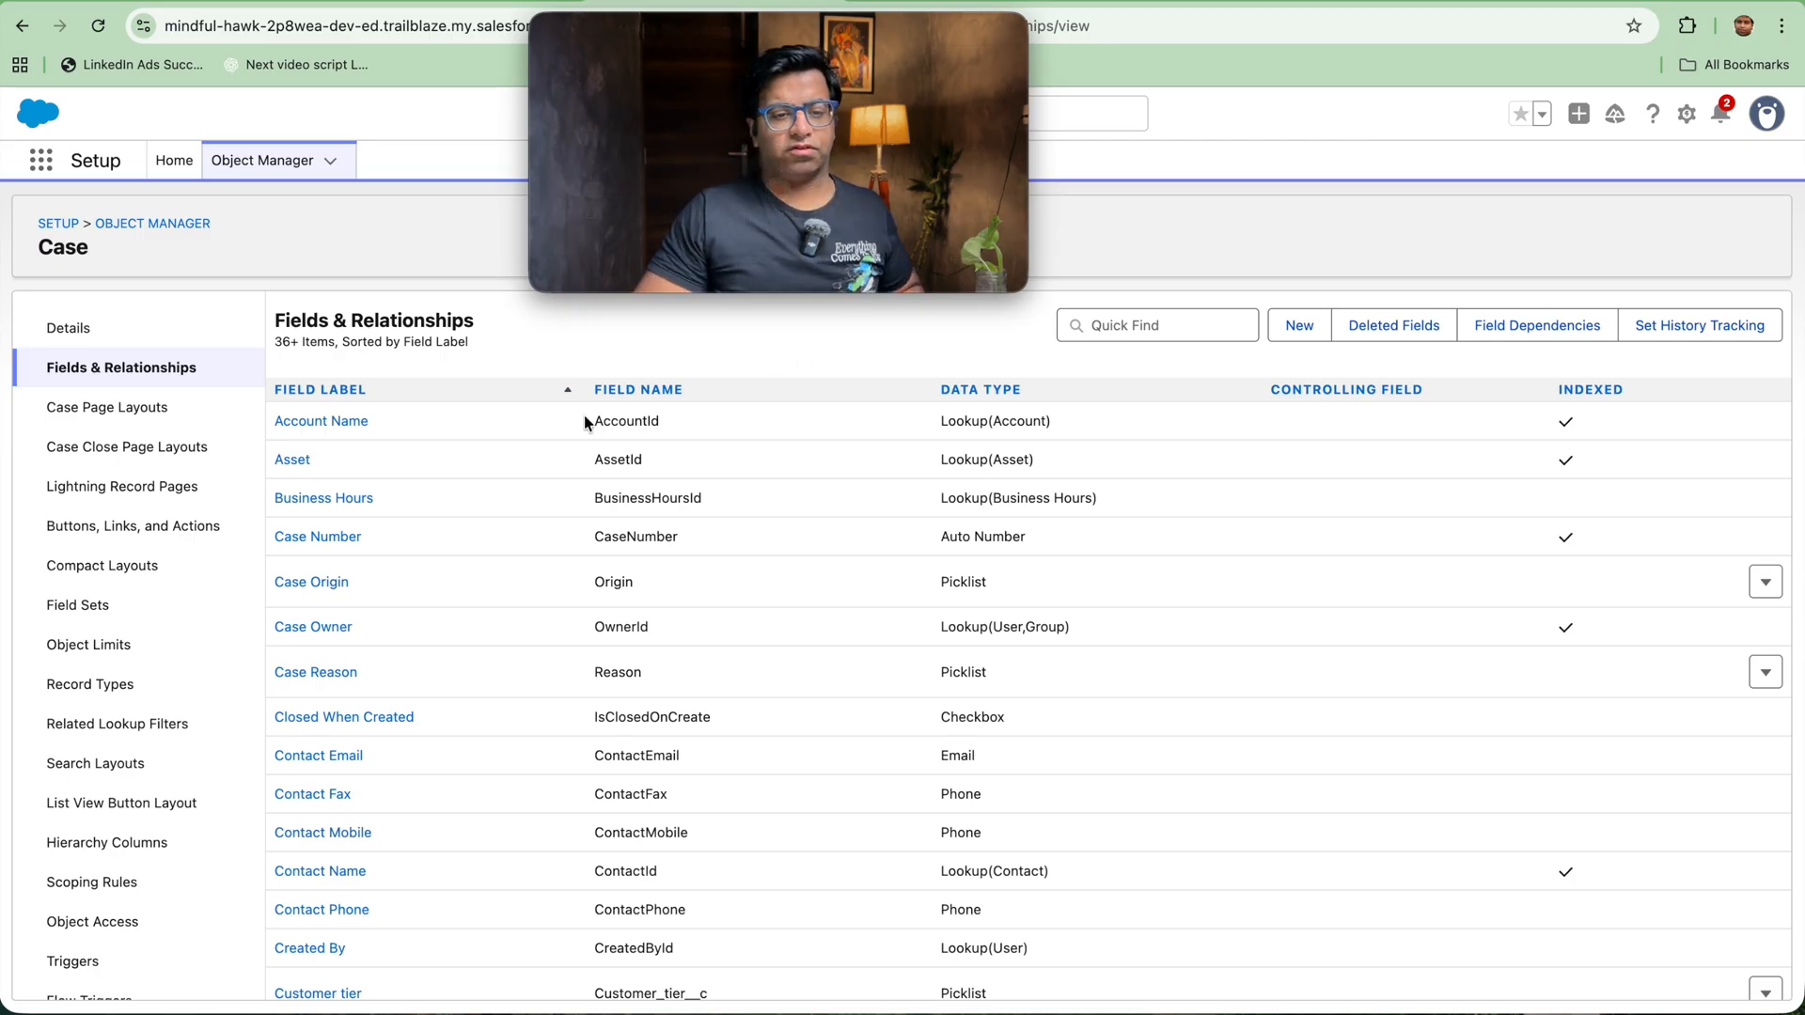
Step: Search the Case fields for "customer" and open the Customer tier field to examine its definition and picklist values
scroll(95, 814, "down", 2)
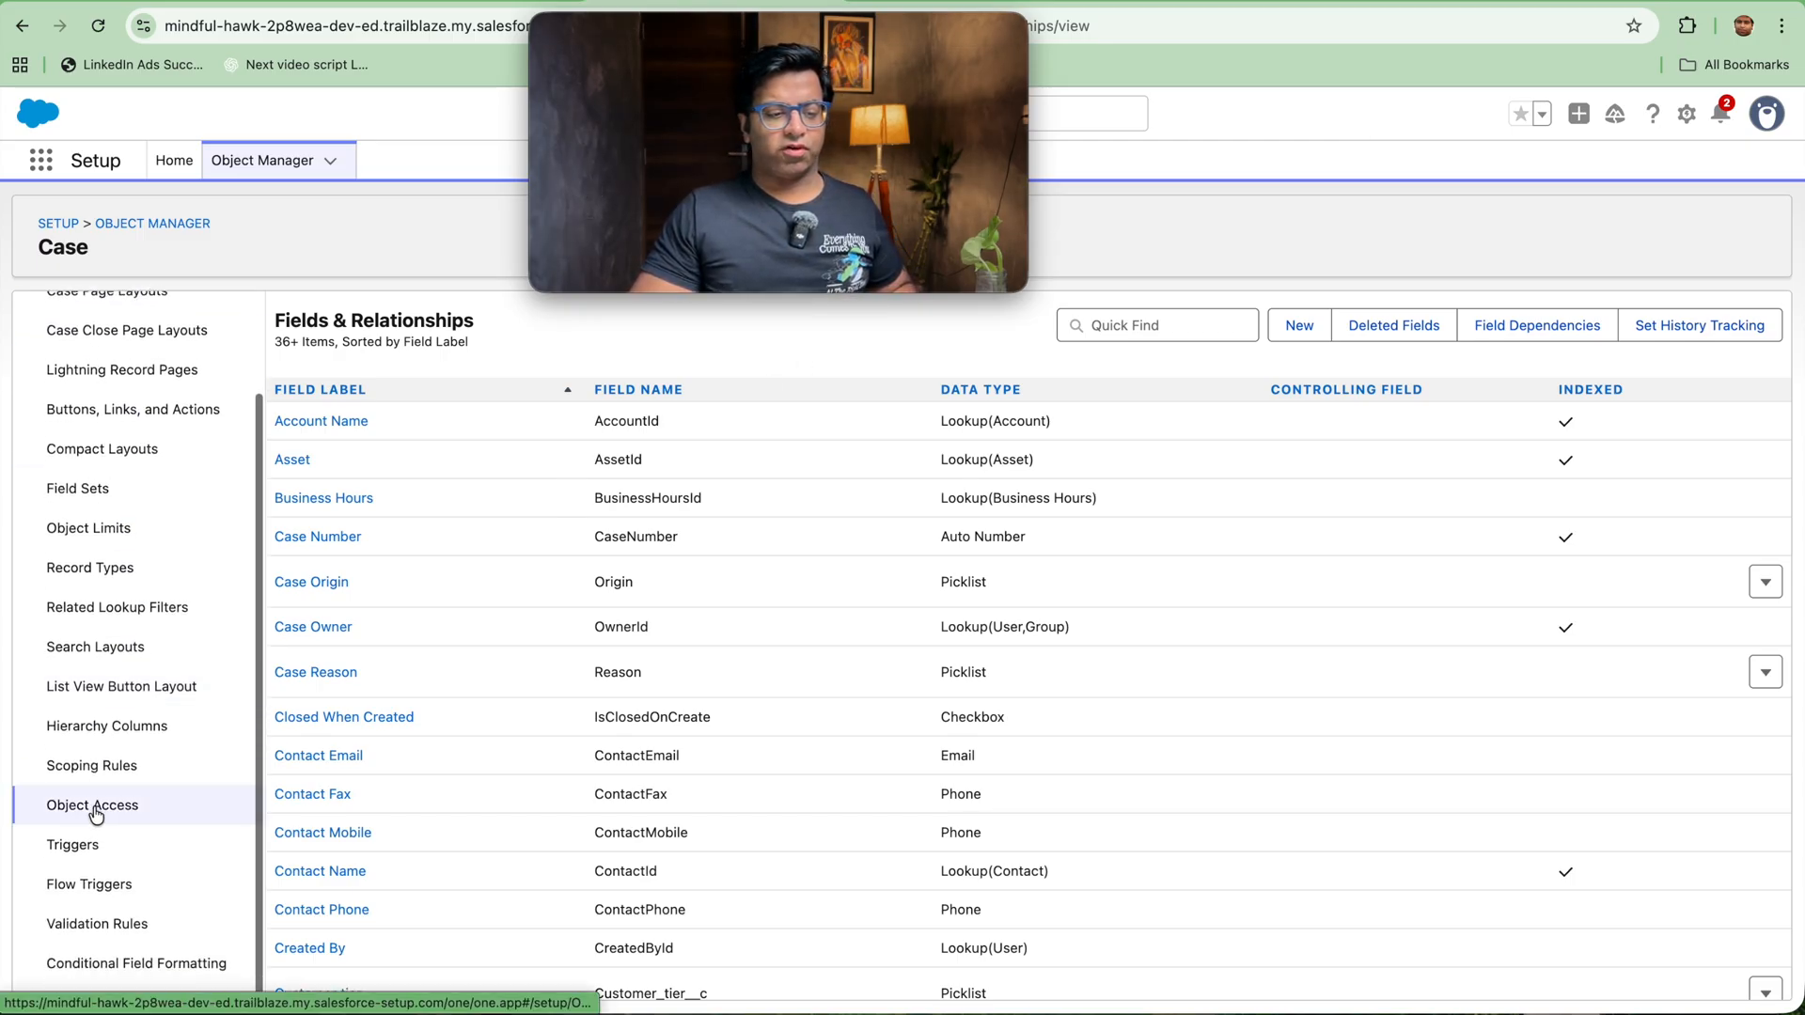
left_click(1156, 323)
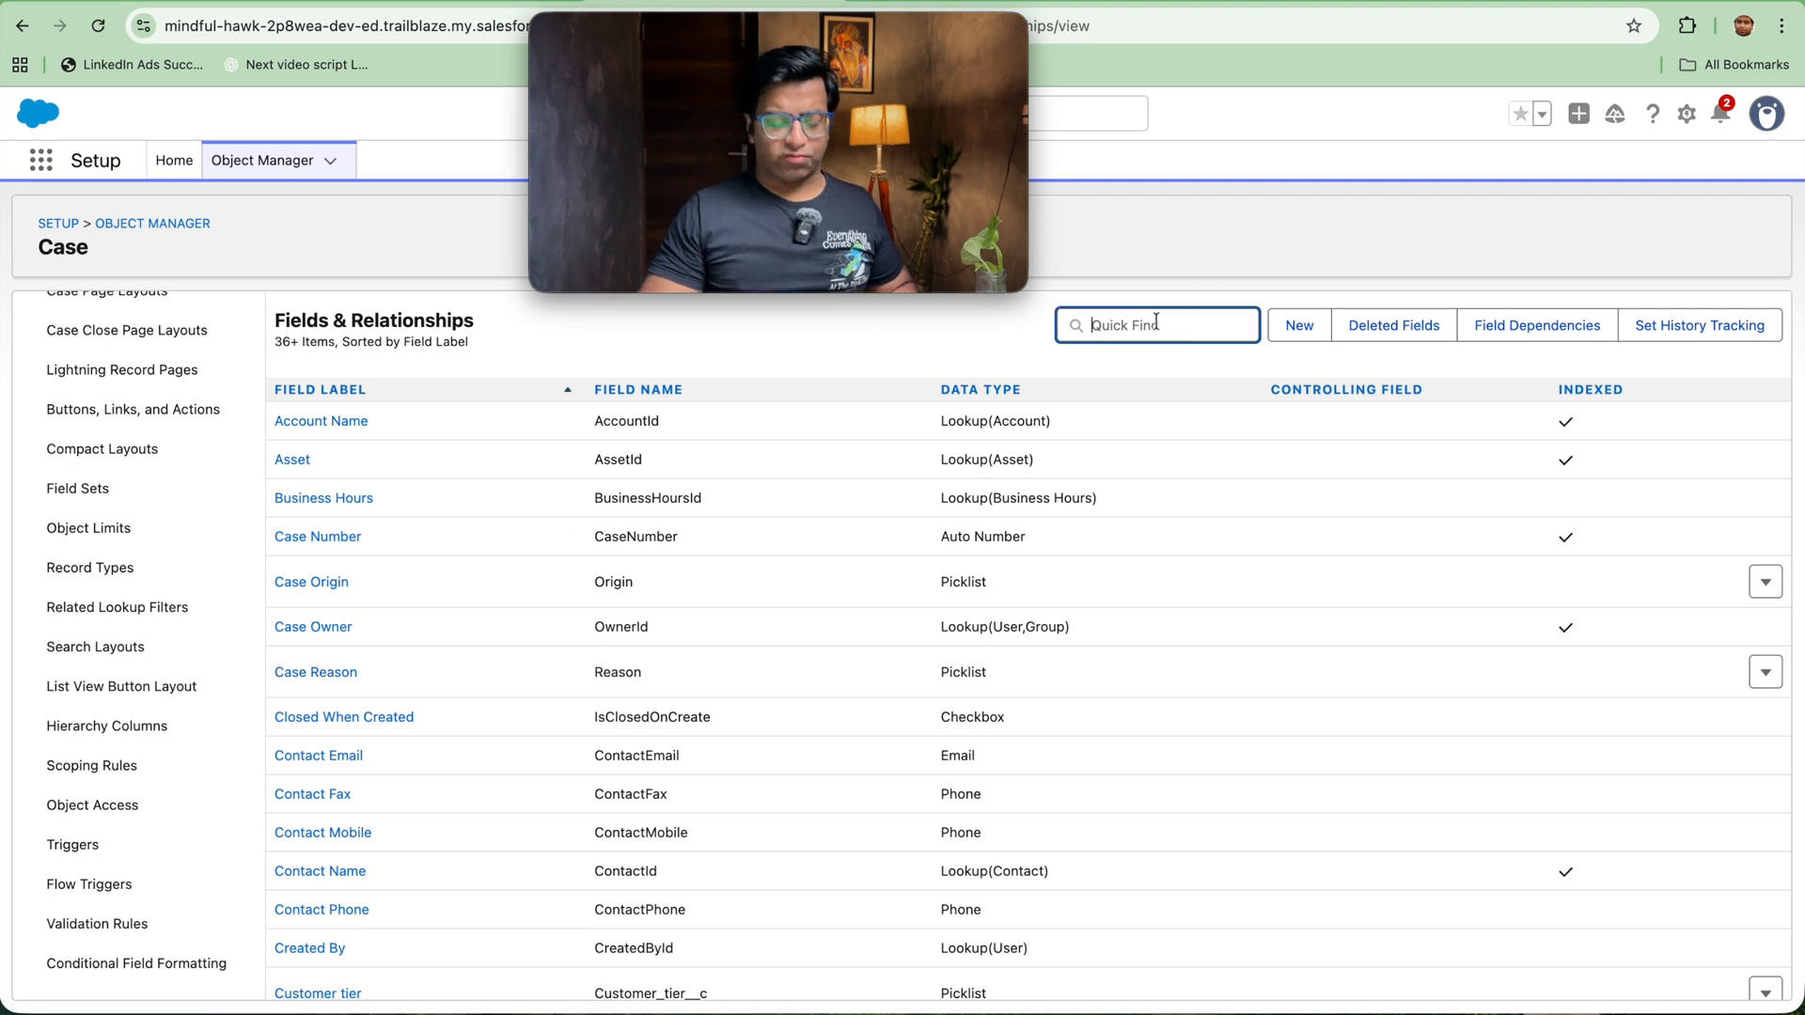
type("customer")
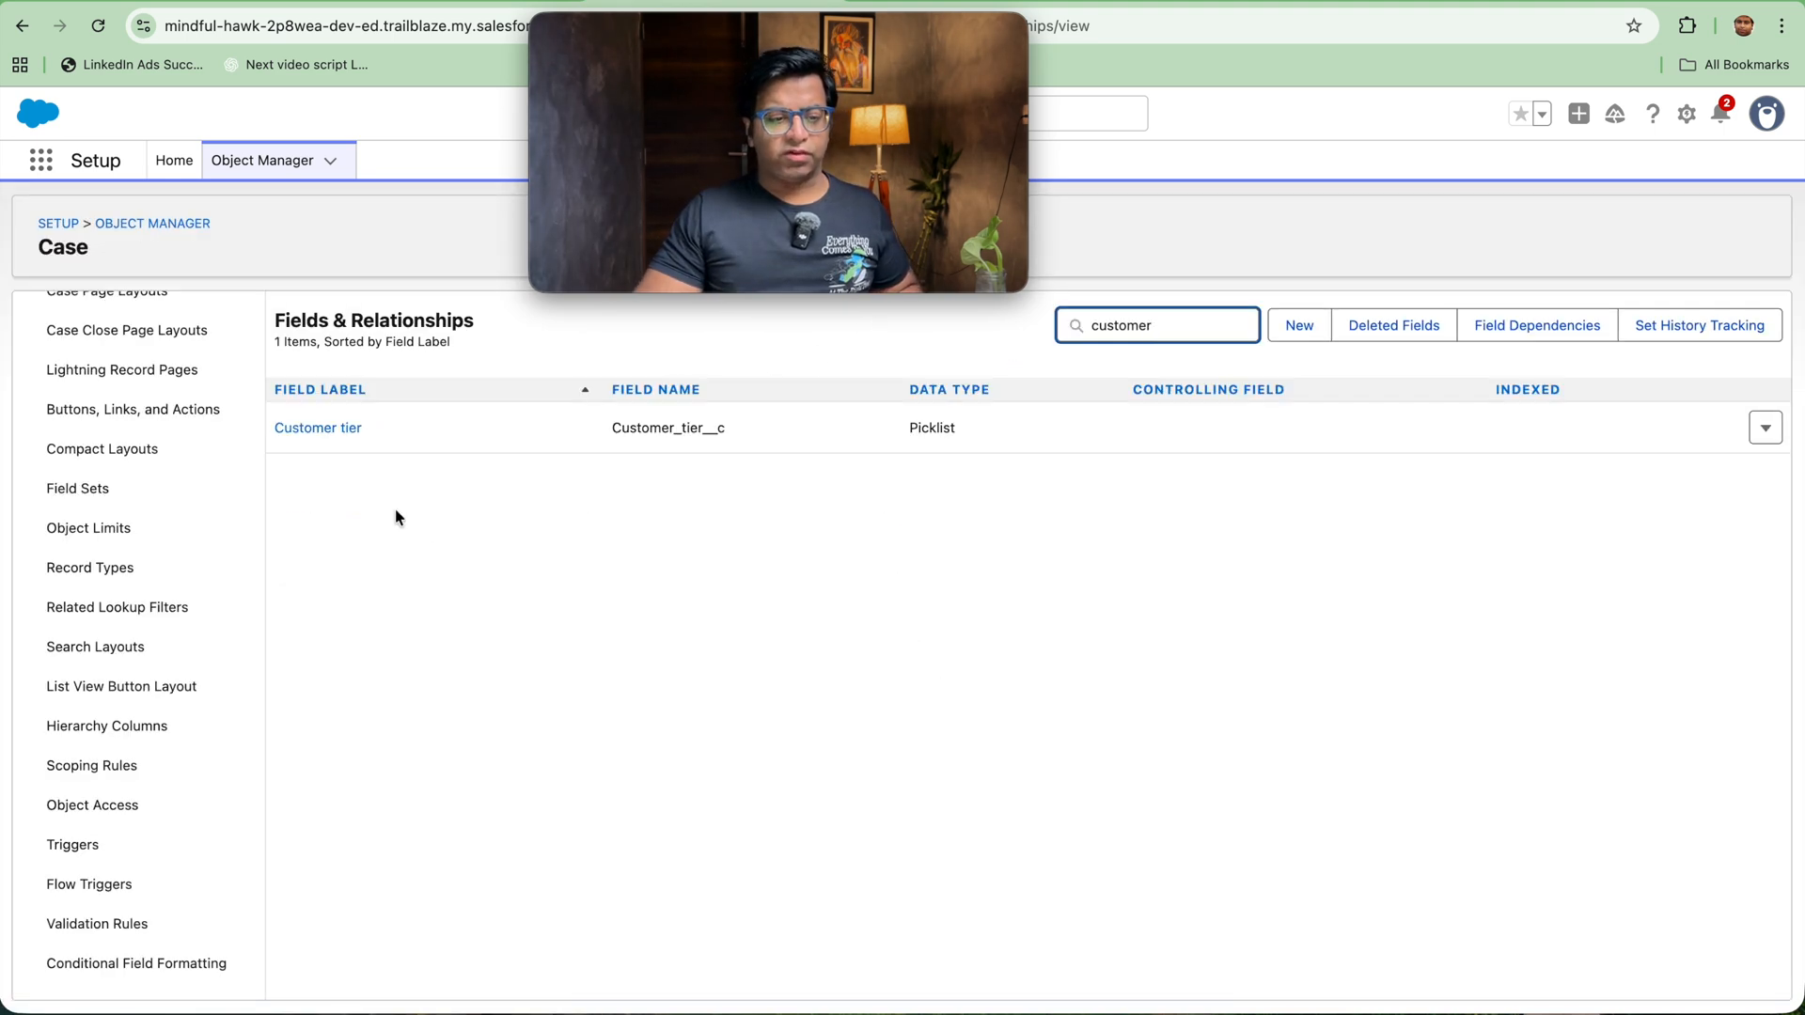
left_click(324, 426)
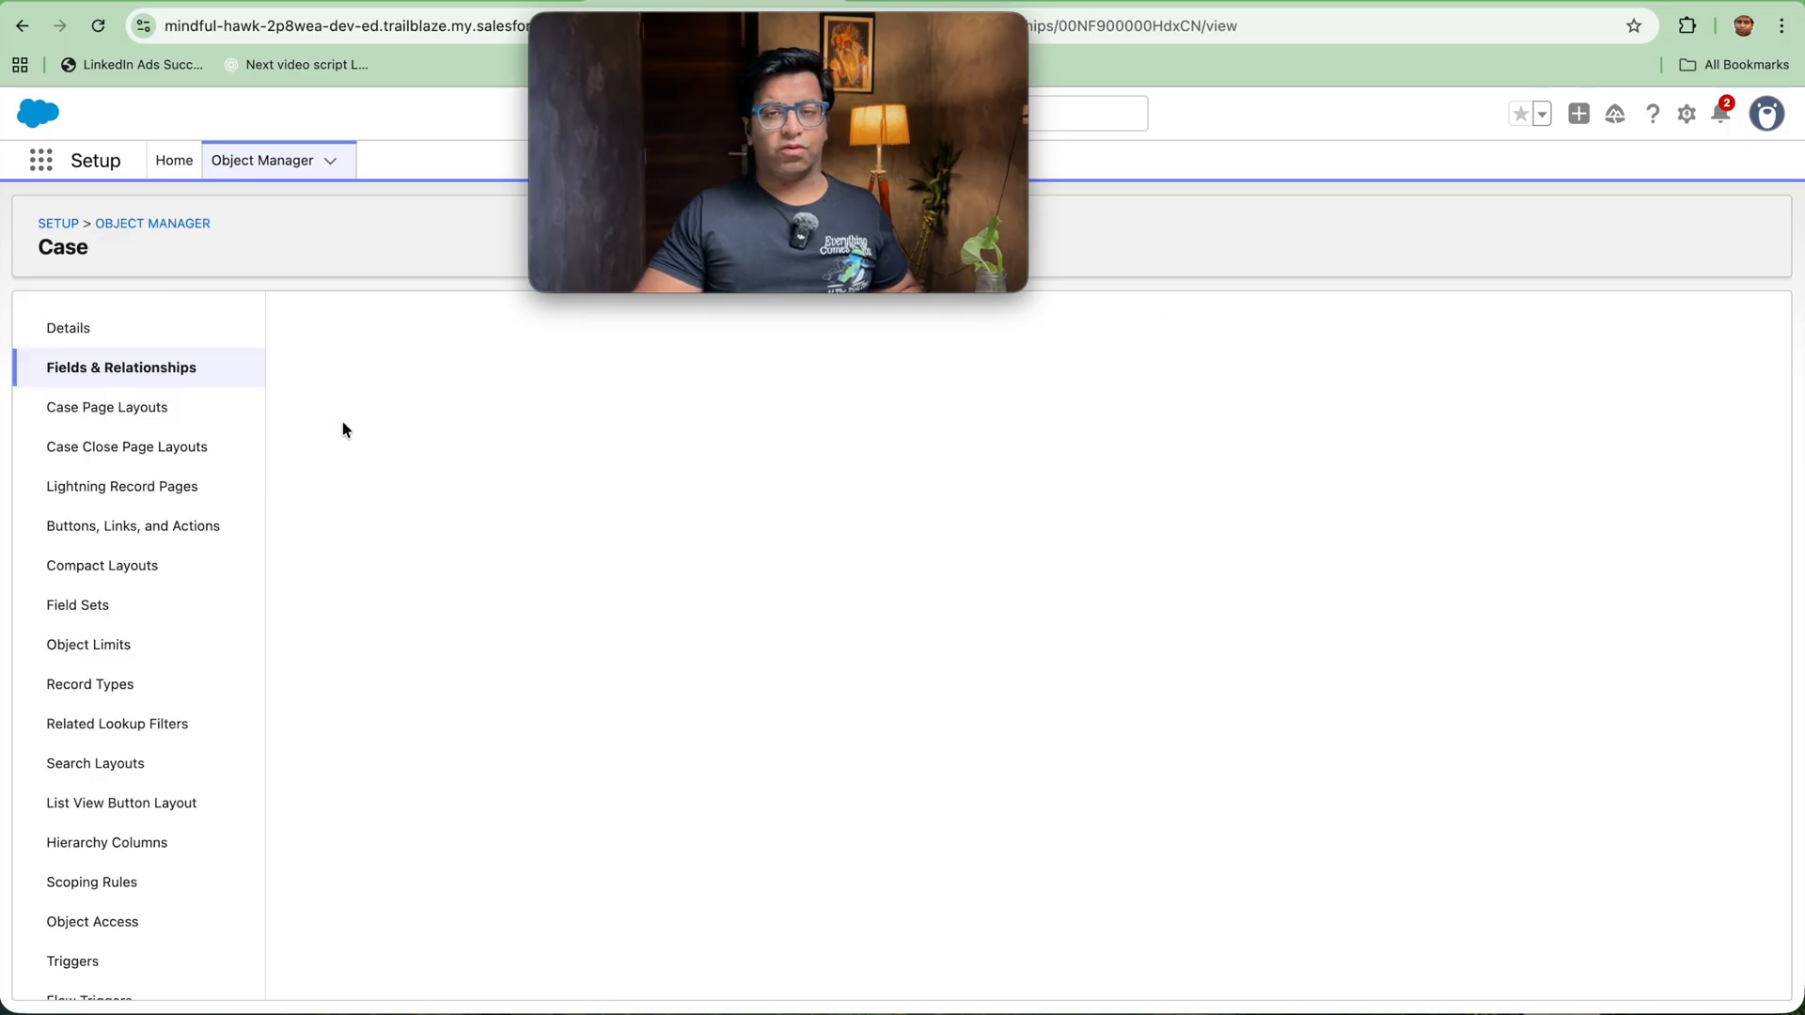
scroll(541, 679, "down", 2)
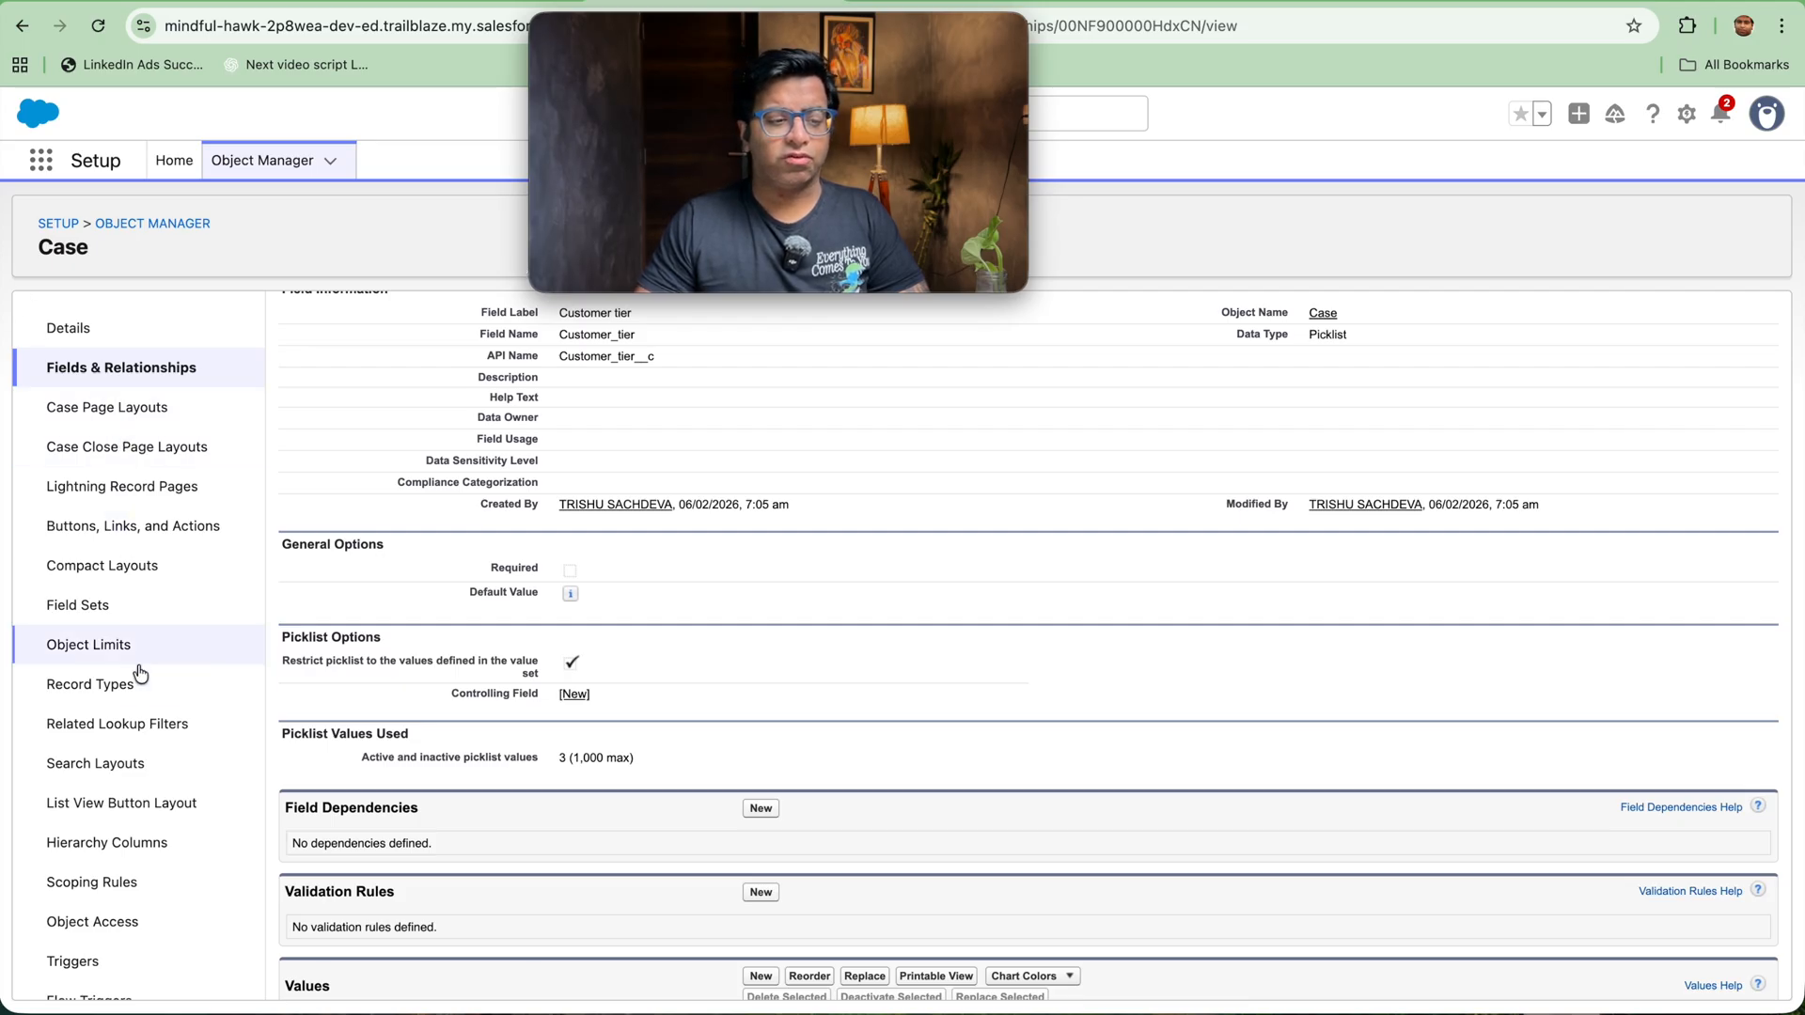
Step: Return to the Case validation rules and open Check_for_case_closure for editing
scroll(141, 734, "down", 3)
left_click(106, 924)
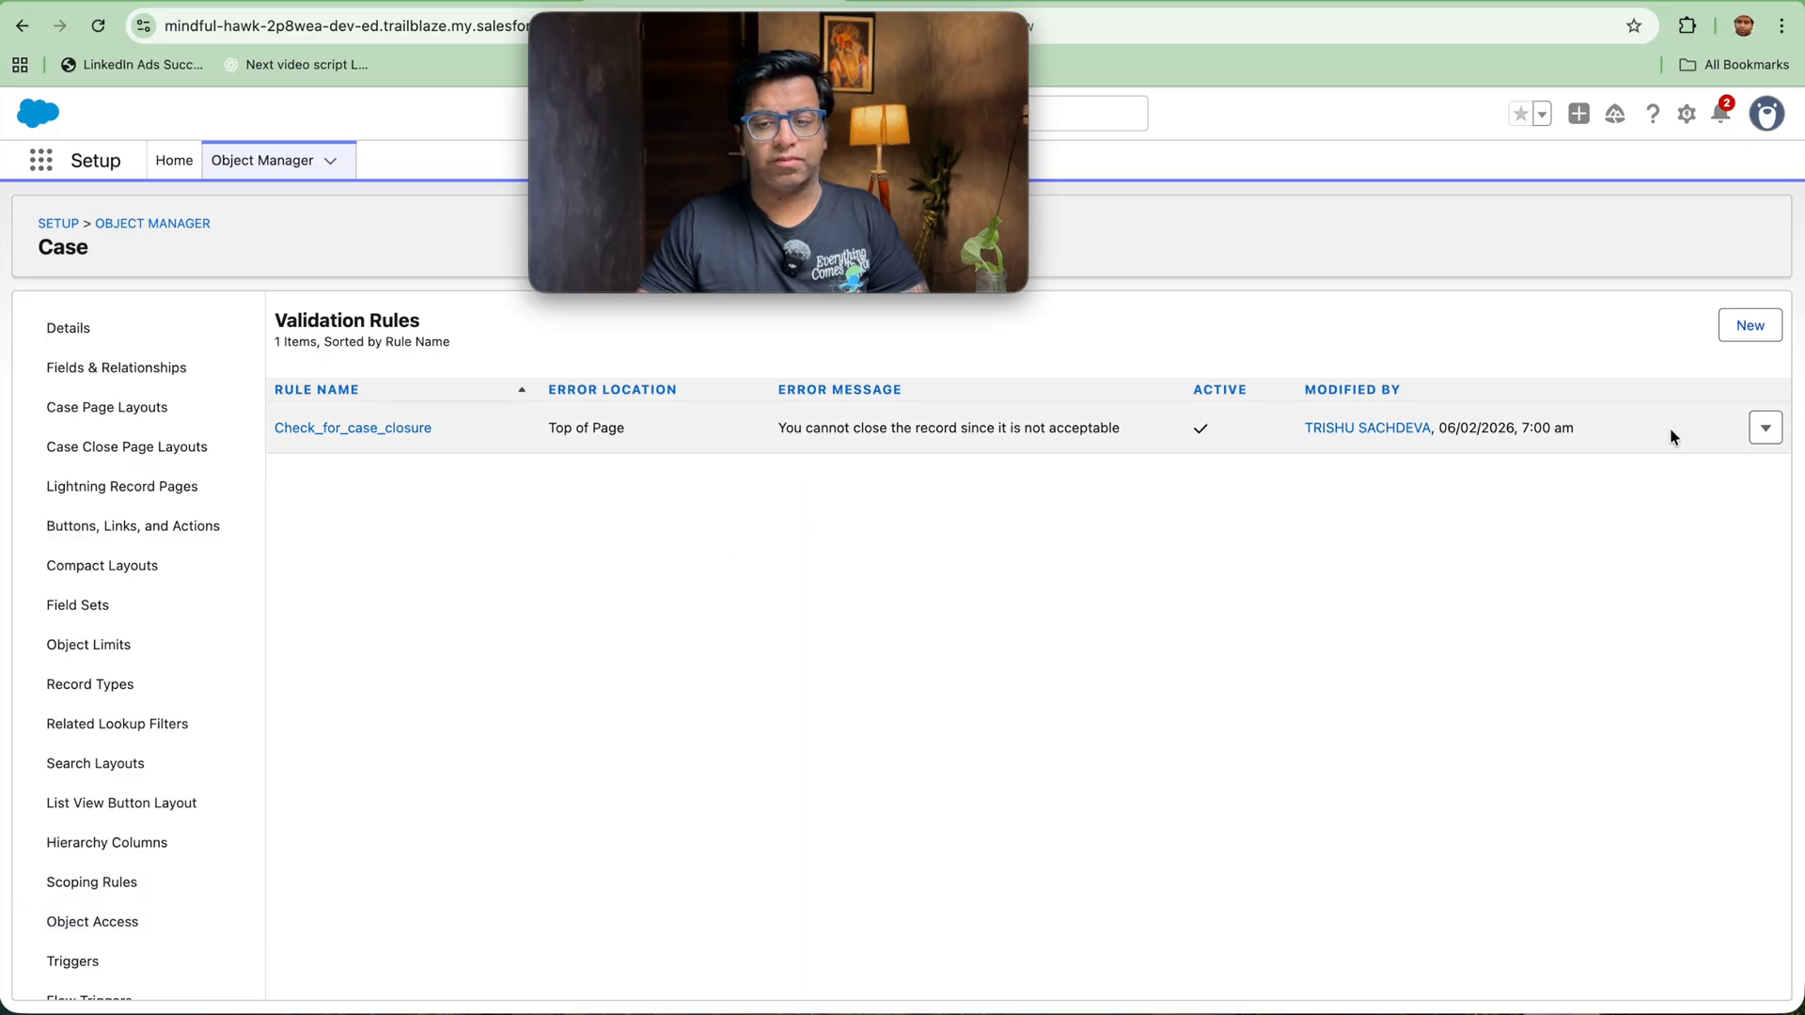
left_click(1765, 429)
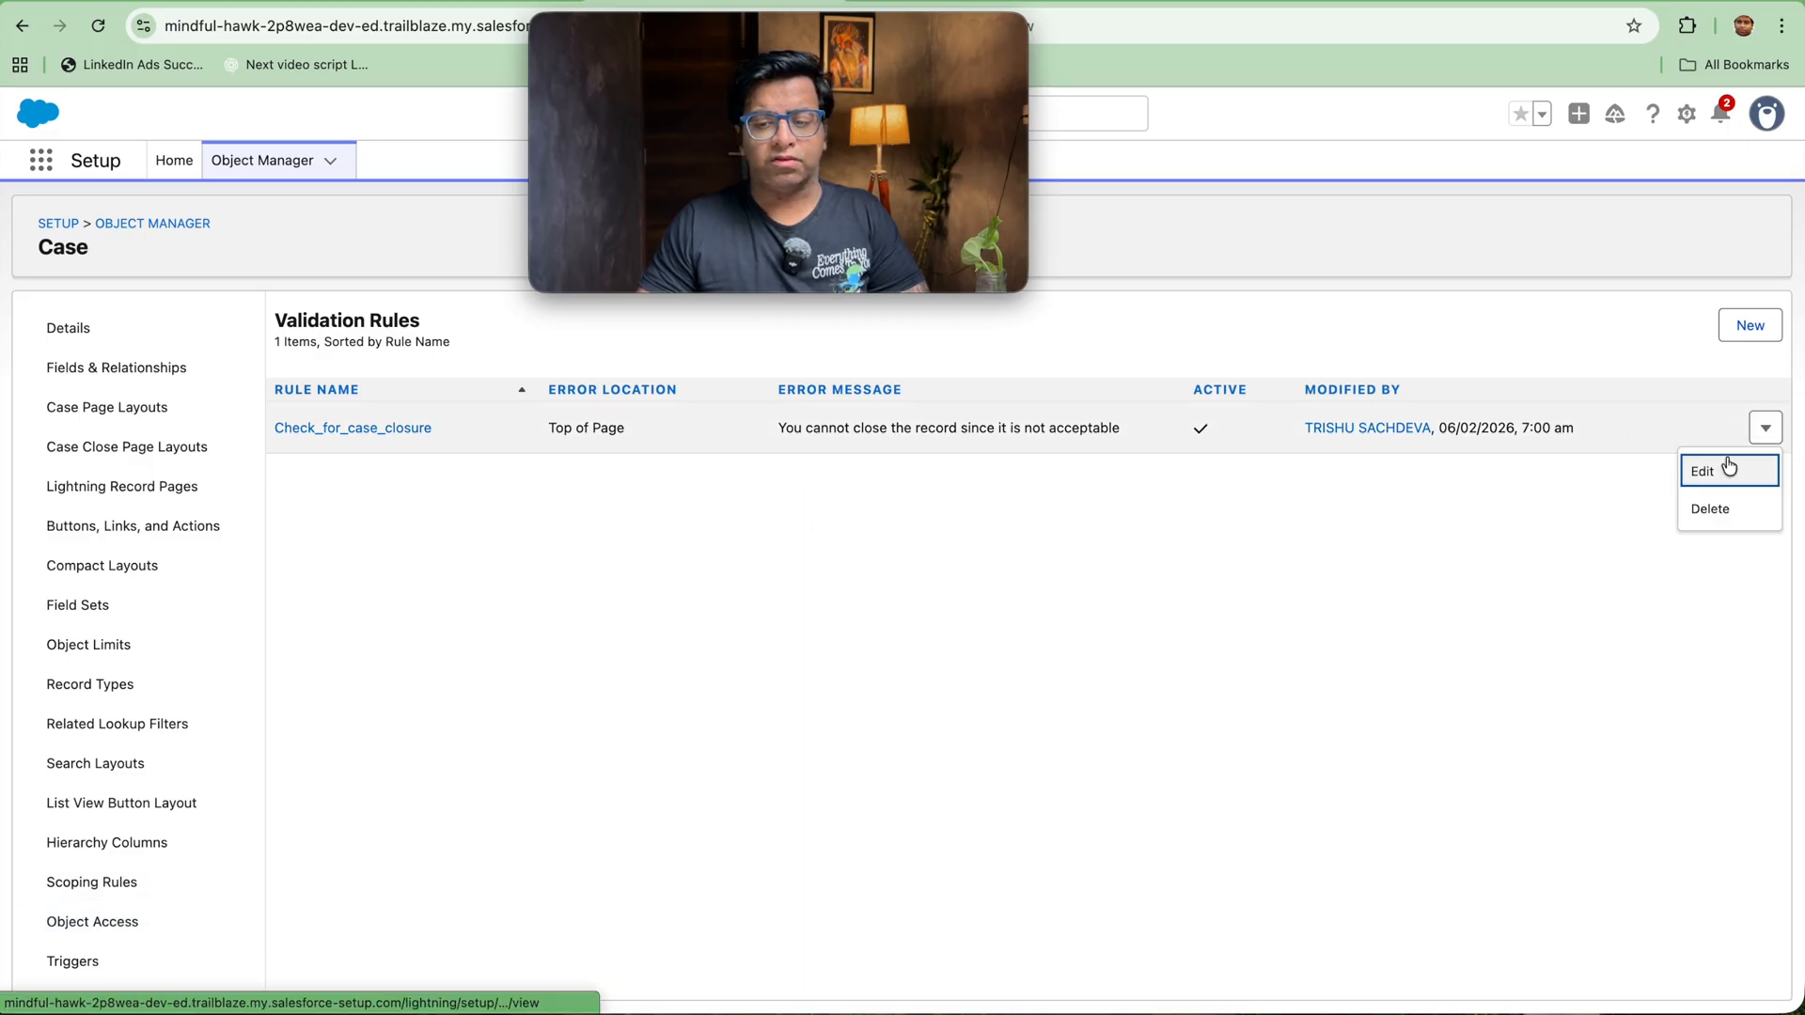
left_click(1727, 462)
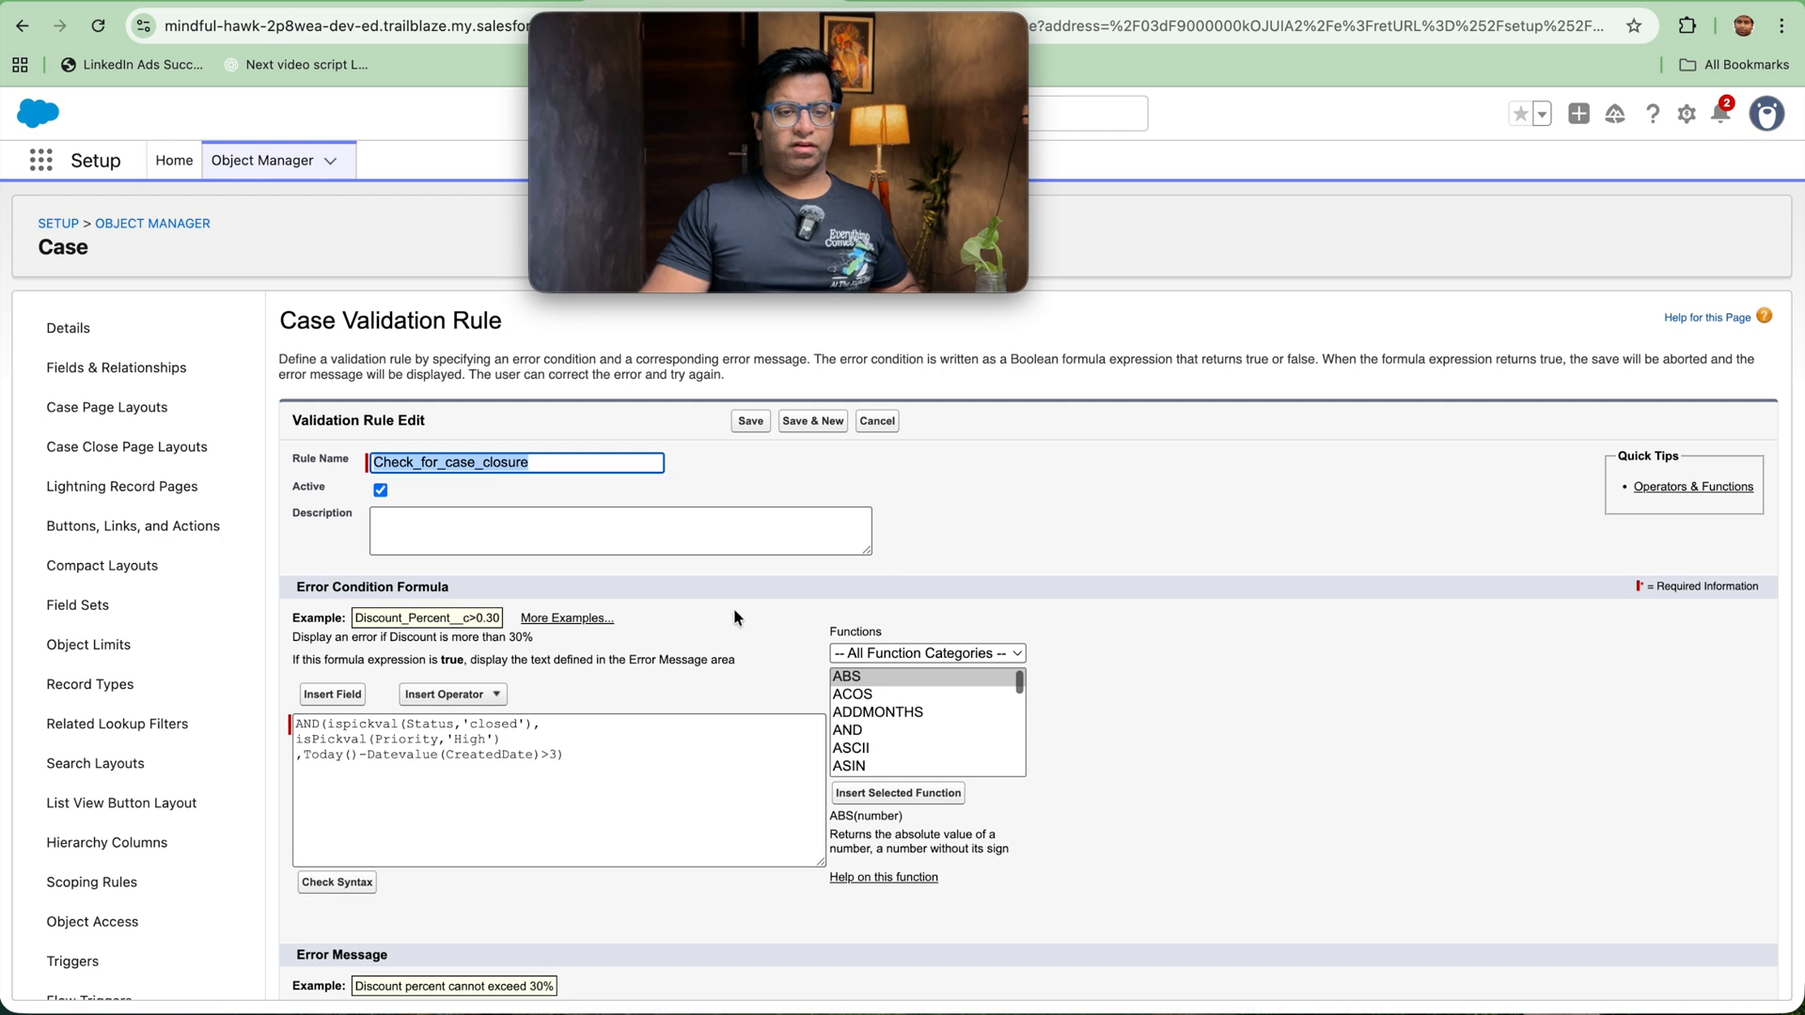
left_click_drag(588, 758, 132, 644)
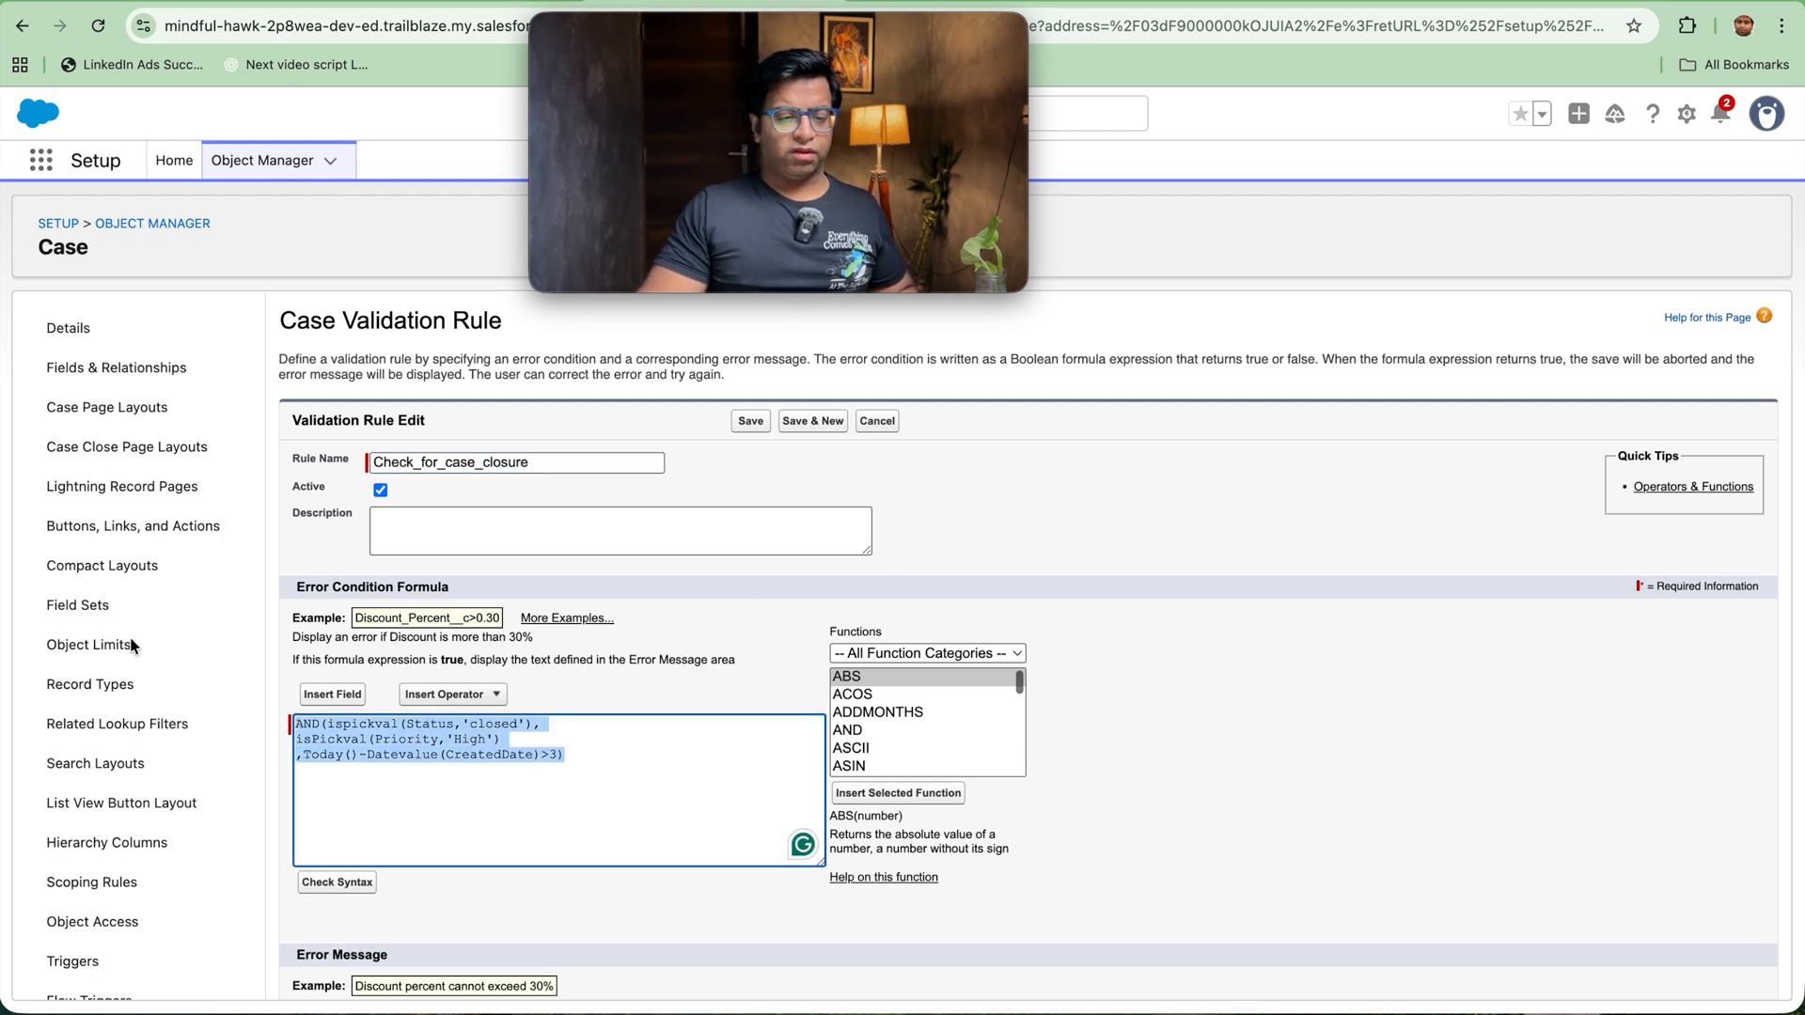
key("BackSpace")
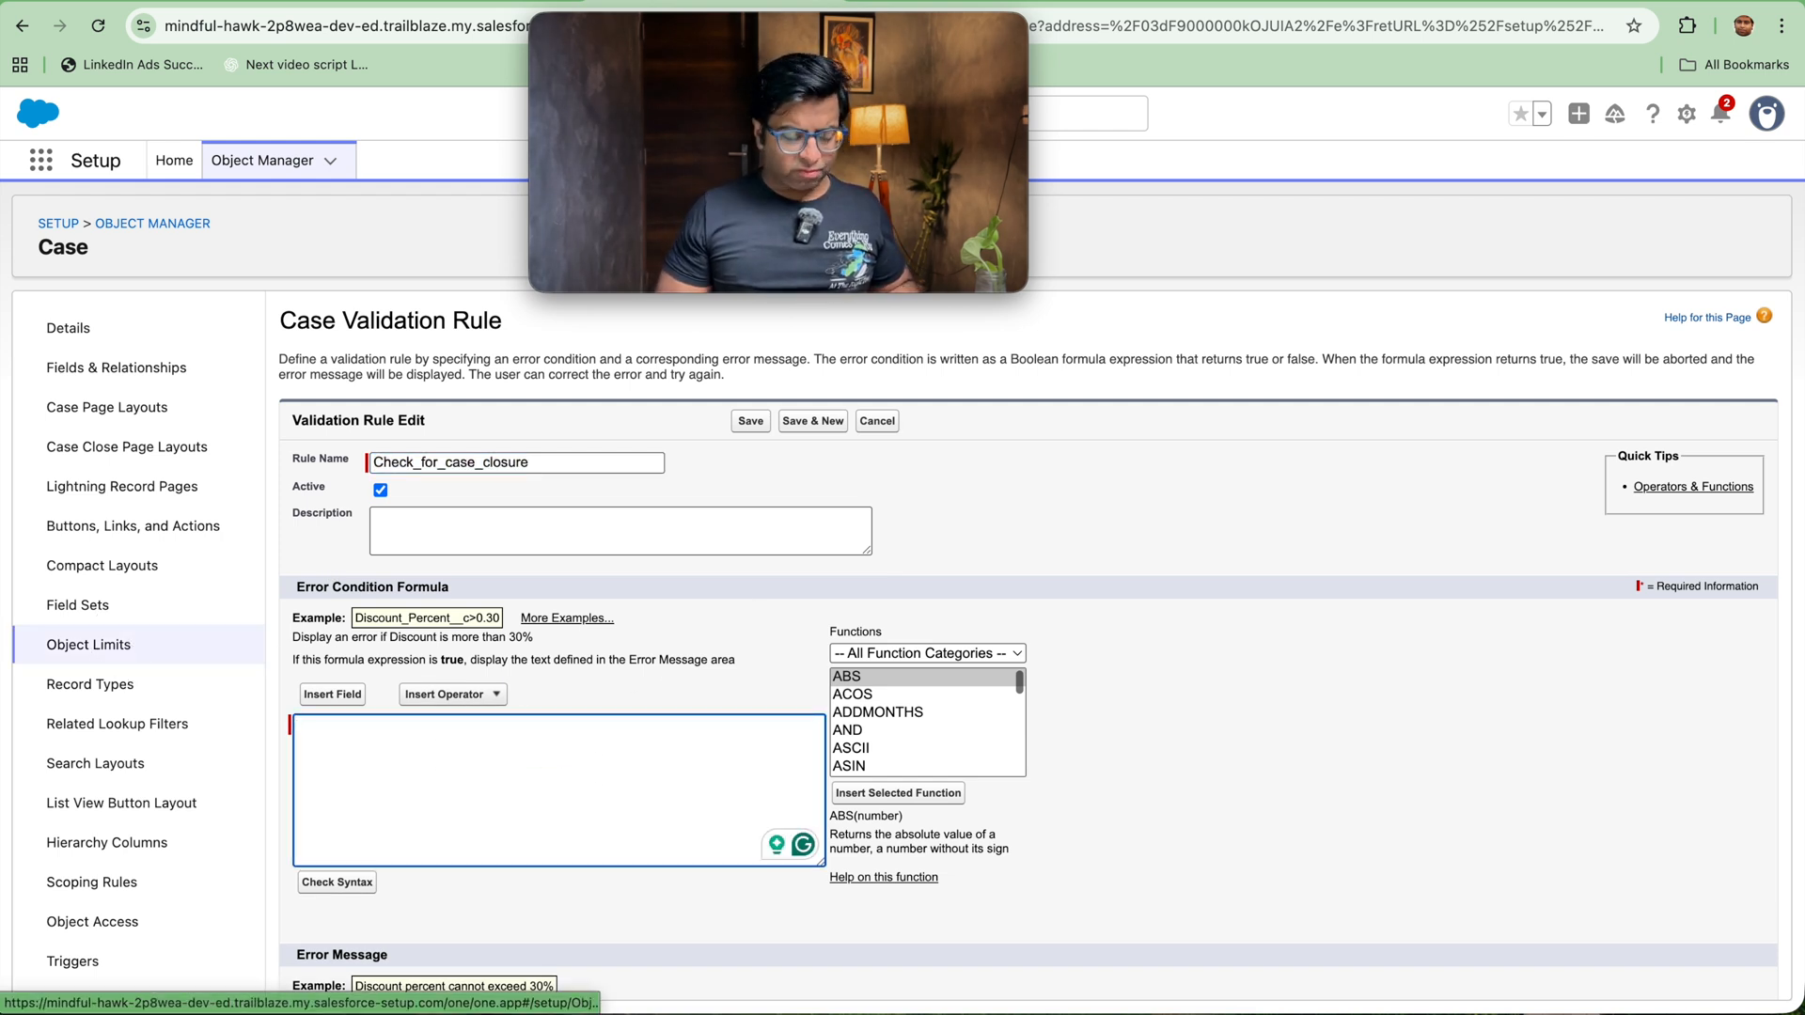
key("ctrl+z")
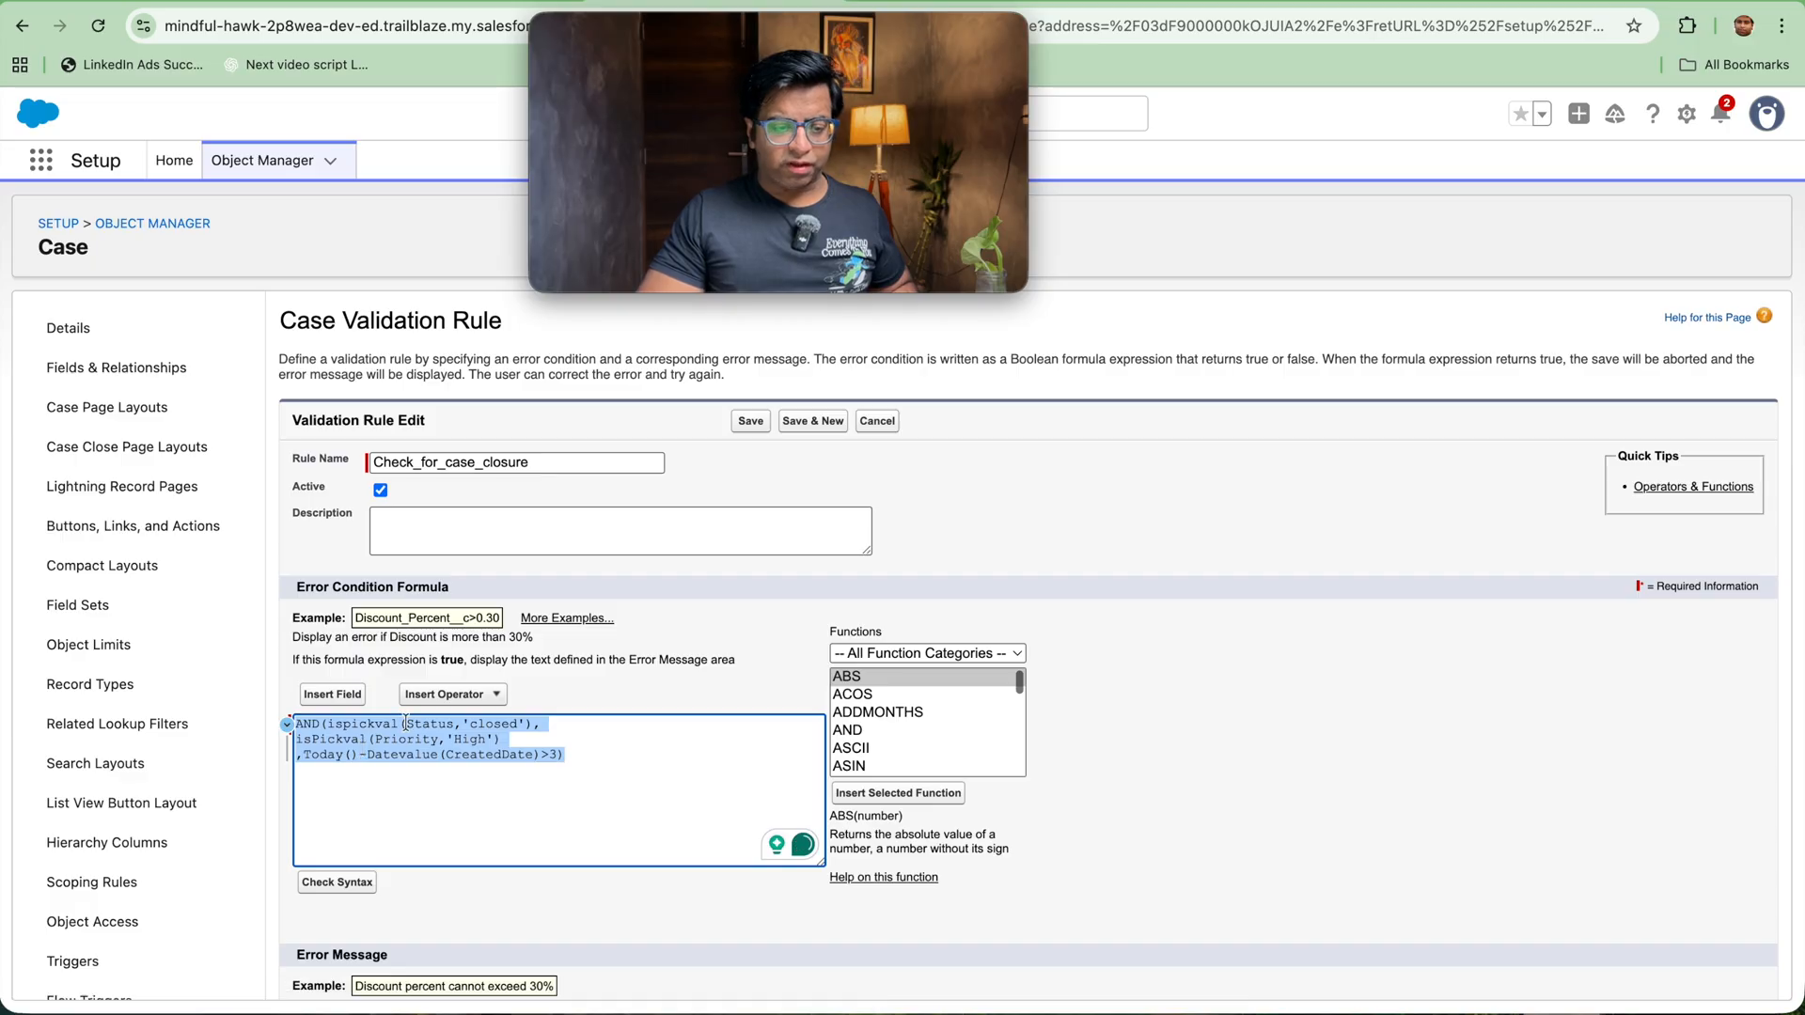
Step: Replace the priority and creation-date conditions in the AND formula with an empty OR() function
left_click(329, 729)
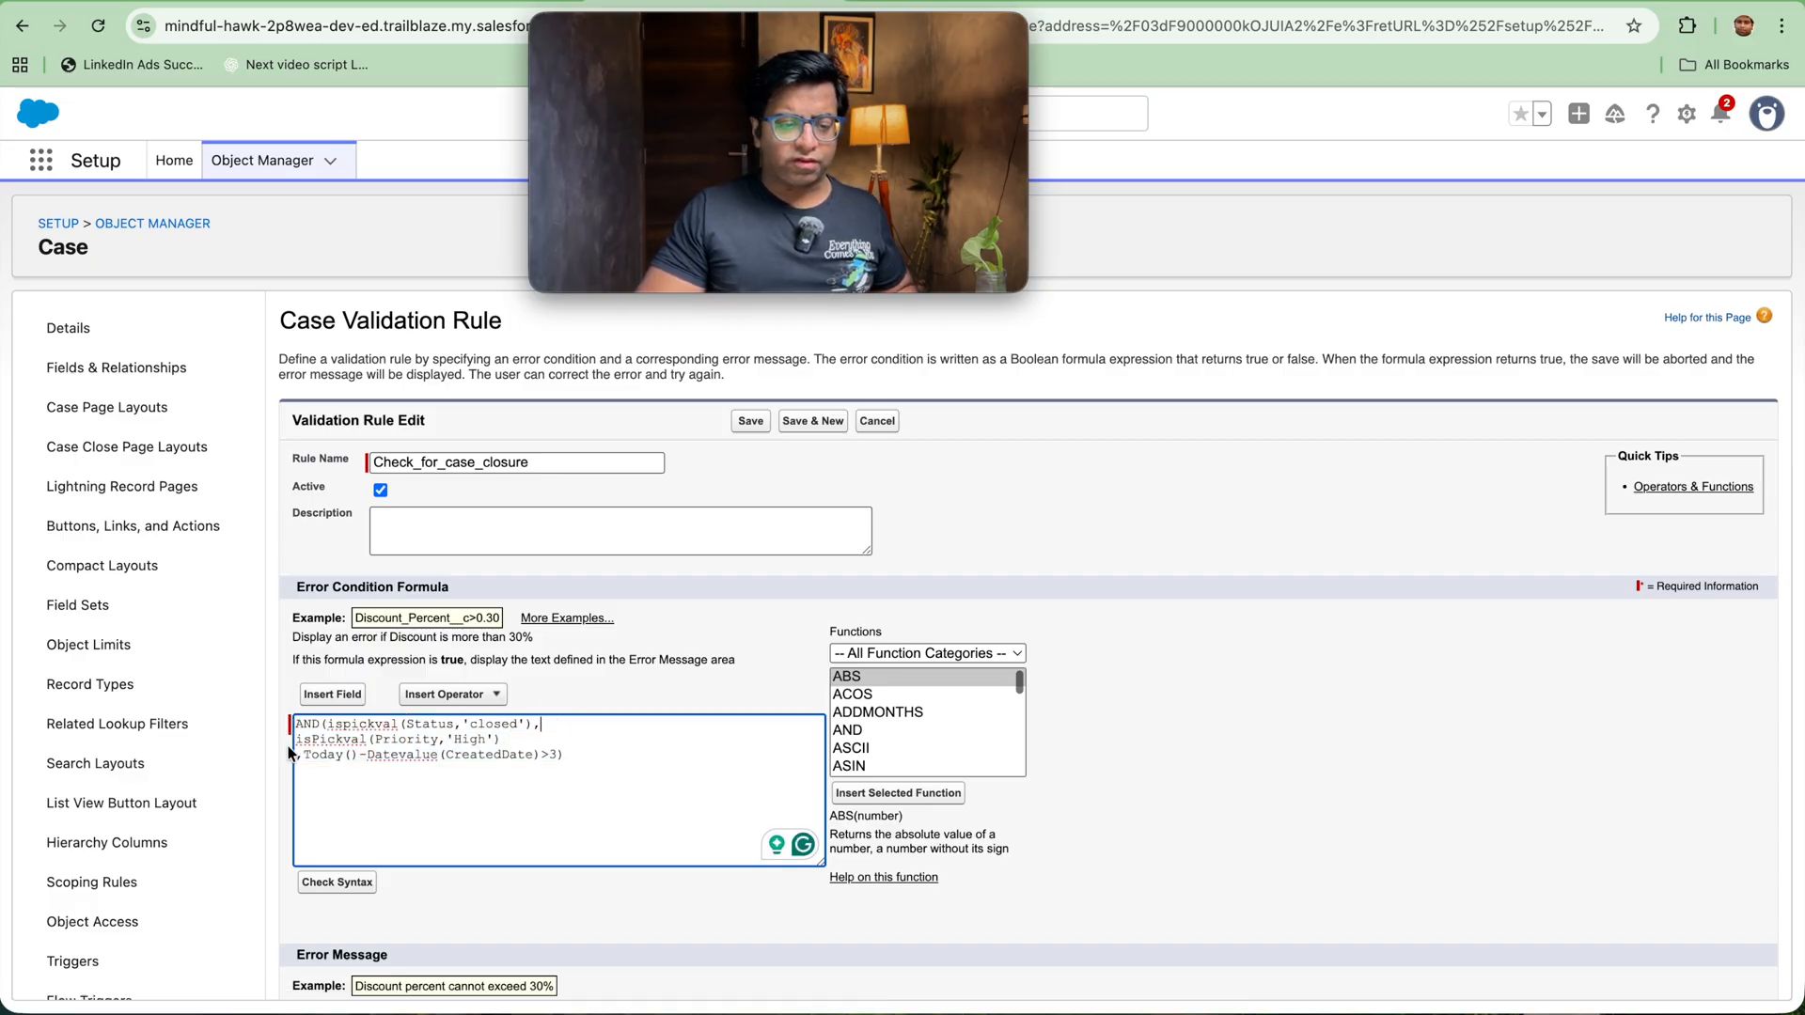
left_click_drag(299, 743, 561, 754)
key("BackSpace")
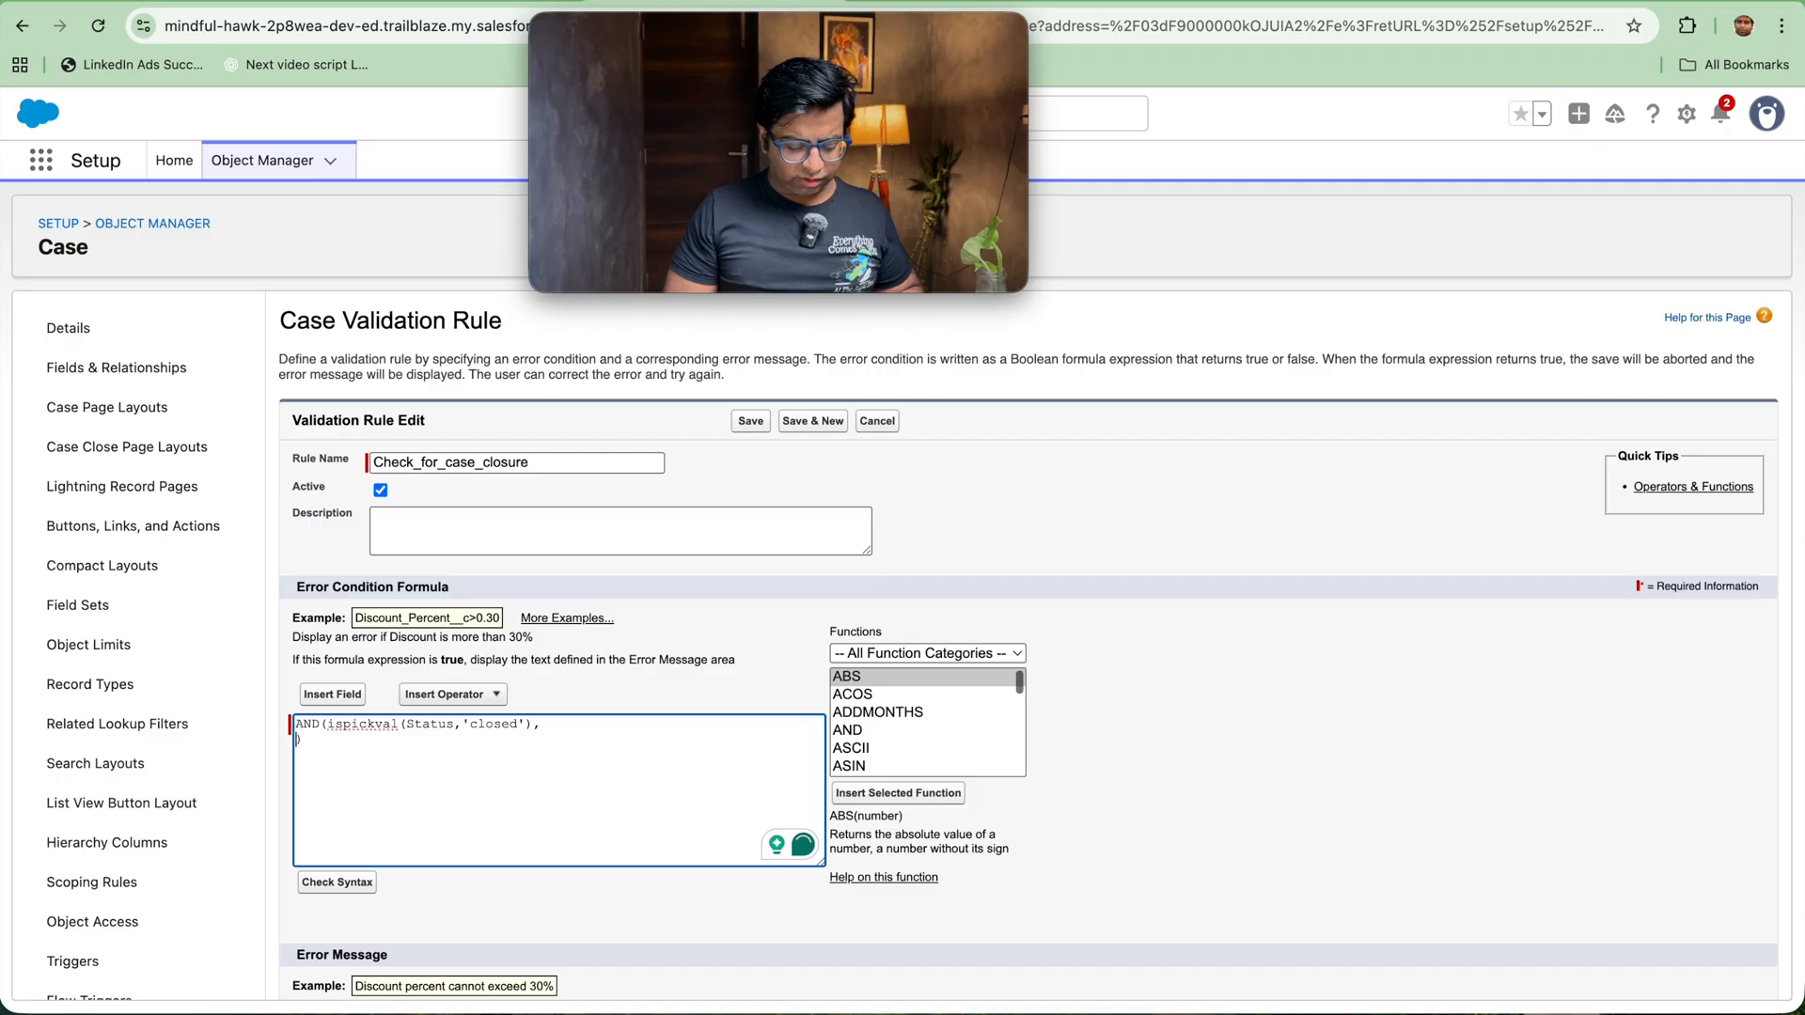
type("OR()")
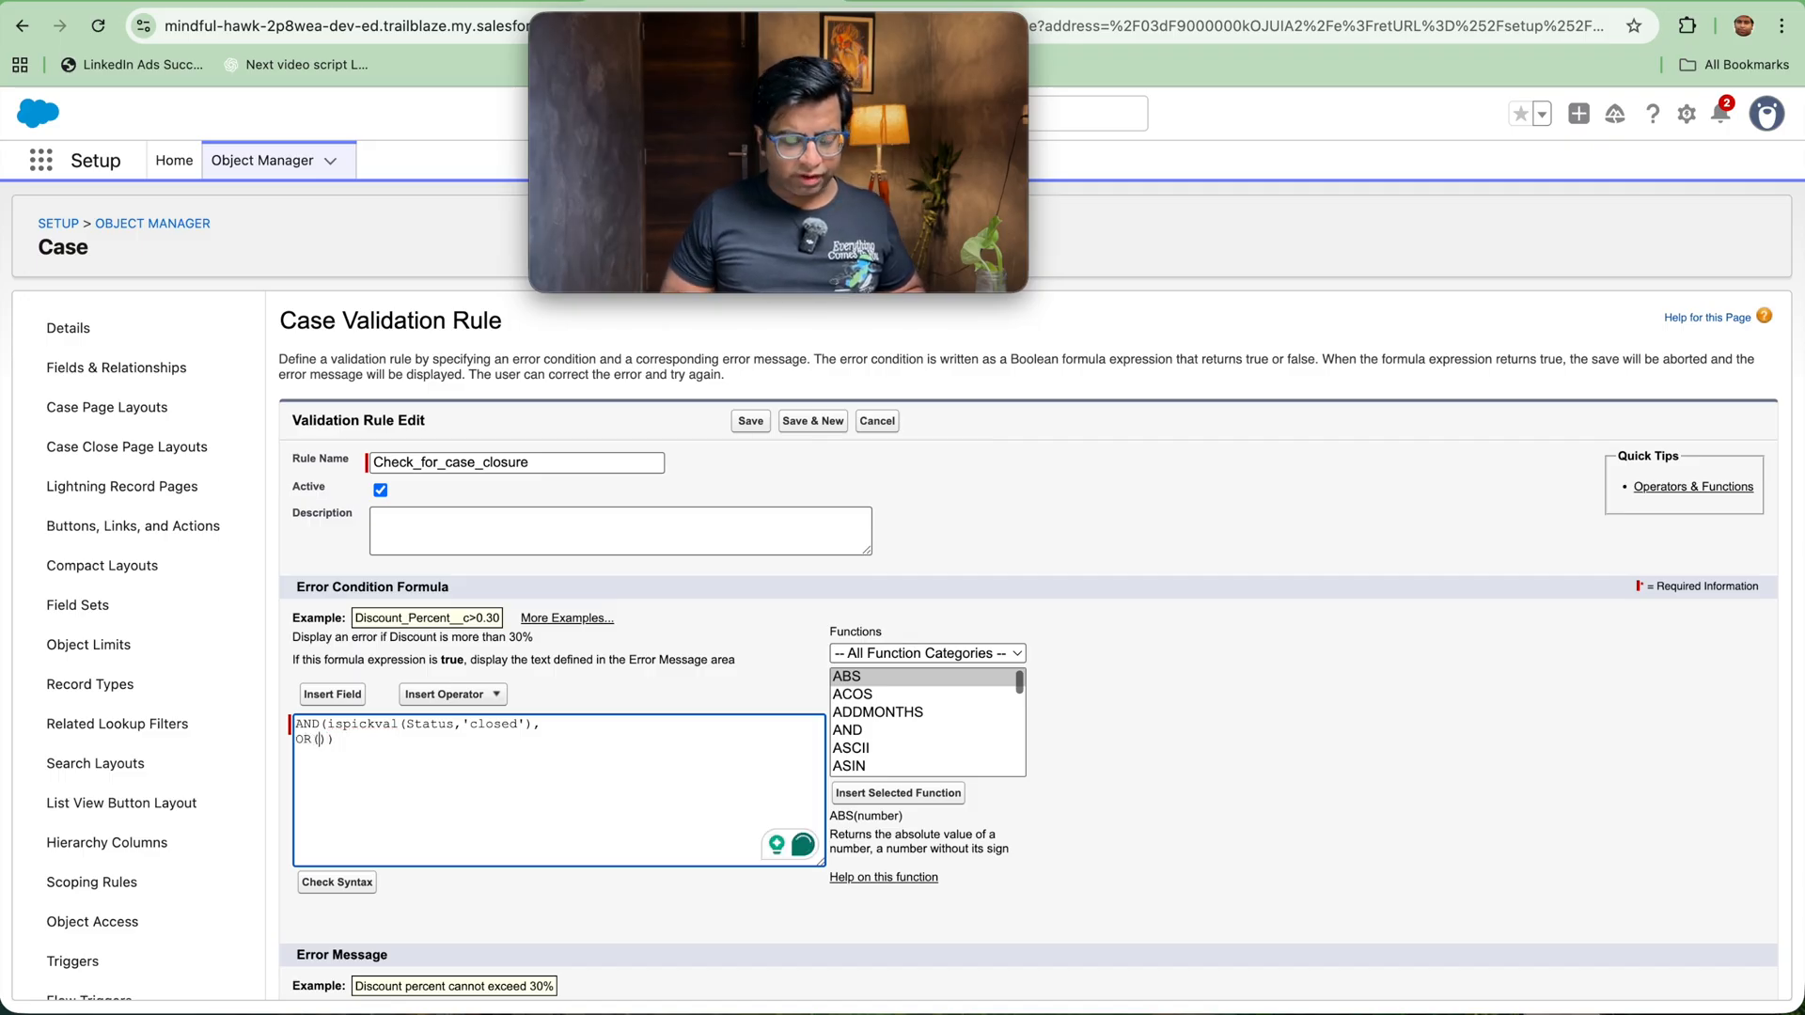
type("ispickval")
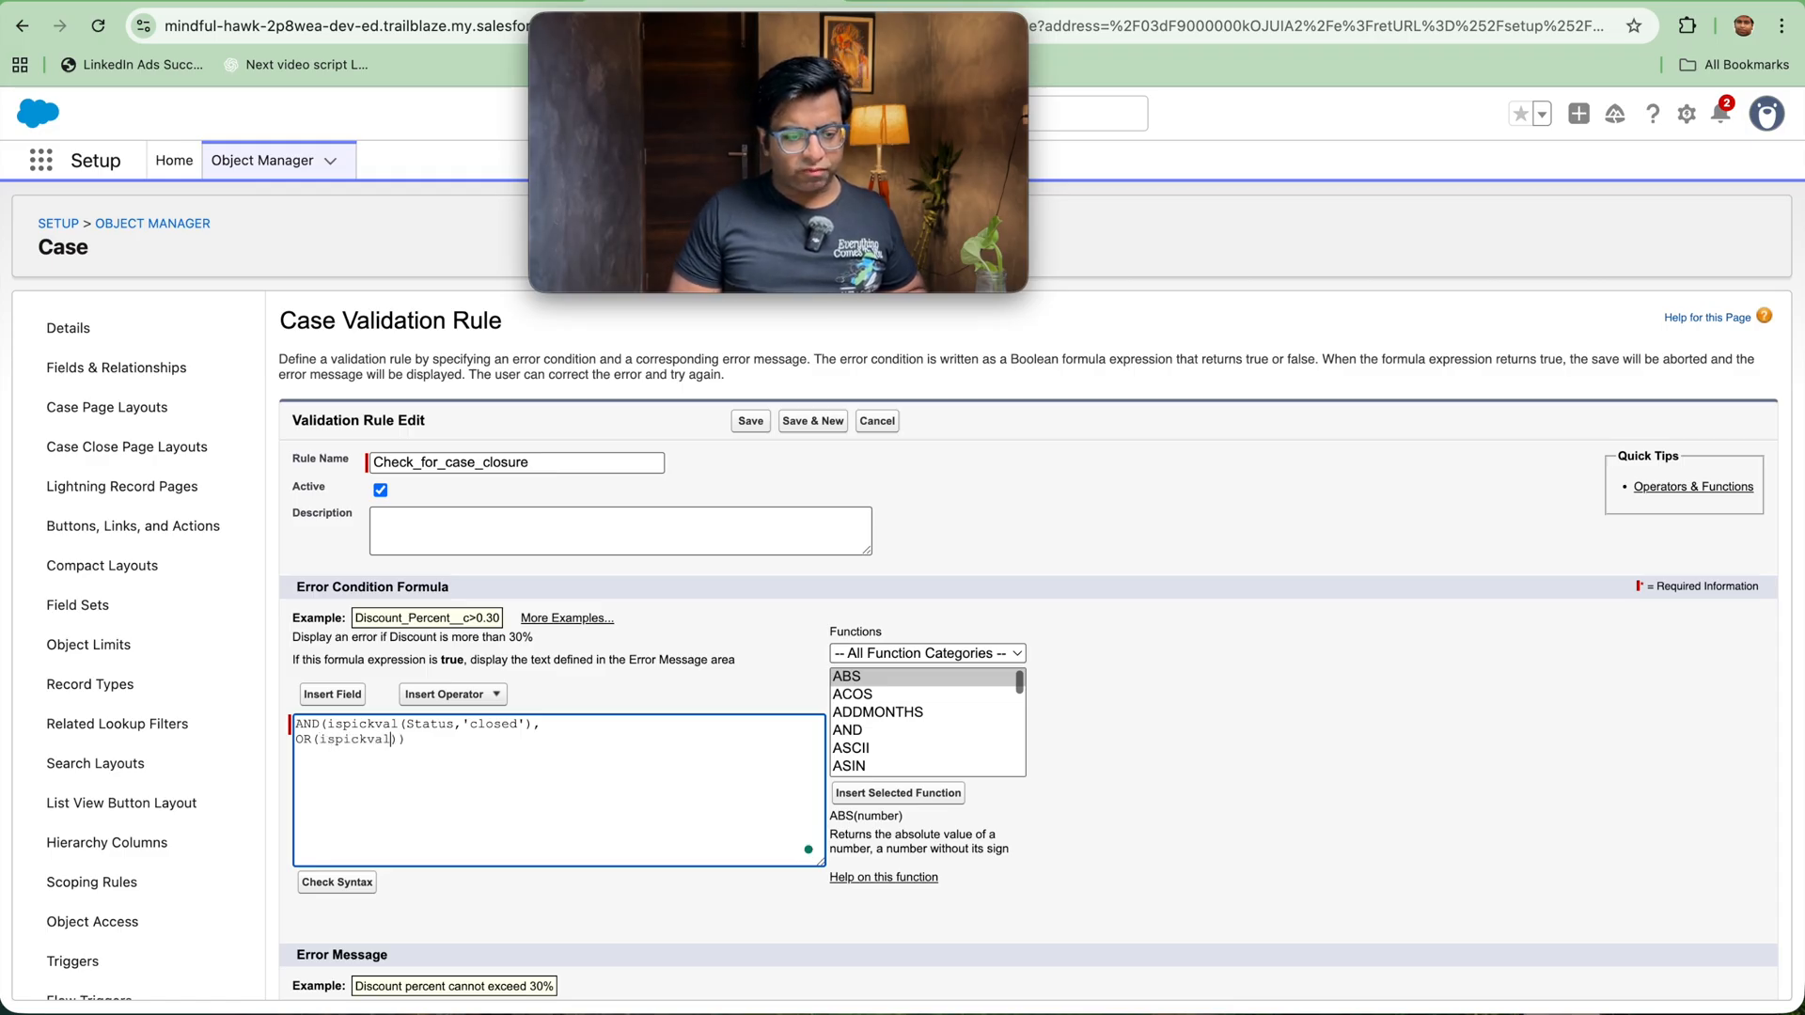
type("(sta")
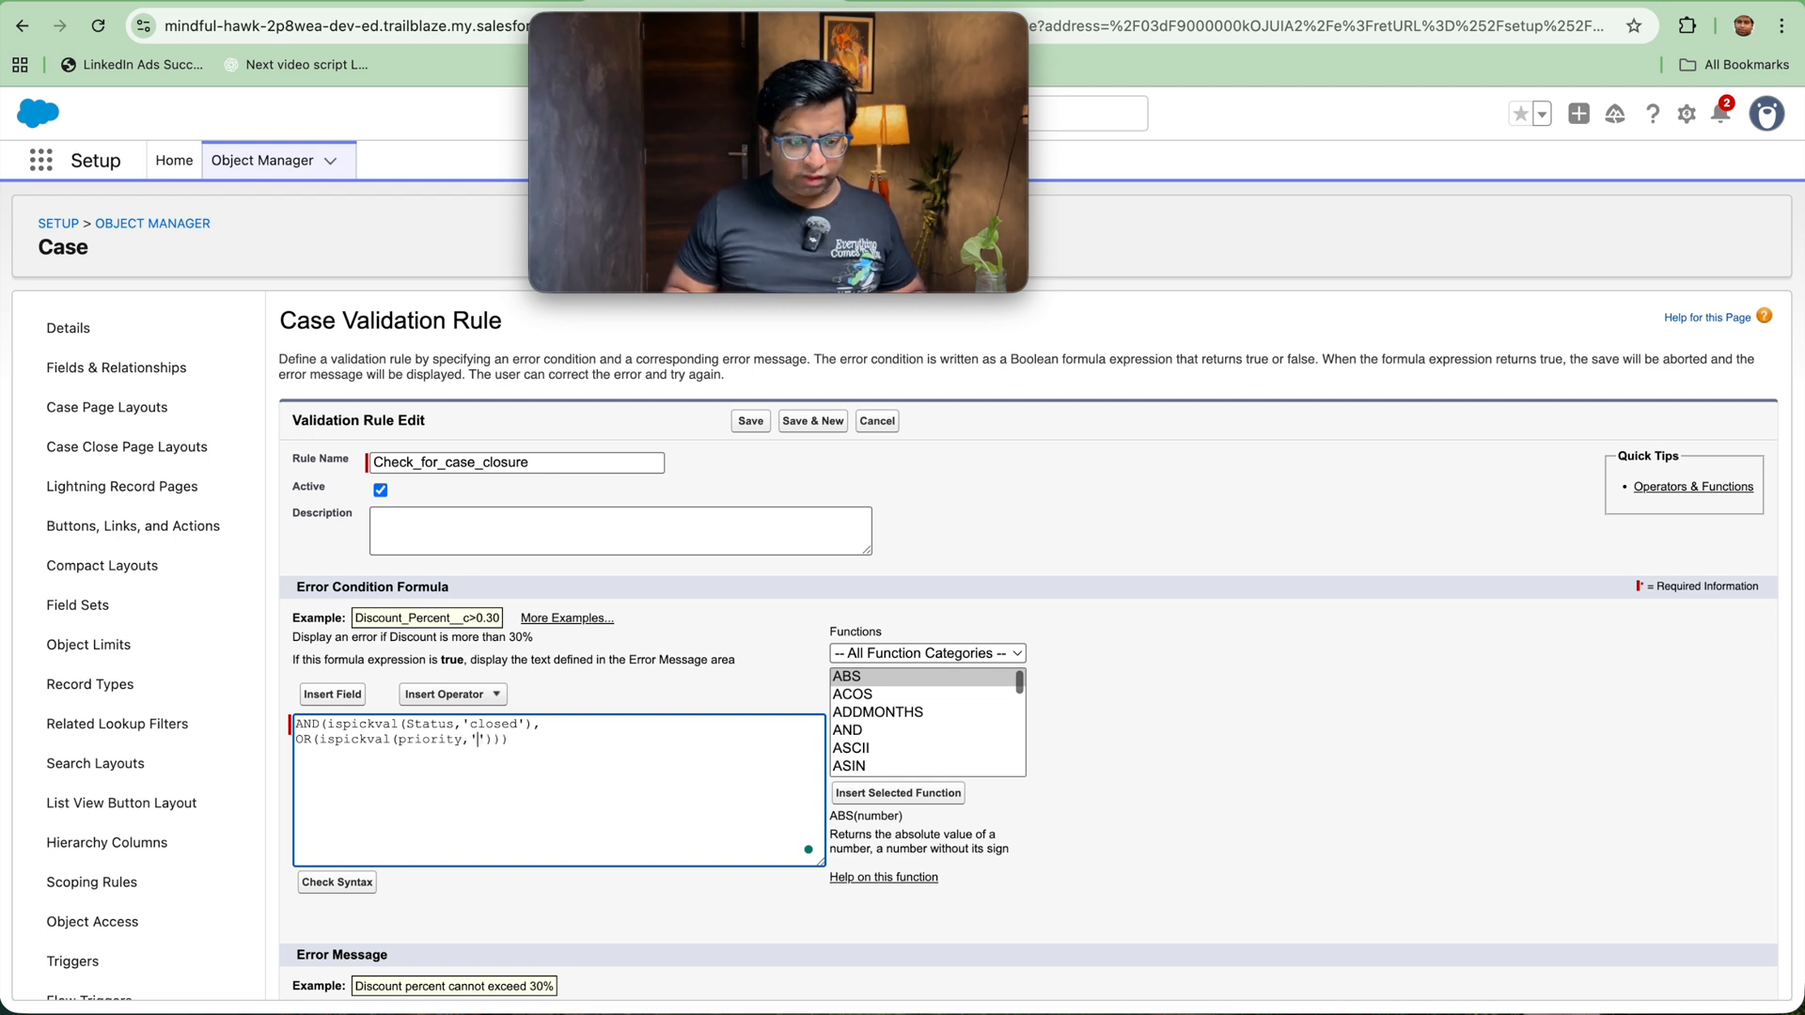
Step: Enter ispickval(priority,'High') as the first condition inside the OR function
type("High")
key("Right")
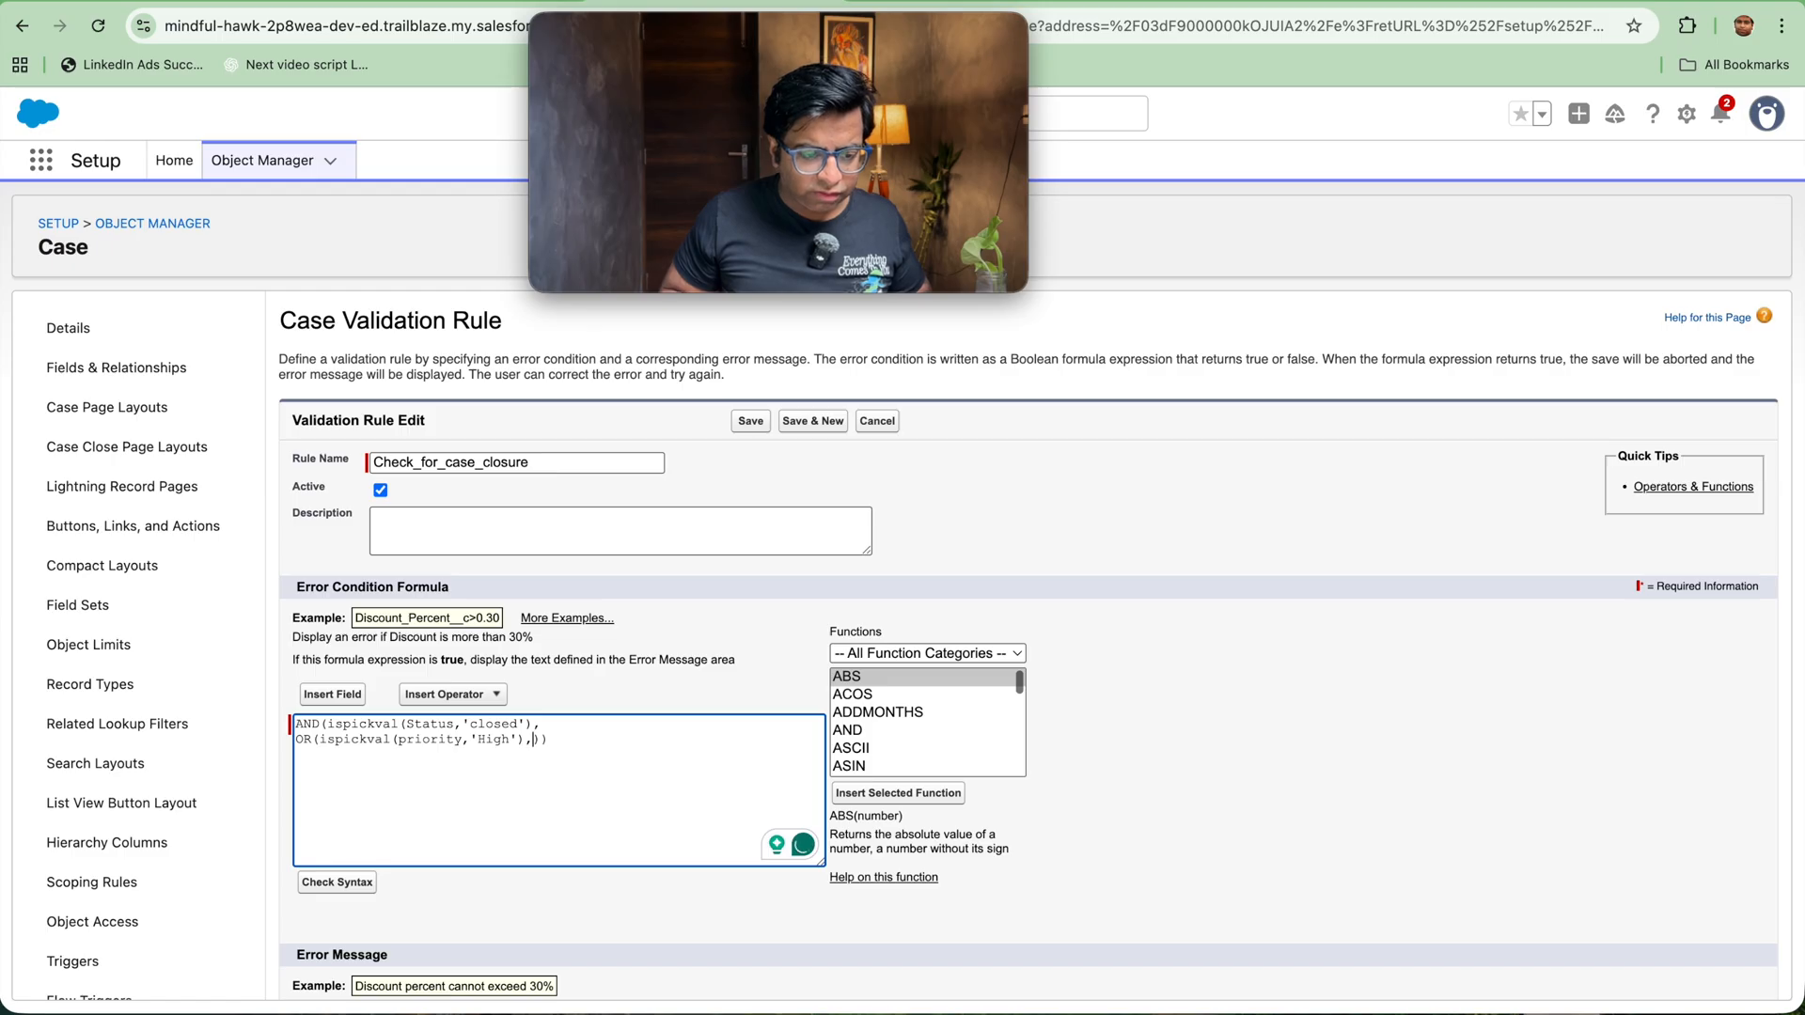
key("BackSpace")
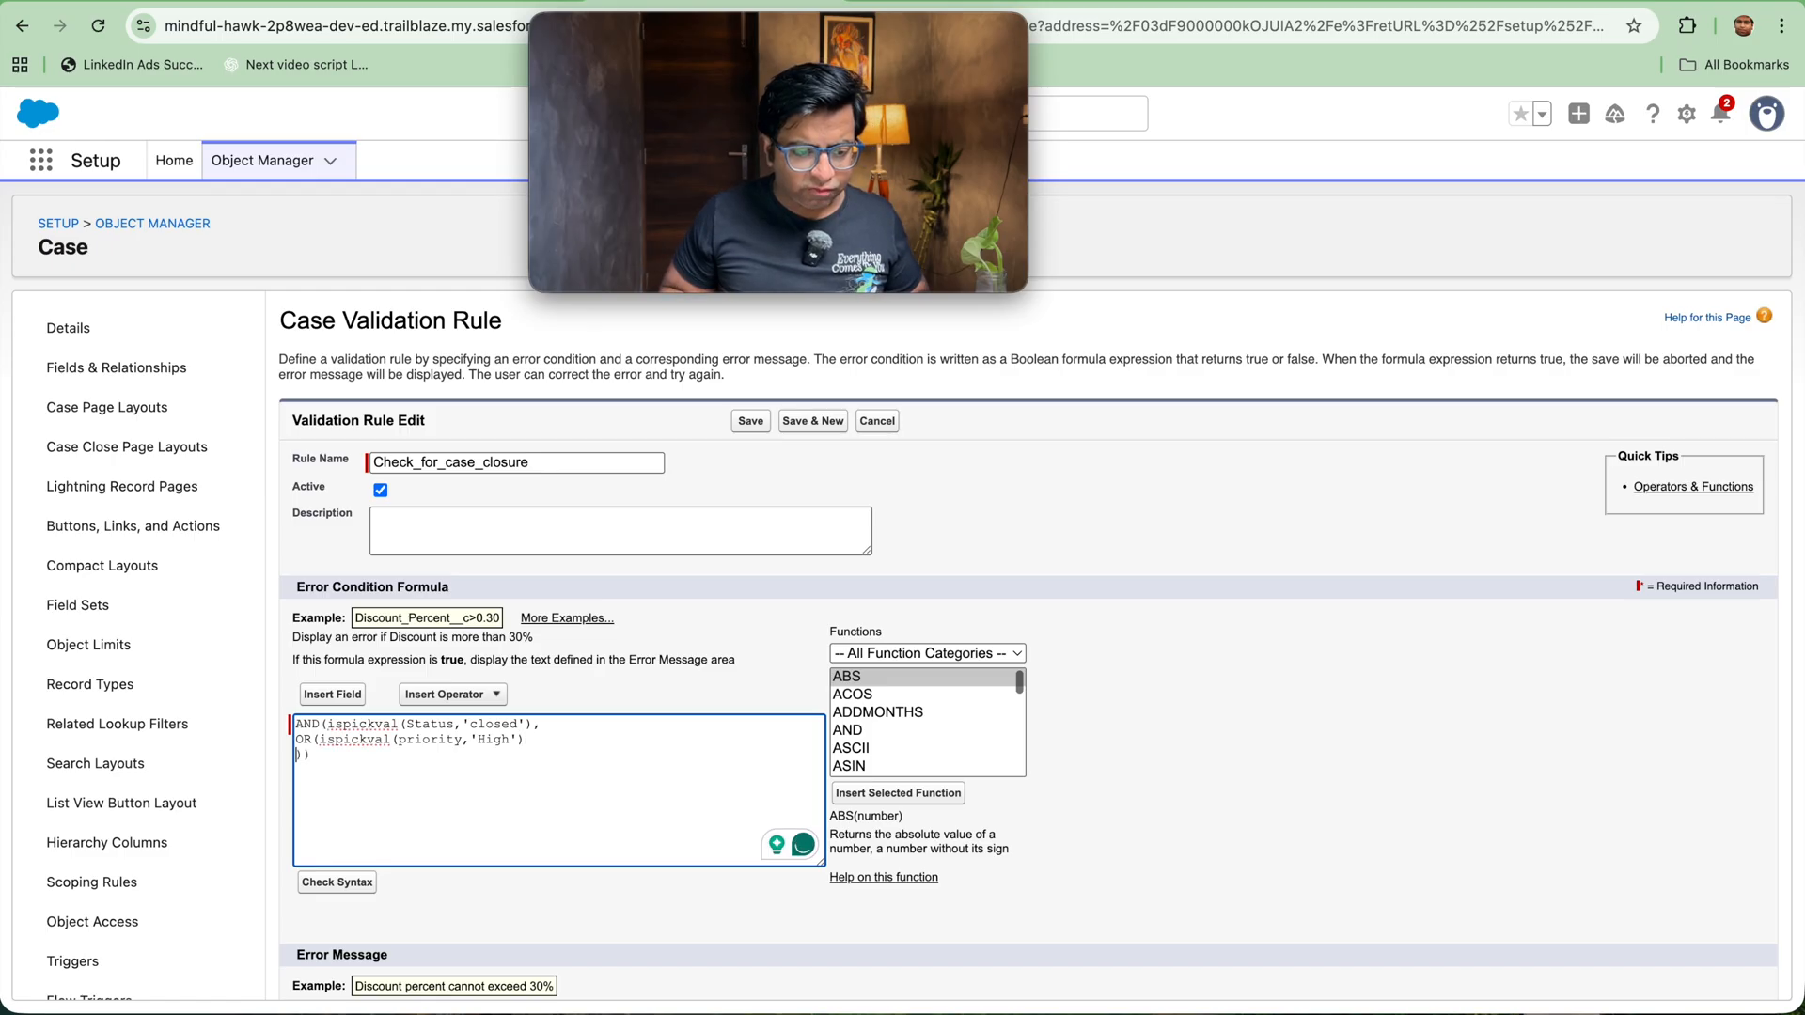
left_click(544, 723)
left_click(526, 743)
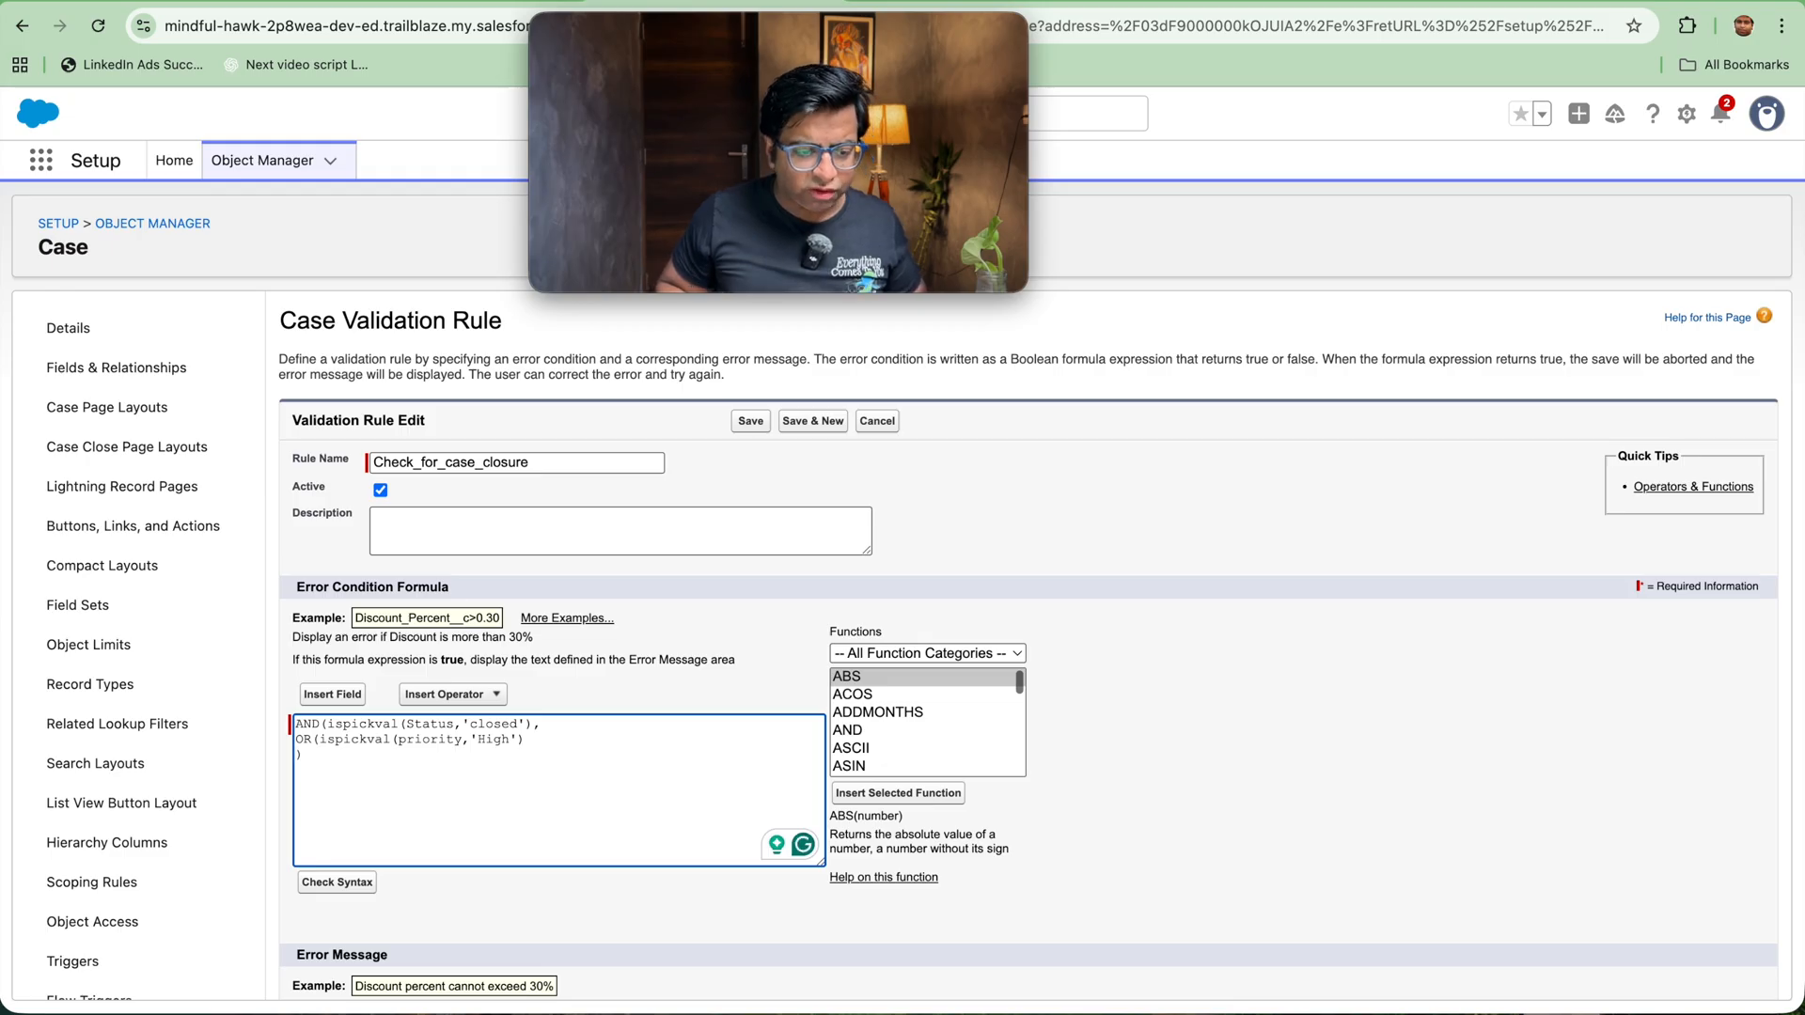
Step: Add a second OR condition on a new line that uses ispickval to check Customer_tier__c for 'Platinum'
left_click(546, 745)
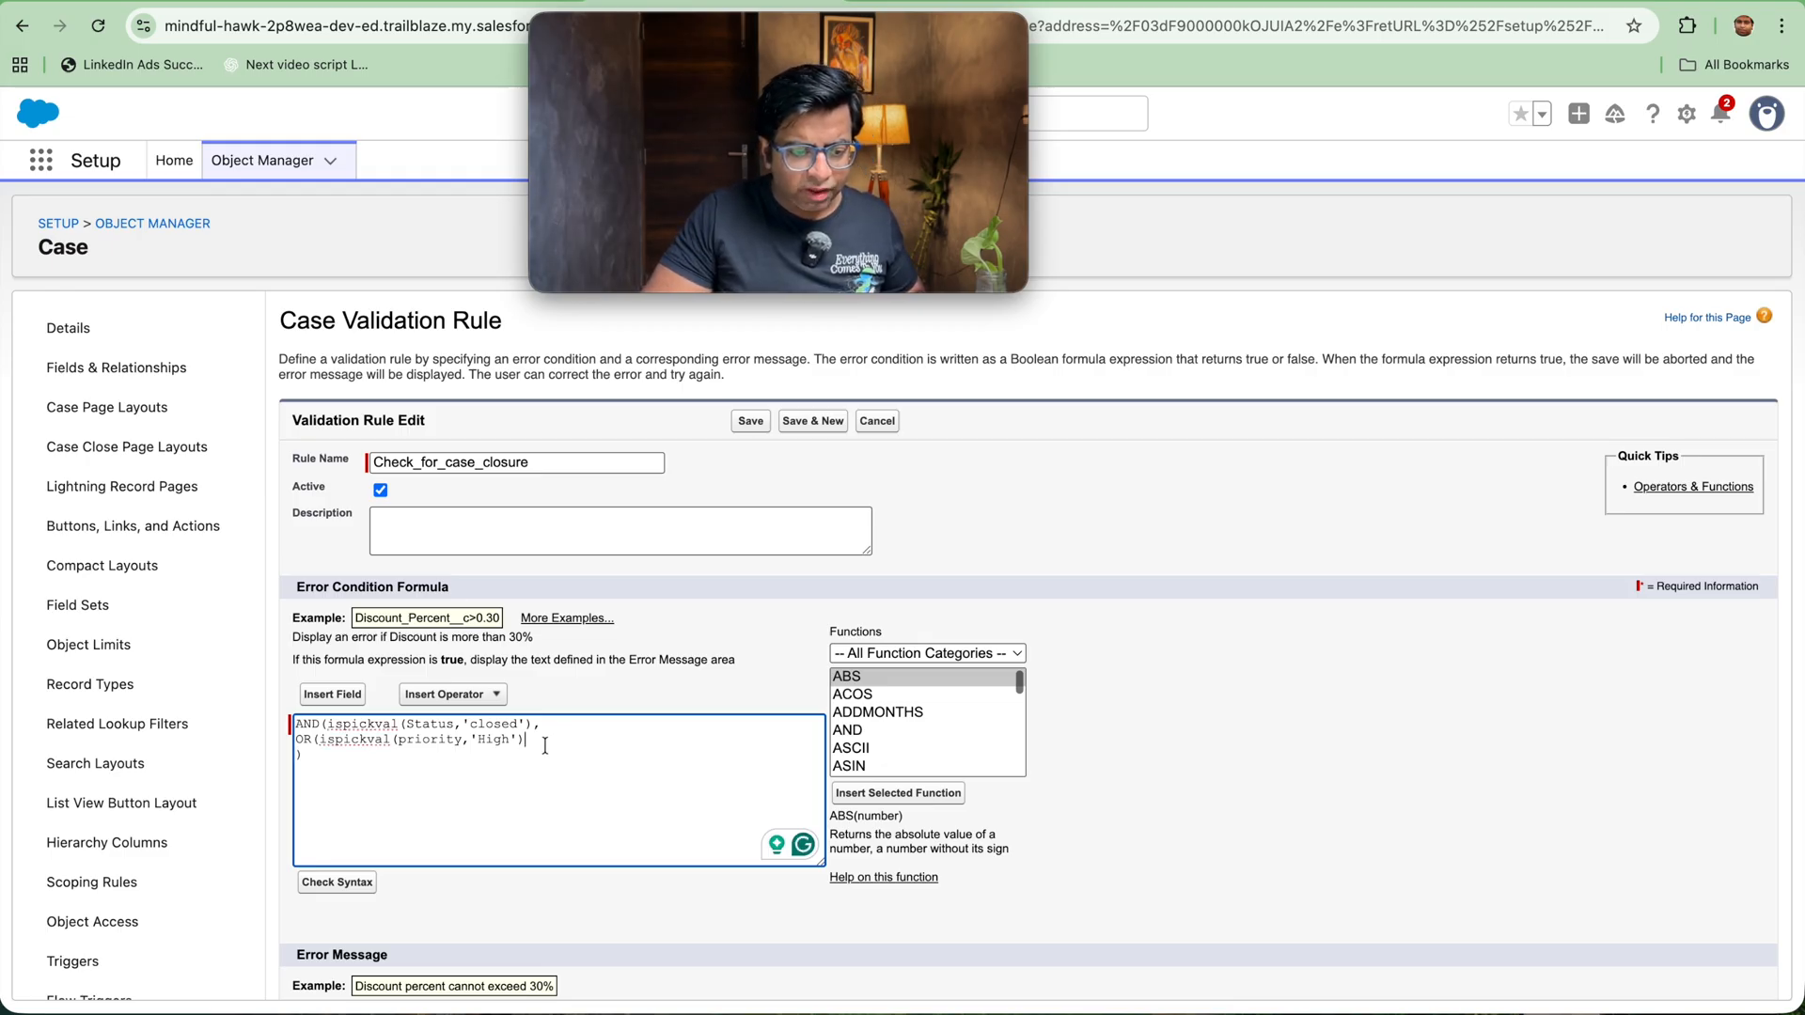
type(",")
key("Return")
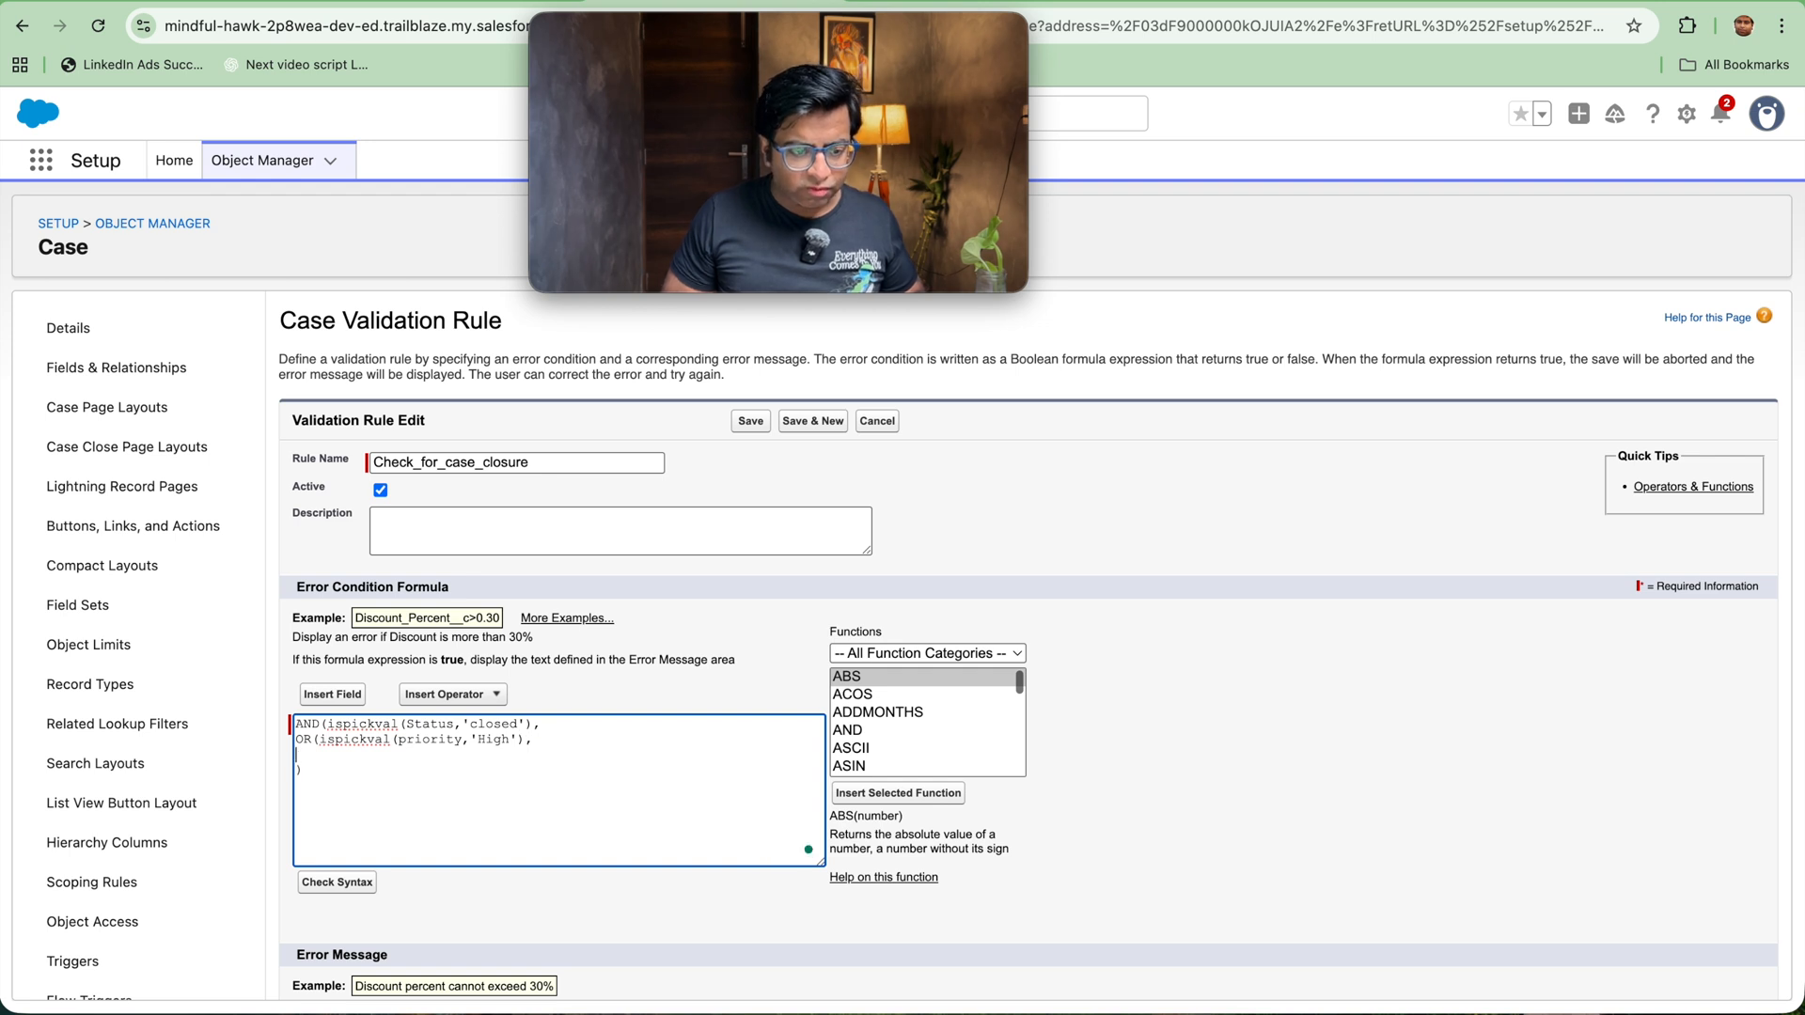
type("is")
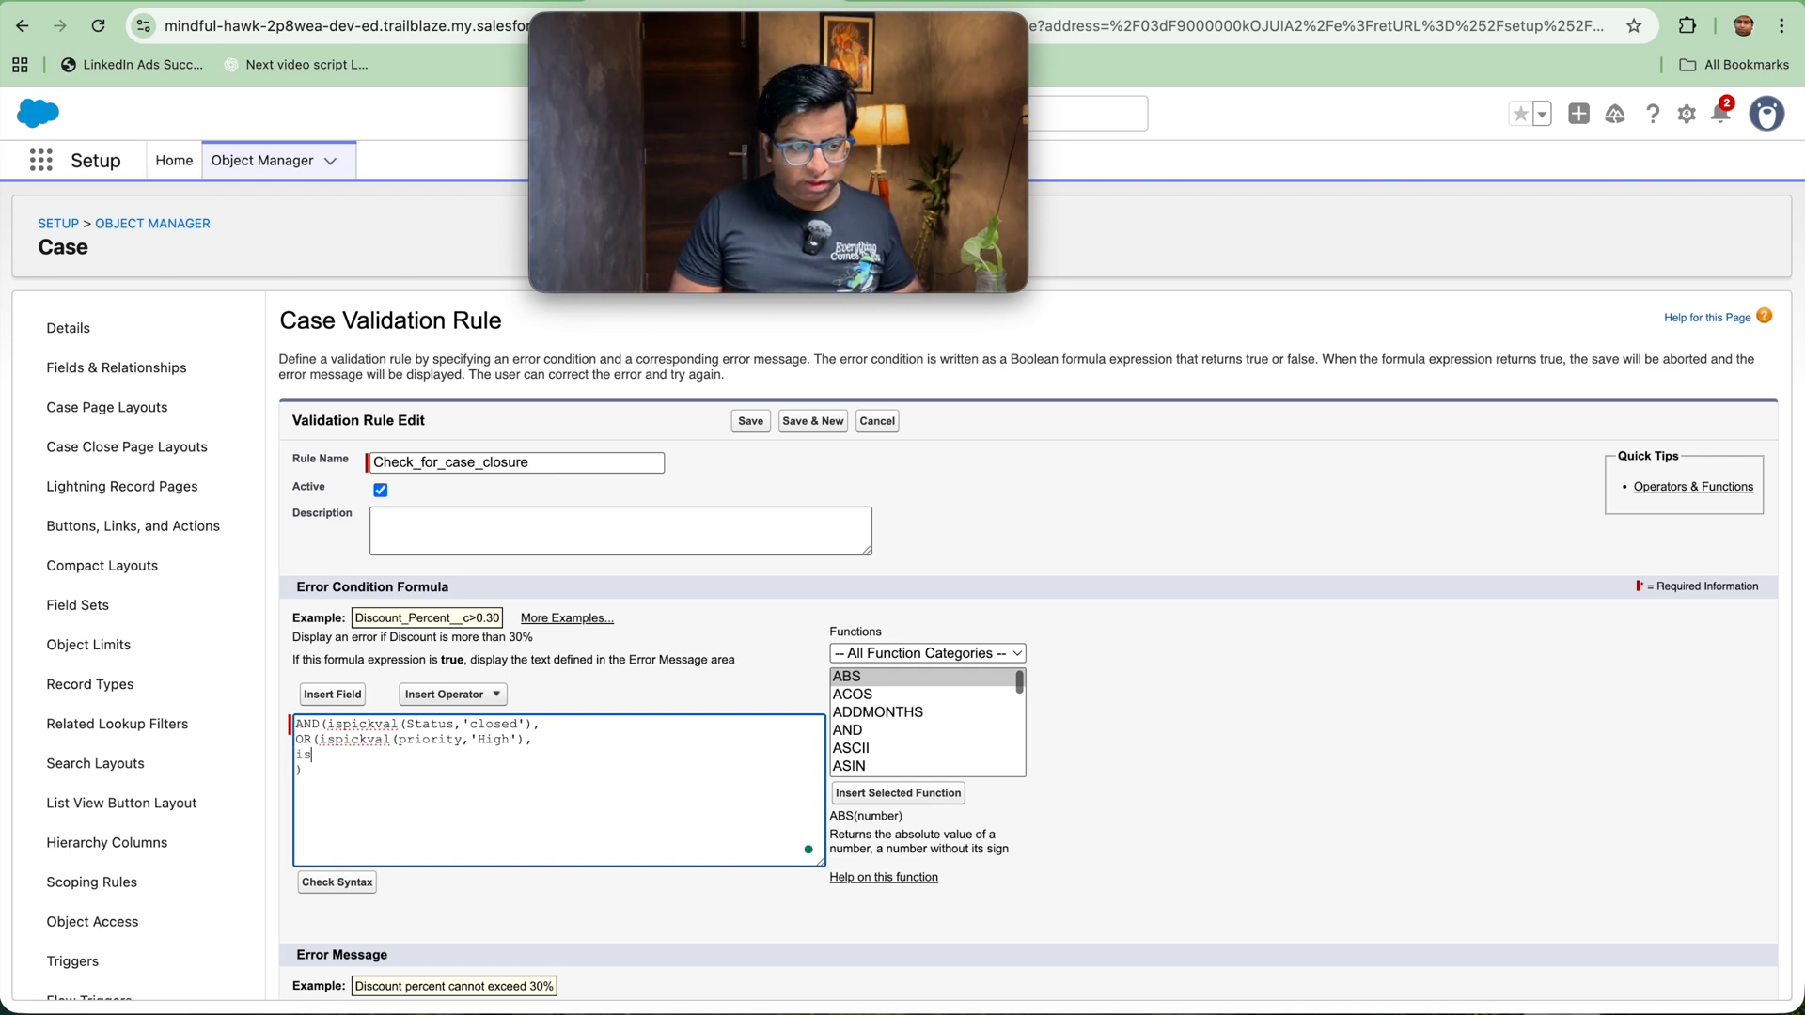
type("pic")
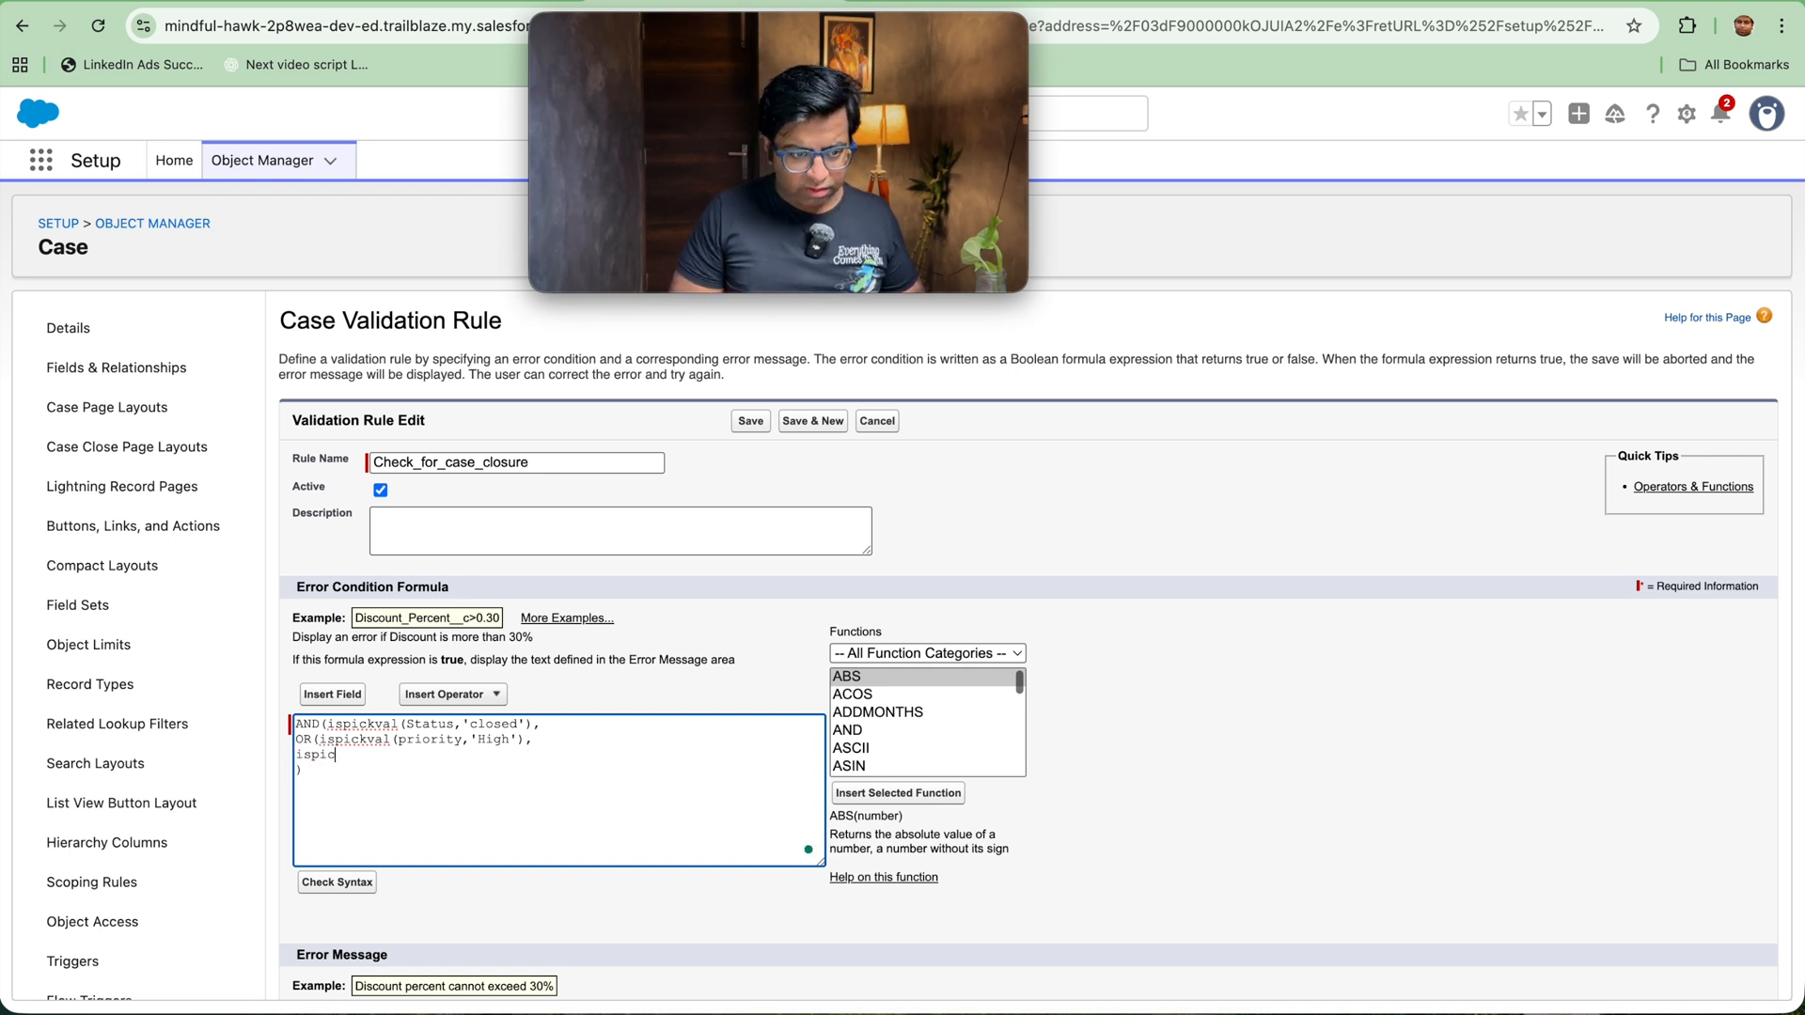
type("kval()'Custom")
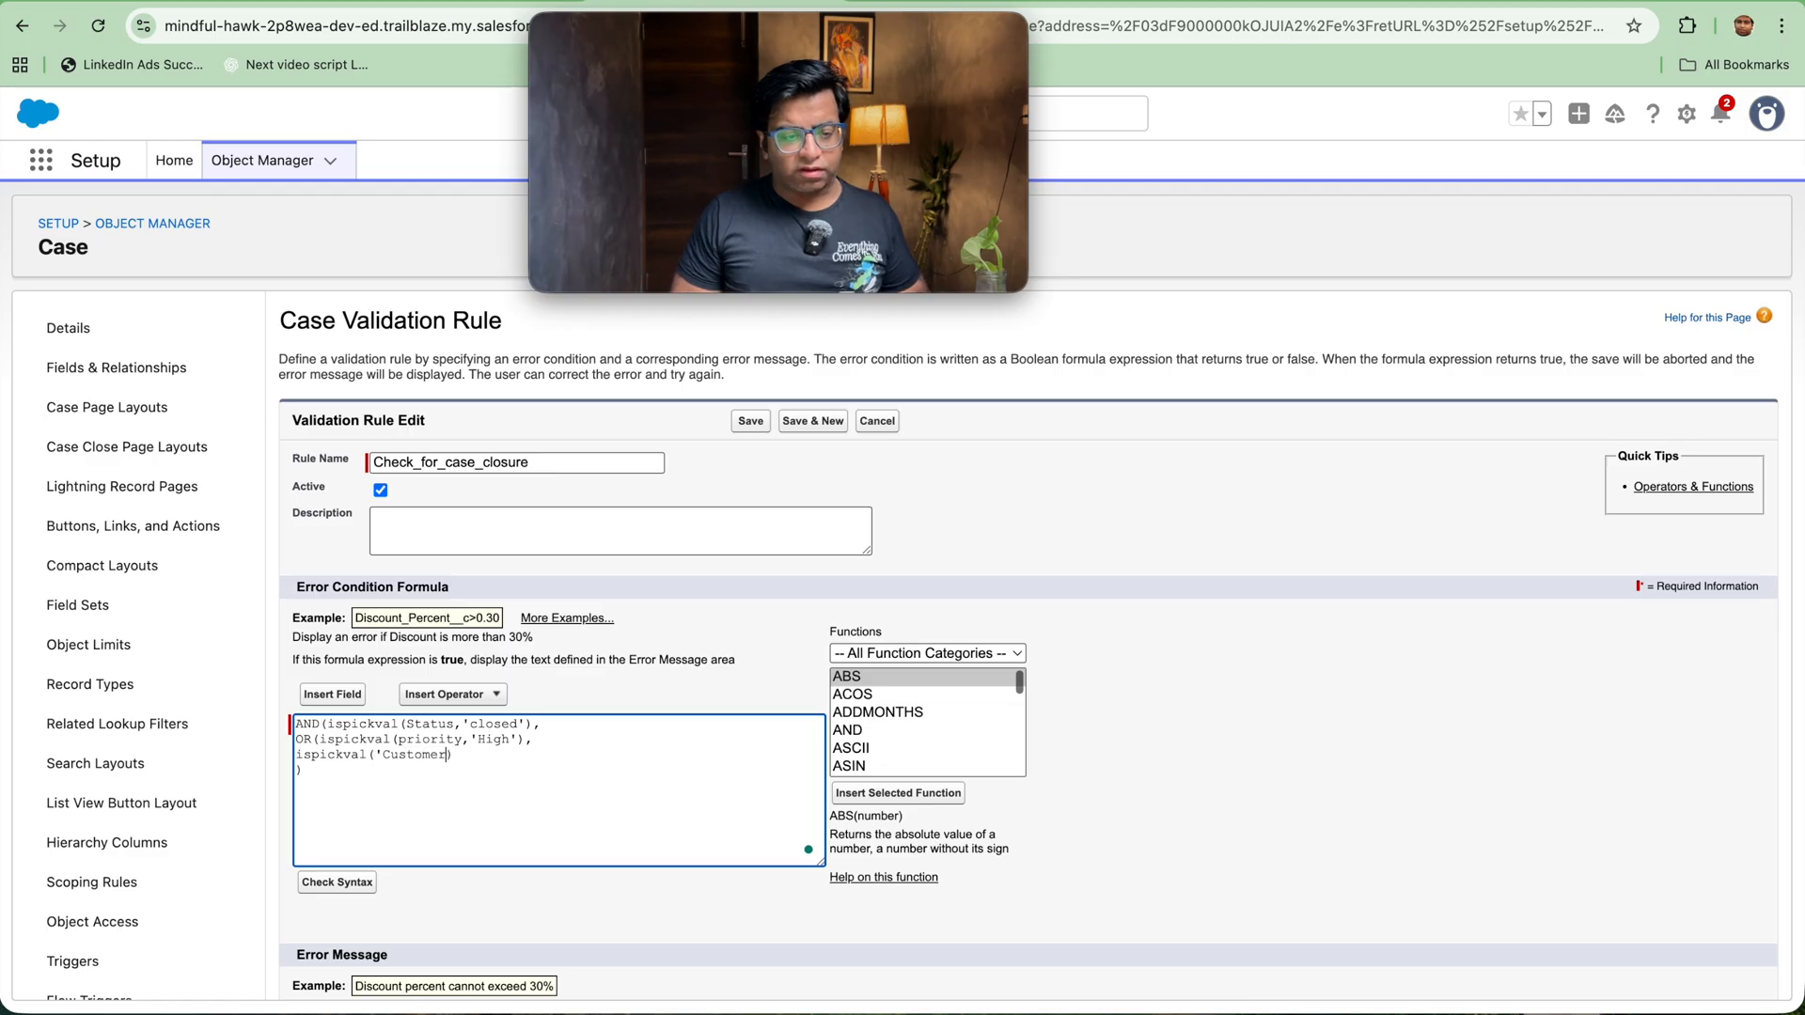
type("er_tier")
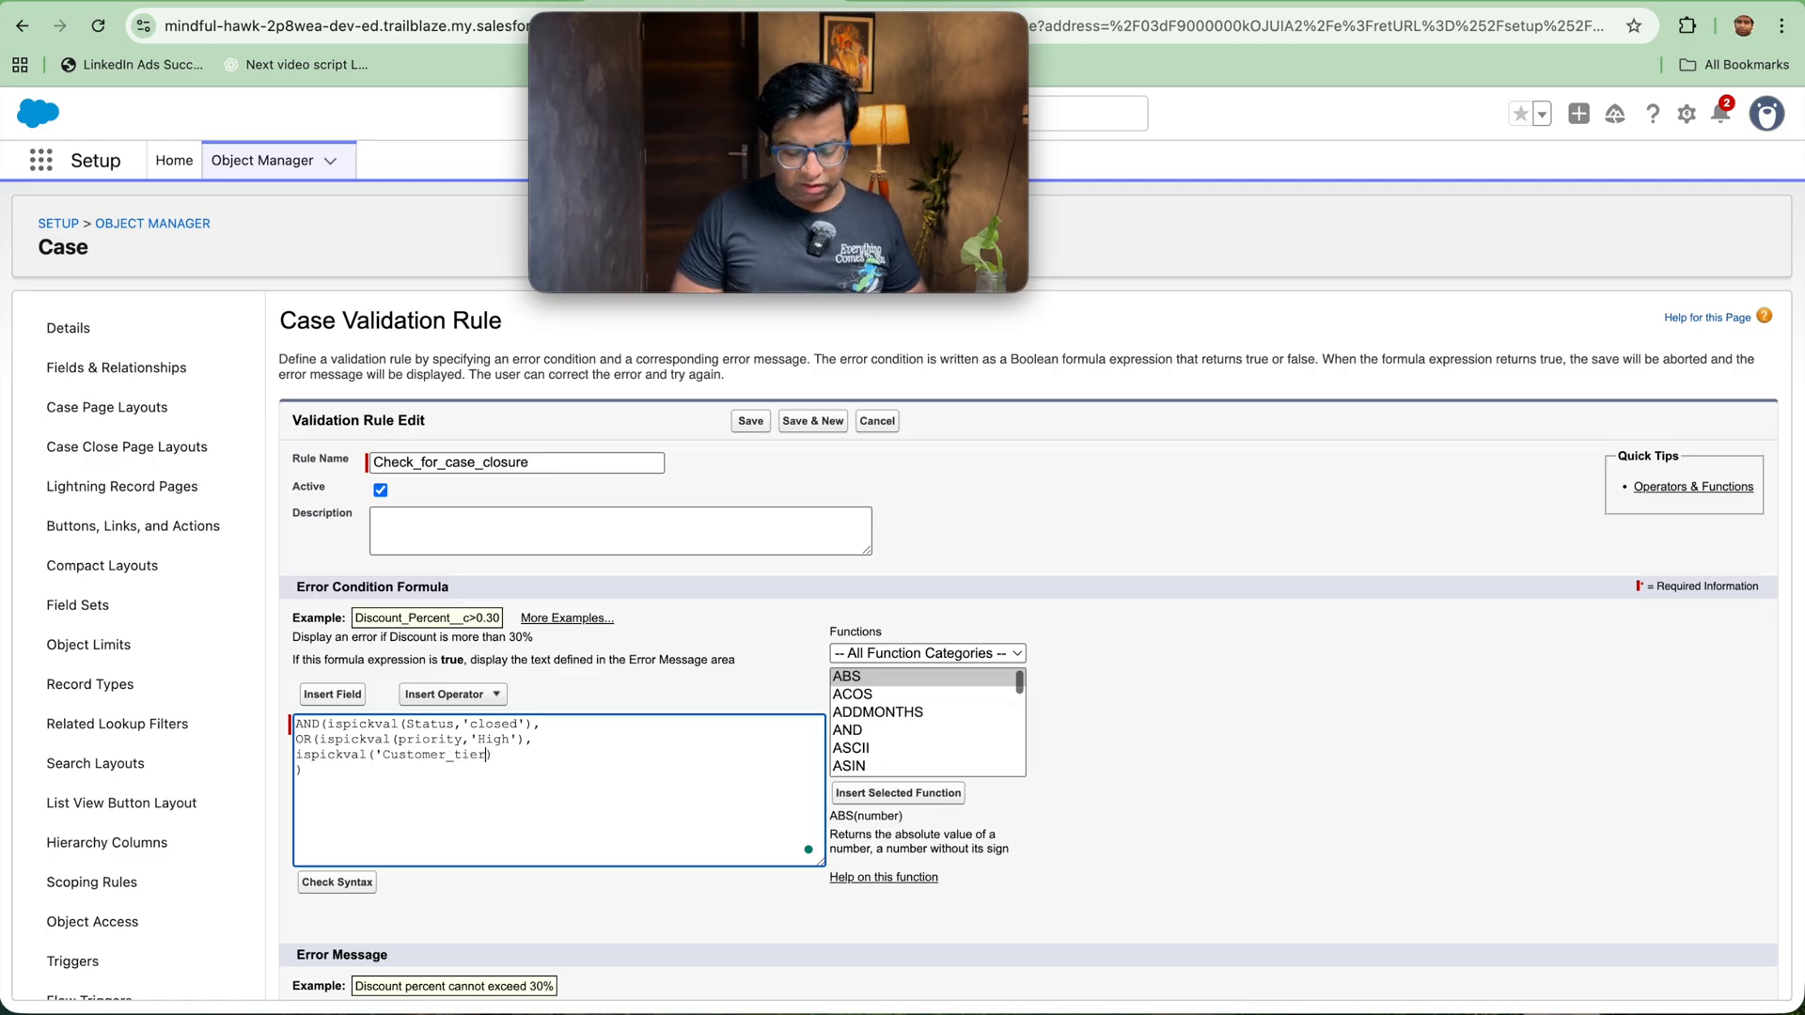
type("__c,")
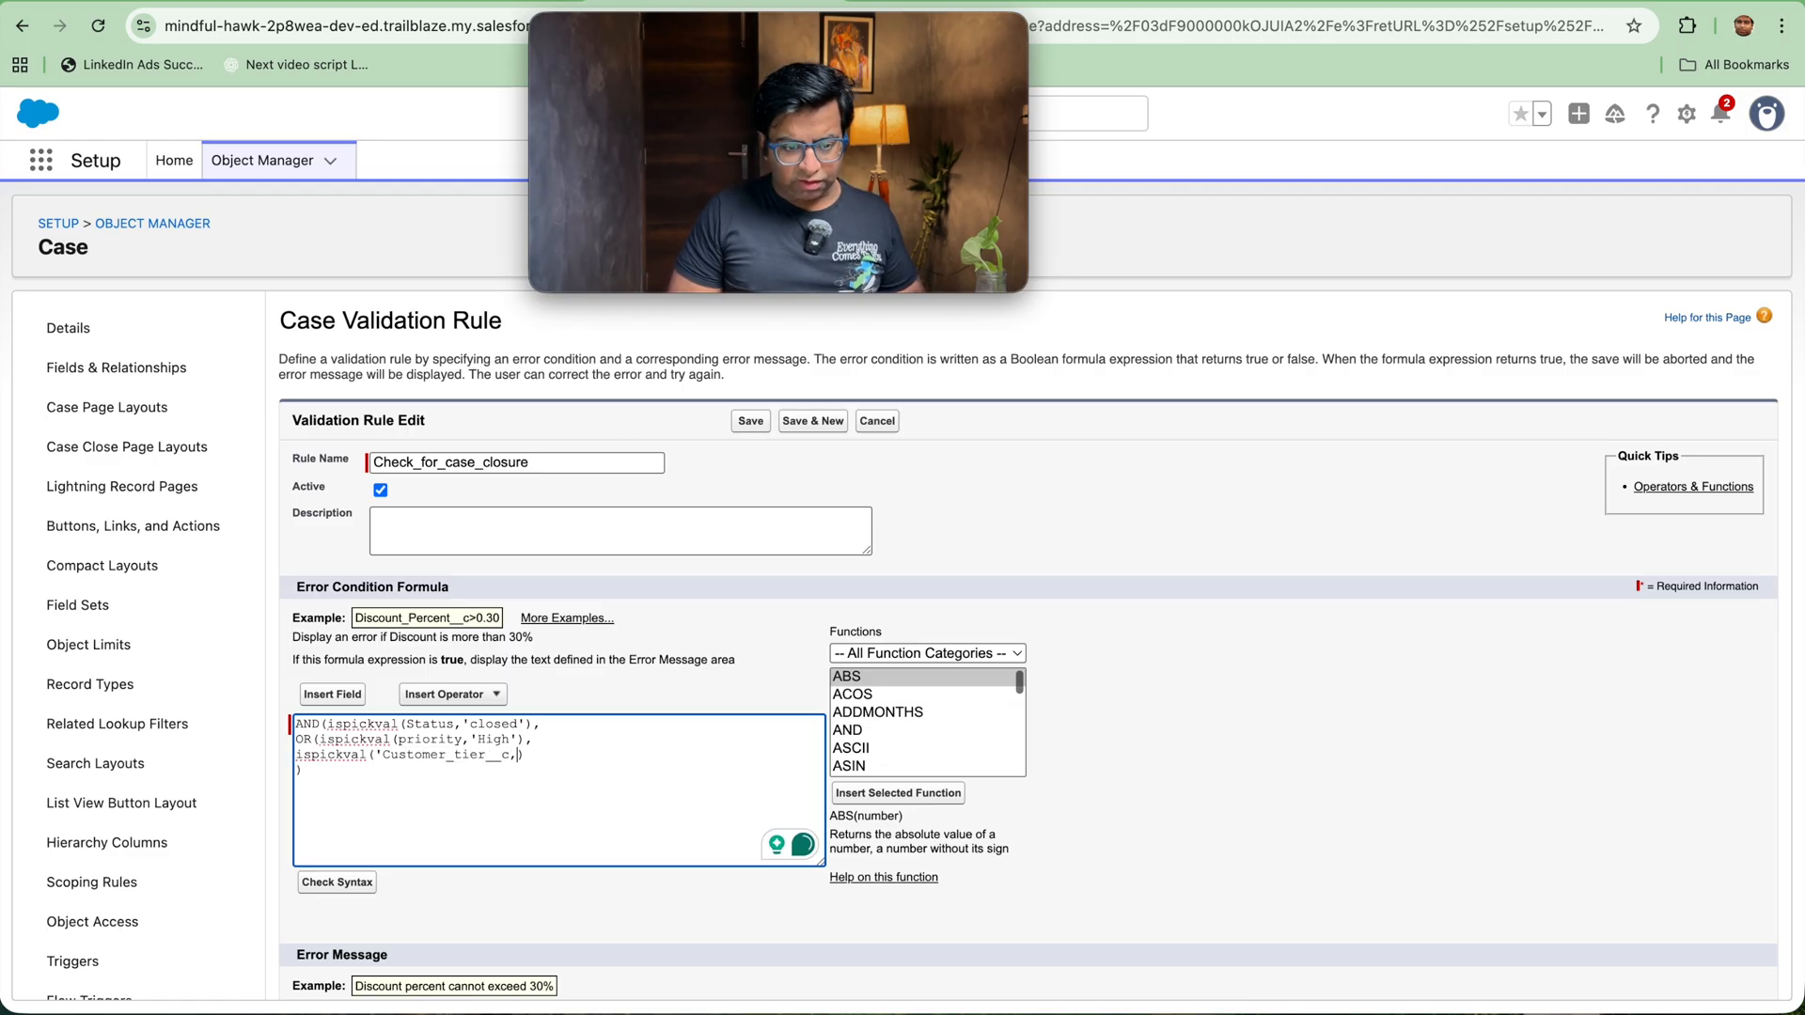
type("''")
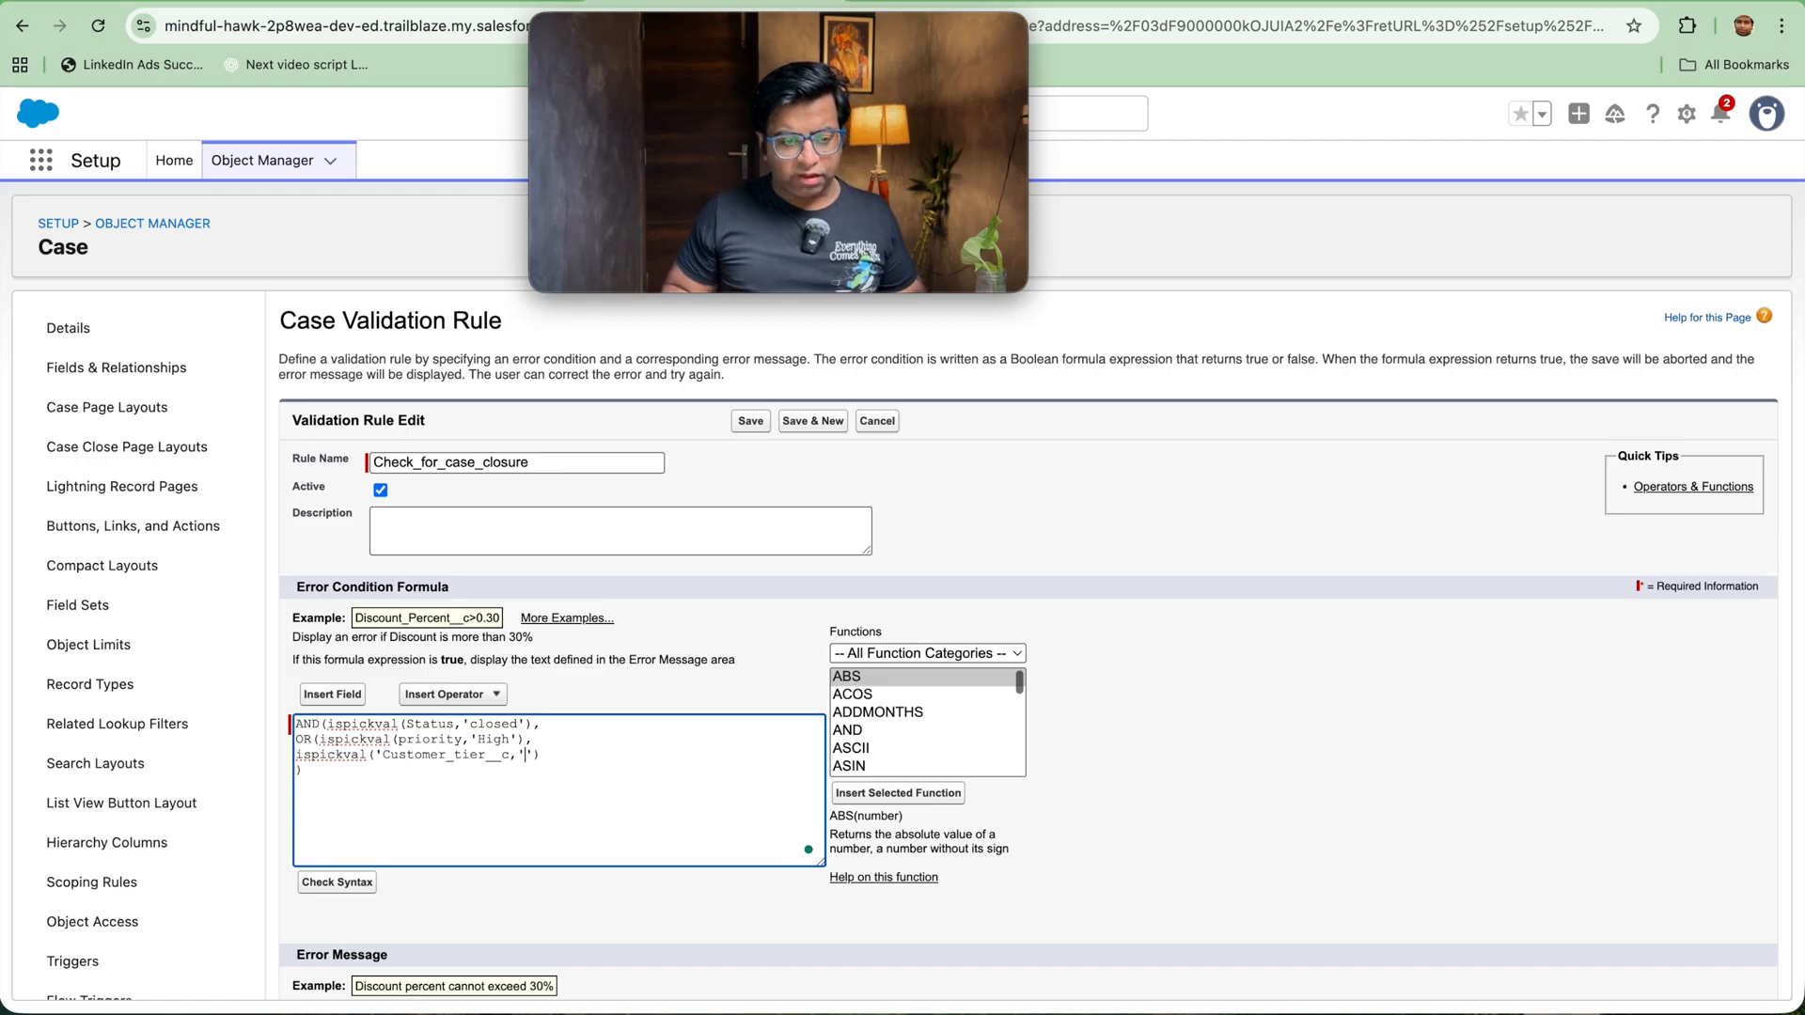
type("Platinum")
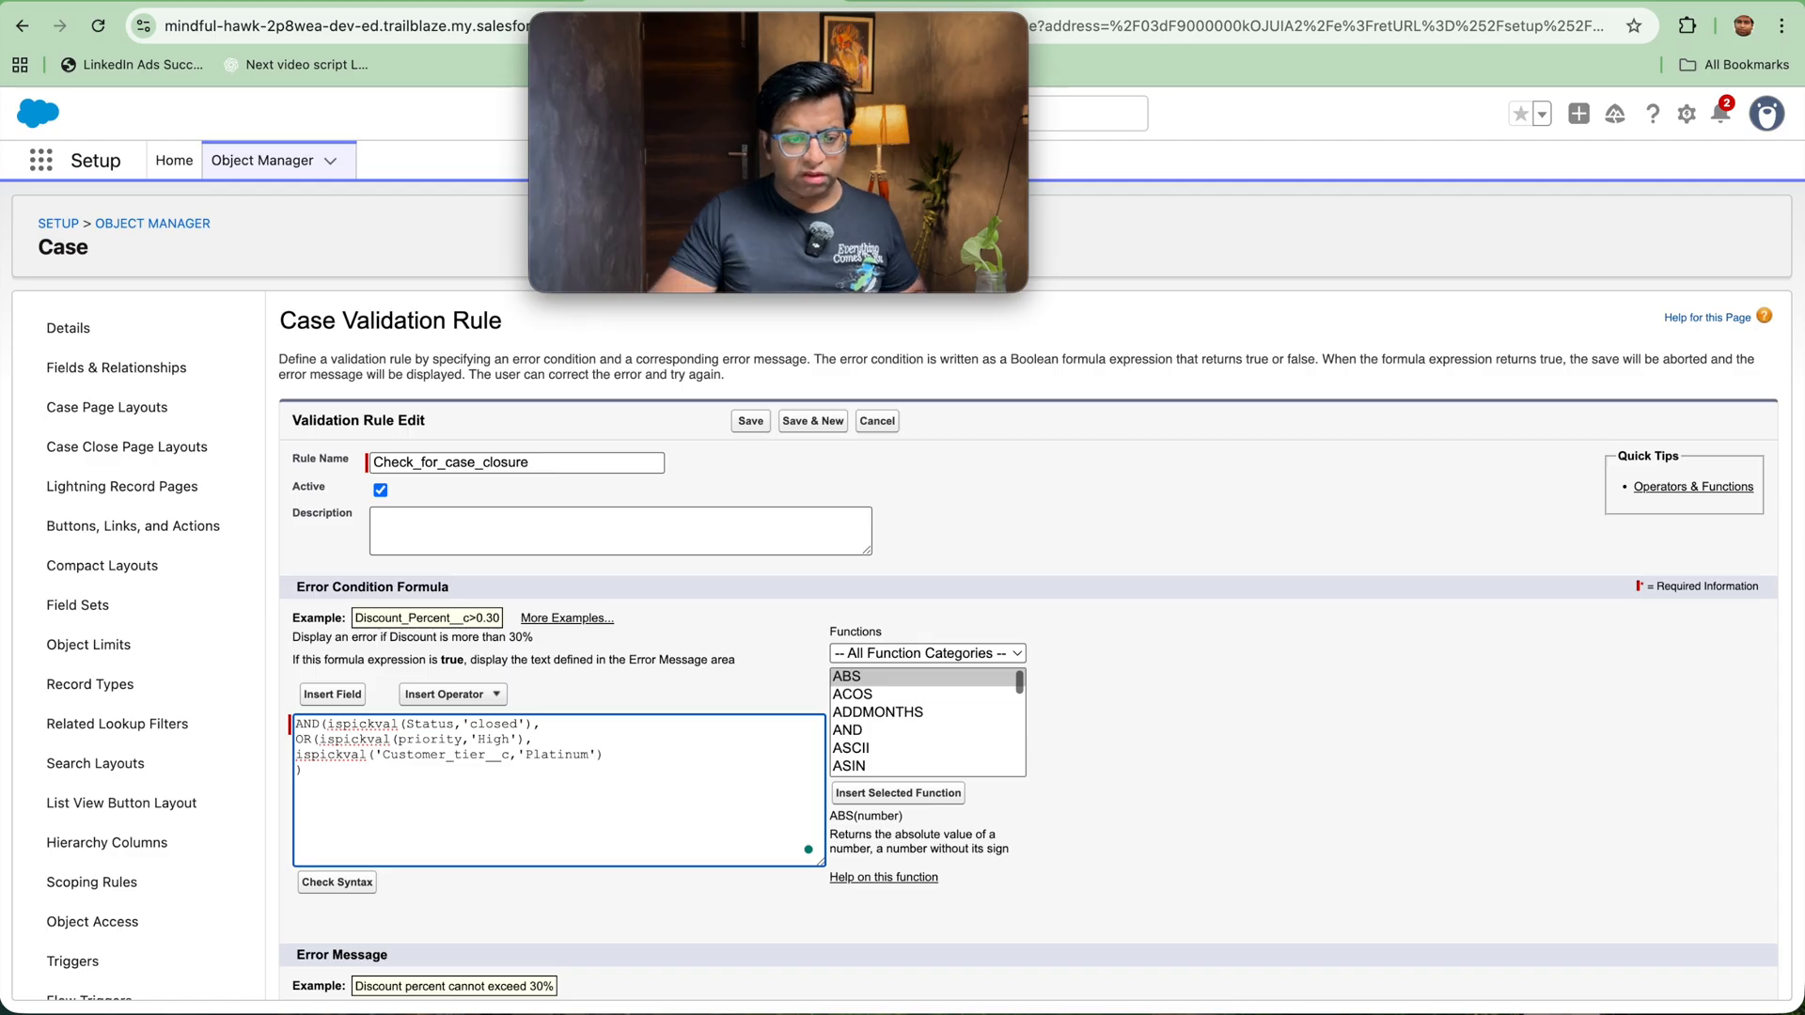
Step: Check the syntax of AND(ISPICKVAL(Status, "Closed"), OR(ISPICKVAL(Priority, "High"), ISPICKVAL(Customer_Tier__c, "Platinum"))) and save the rule
left_click(358, 893)
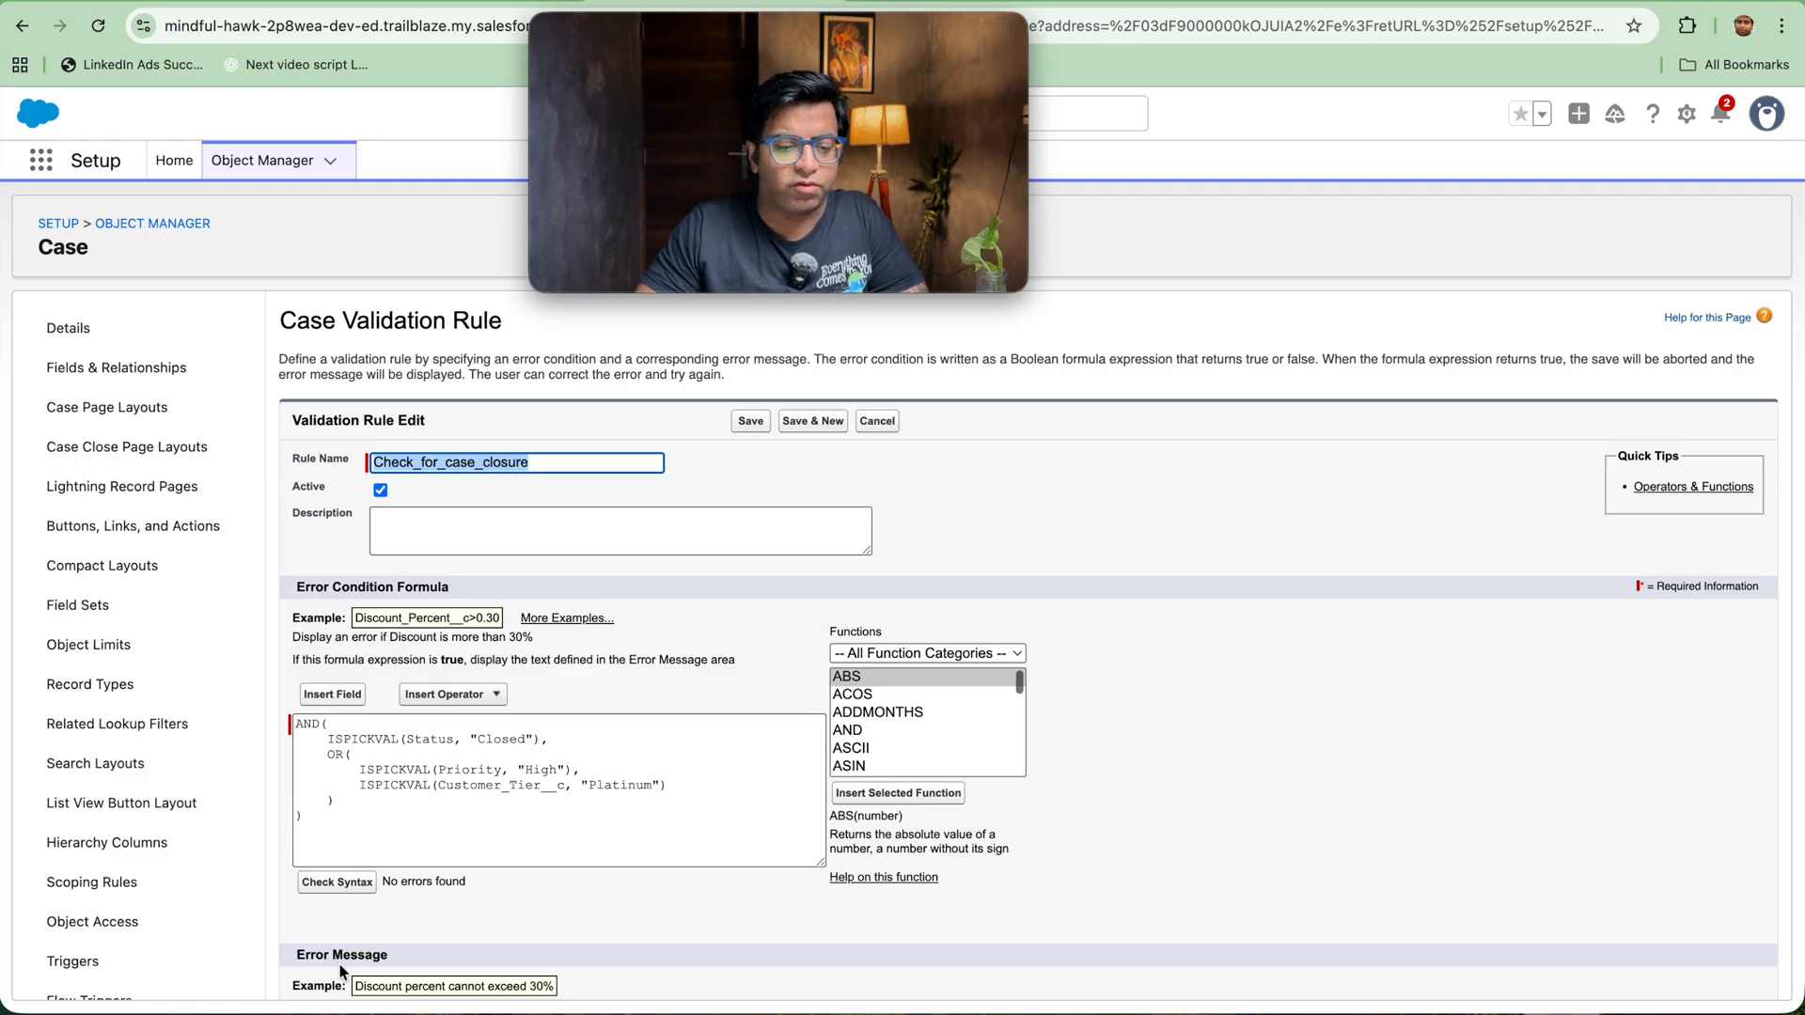
left_click(743, 425)
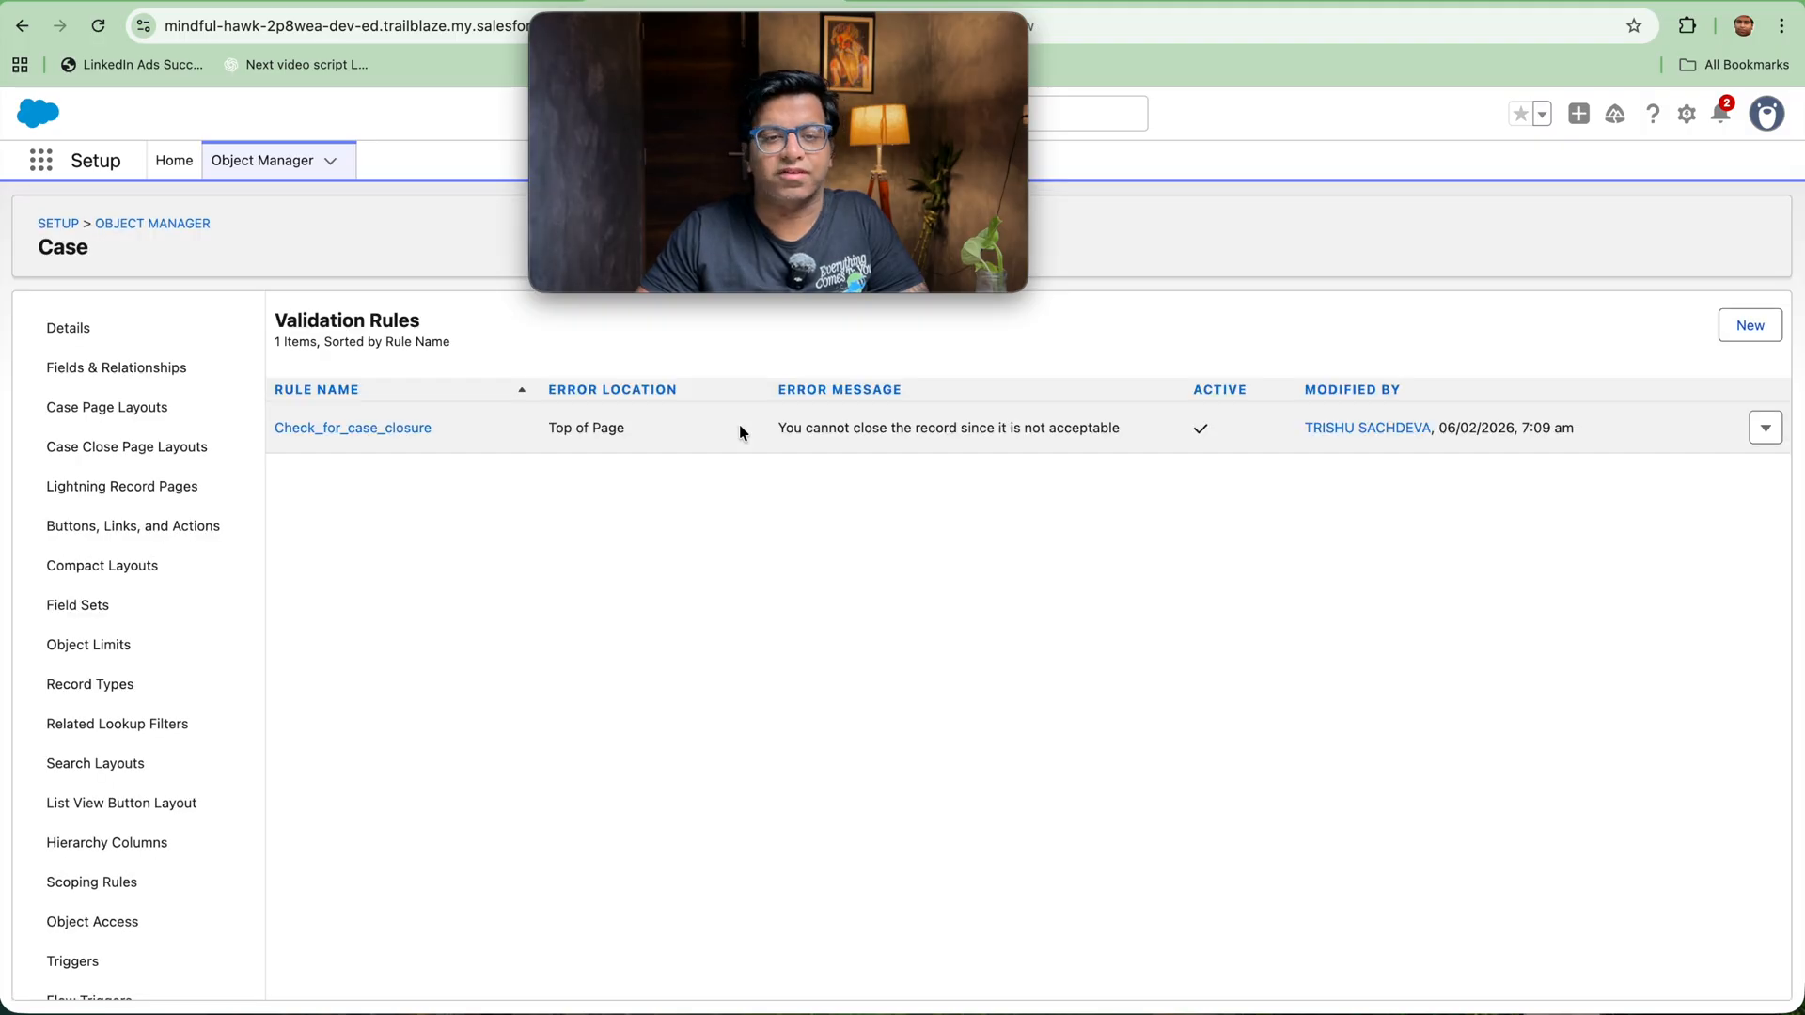
Step: Return to the escalated High-priority case record, open its details for editing and look through the Priority and Status options
key("ctrl+Tab")
key("ctrl+Tab")
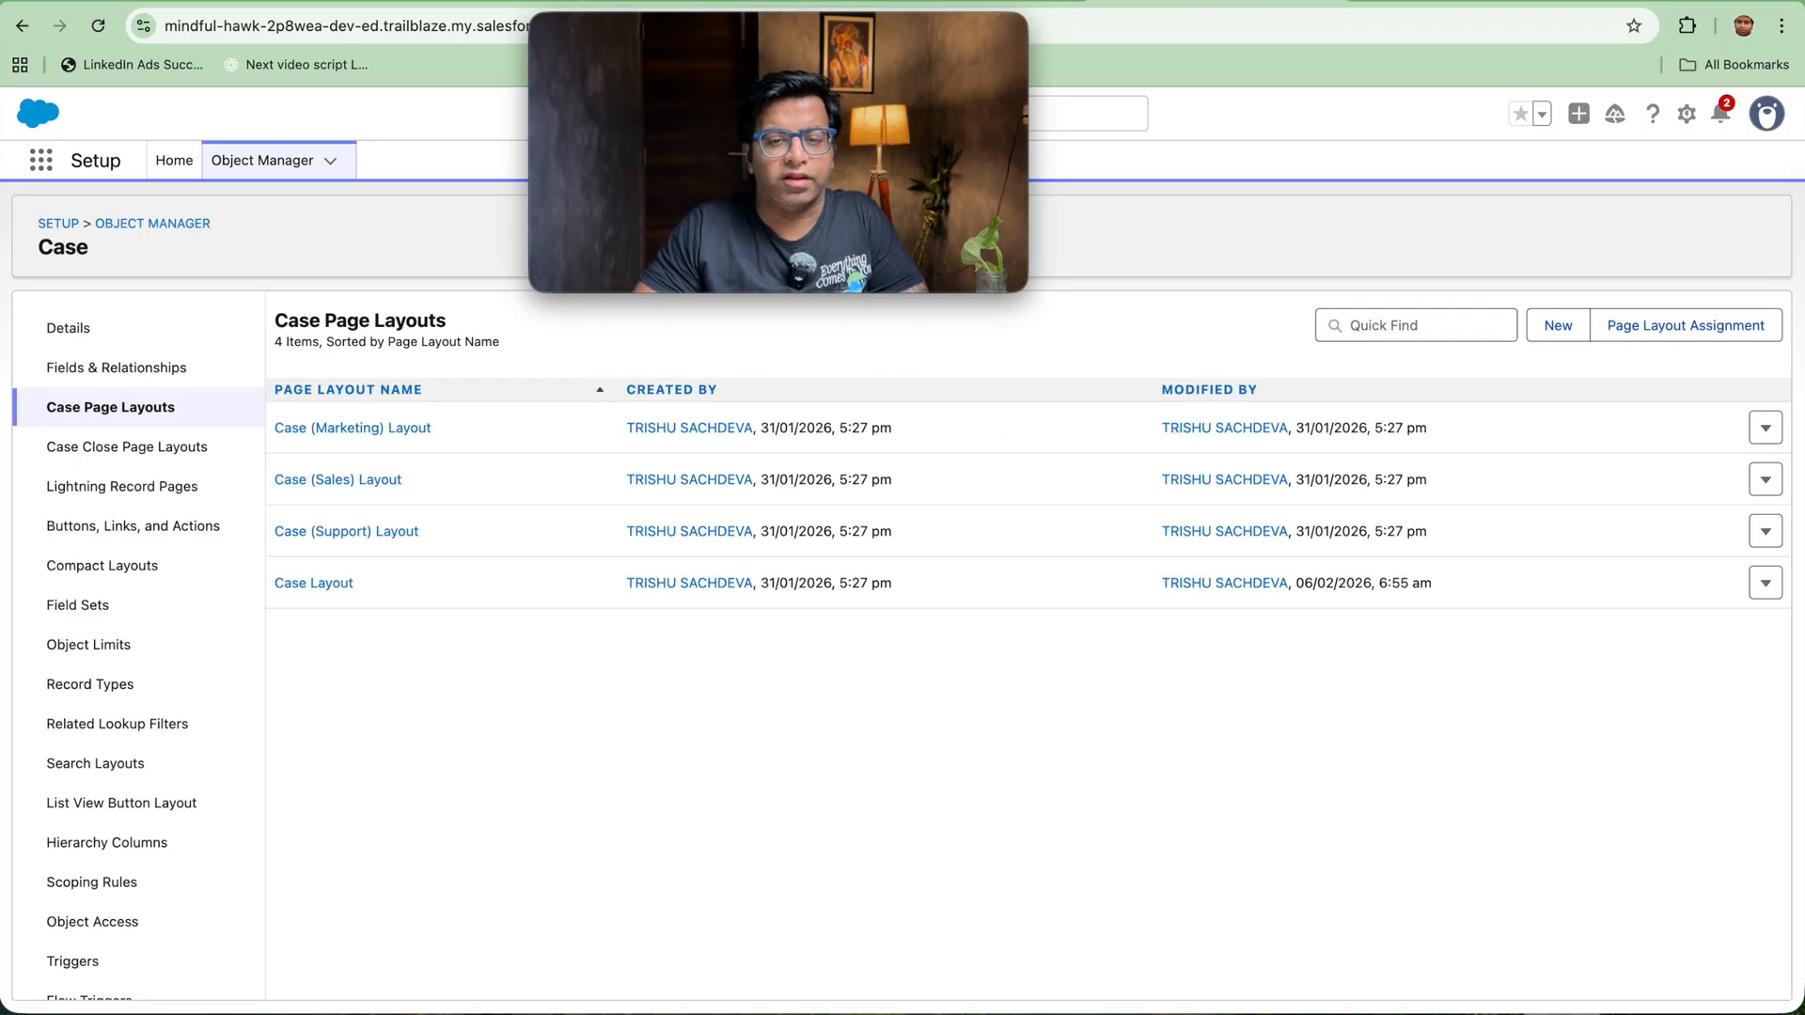
left_click(716, 4)
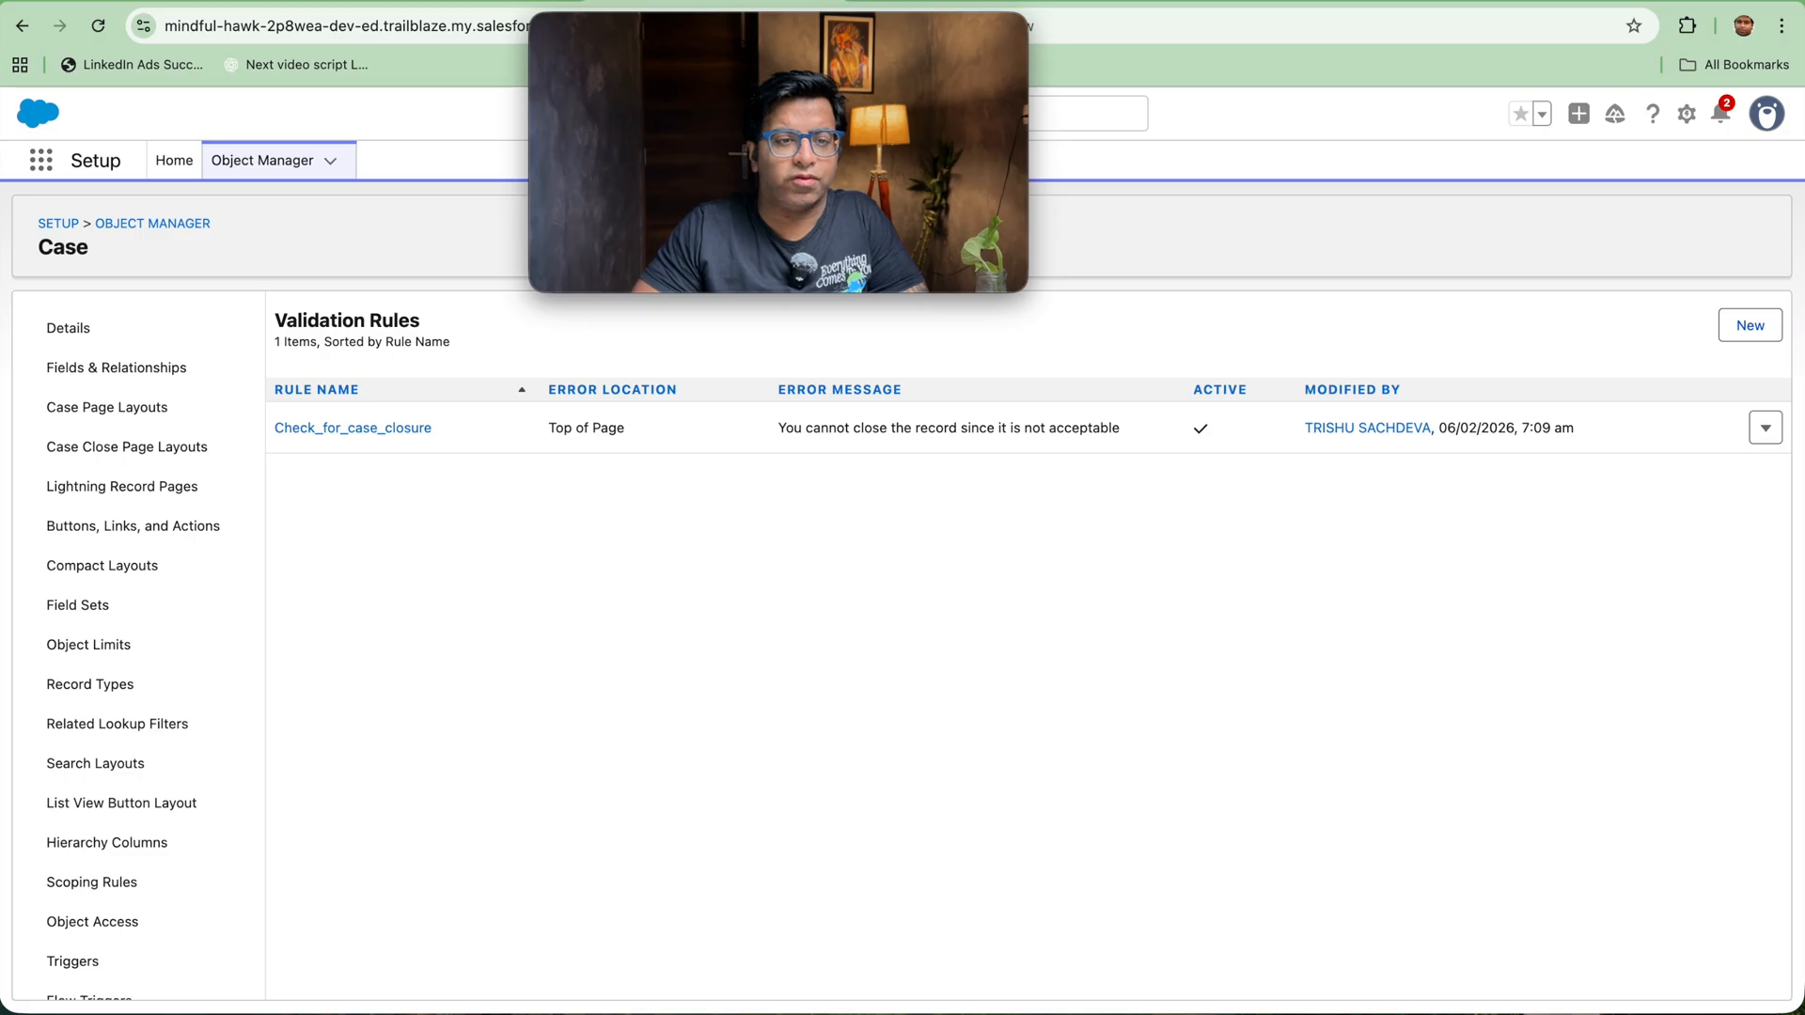
left_click(498, 3)
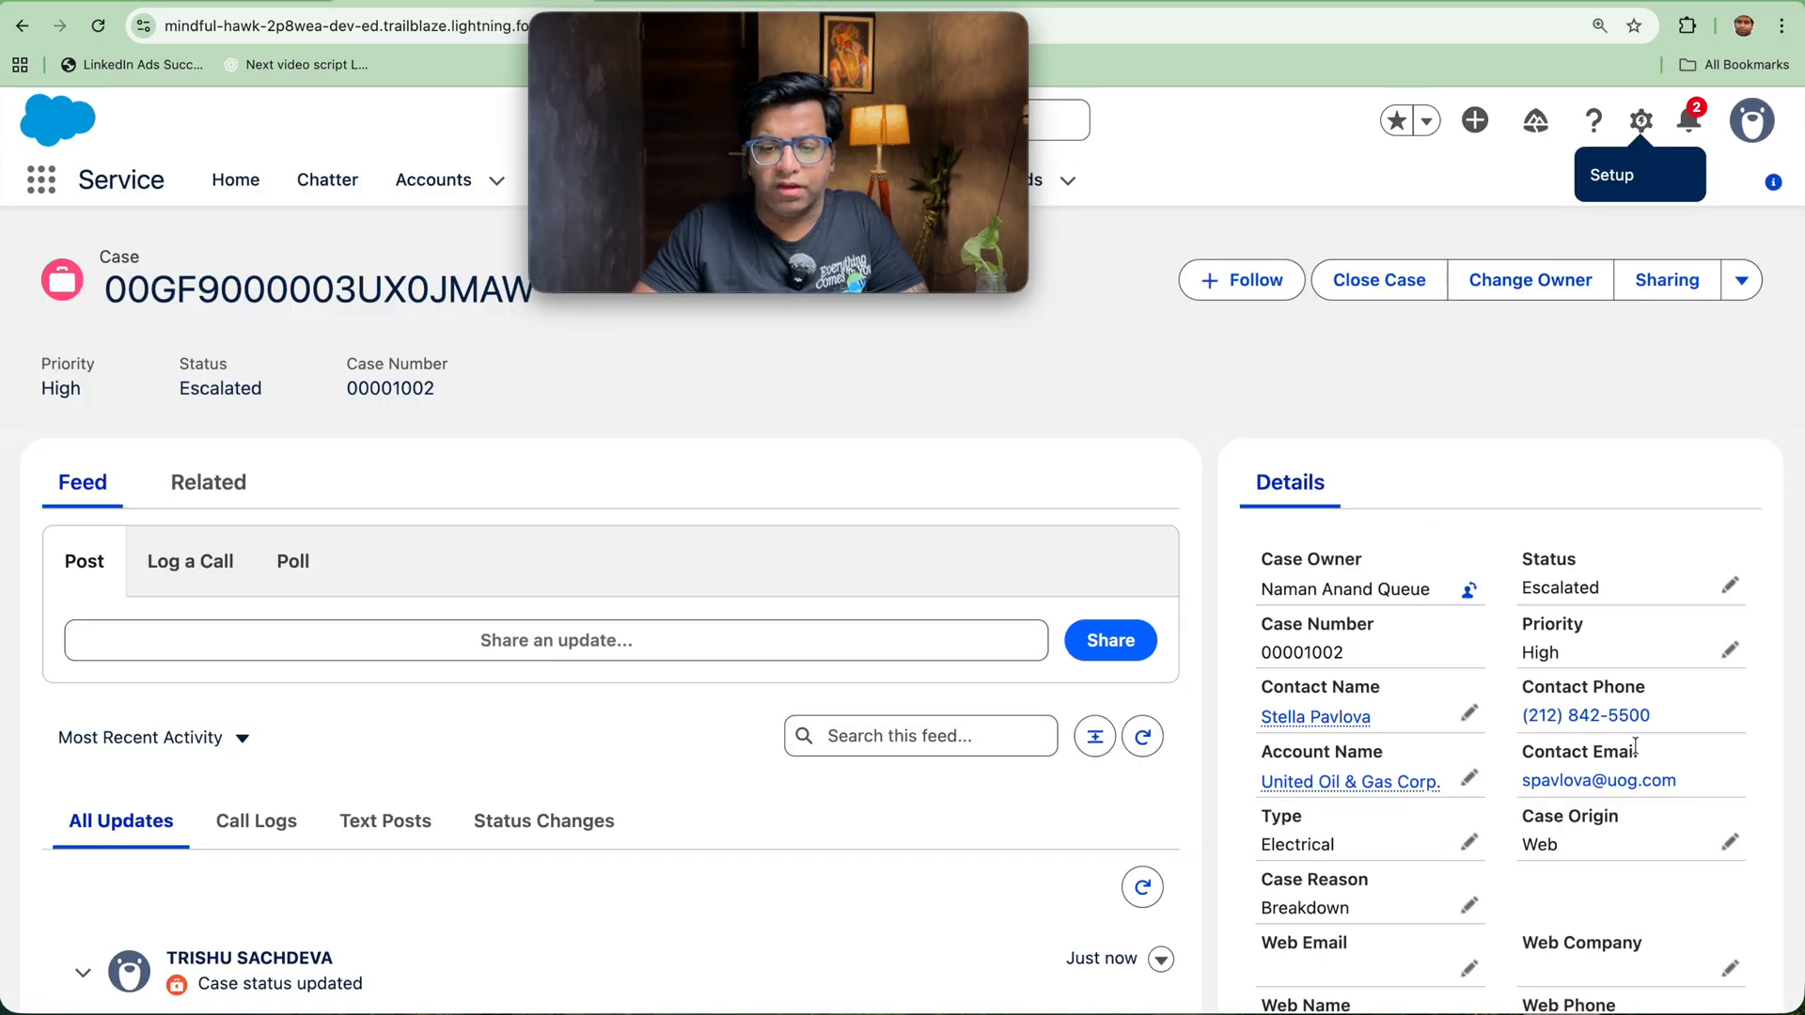
left_click(1730, 651)
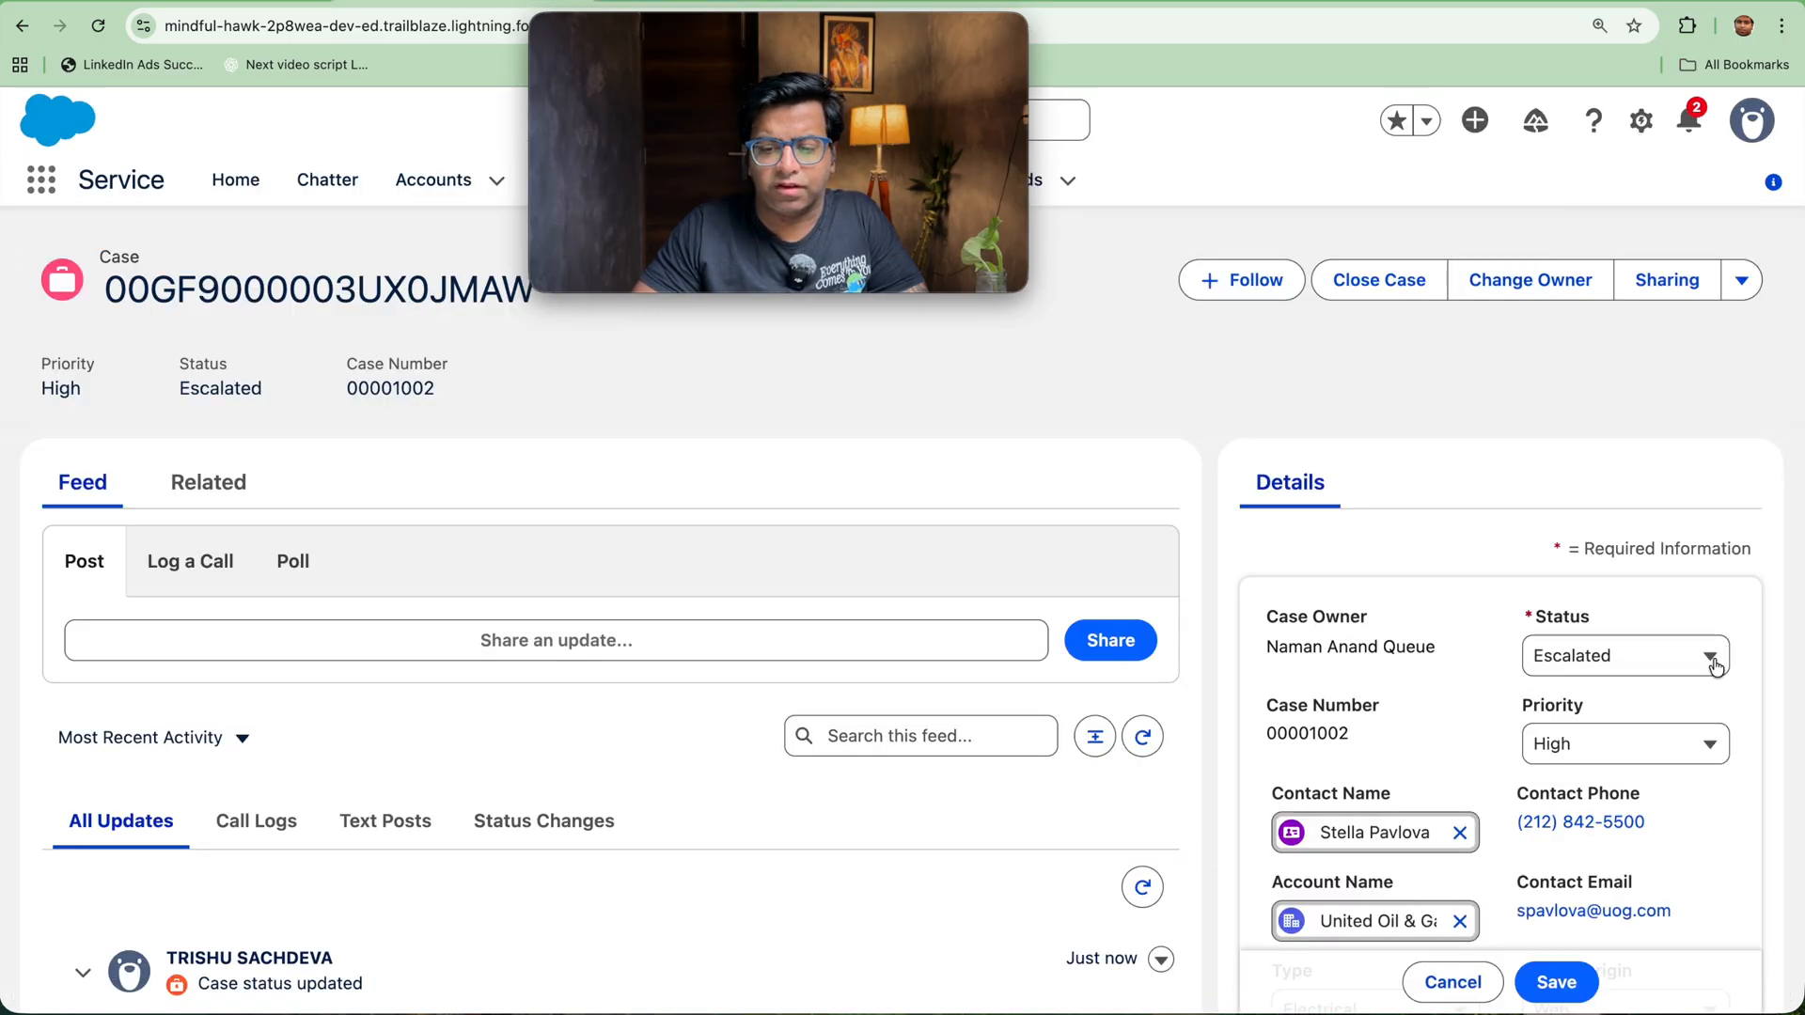
left_click(1689, 736)
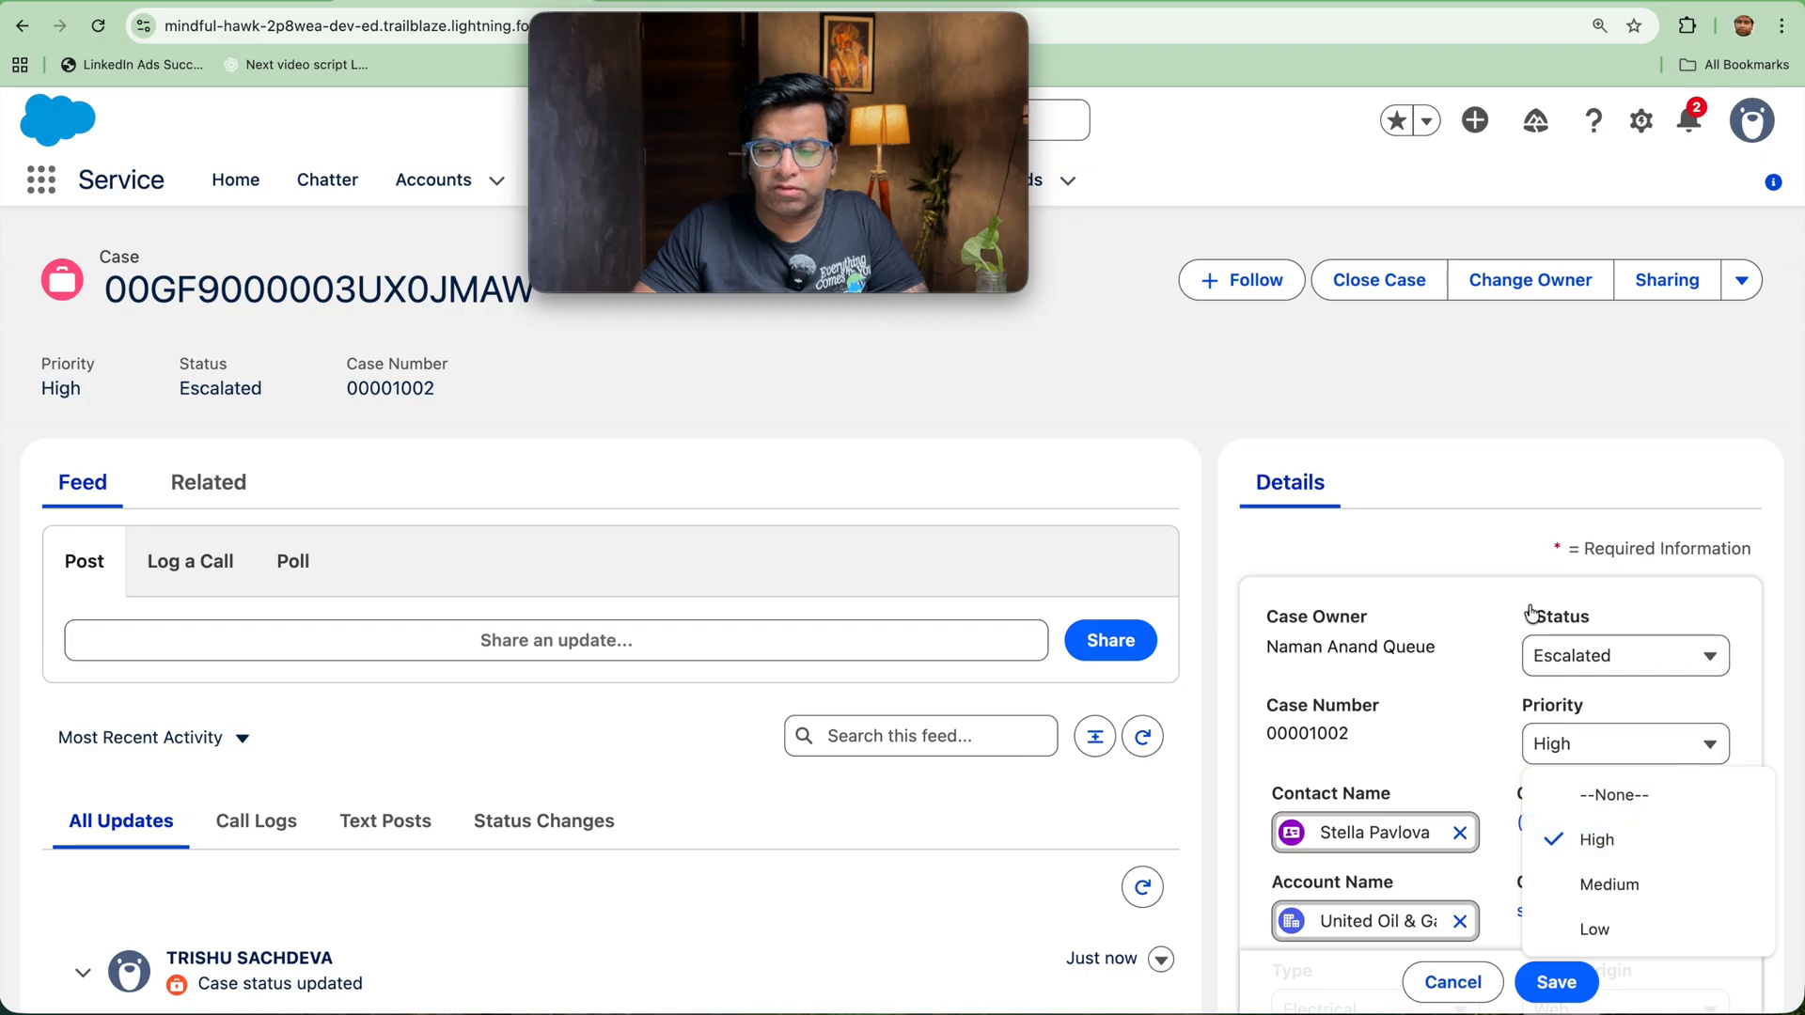
left_click(1534, 649)
left_click(1590, 656)
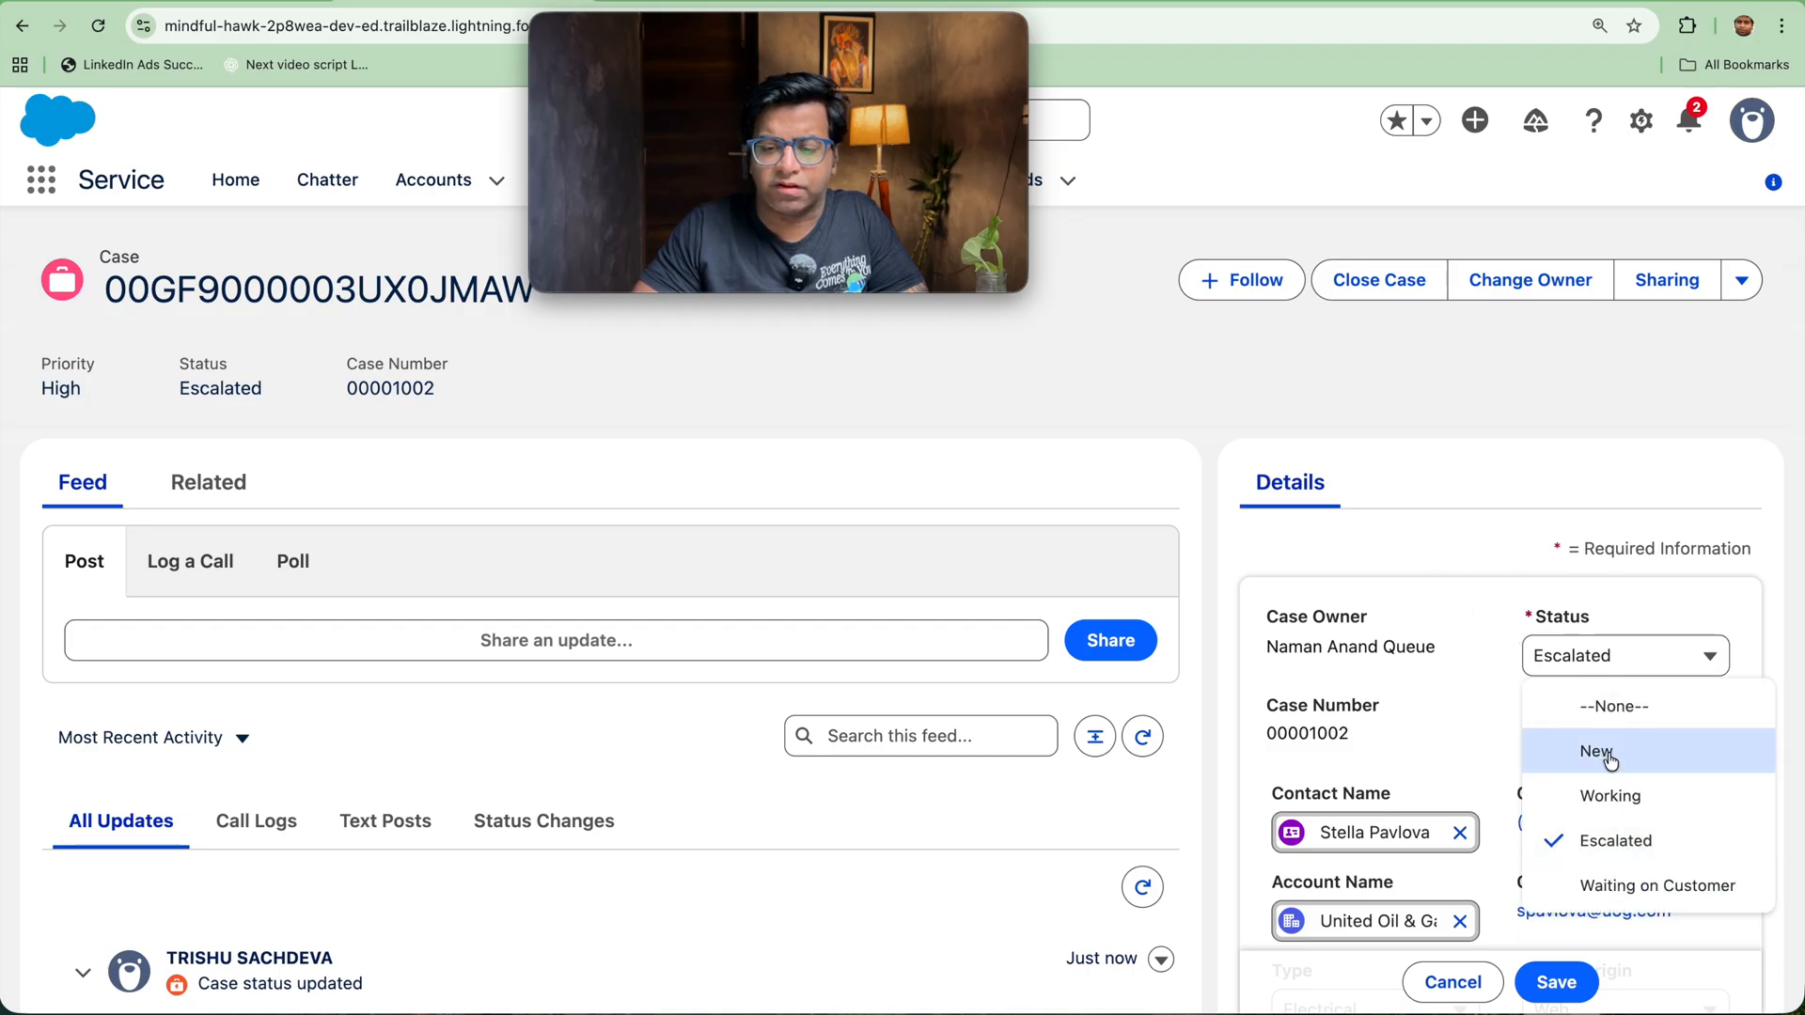
left_click(1605, 564)
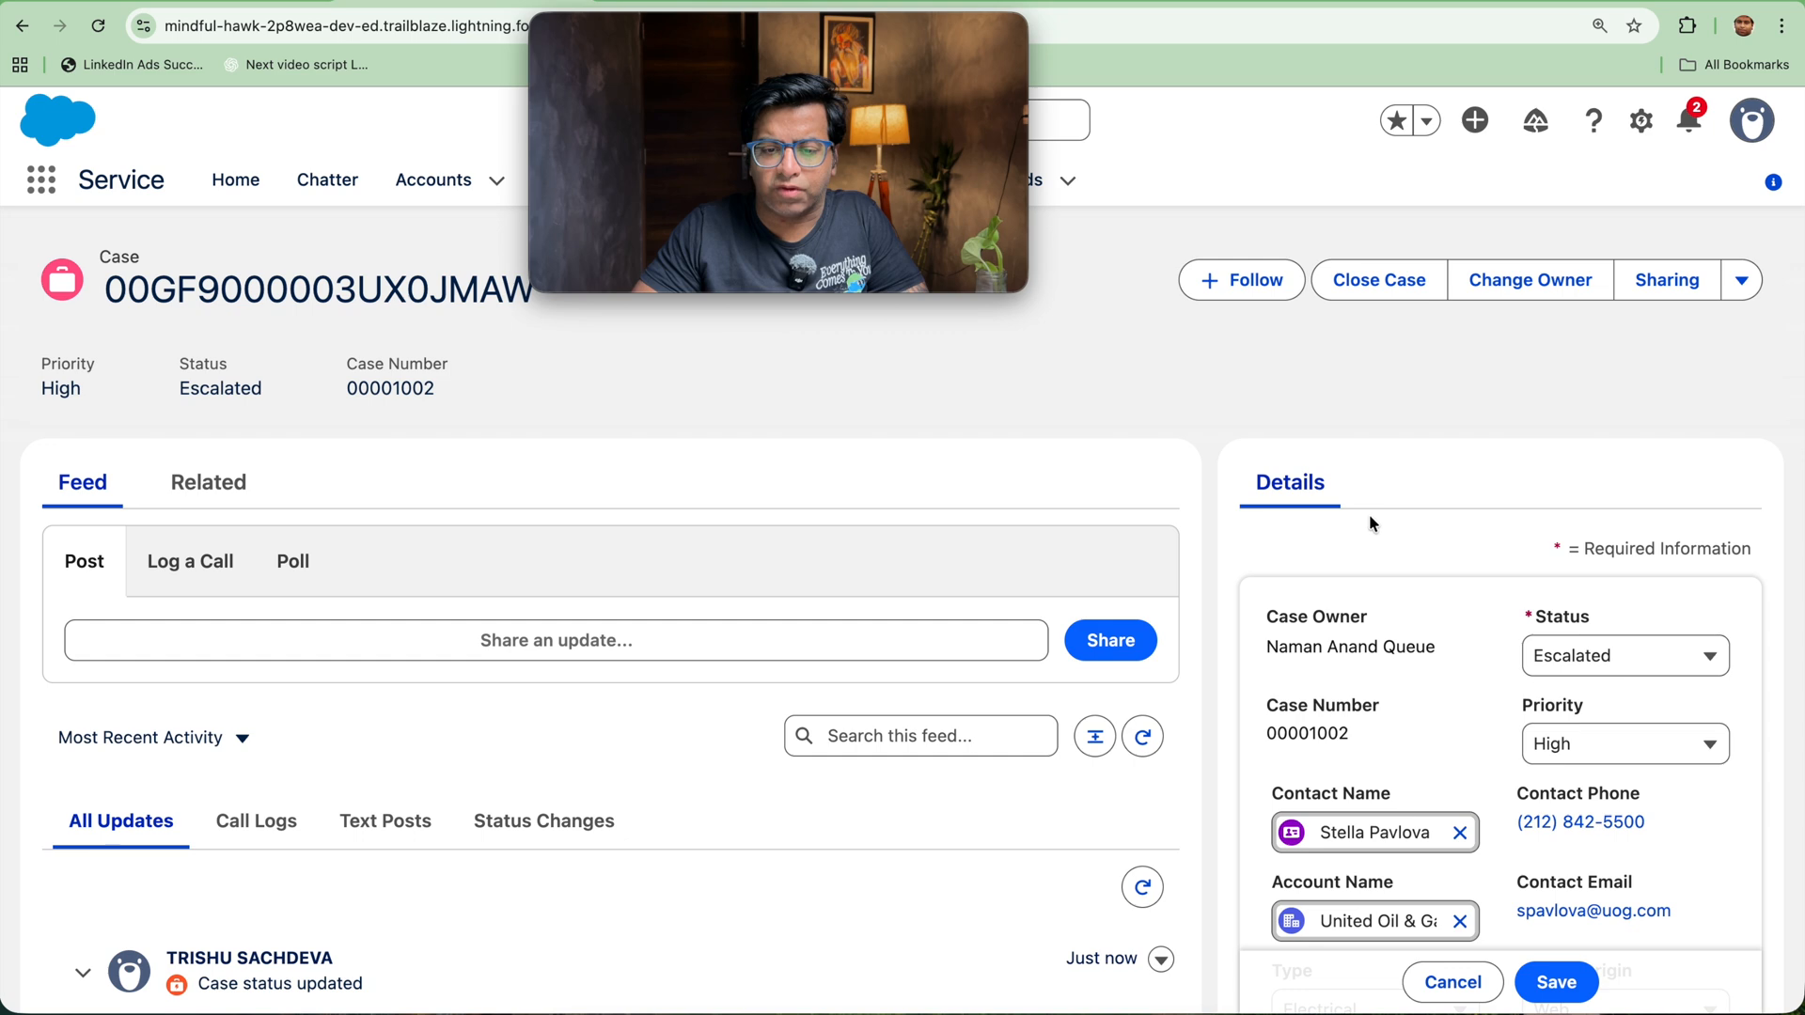
Step: Try to close the High-priority case with status Closed and case reason Breakdown, and dismiss the Close Case dialog
left_click(1379, 282)
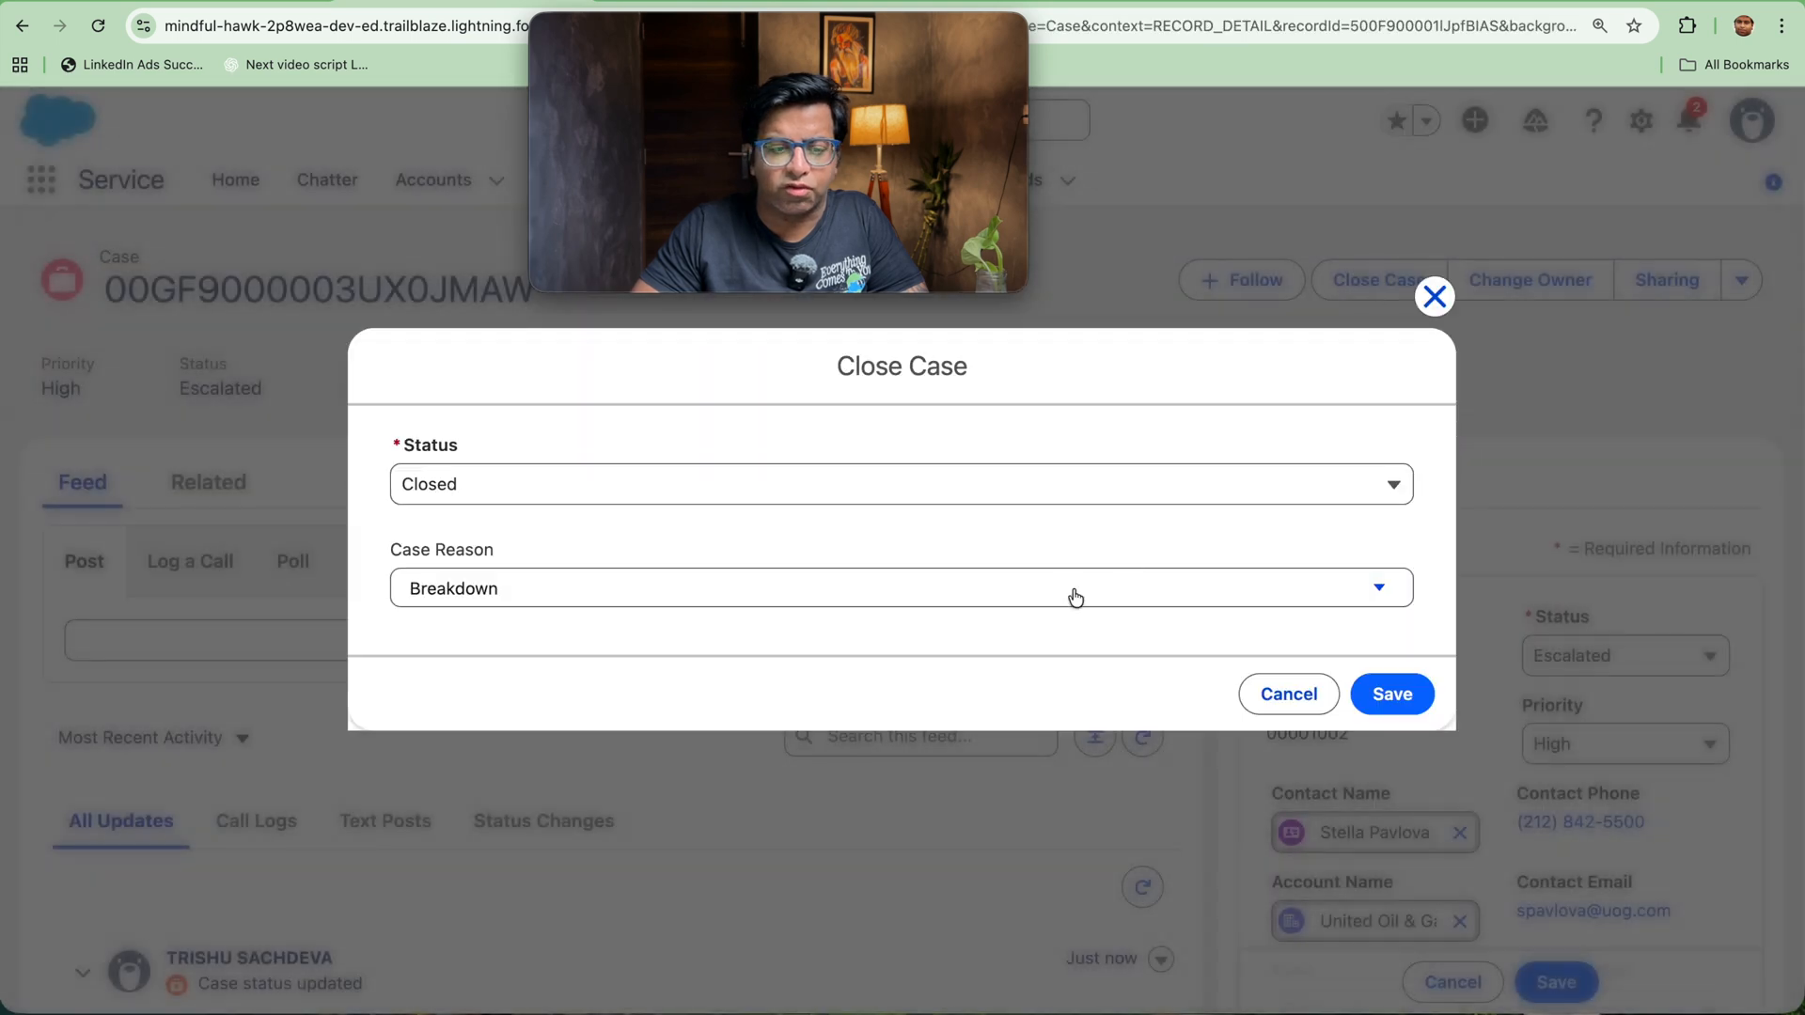
left_click(1398, 693)
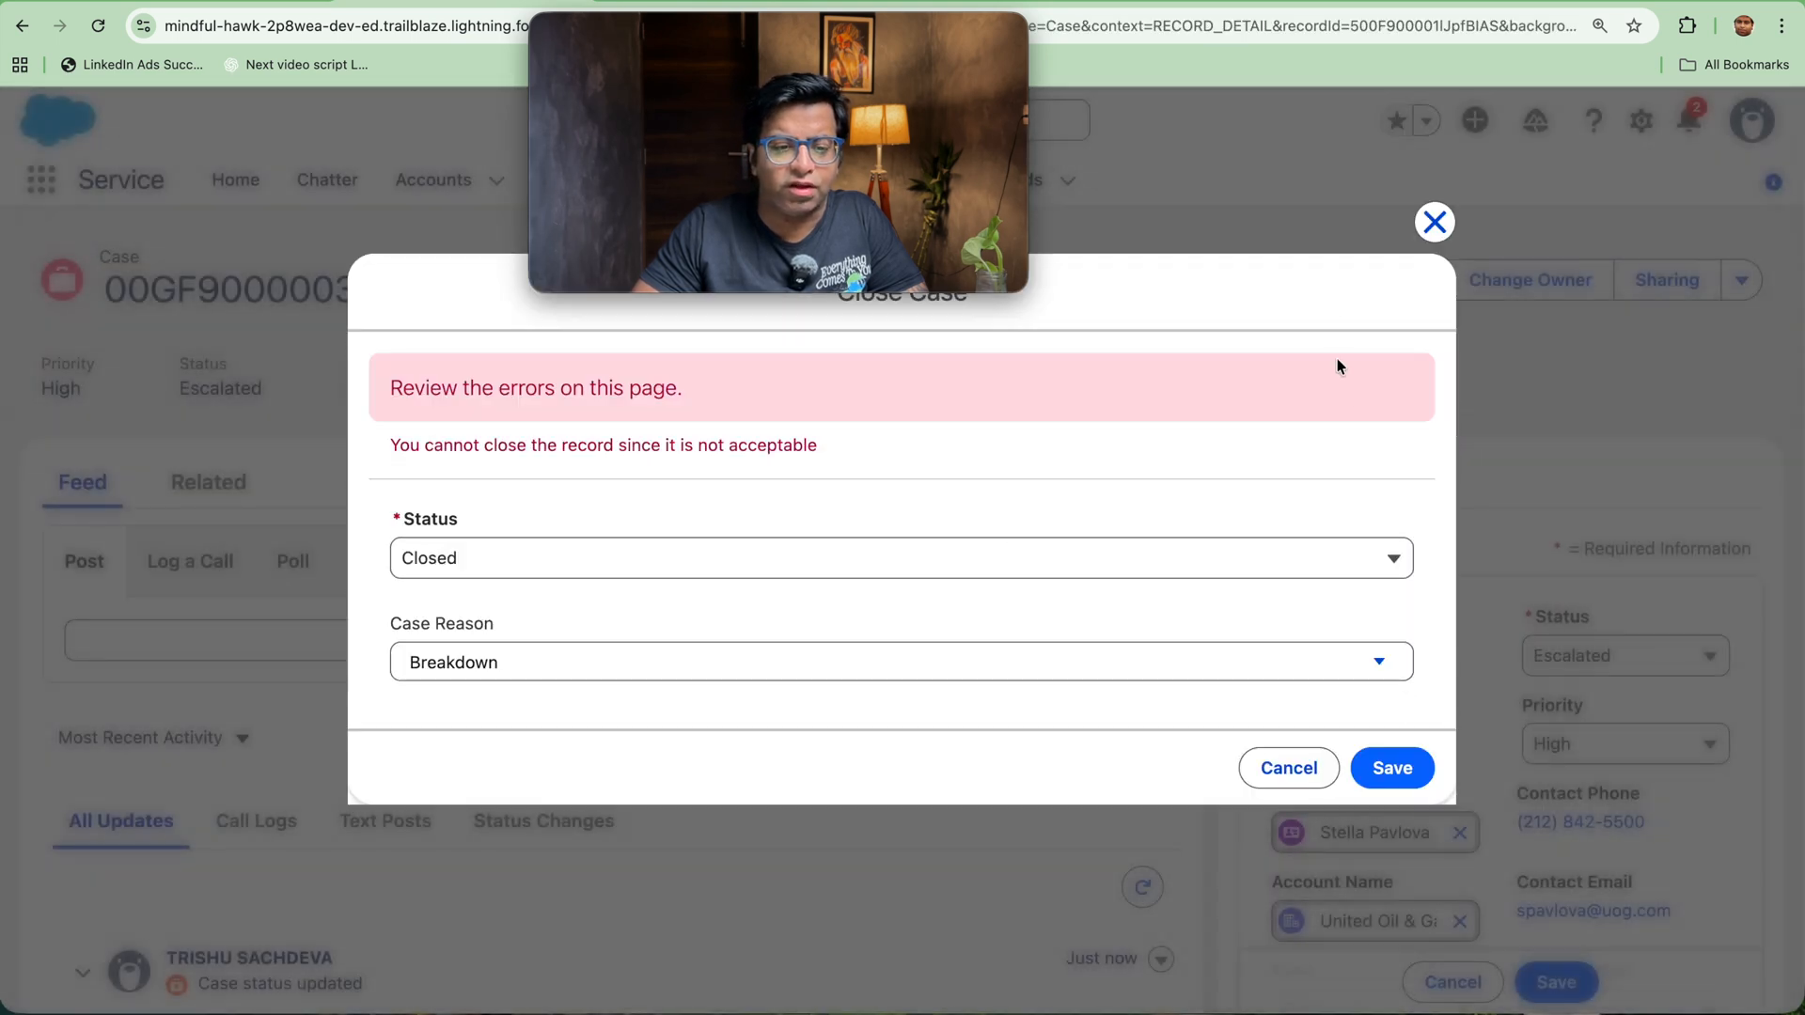
left_click(1435, 222)
Step: Set the case's priority to Medium and save the record
left_click(1556, 744)
left_click(1568, 881)
left_click(1555, 982)
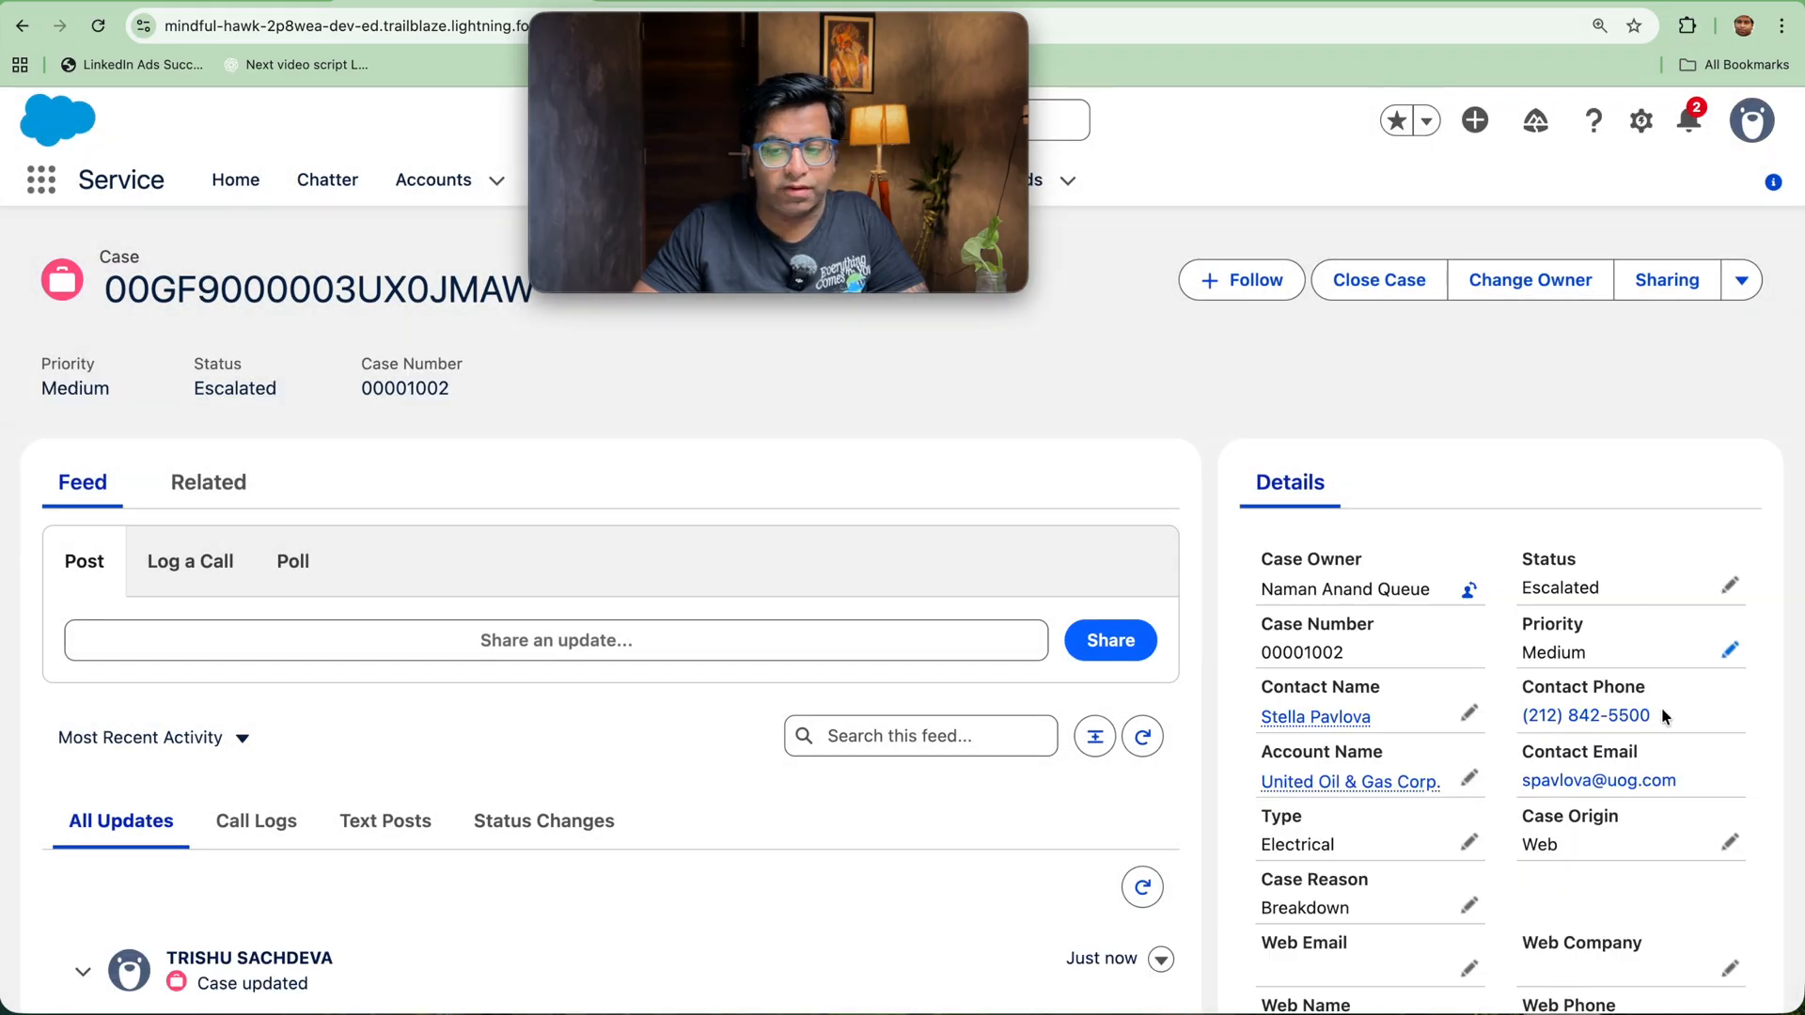
Step: Look through the case details for the Customer tier field and switch to Salesforce Classic
scroll(1560, 814, "down", 6)
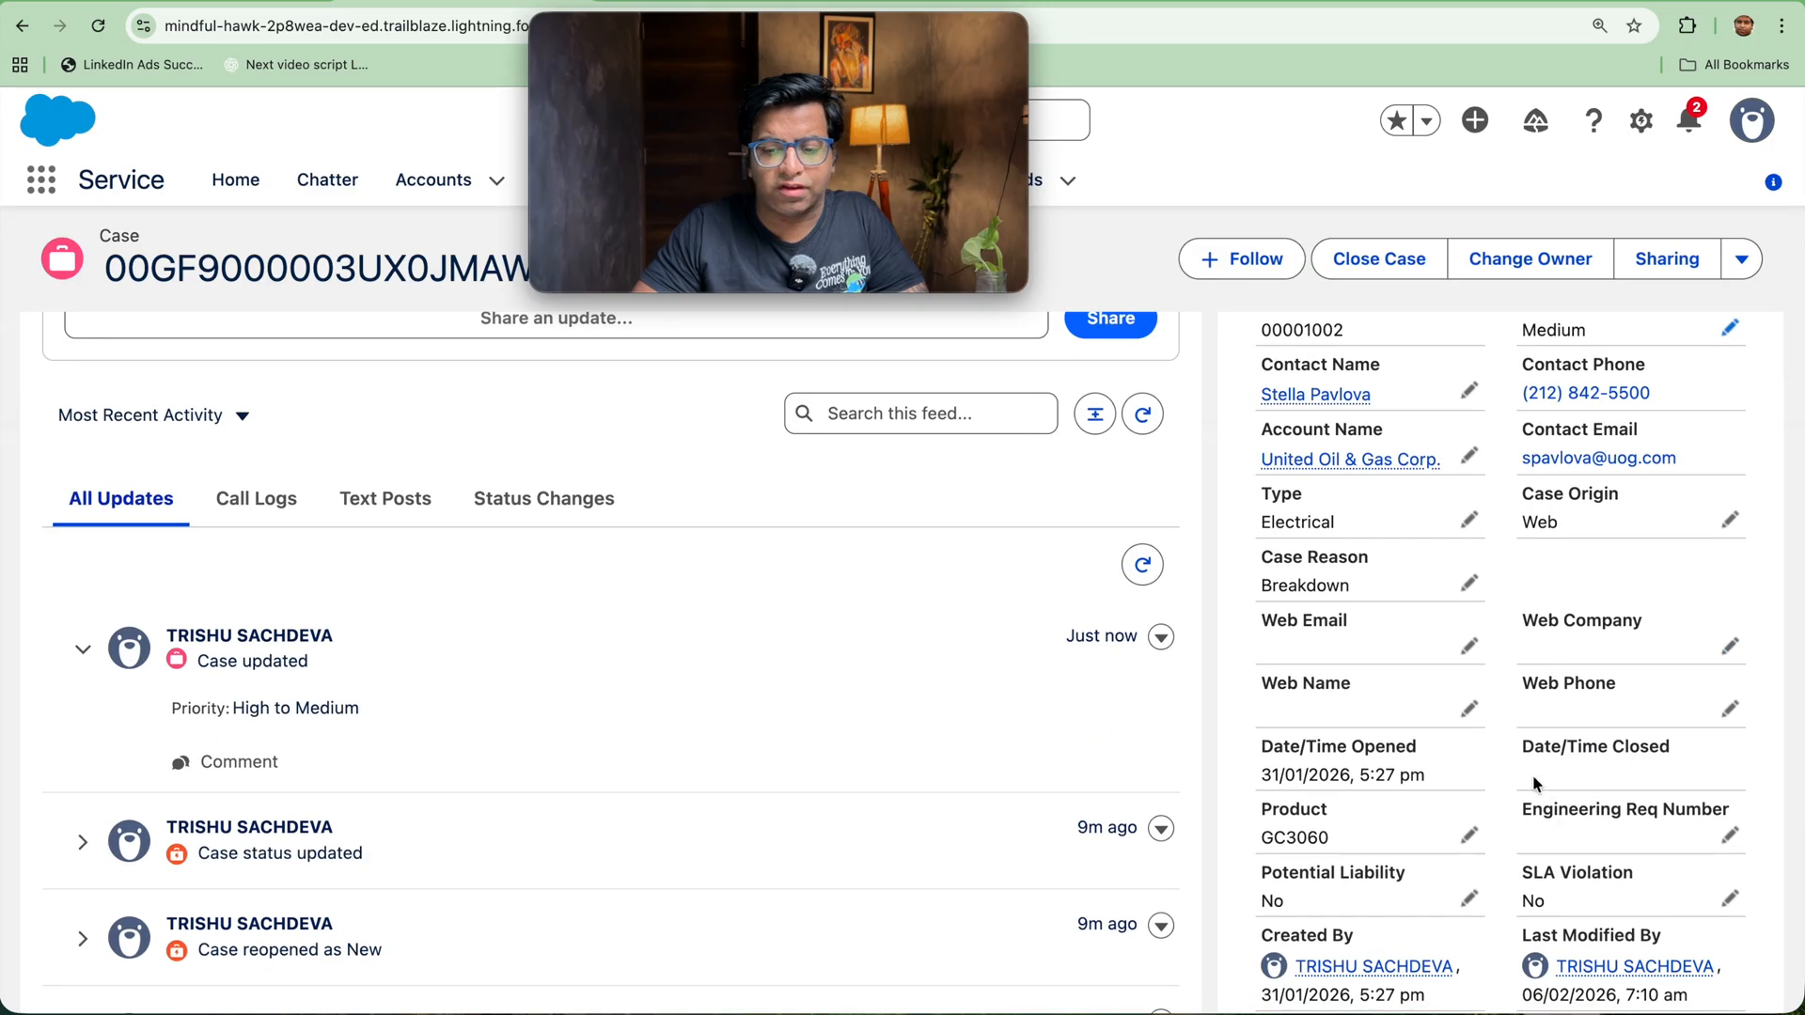
scroll(1533, 778, "down", 2)
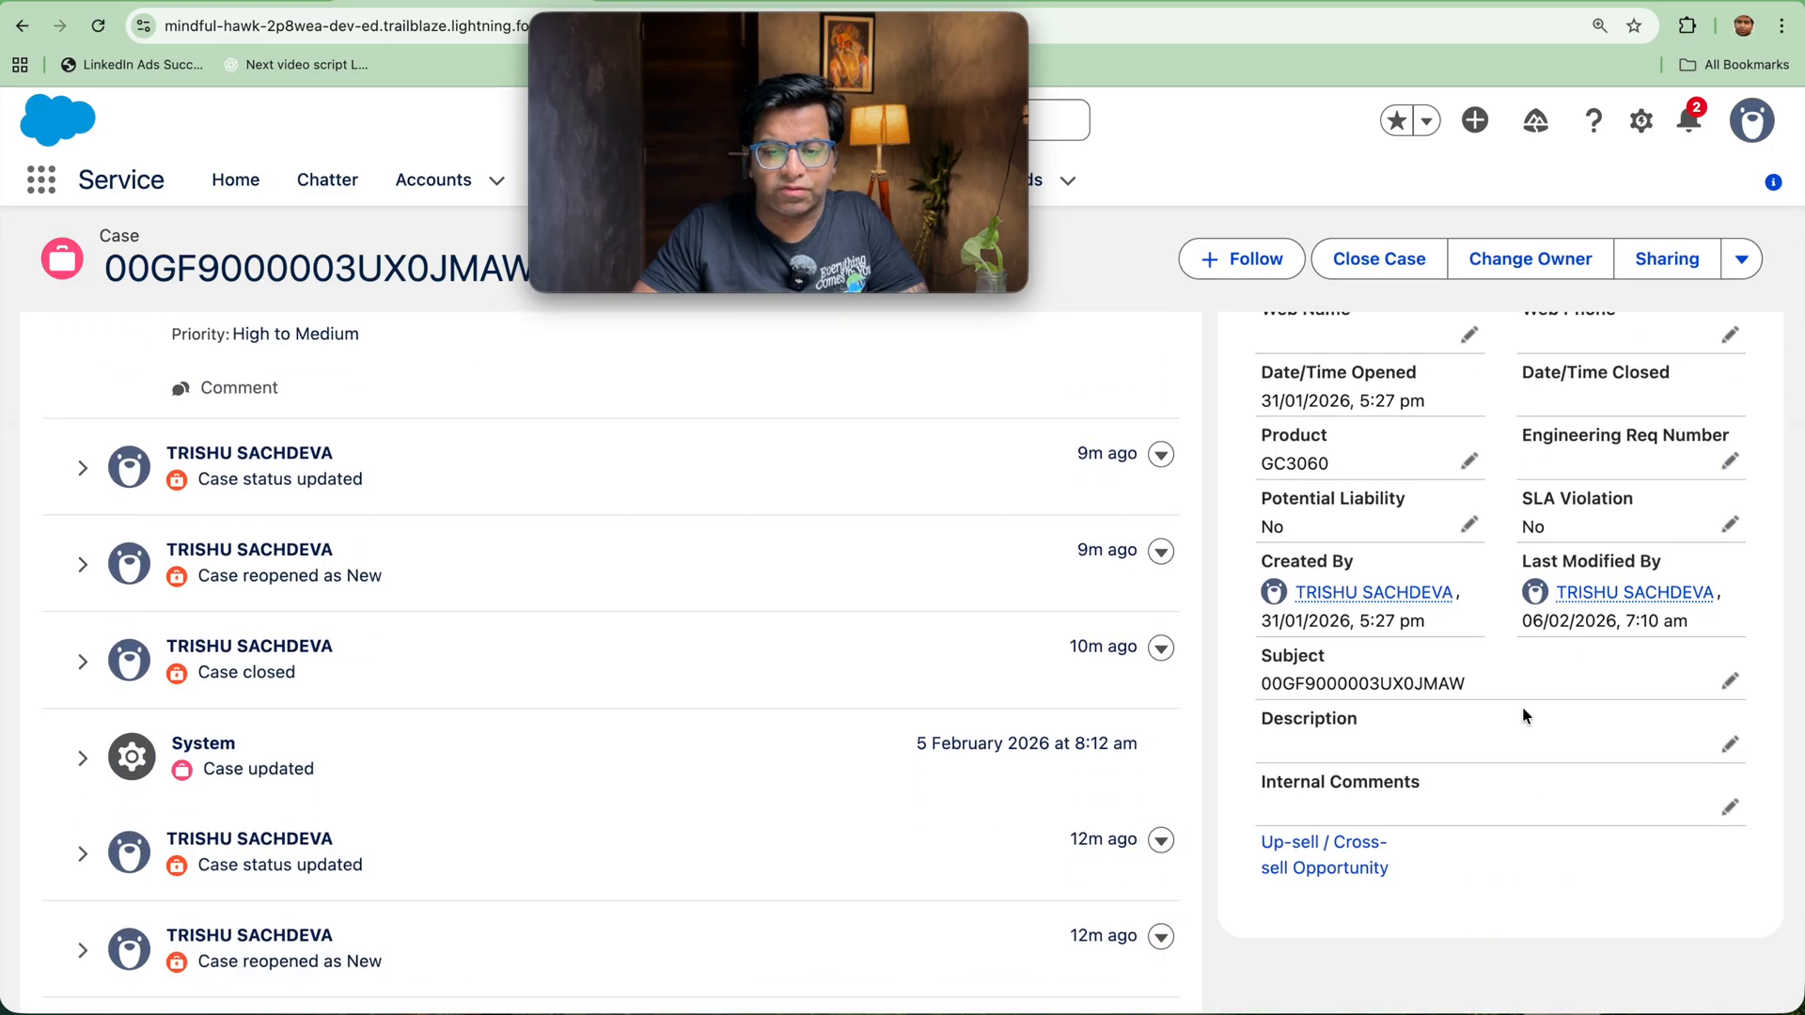
scroll(1522, 708, "up", 2)
scroll(1523, 708, "up", 3)
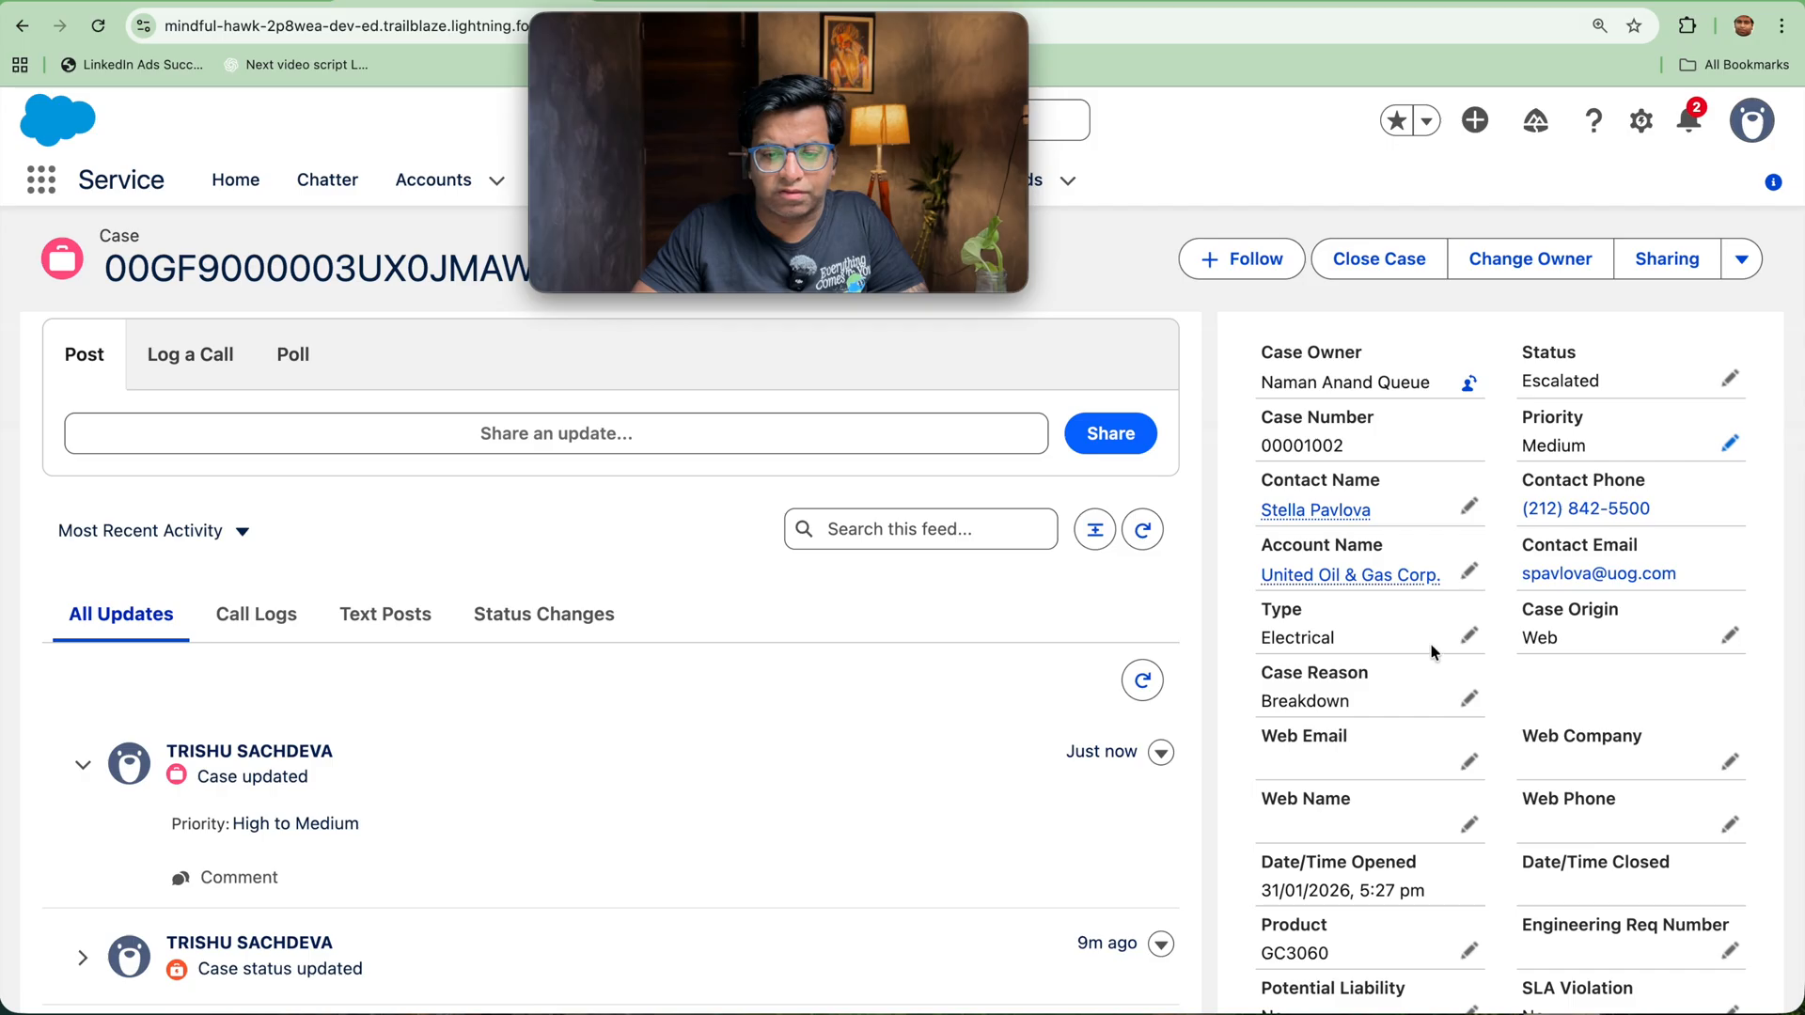
left_click(1751, 120)
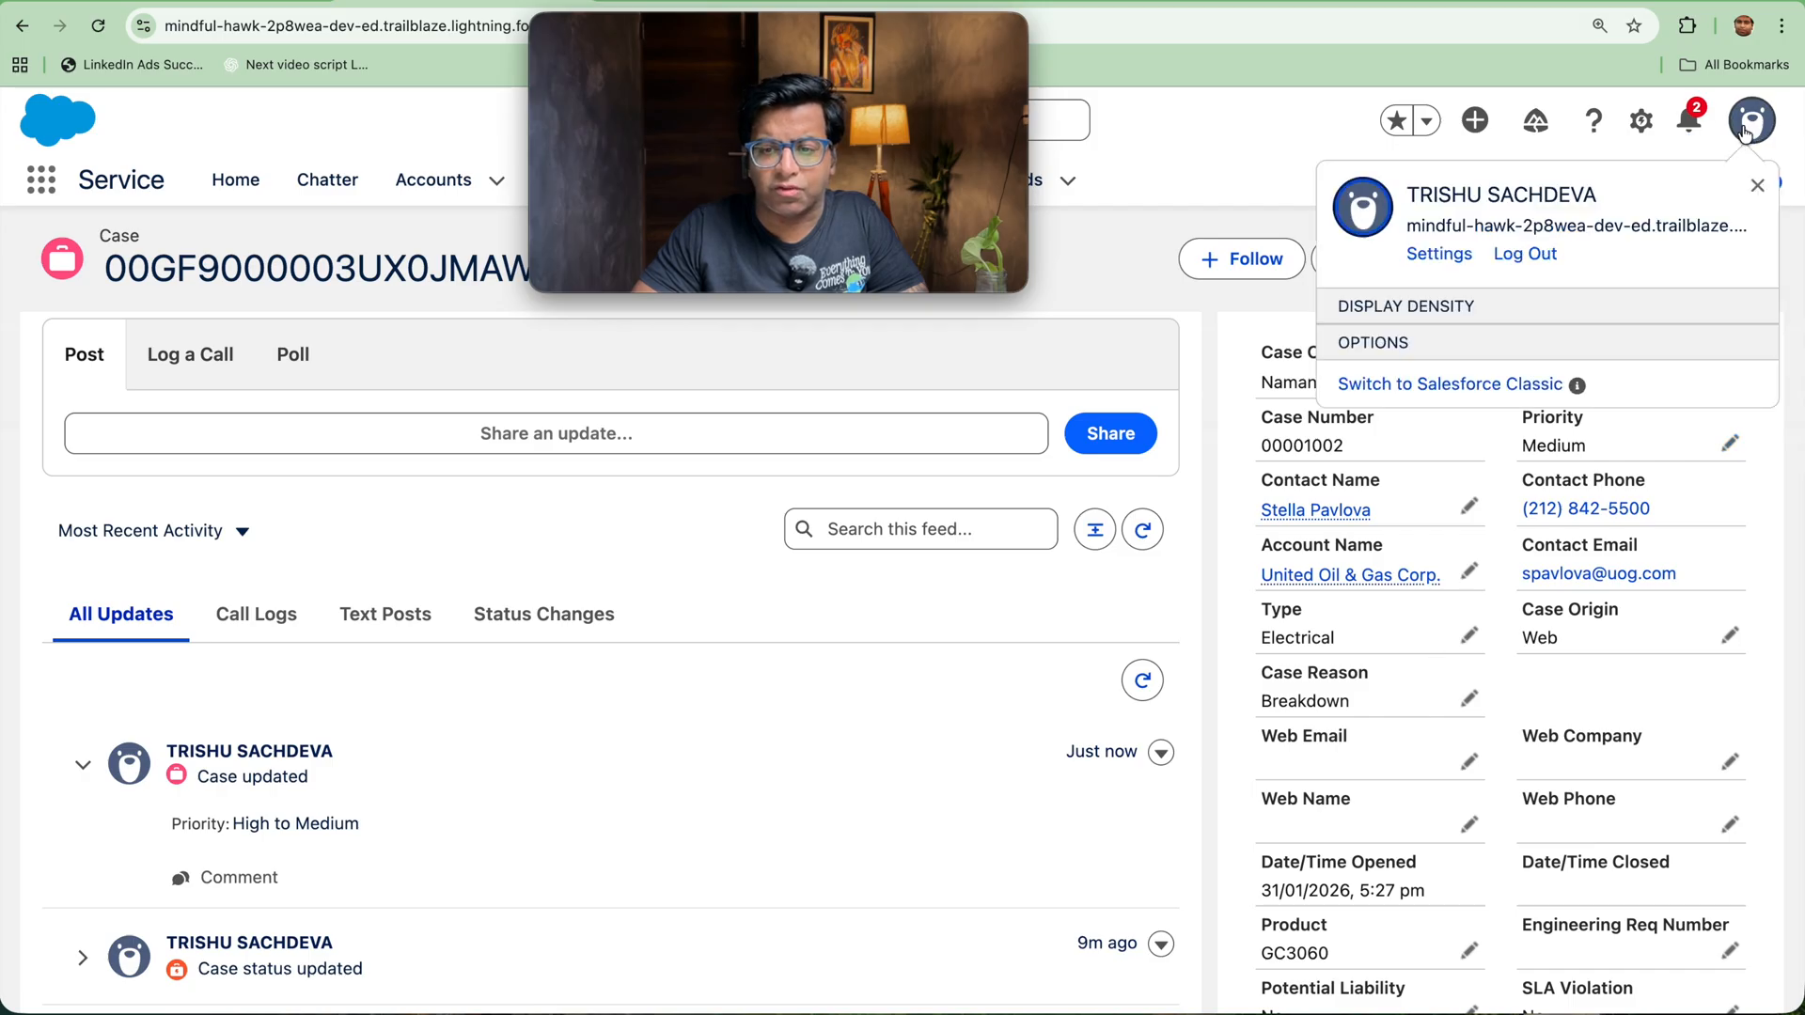
left_click(1467, 494)
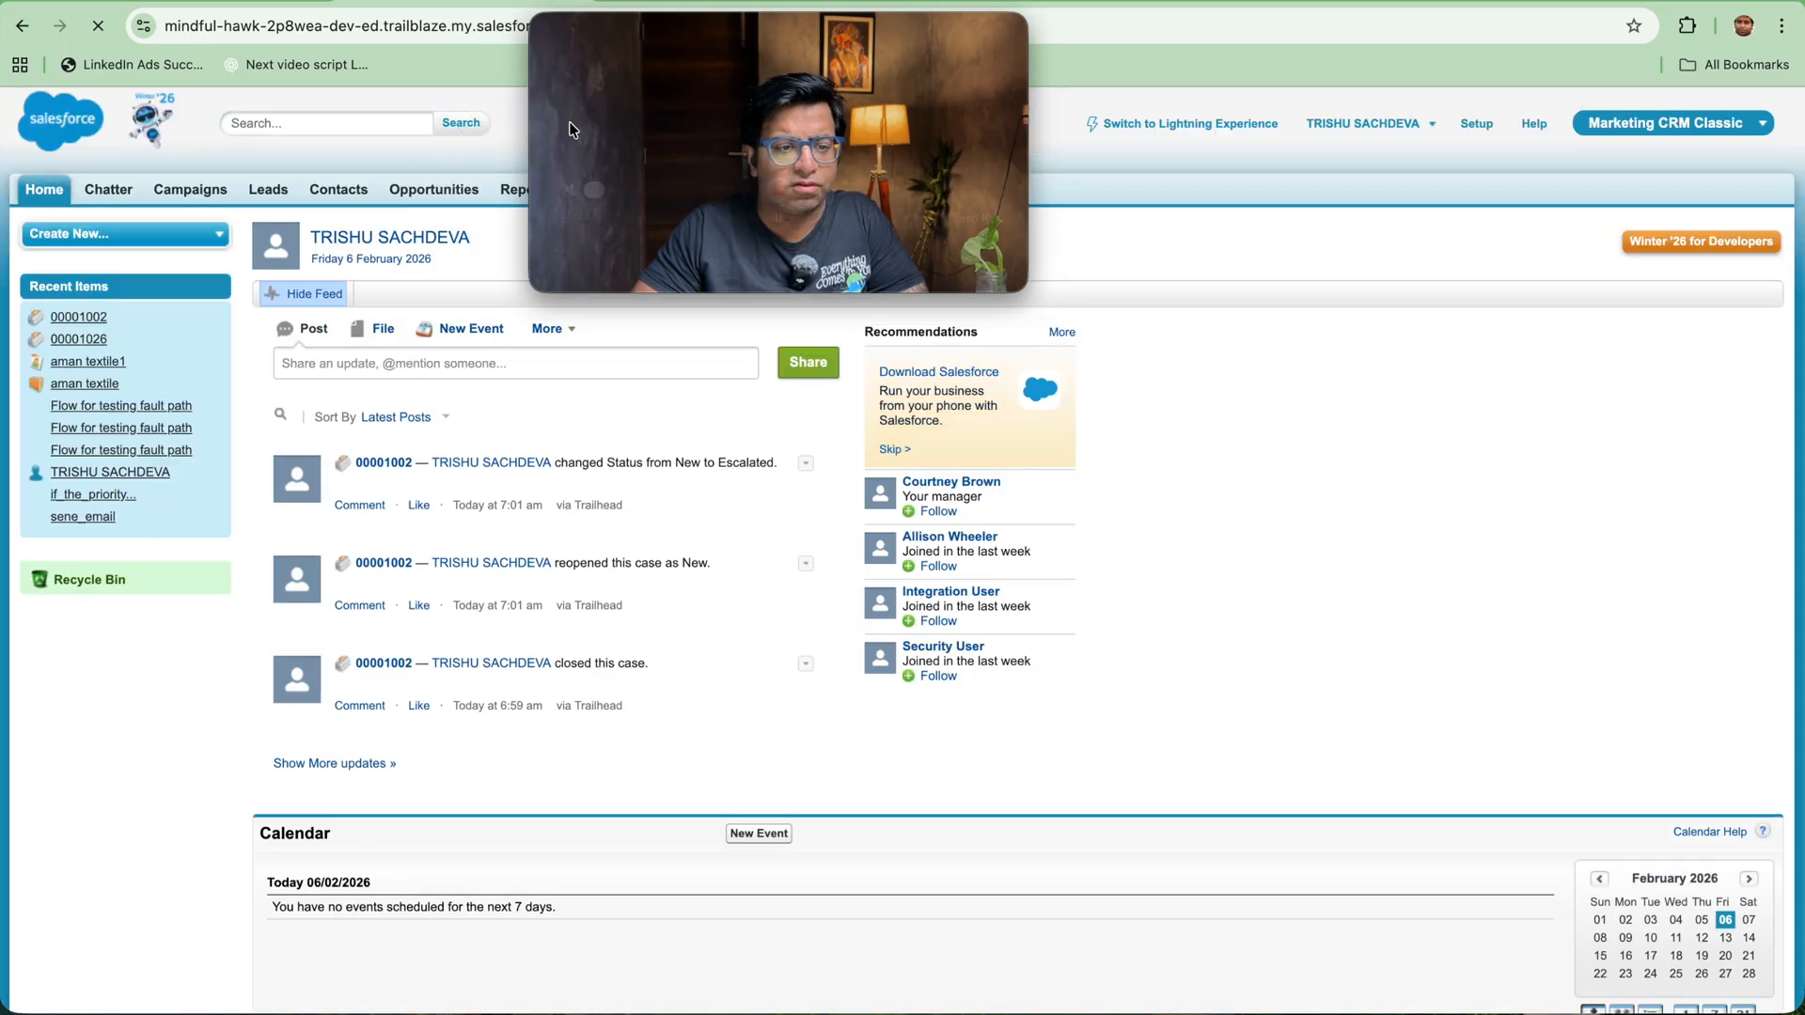
left_click_drag(752, 45, 1391, 64)
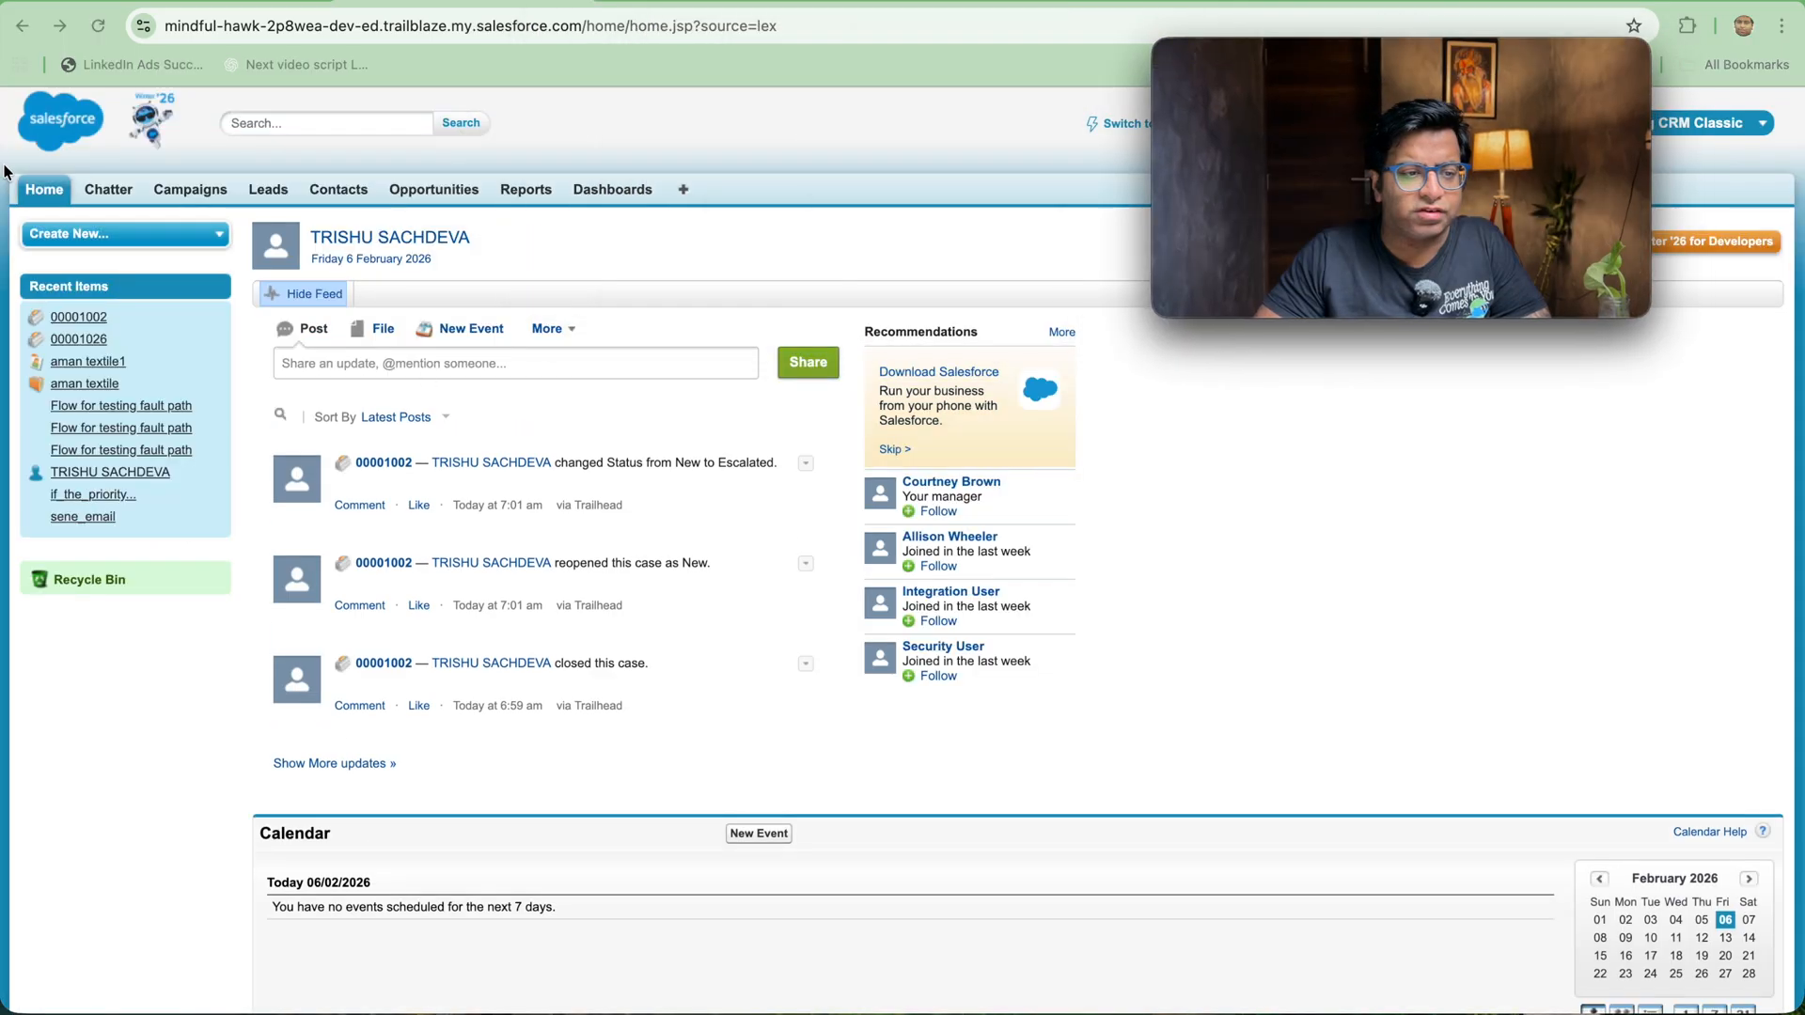
Step: Find Cases in the list of all tabs and open the details of the same escalated case
left_click(683, 191)
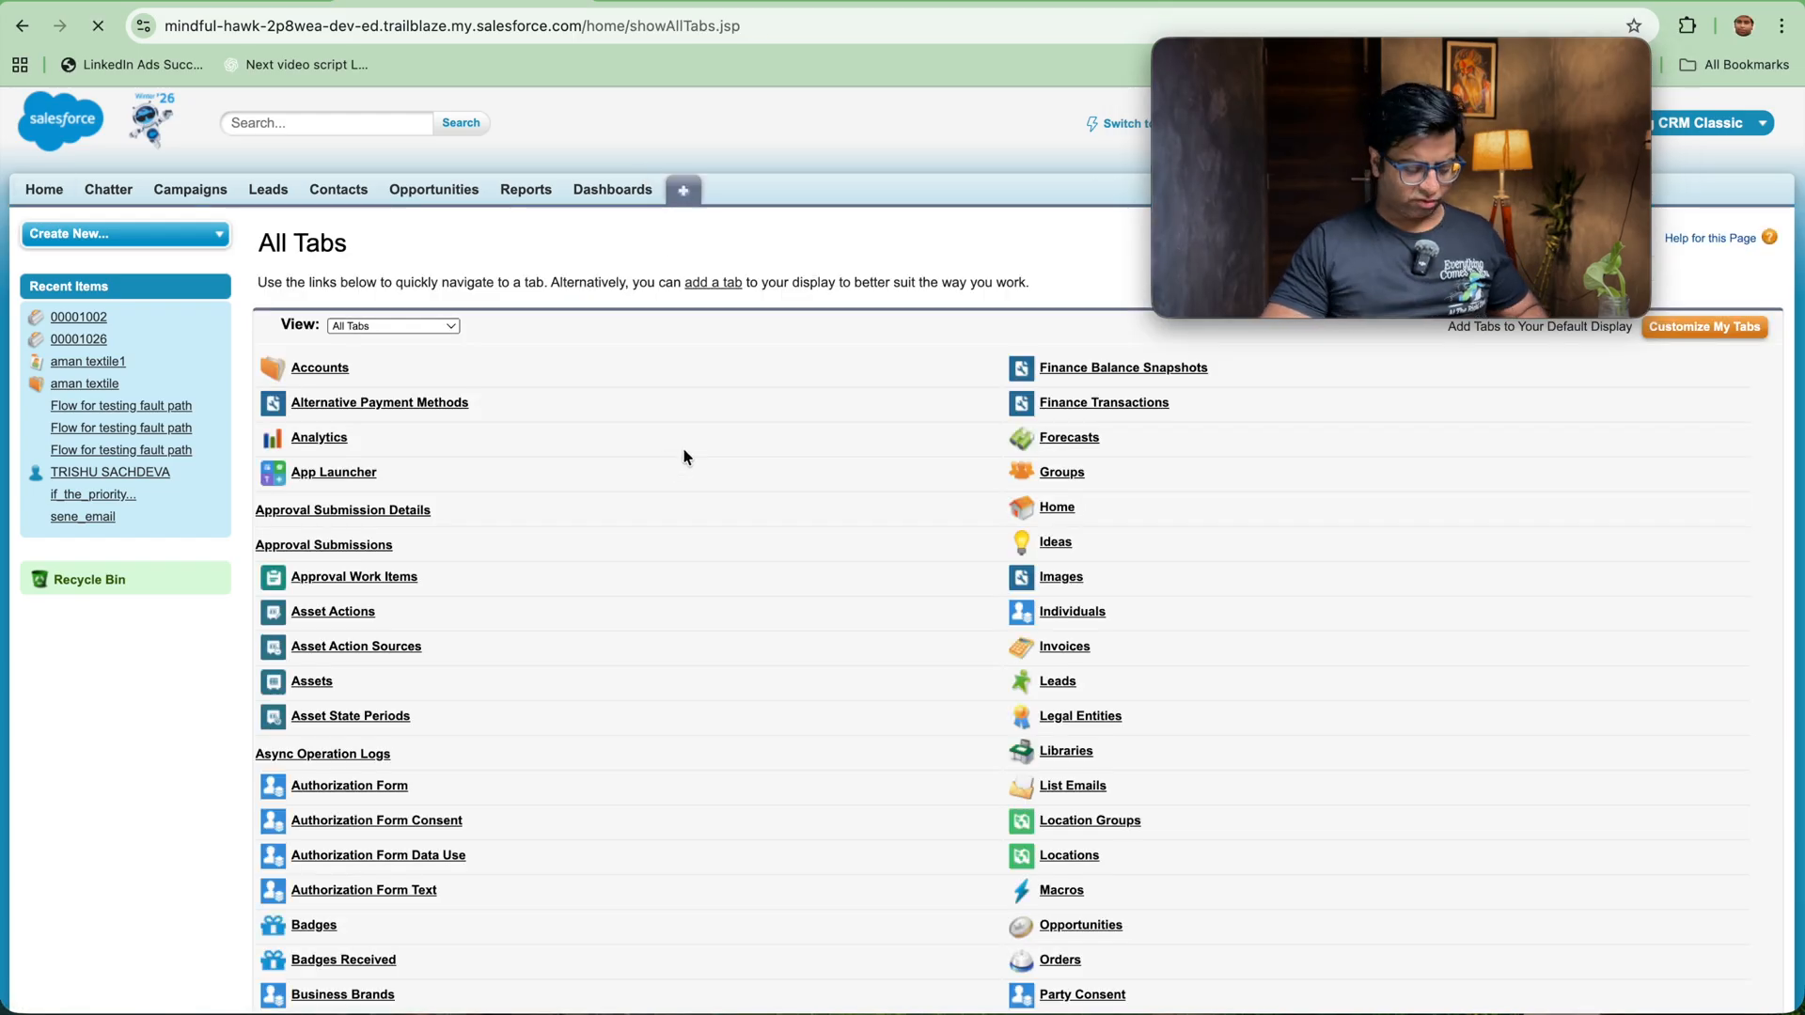
key("super+f")
type("cases")
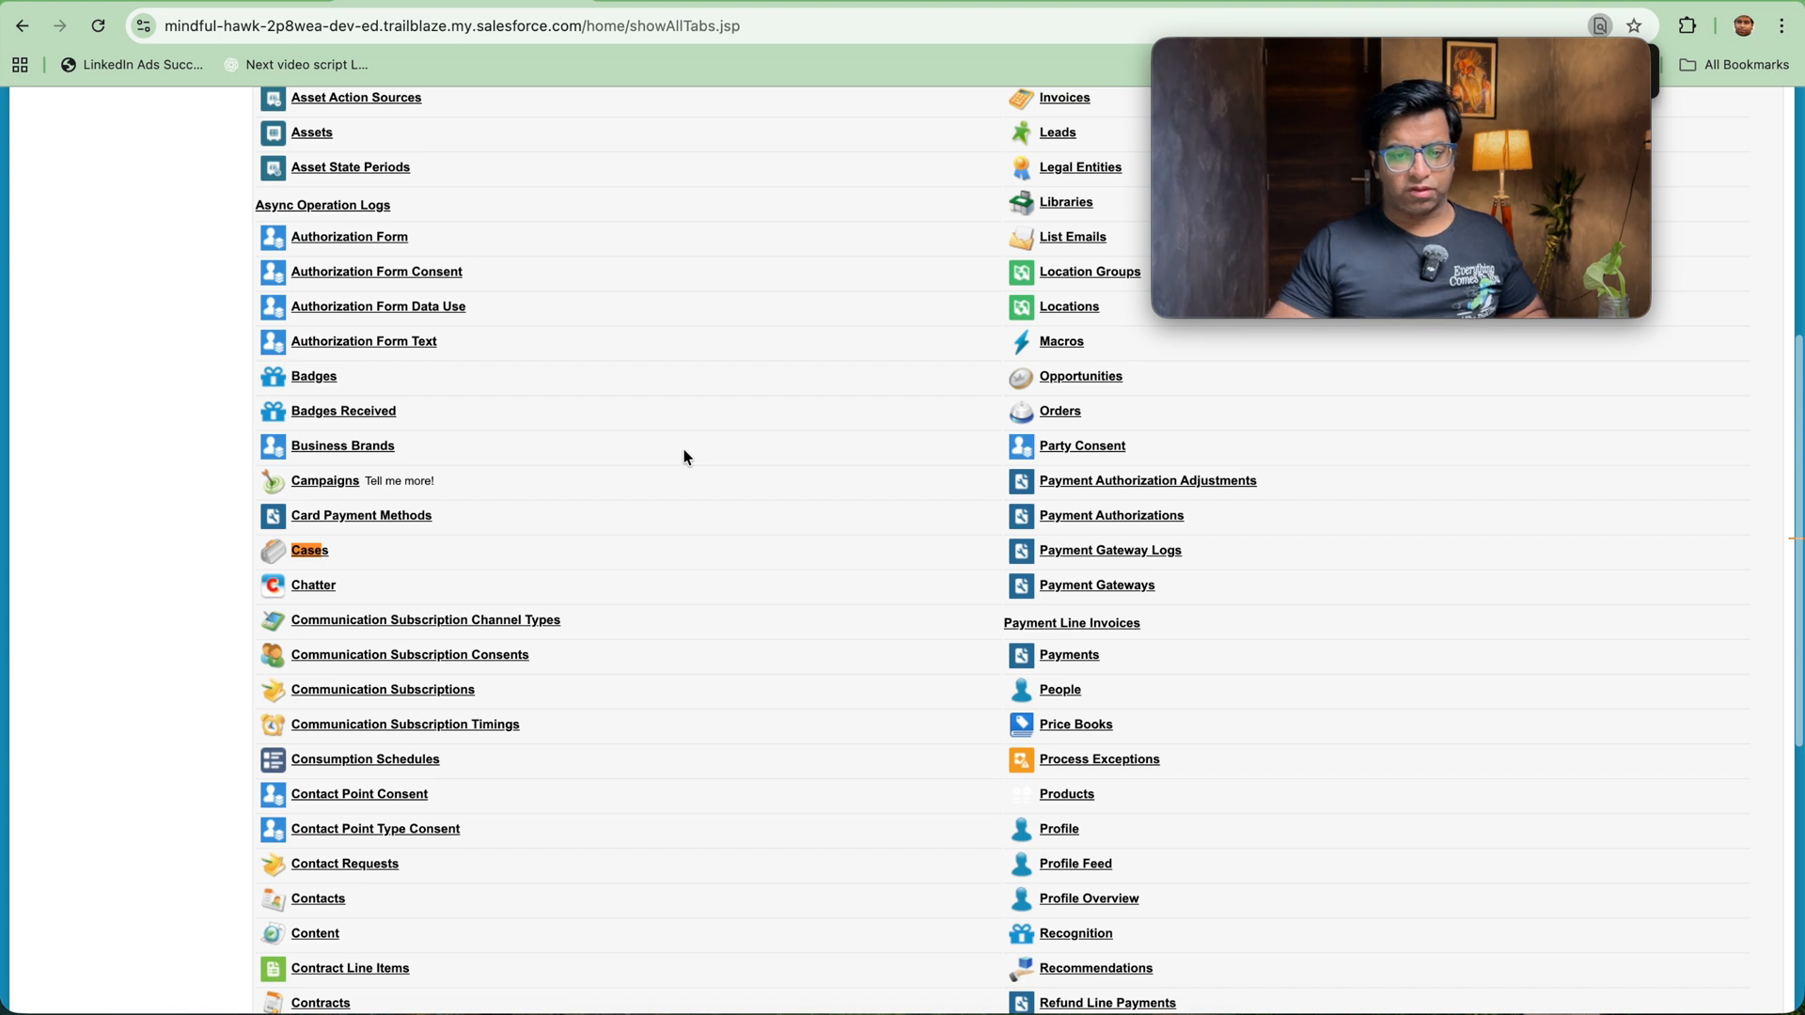
left_click(308, 550)
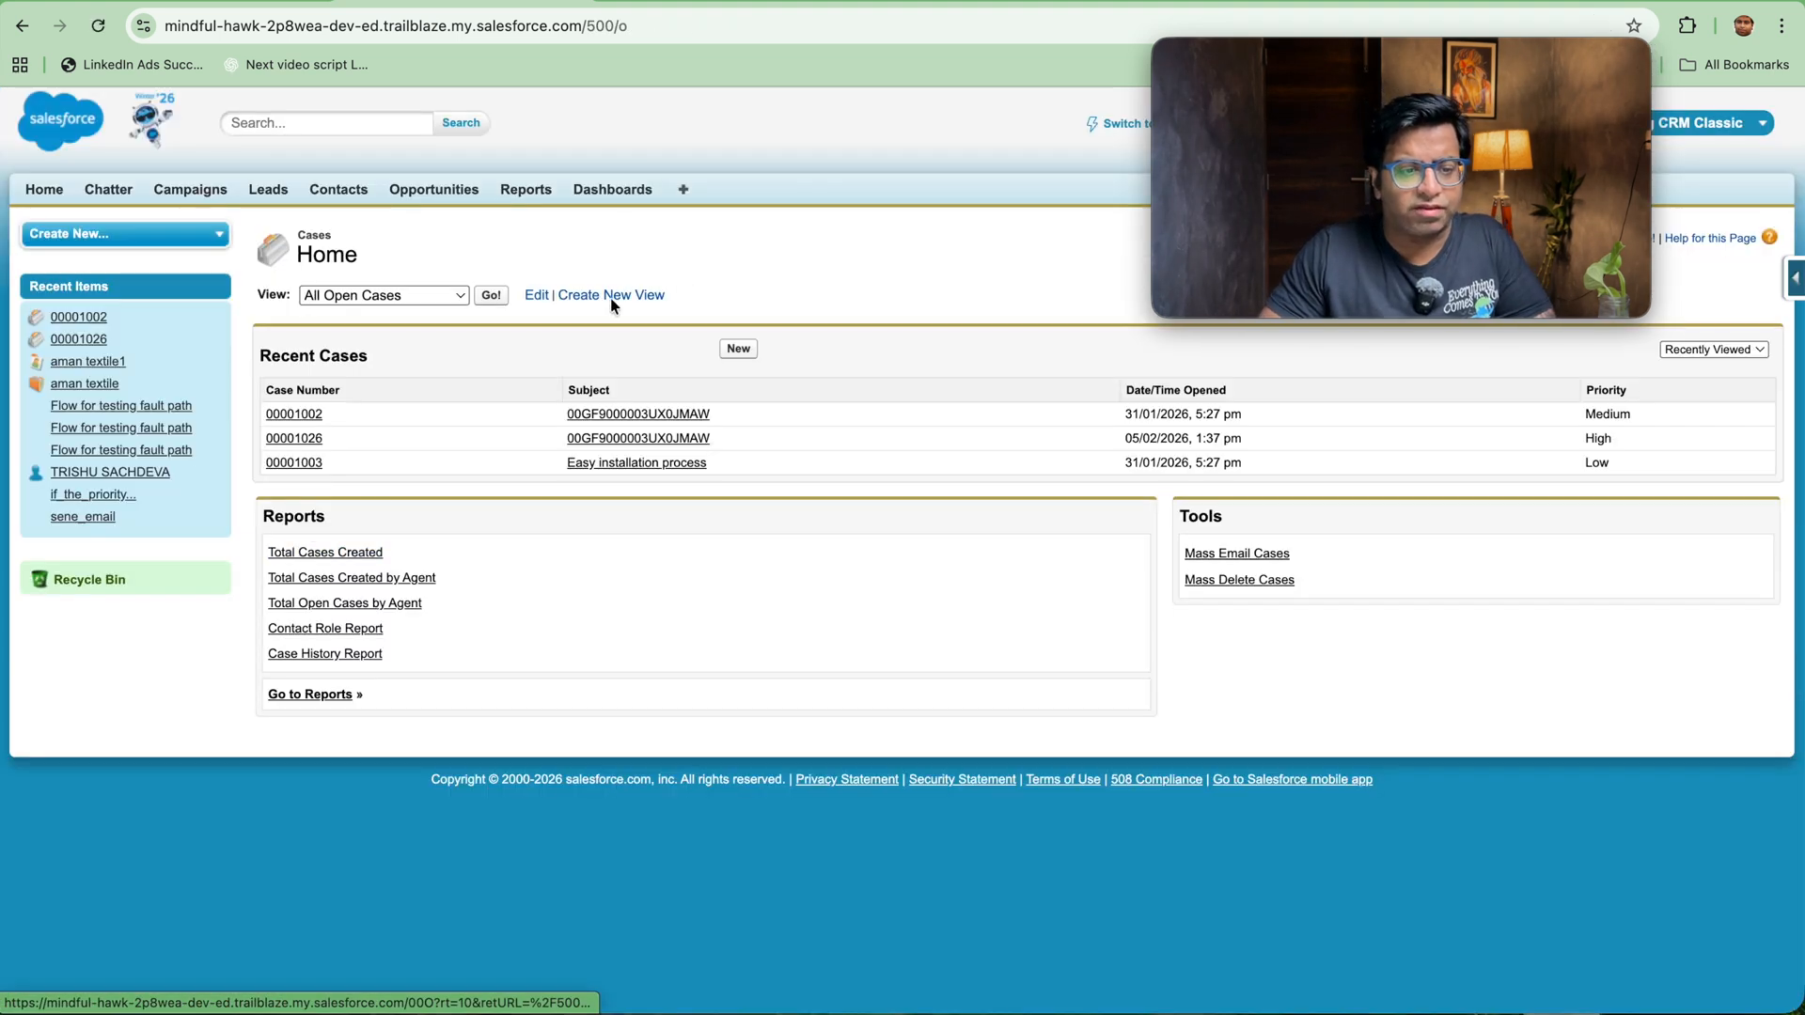
left_click(277, 418)
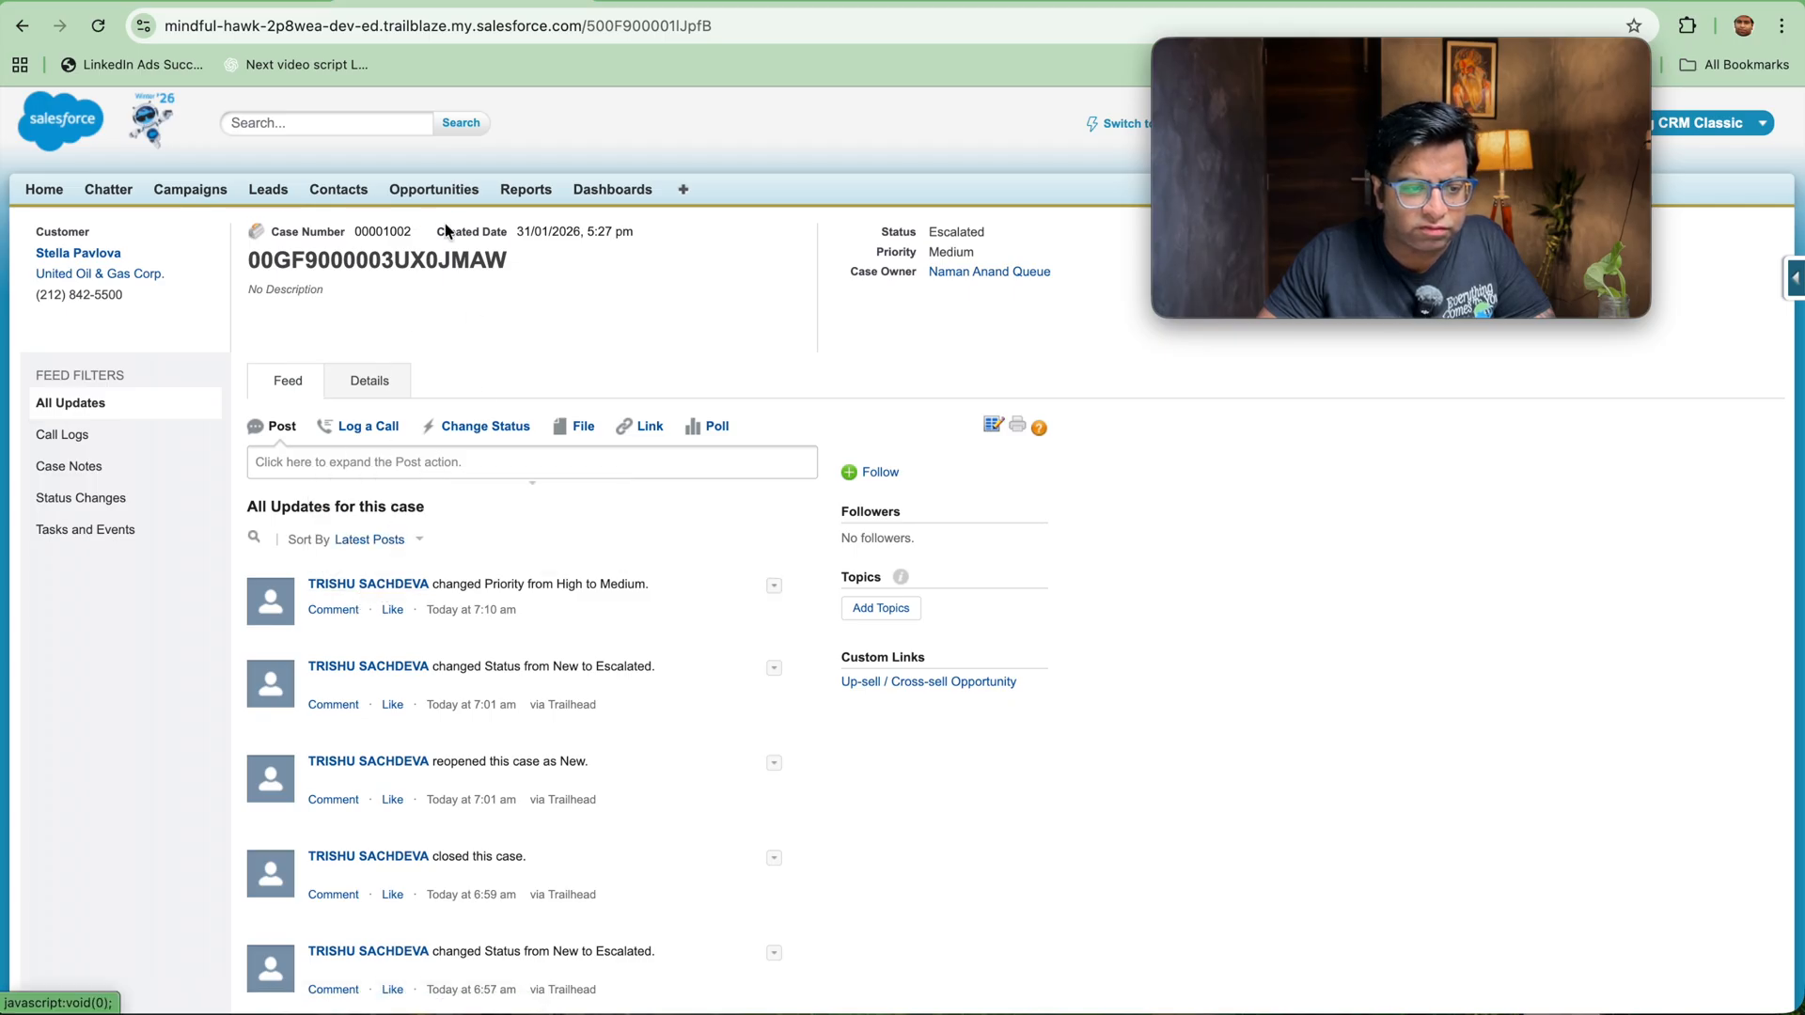
left_click(364, 379)
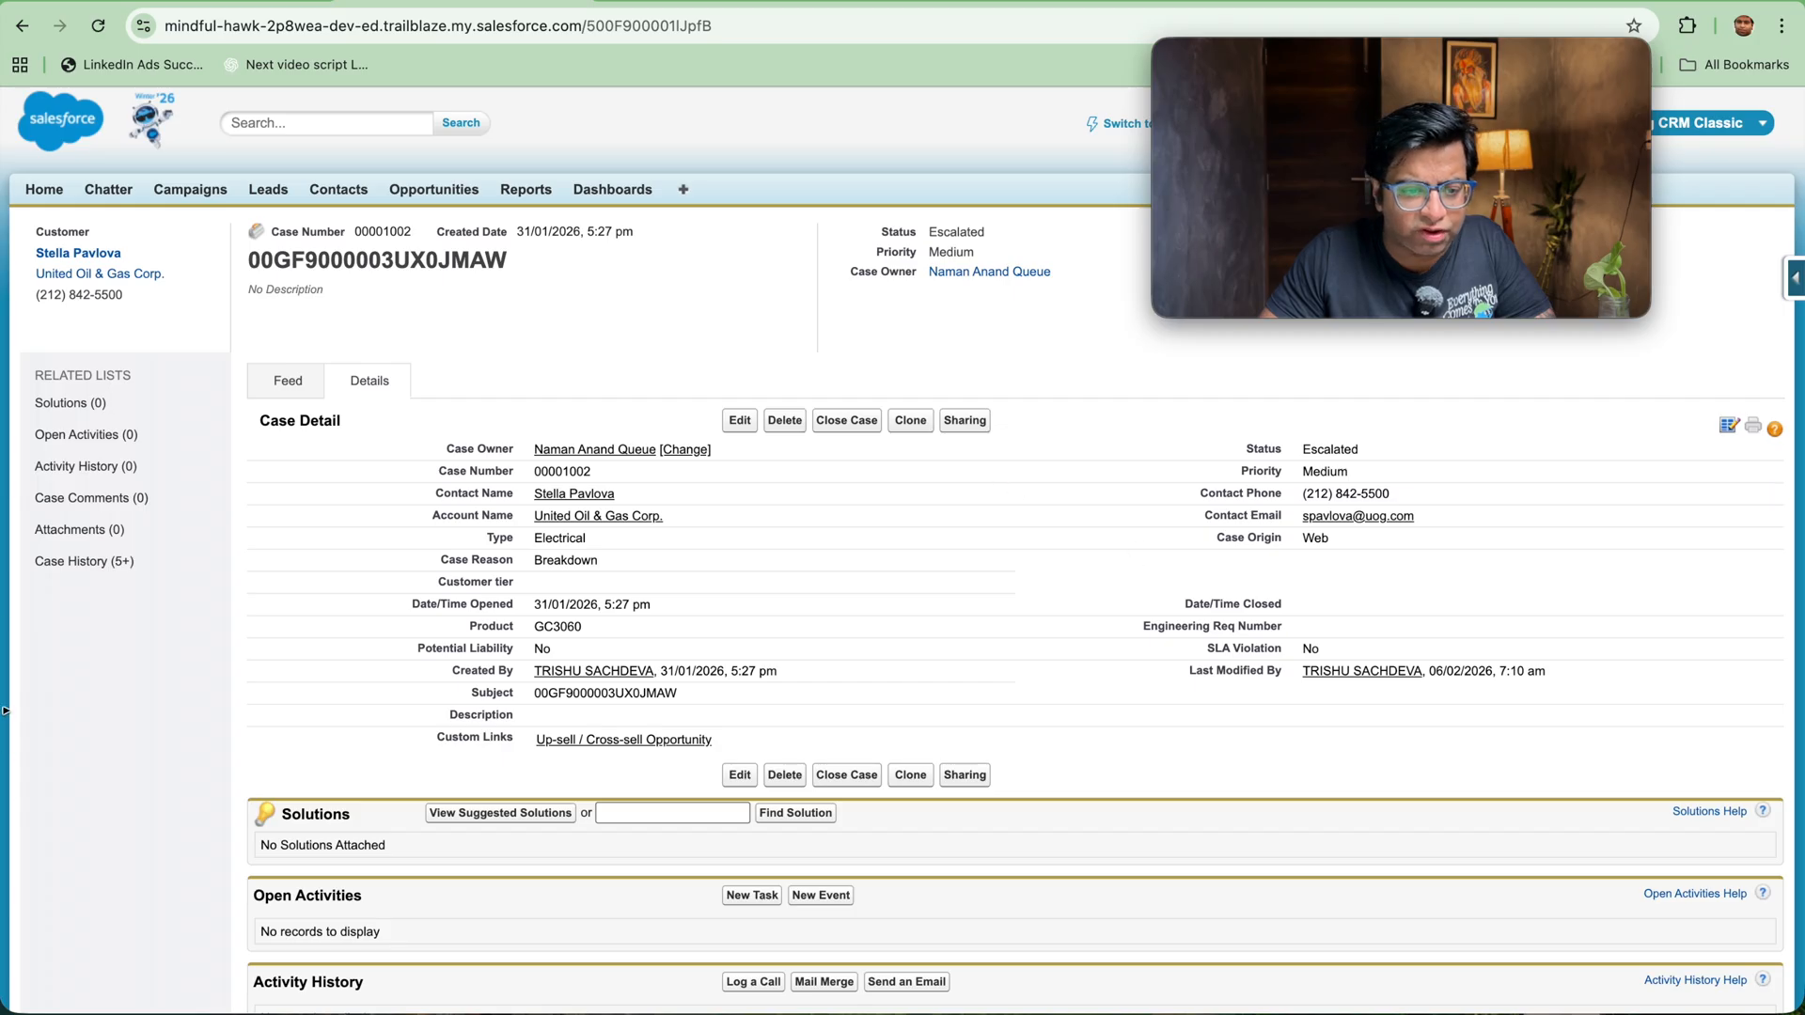
Step: Set the case's Customer tier to Gold and save the record
double_click(569, 582)
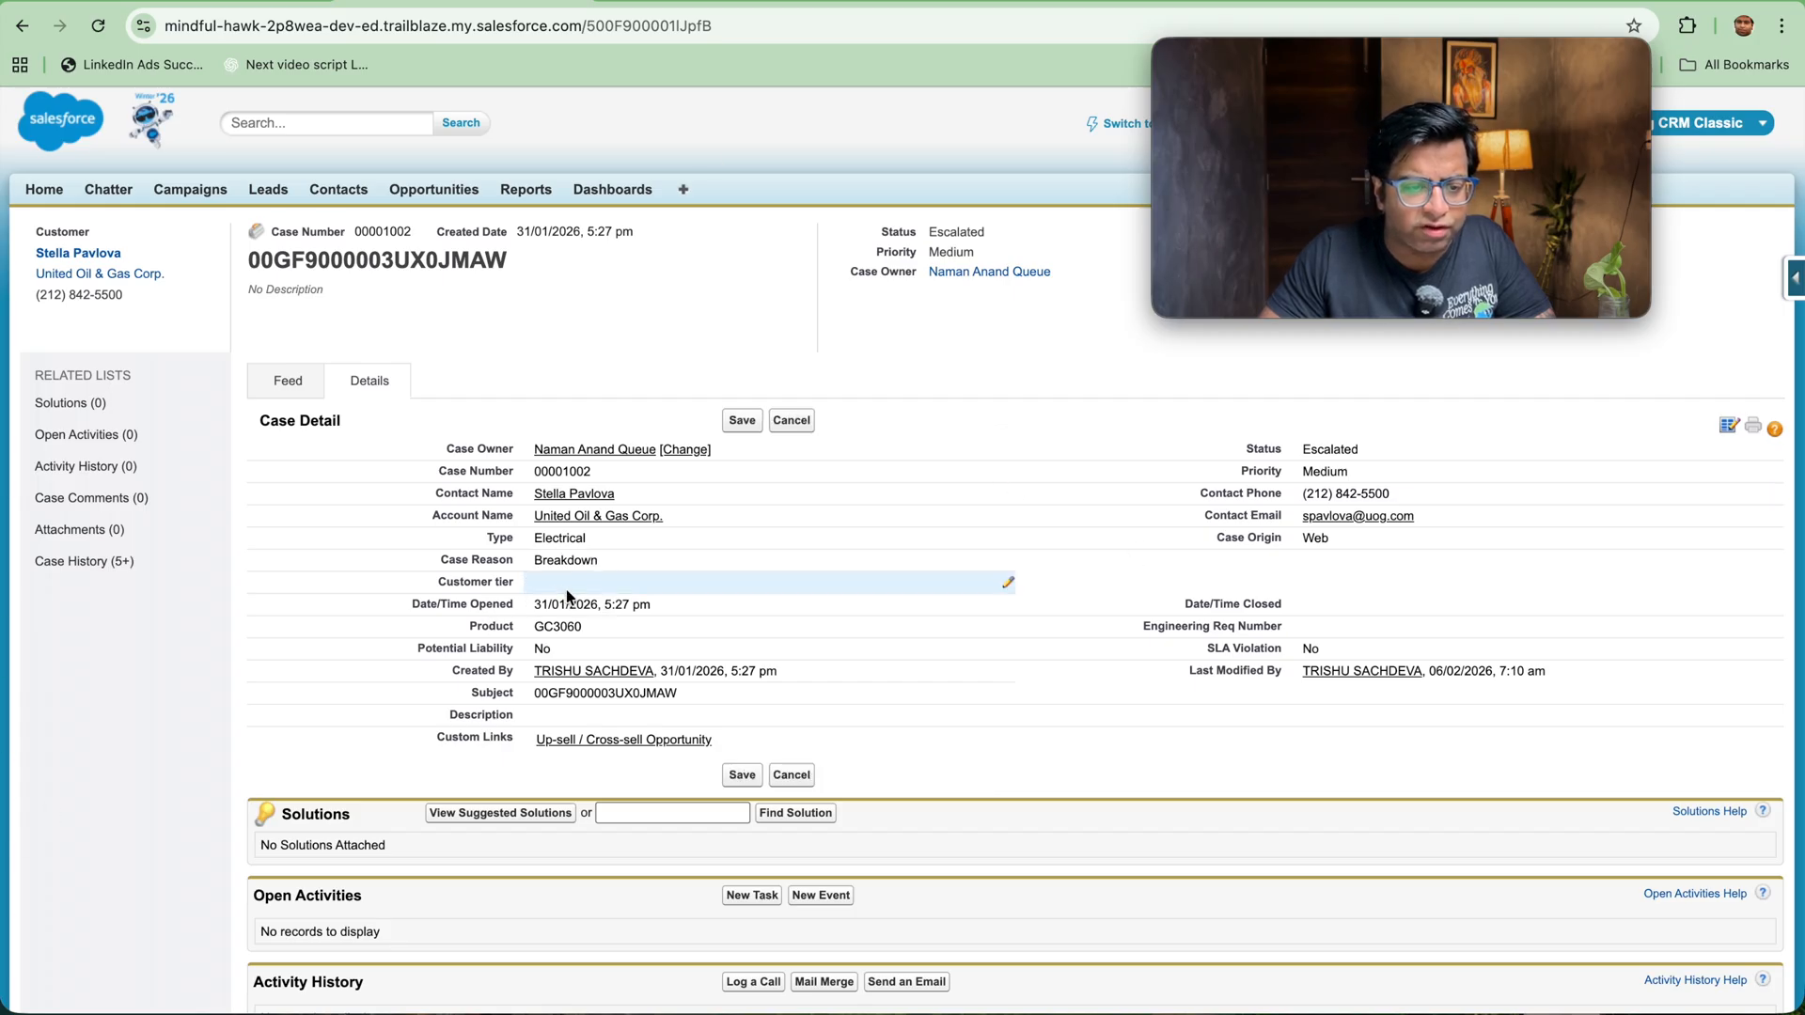
left_click(571, 586)
left_click(578, 637)
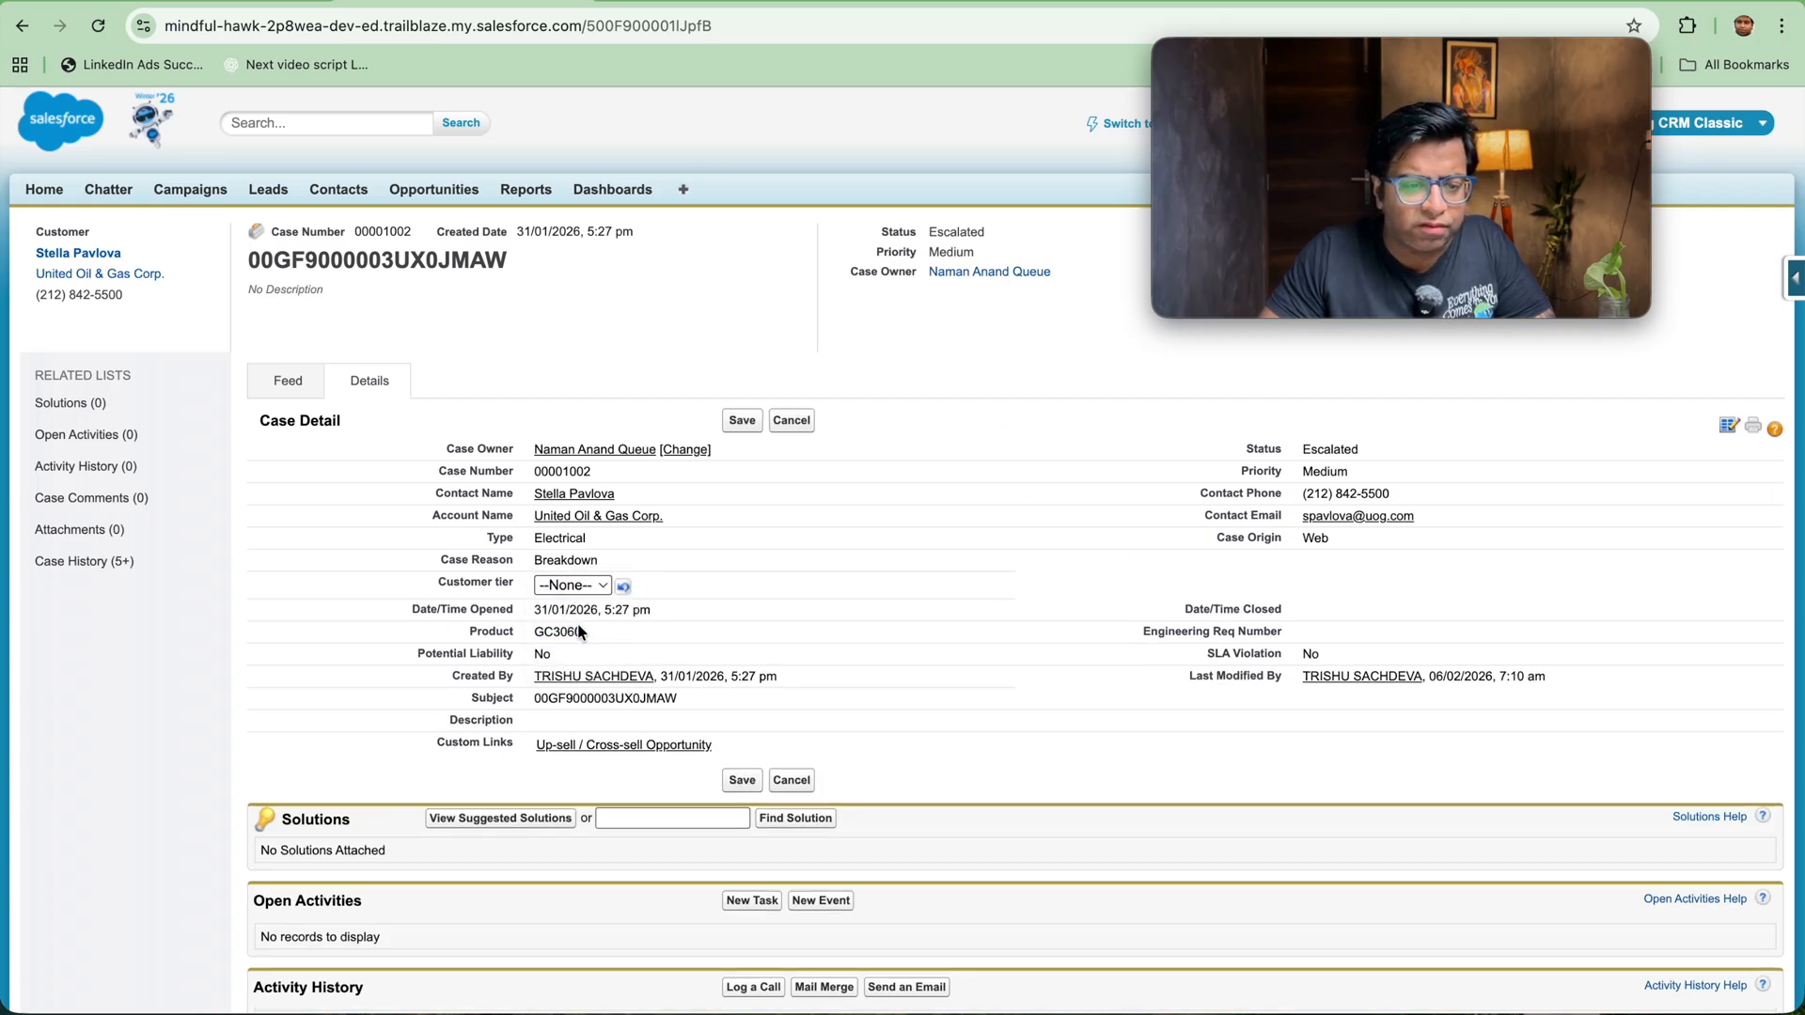
left_click(590, 592)
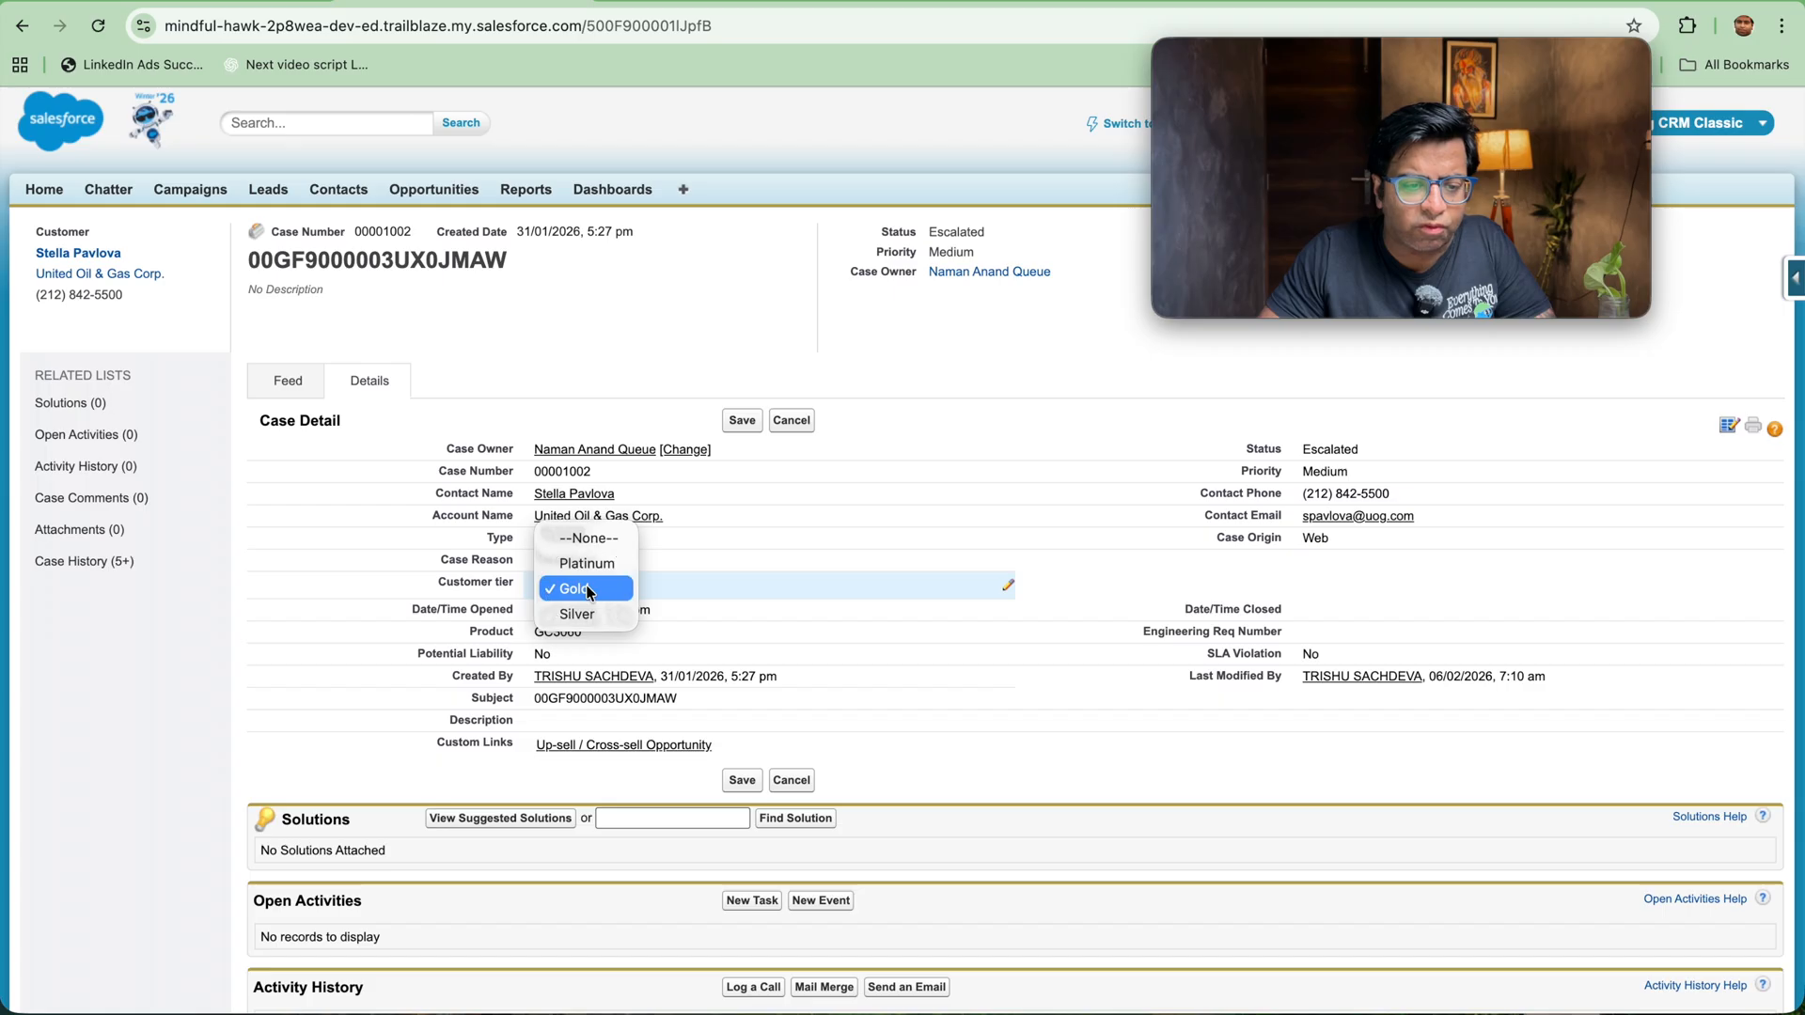
left_click(741, 421)
left_click(740, 420)
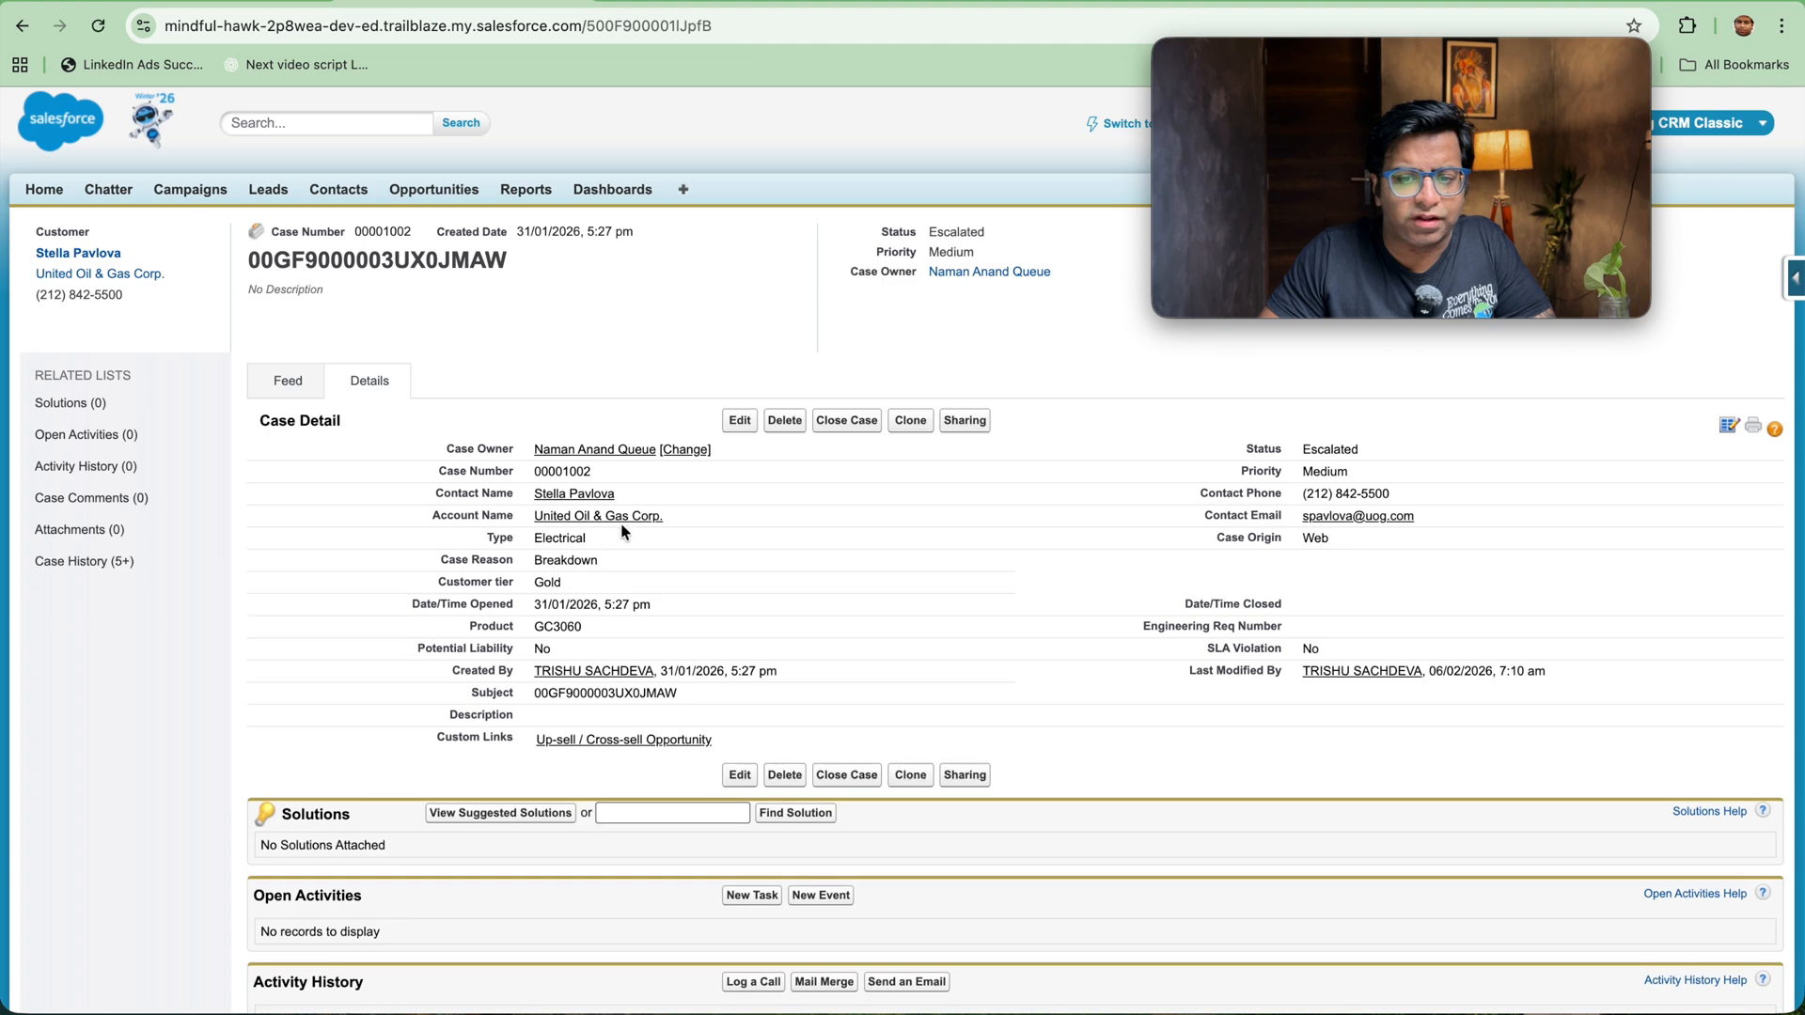
Step: Change the case's Customer tier to Platinum and save the record
double_click(627, 582)
left_click(606, 586)
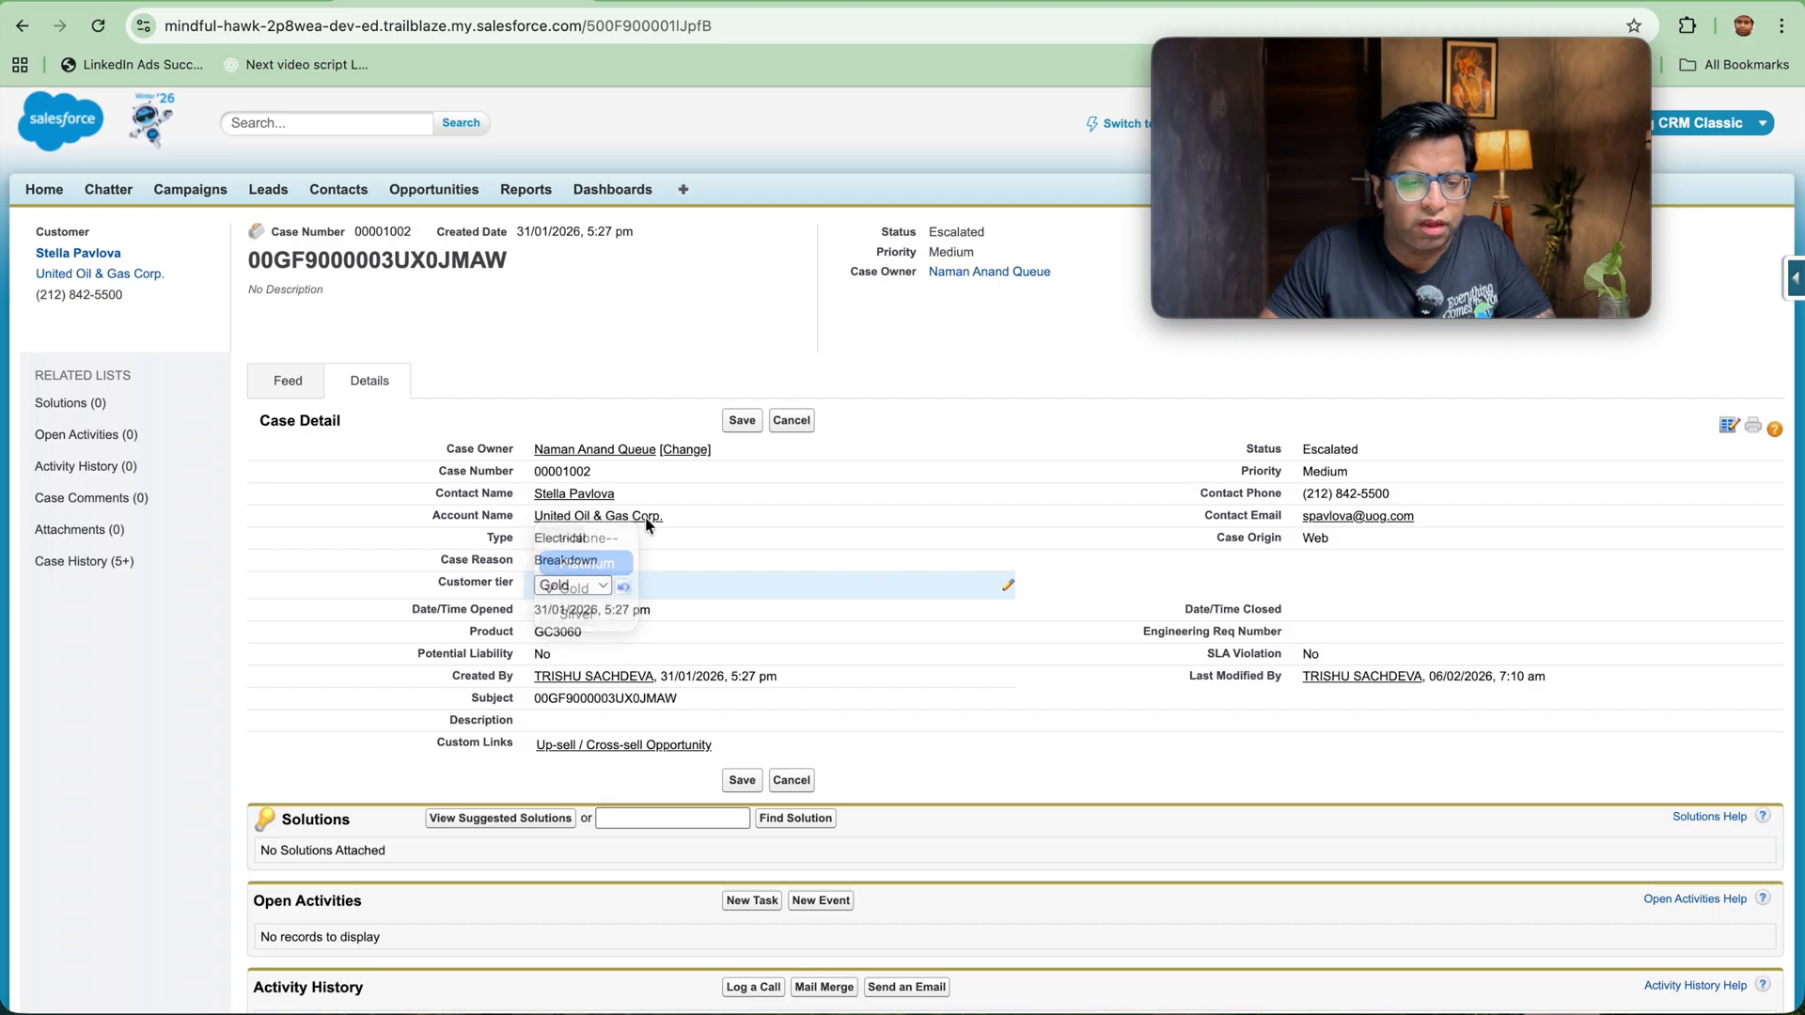
left_click(590, 564)
left_click(741, 420)
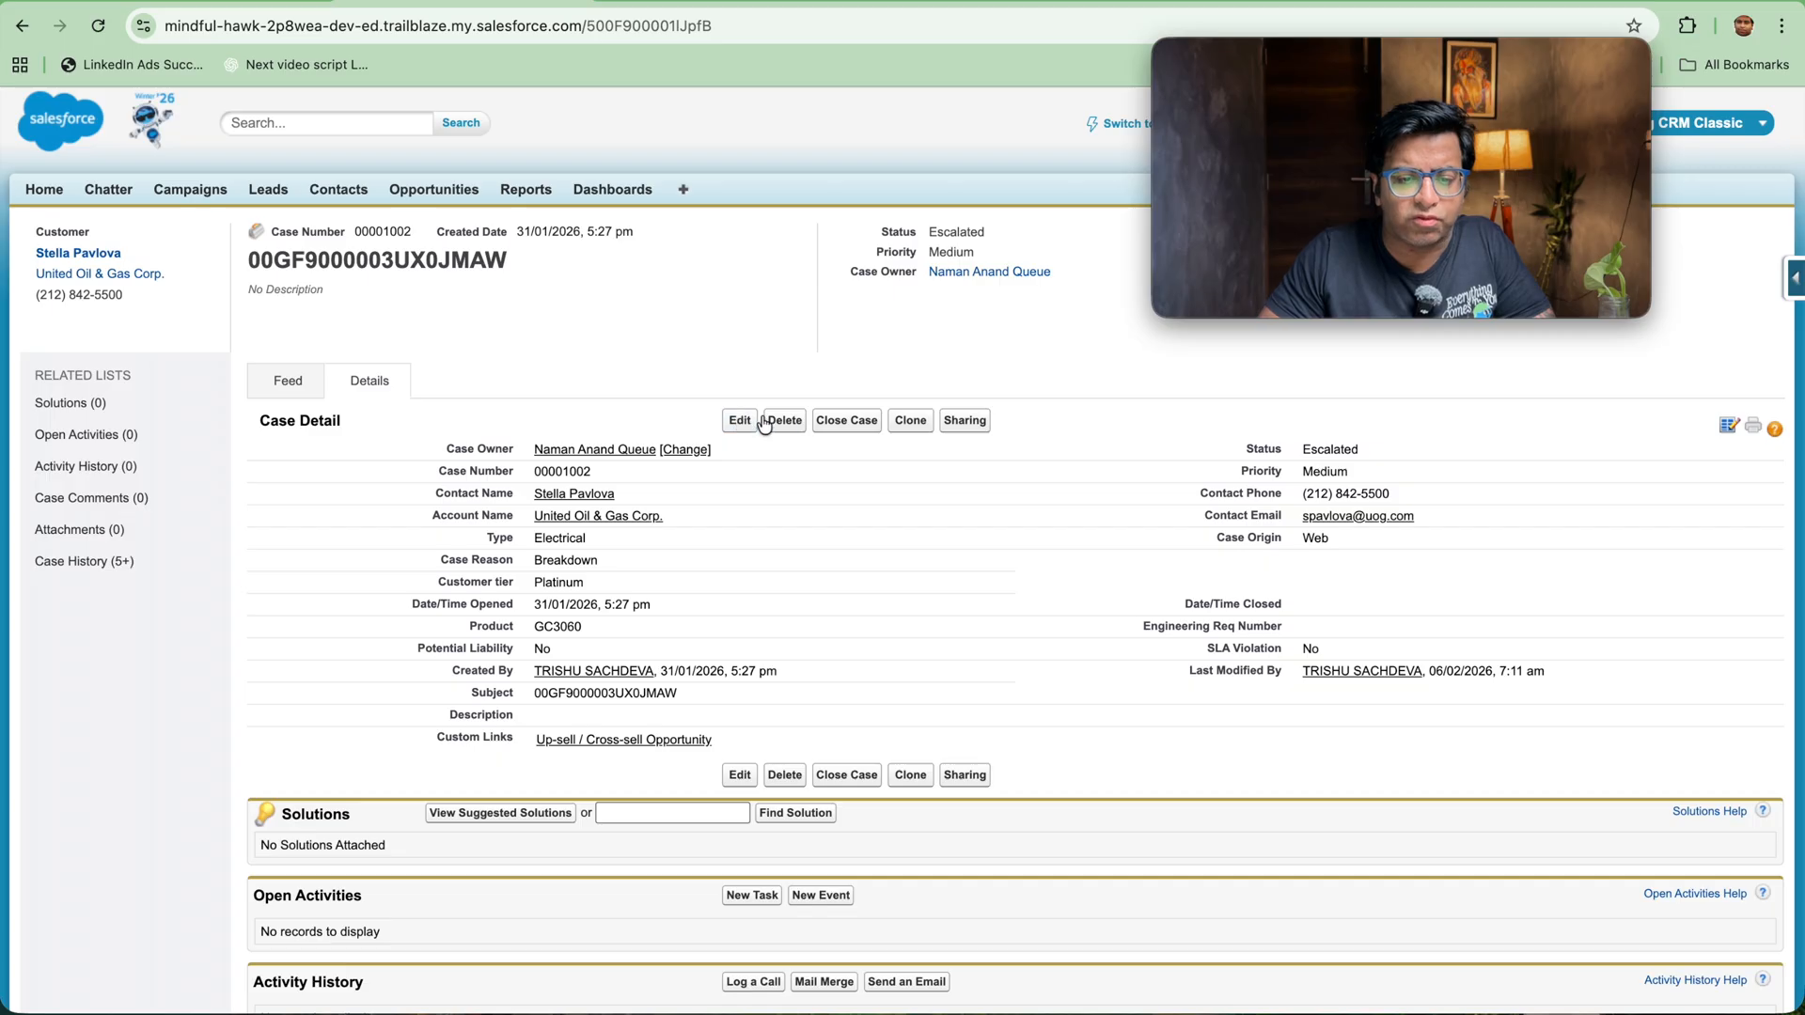
Step: Try to close the Platinum case with the internal comment "hh" while leaving its status at None
left_click(819, 425)
left_click(723, 475)
type("hh")
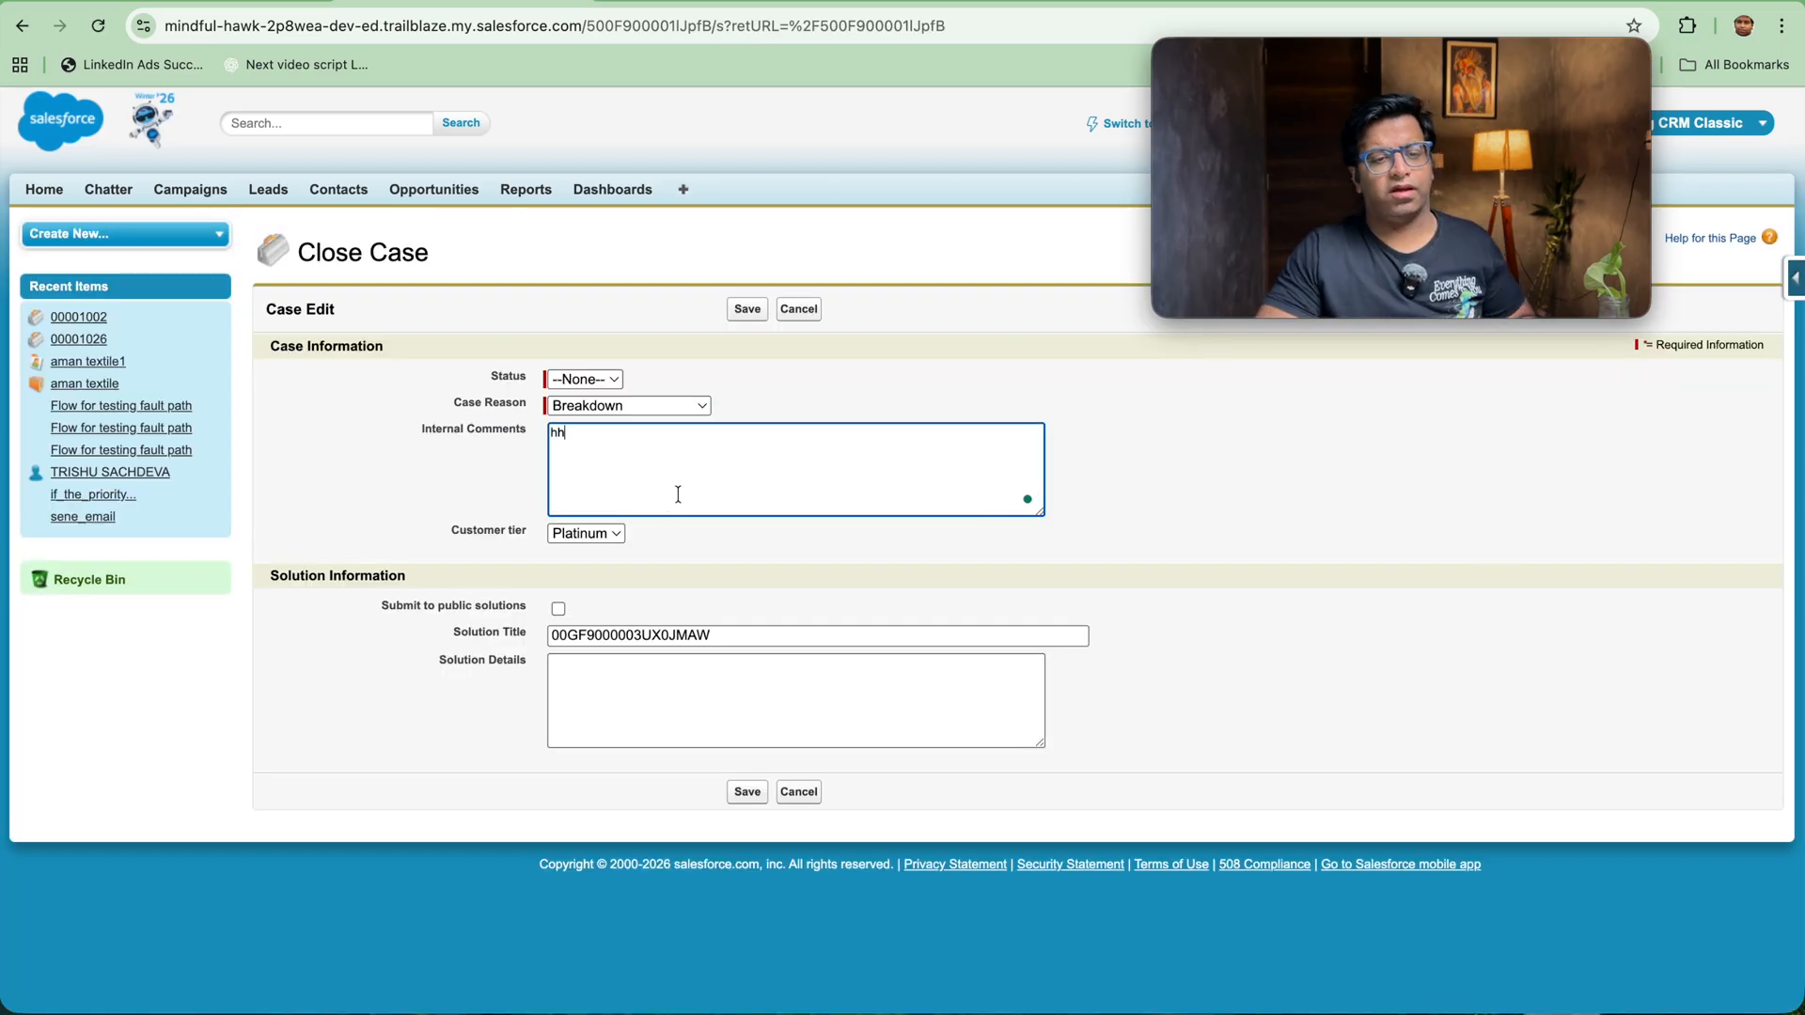
left_click(751, 788)
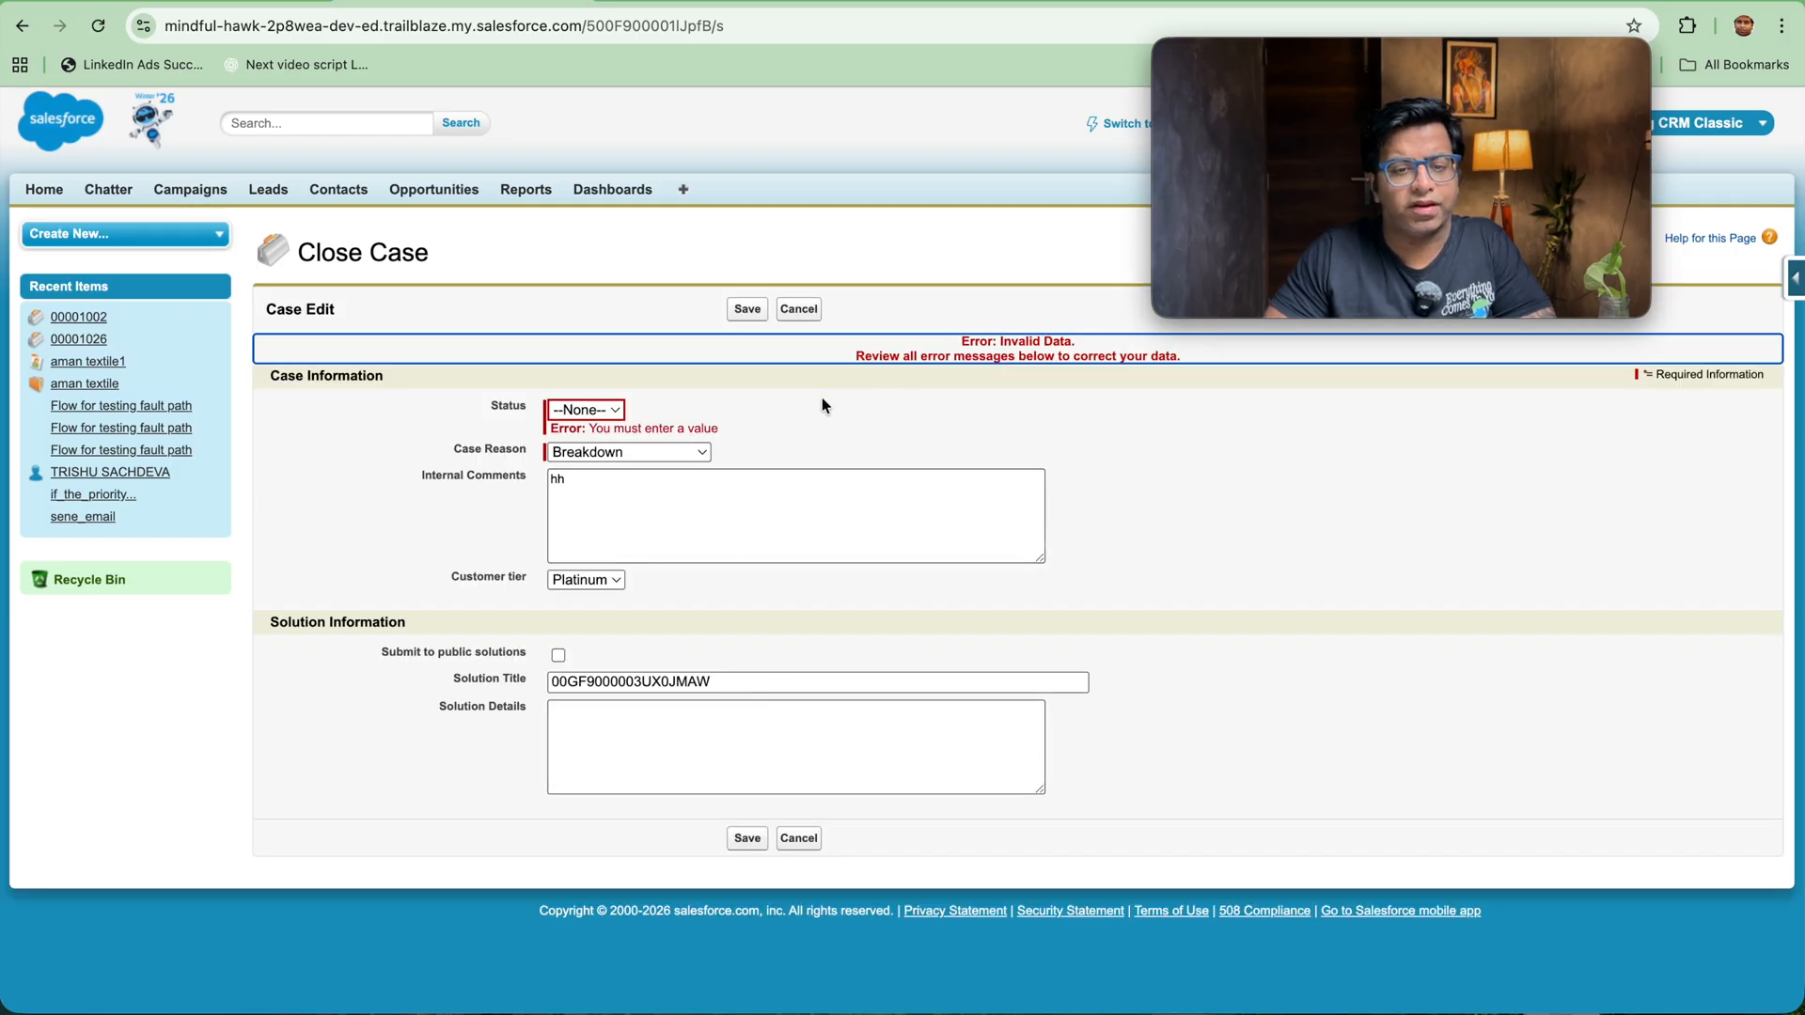
Step: Set the closing status to Closed, keep the case reason Breakdown, and try to save the case closure
left_click(617, 414)
left_click(606, 435)
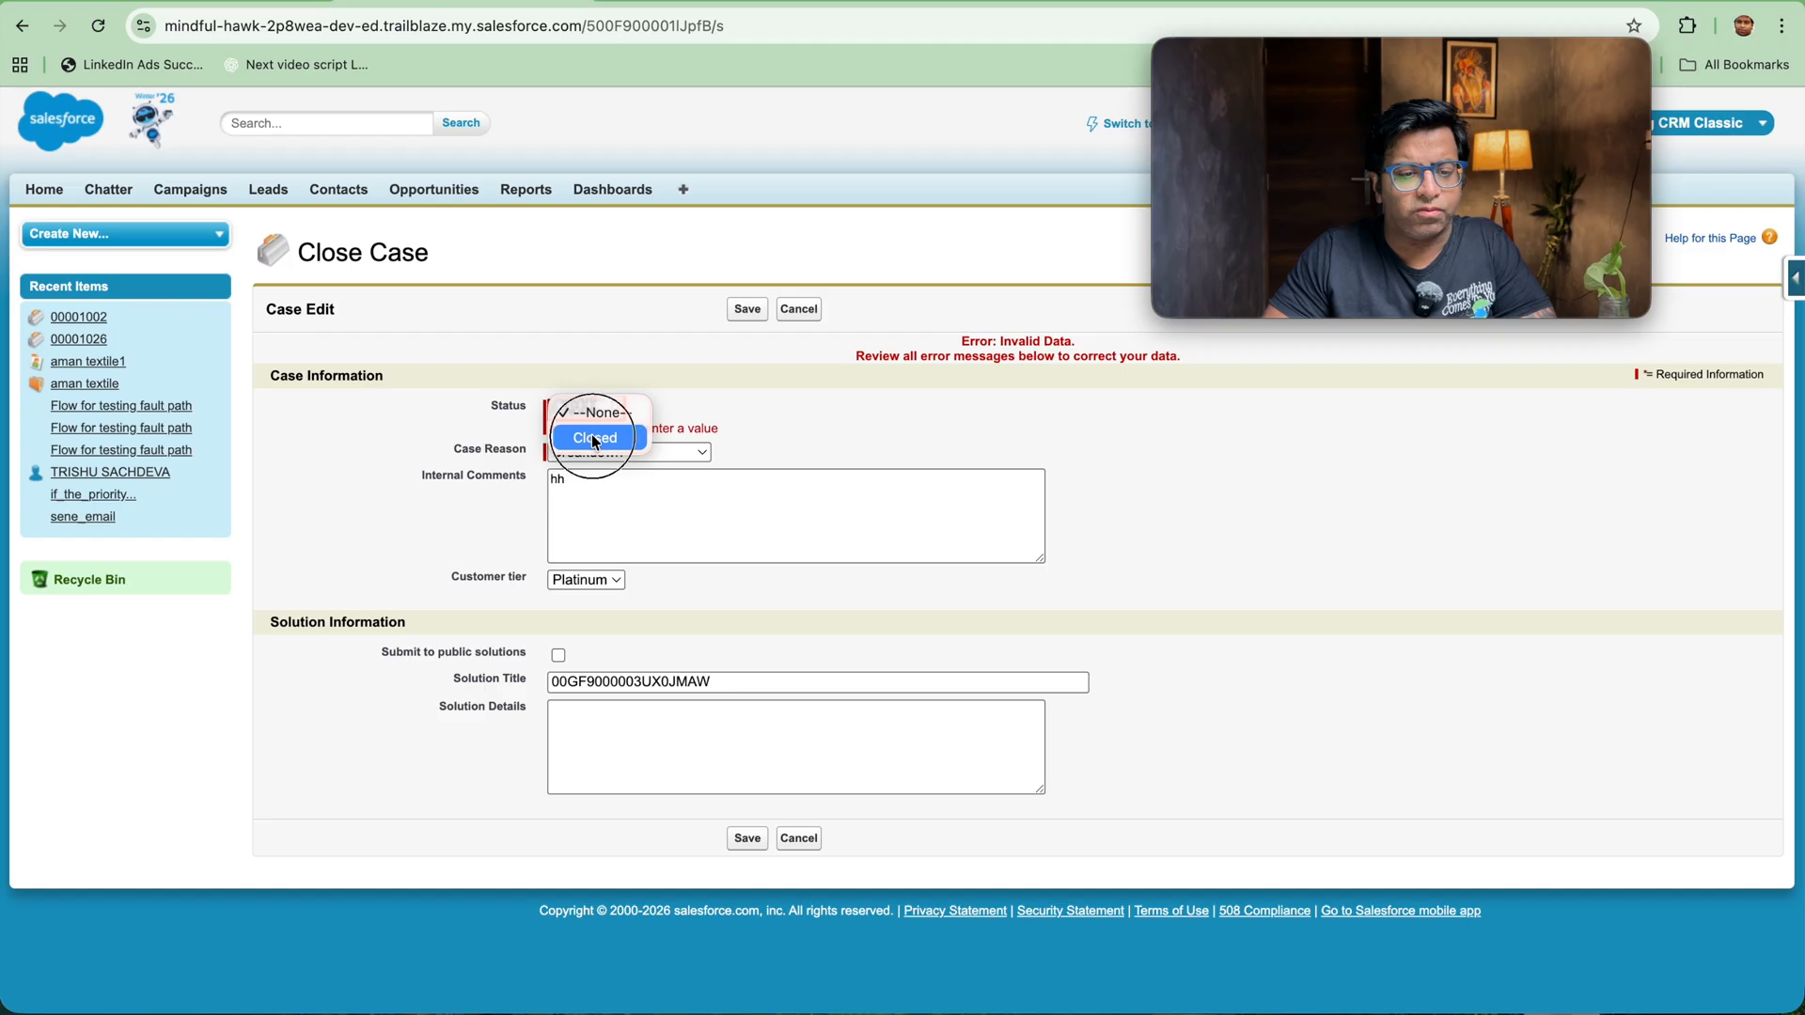
left_click(625, 453)
left_click(625, 460)
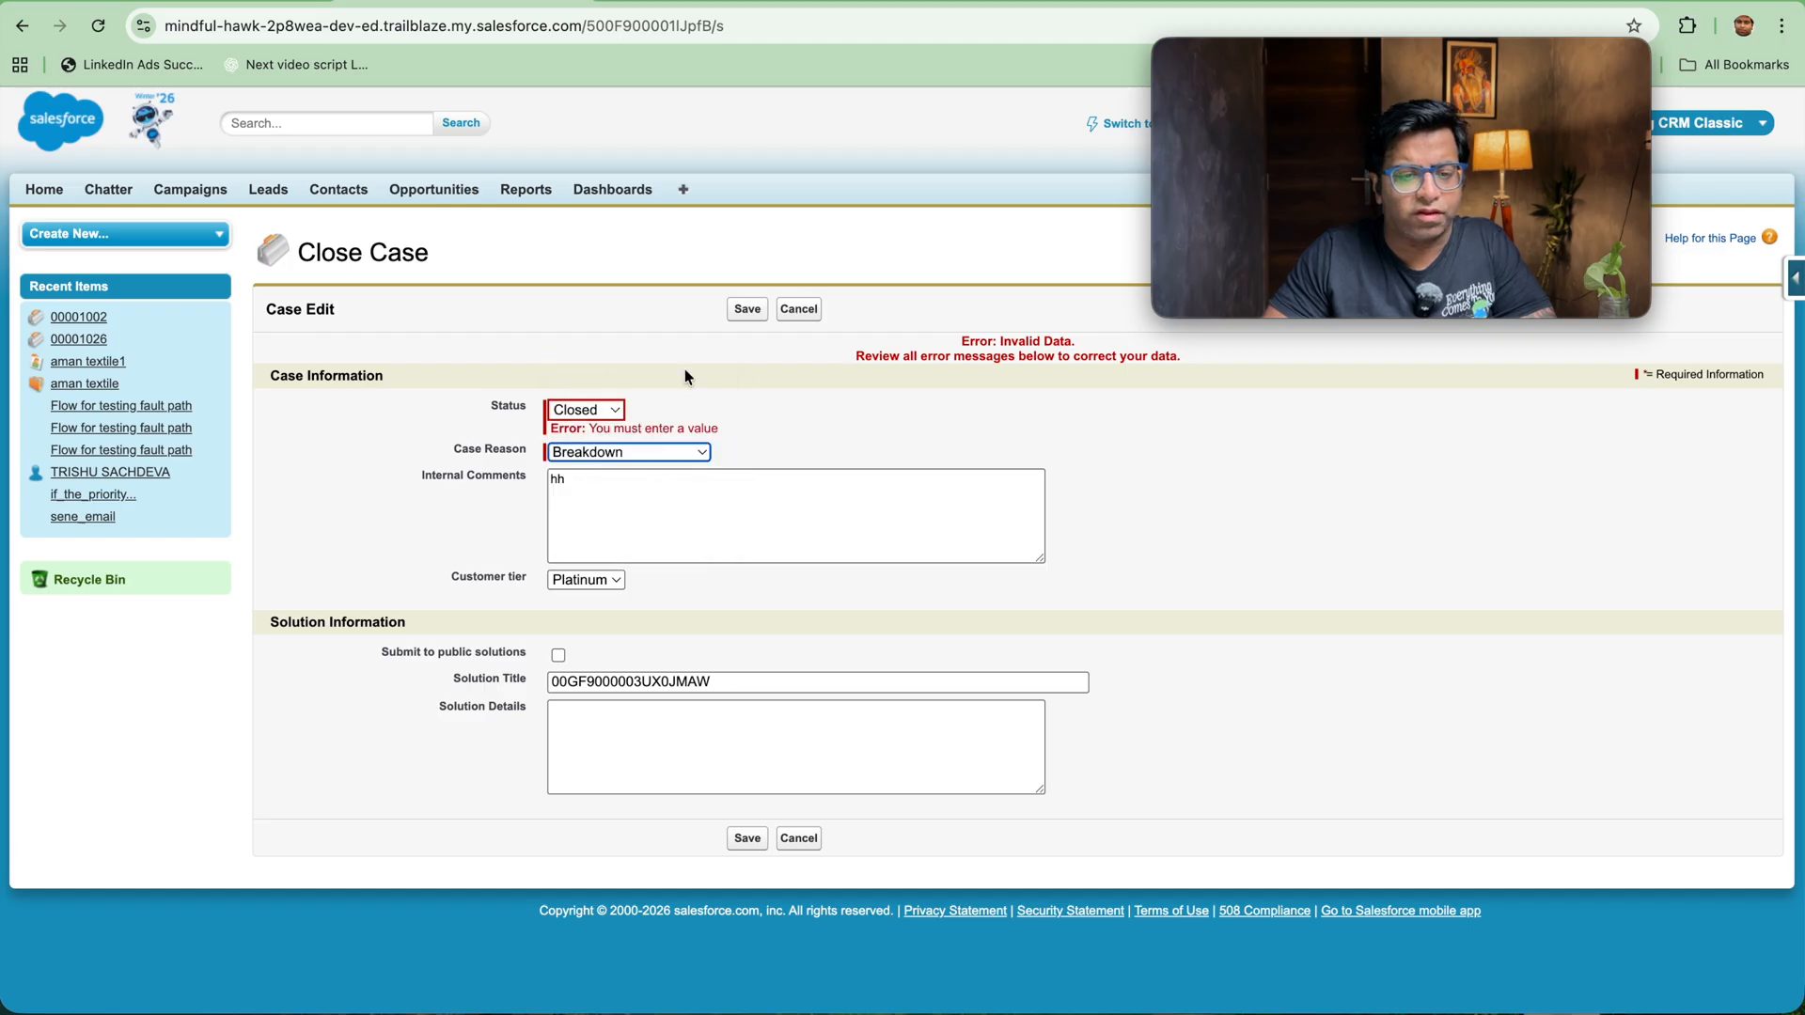
left_click(738, 309)
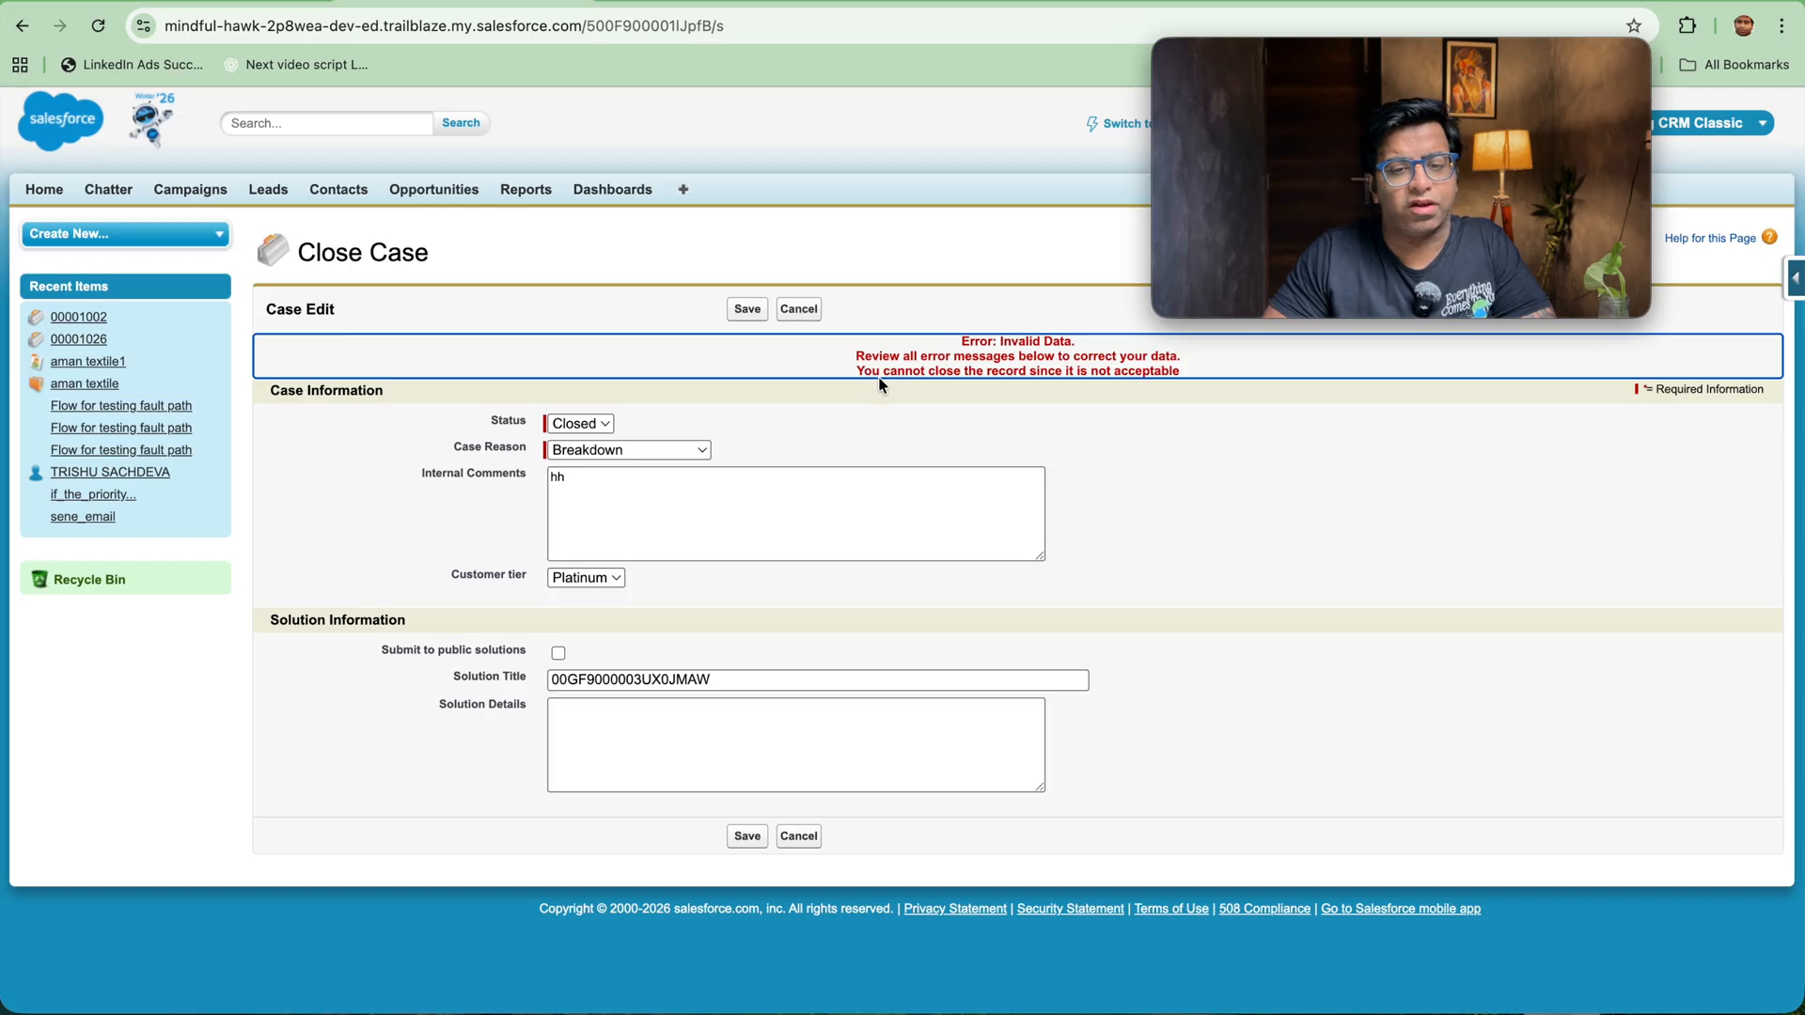
Step: Start a new custom field on the Case object with the Text Area (Long) data type
mouse_move(1233, 212)
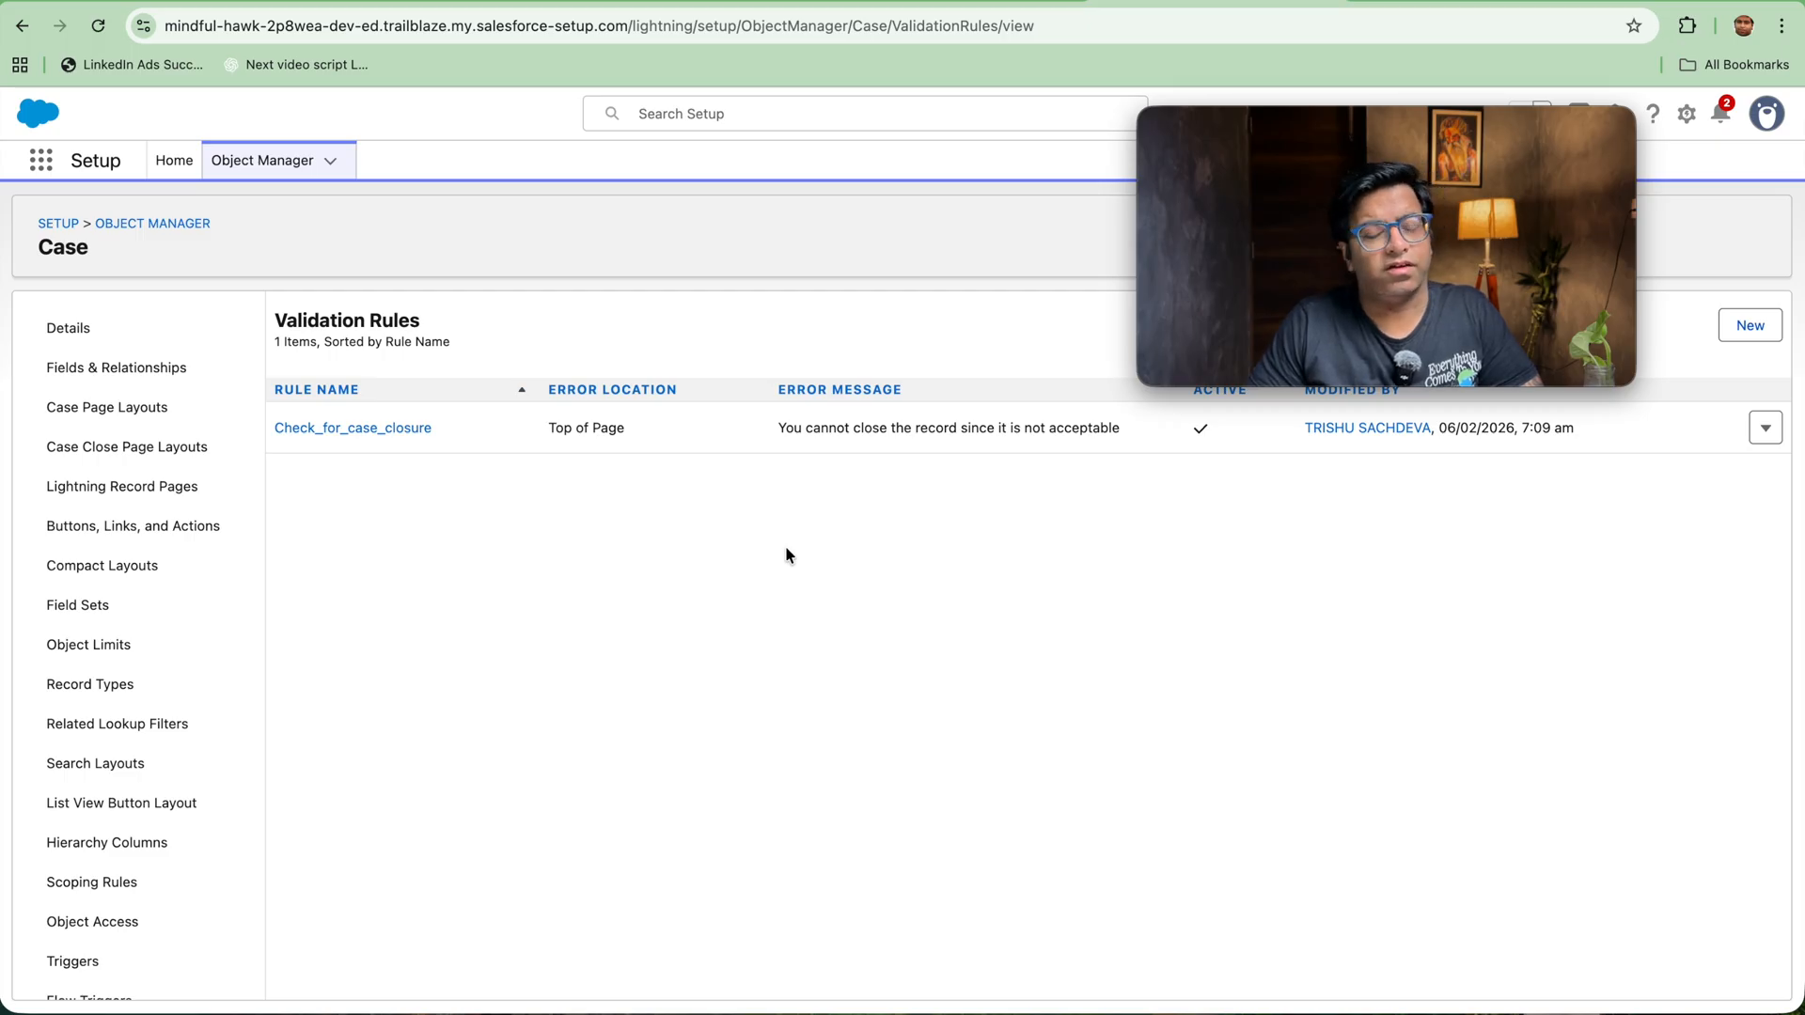
left_click(99, 368)
left_click_drag(1337, 131, 1011, 43)
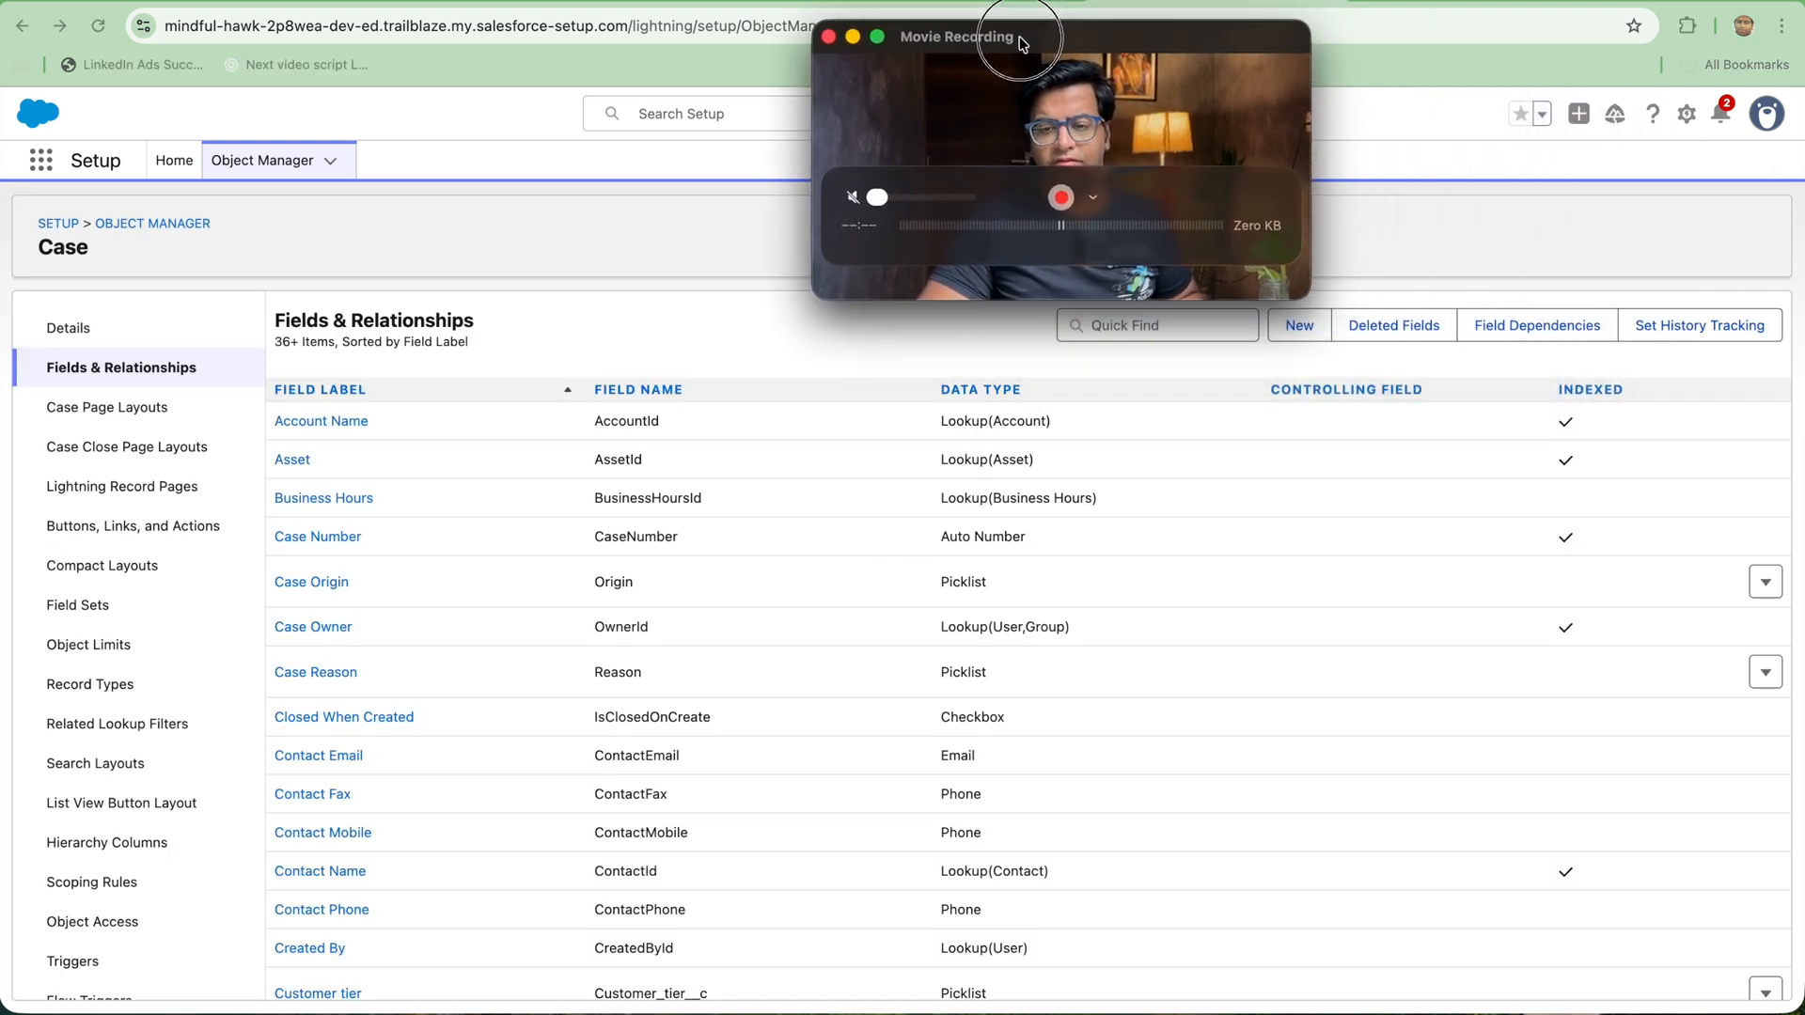
left_click(1296, 324)
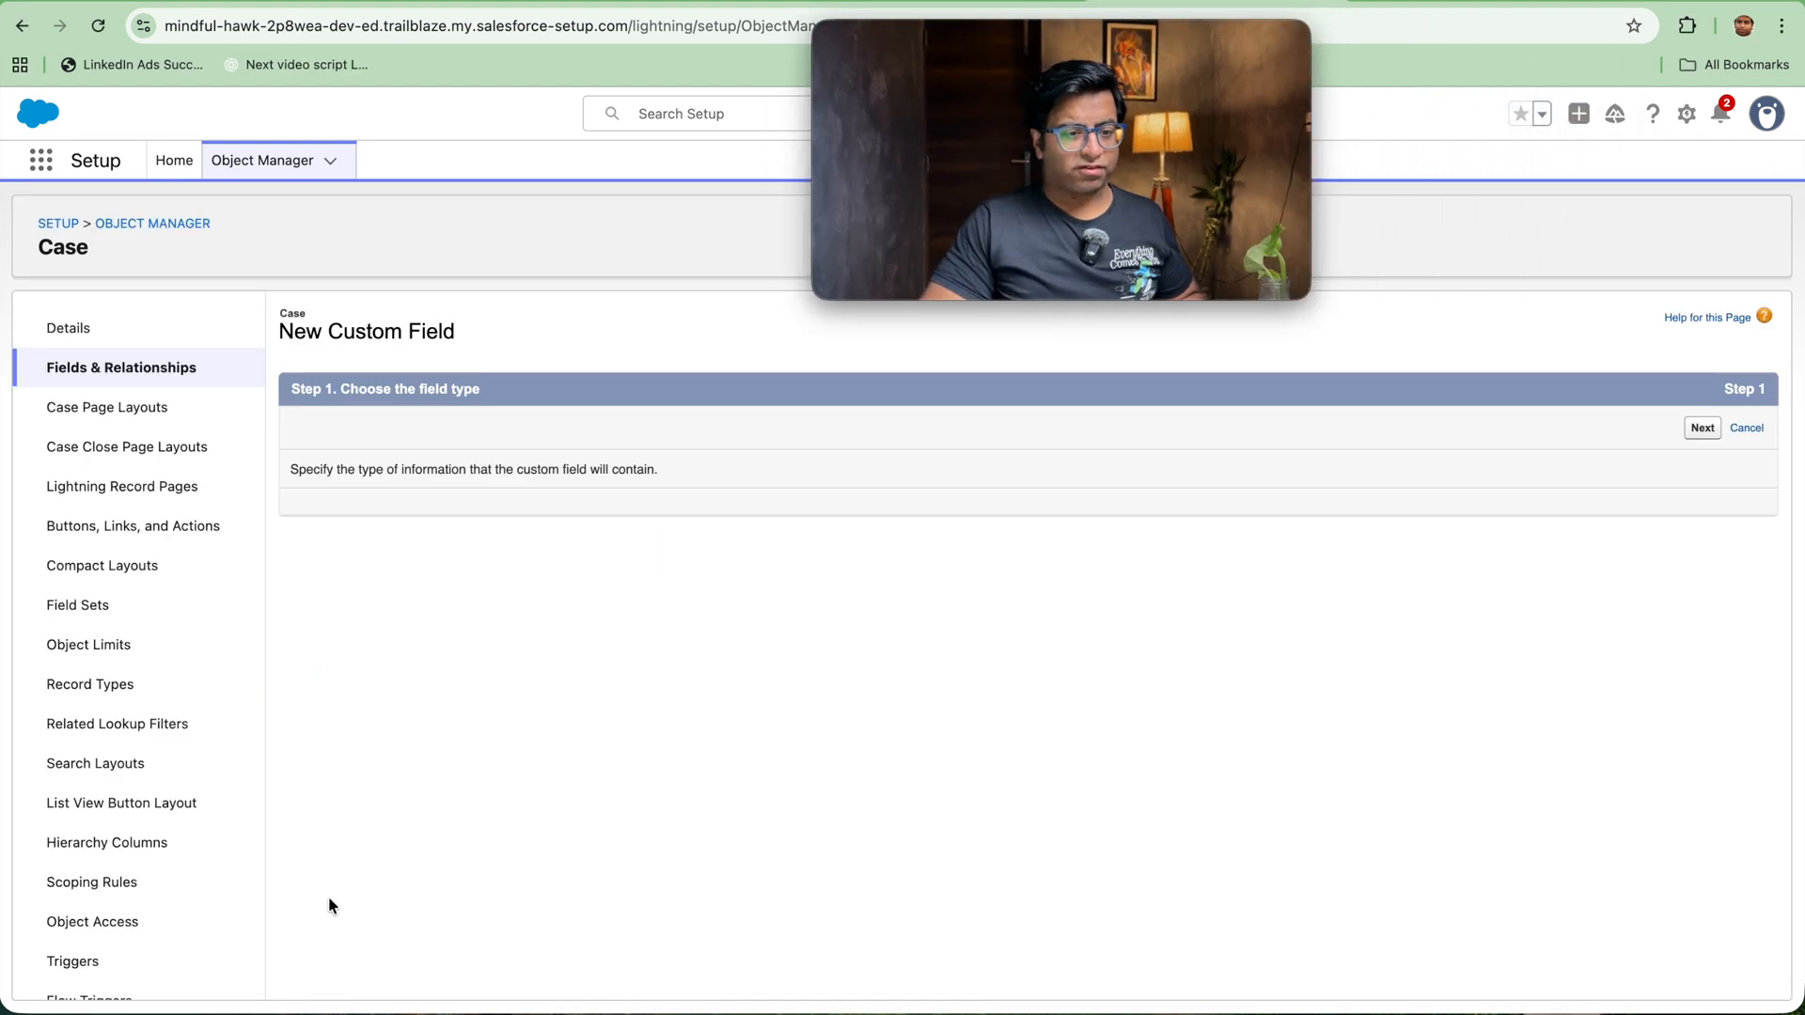
scroll(416, 804, "down", 5)
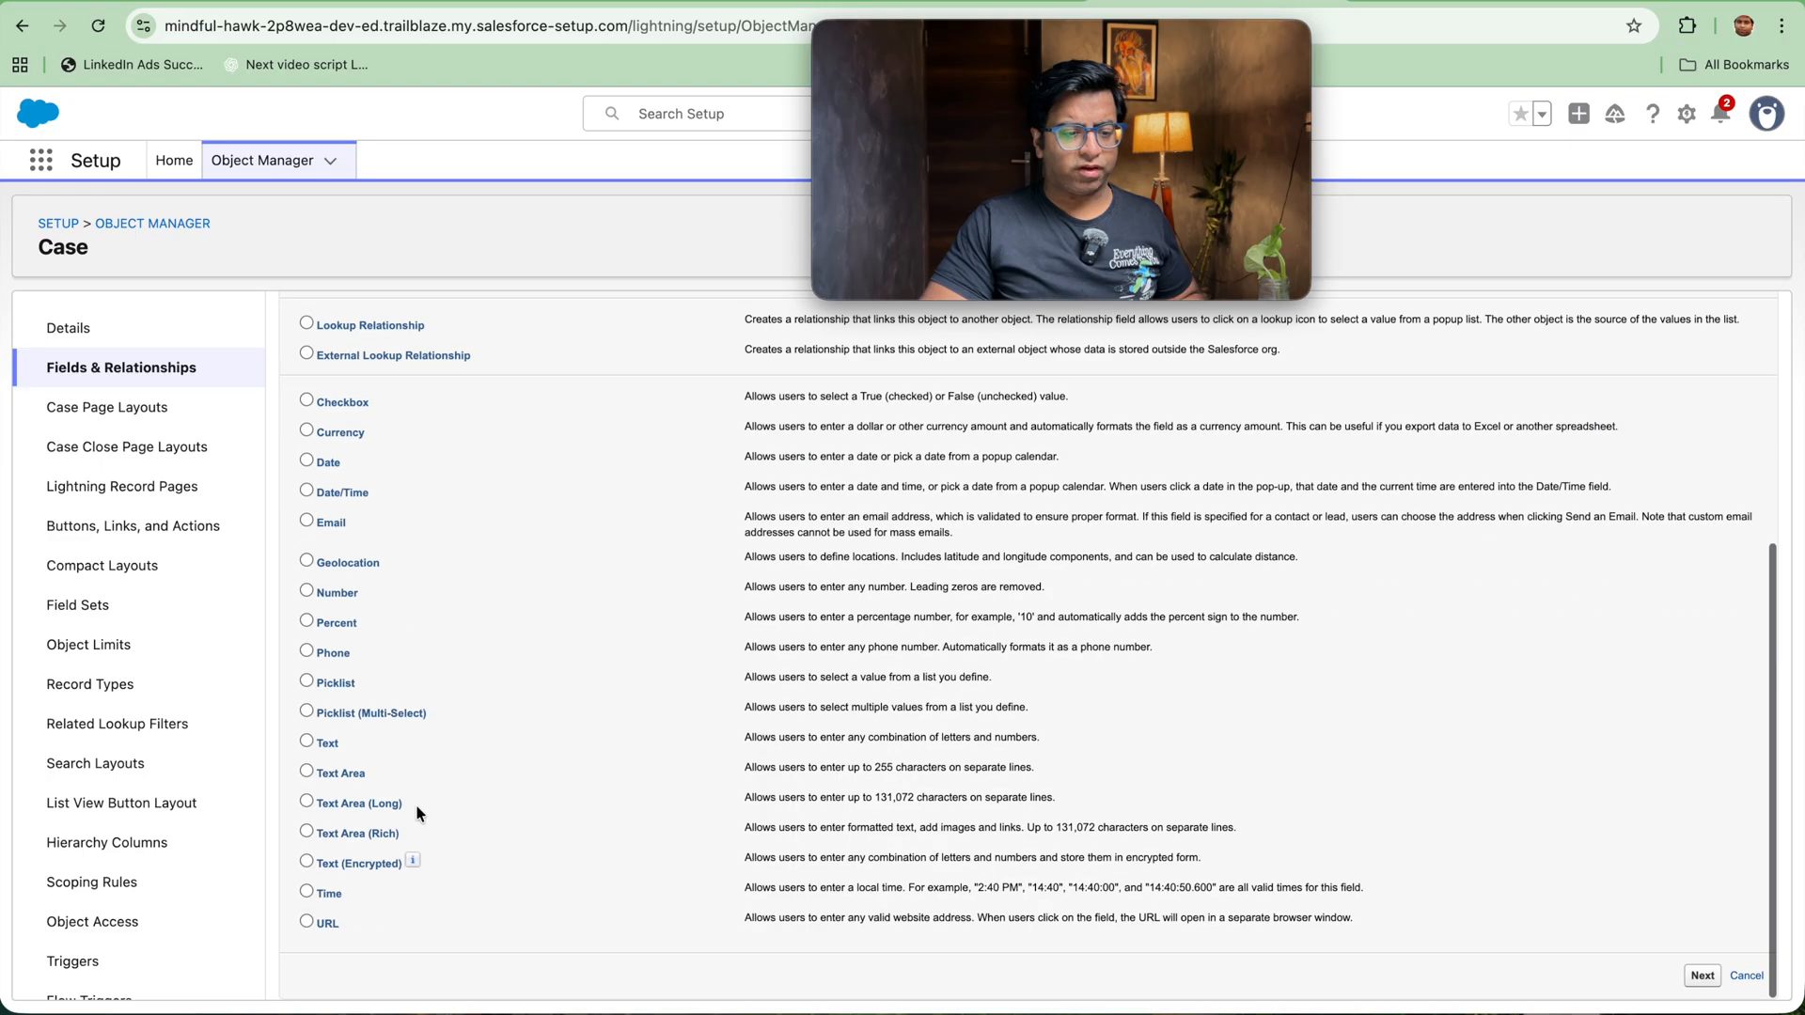
left_click(307, 802)
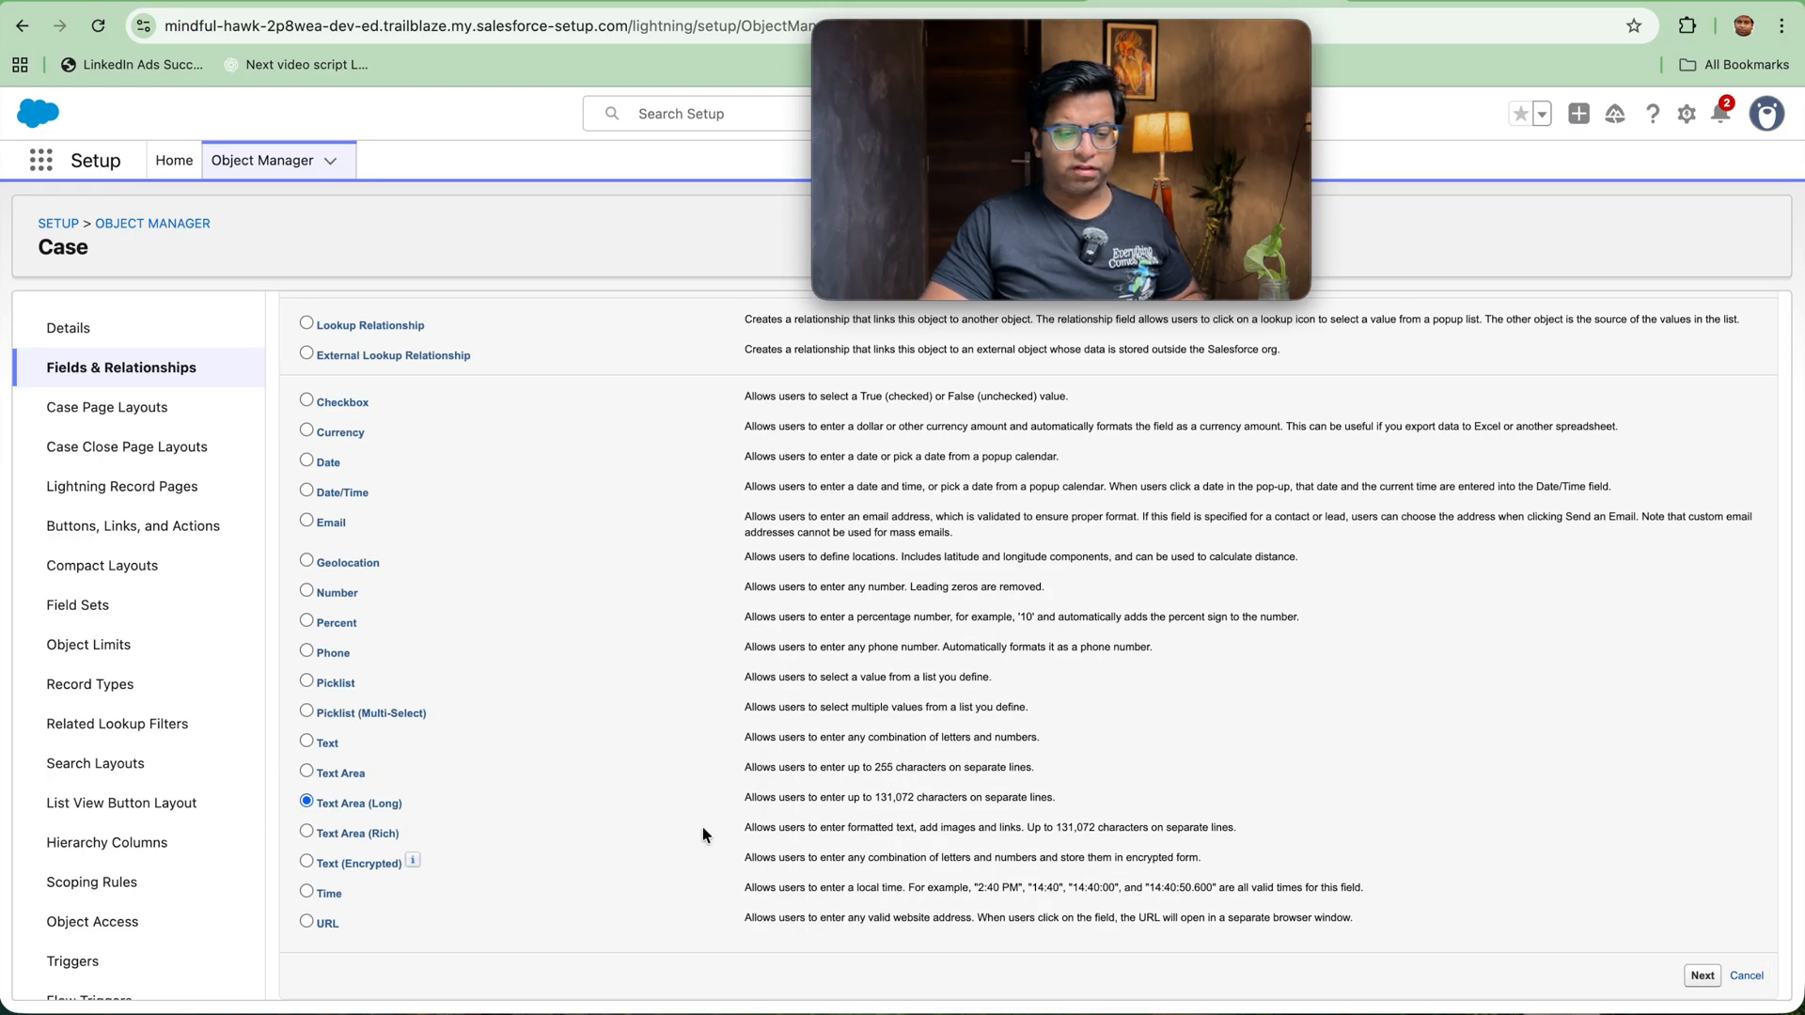
left_click(1701, 975)
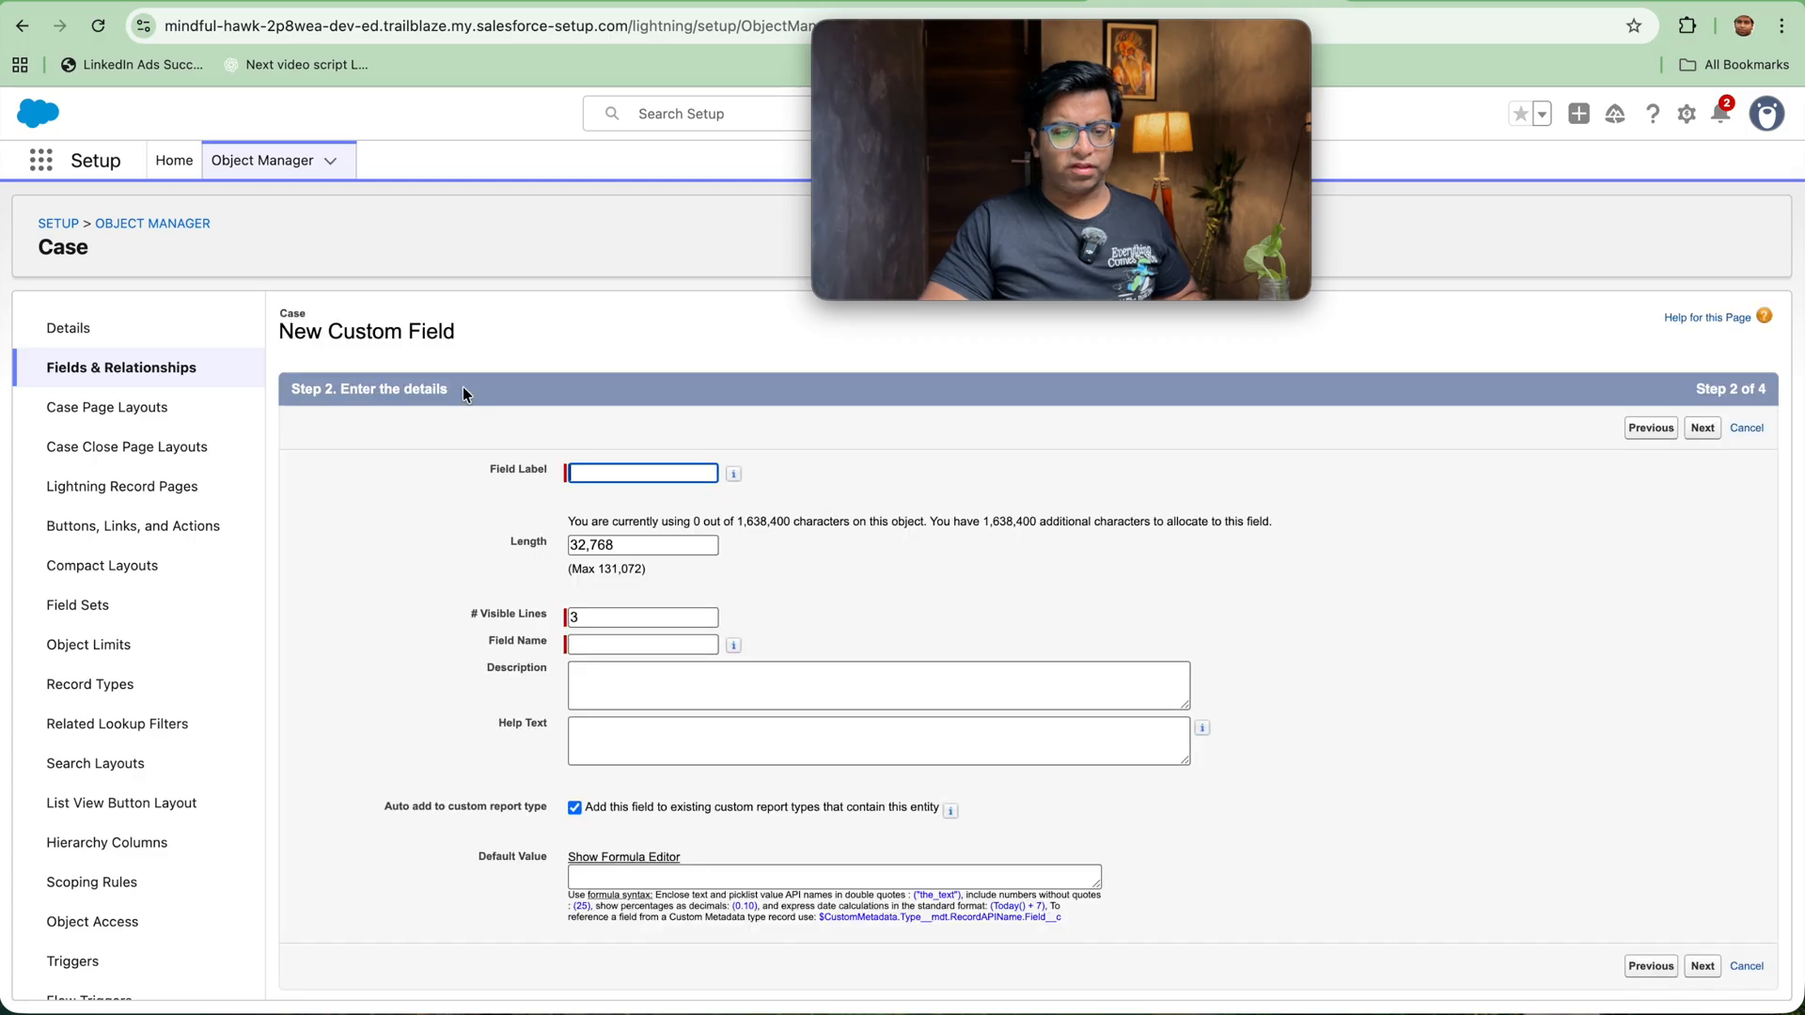
Step: Label the field Resolution Notes and save it with the default length, field-level security and page layout settings
type("R")
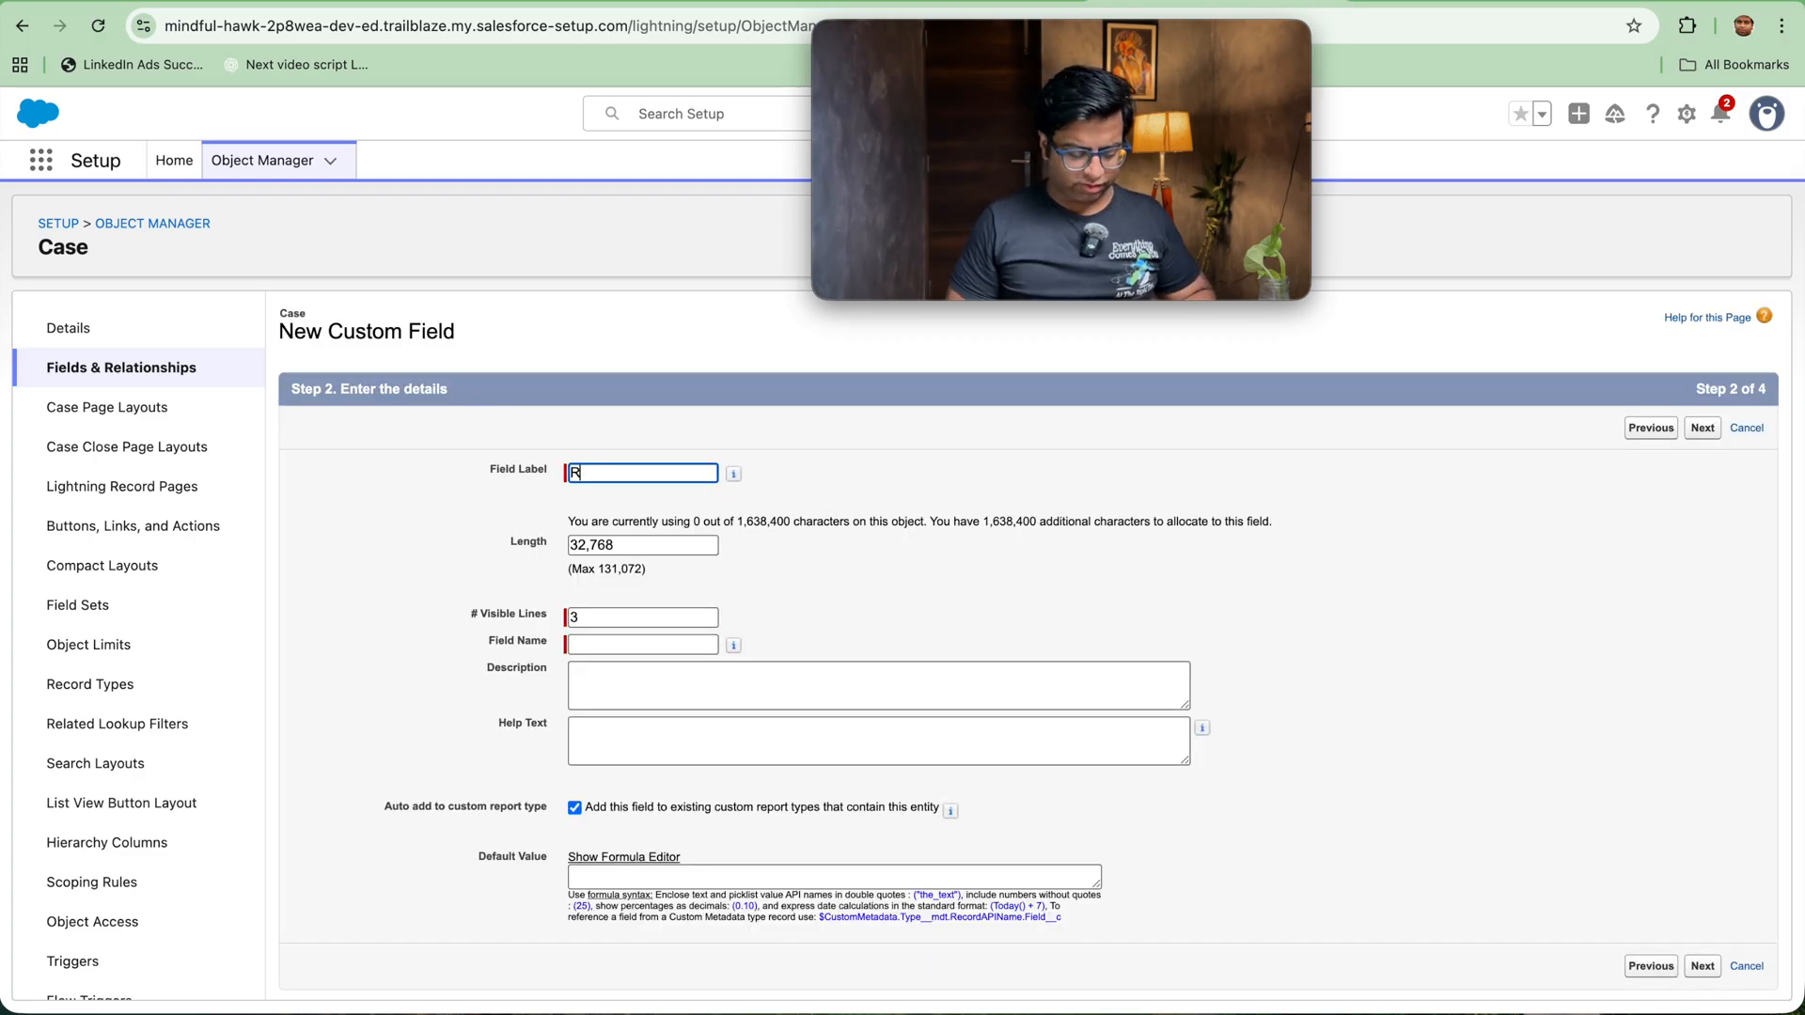
type("esoluti")
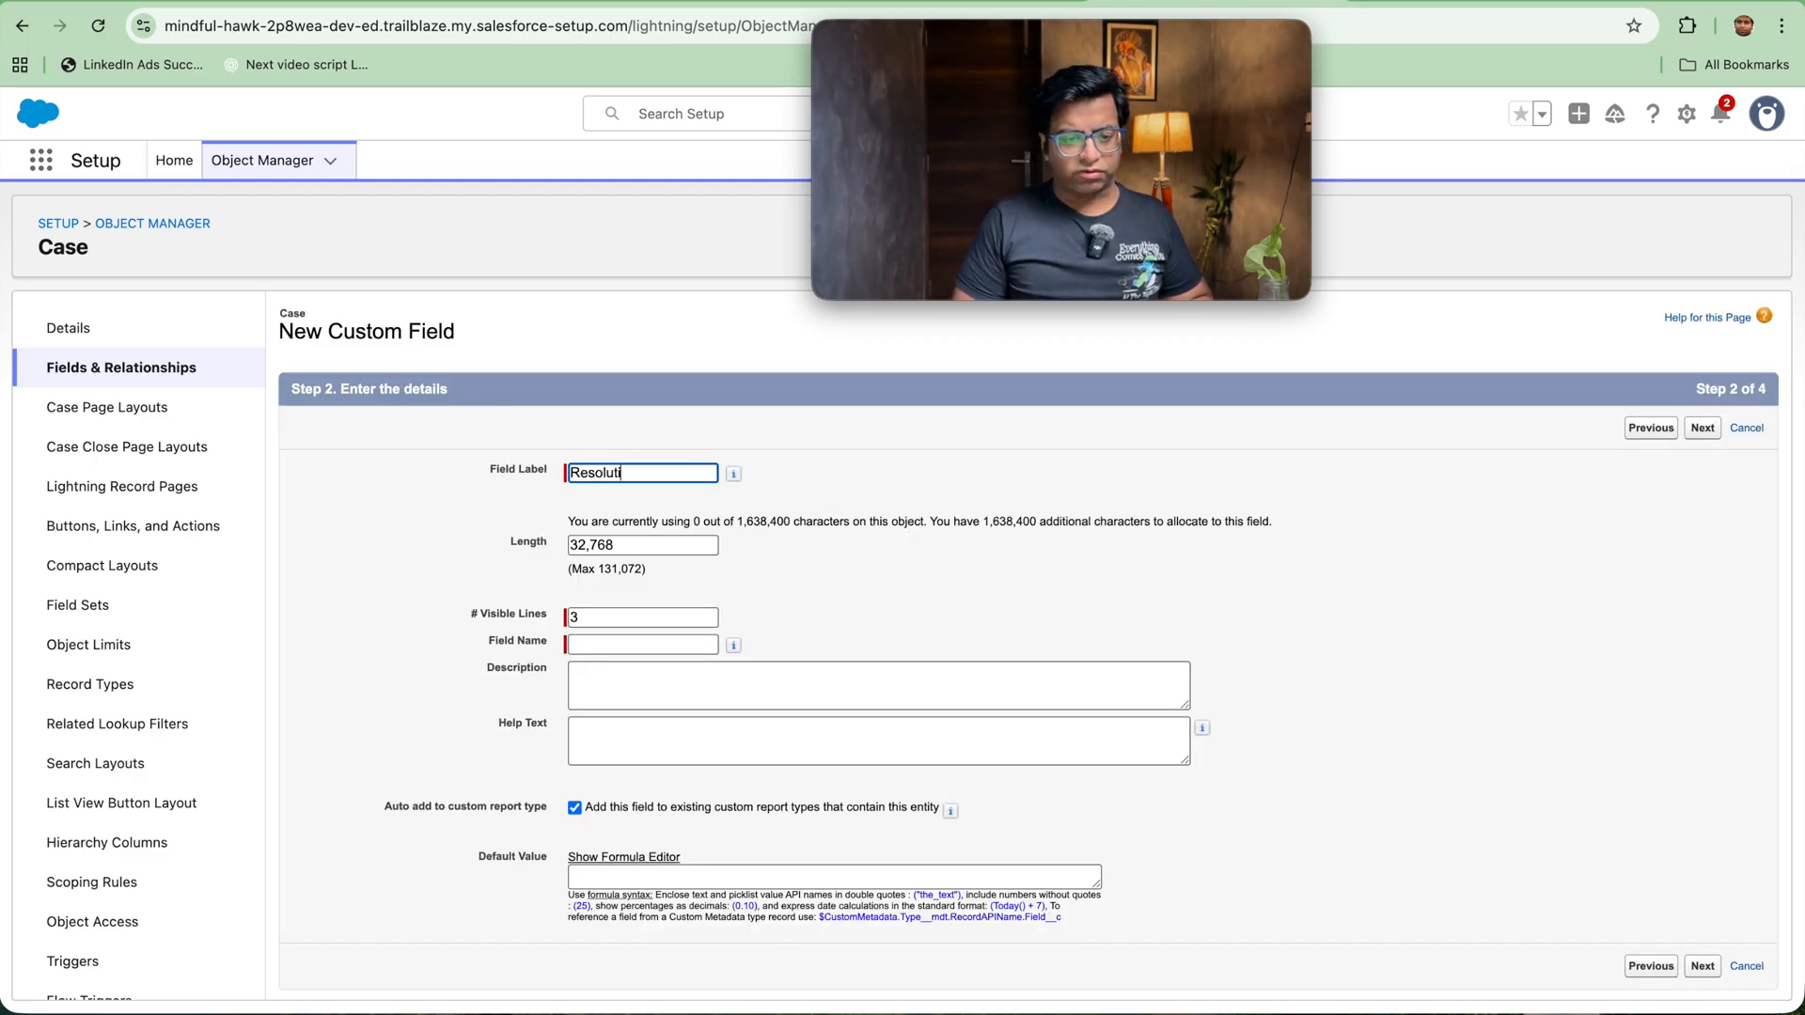
type("on Notes")
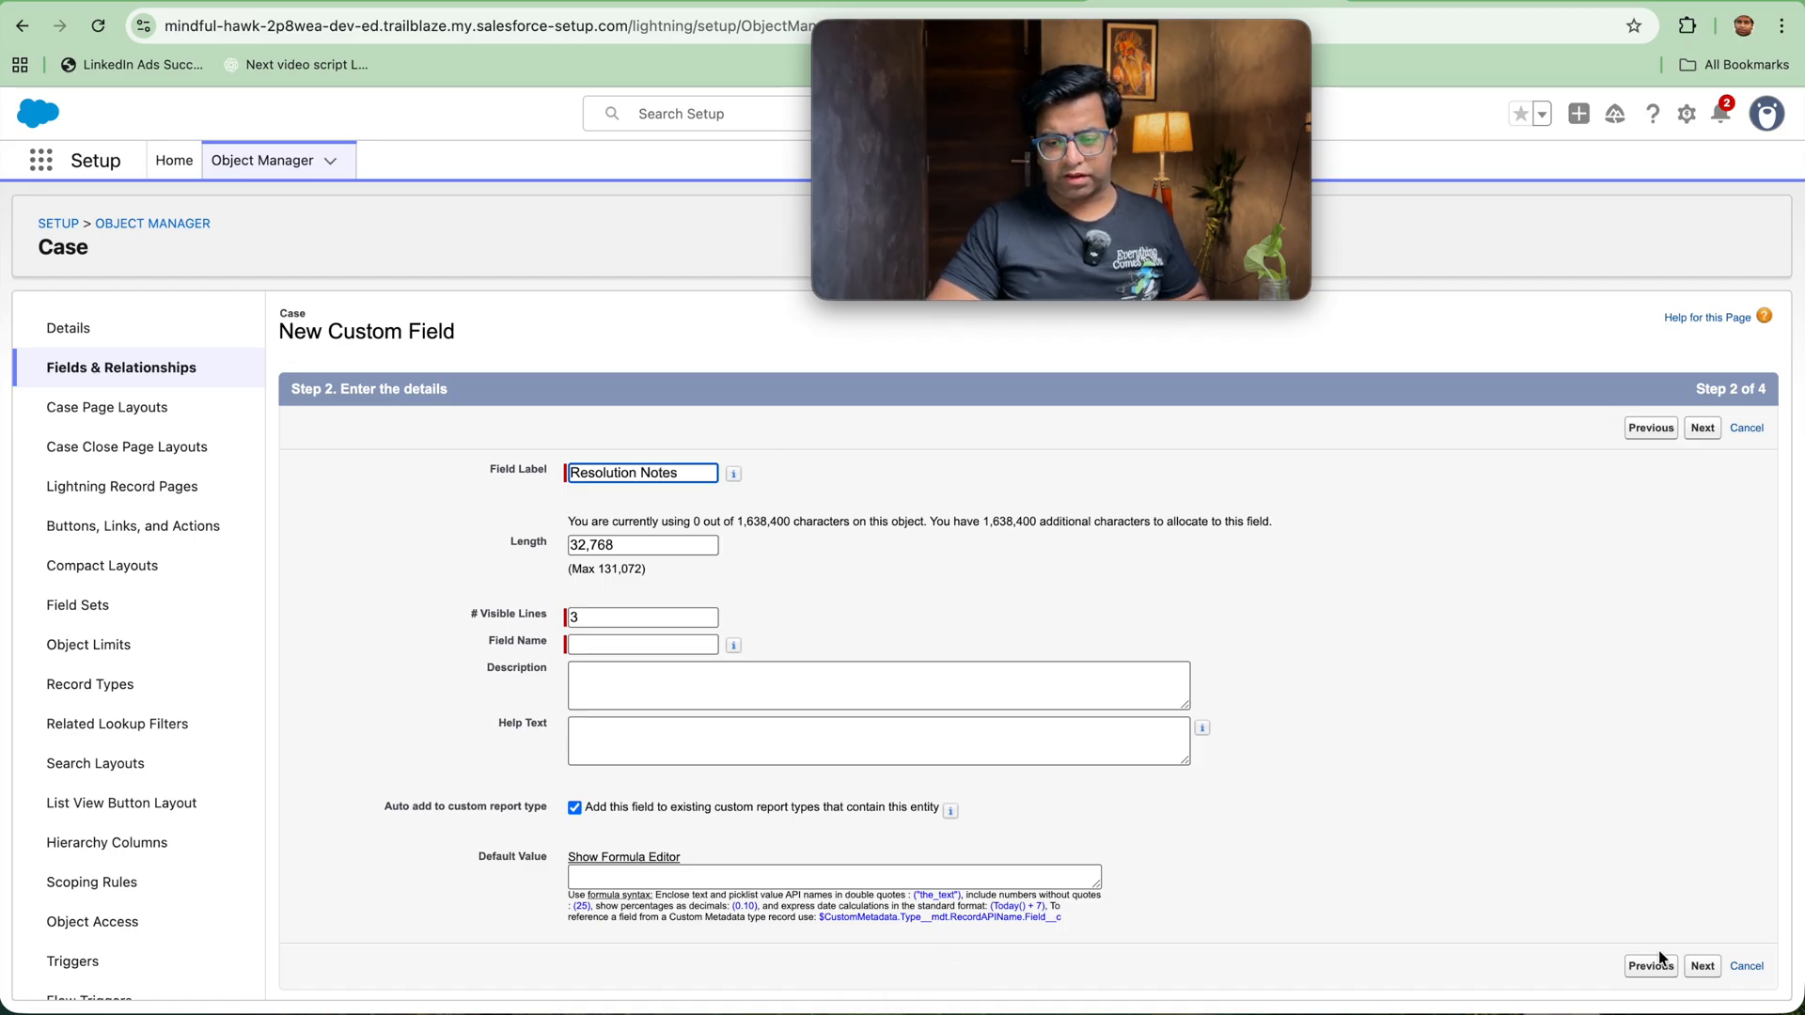
left_click(1704, 968)
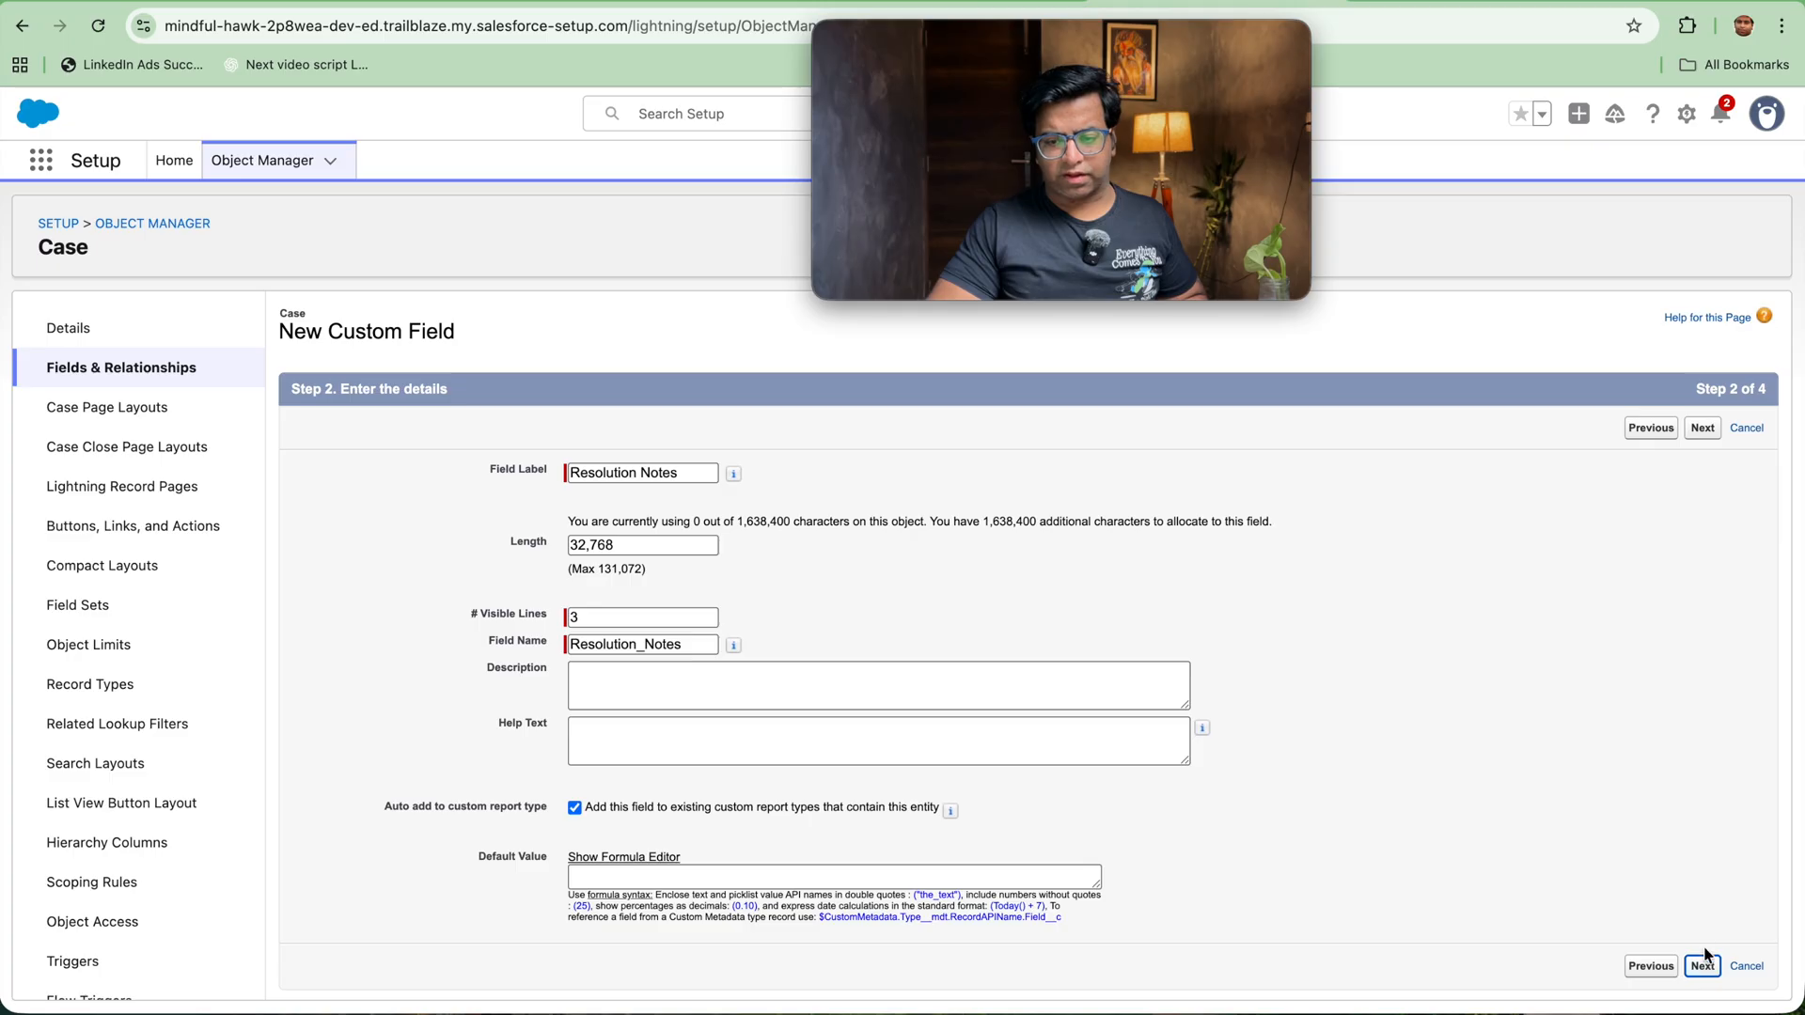
left_click(1704, 428)
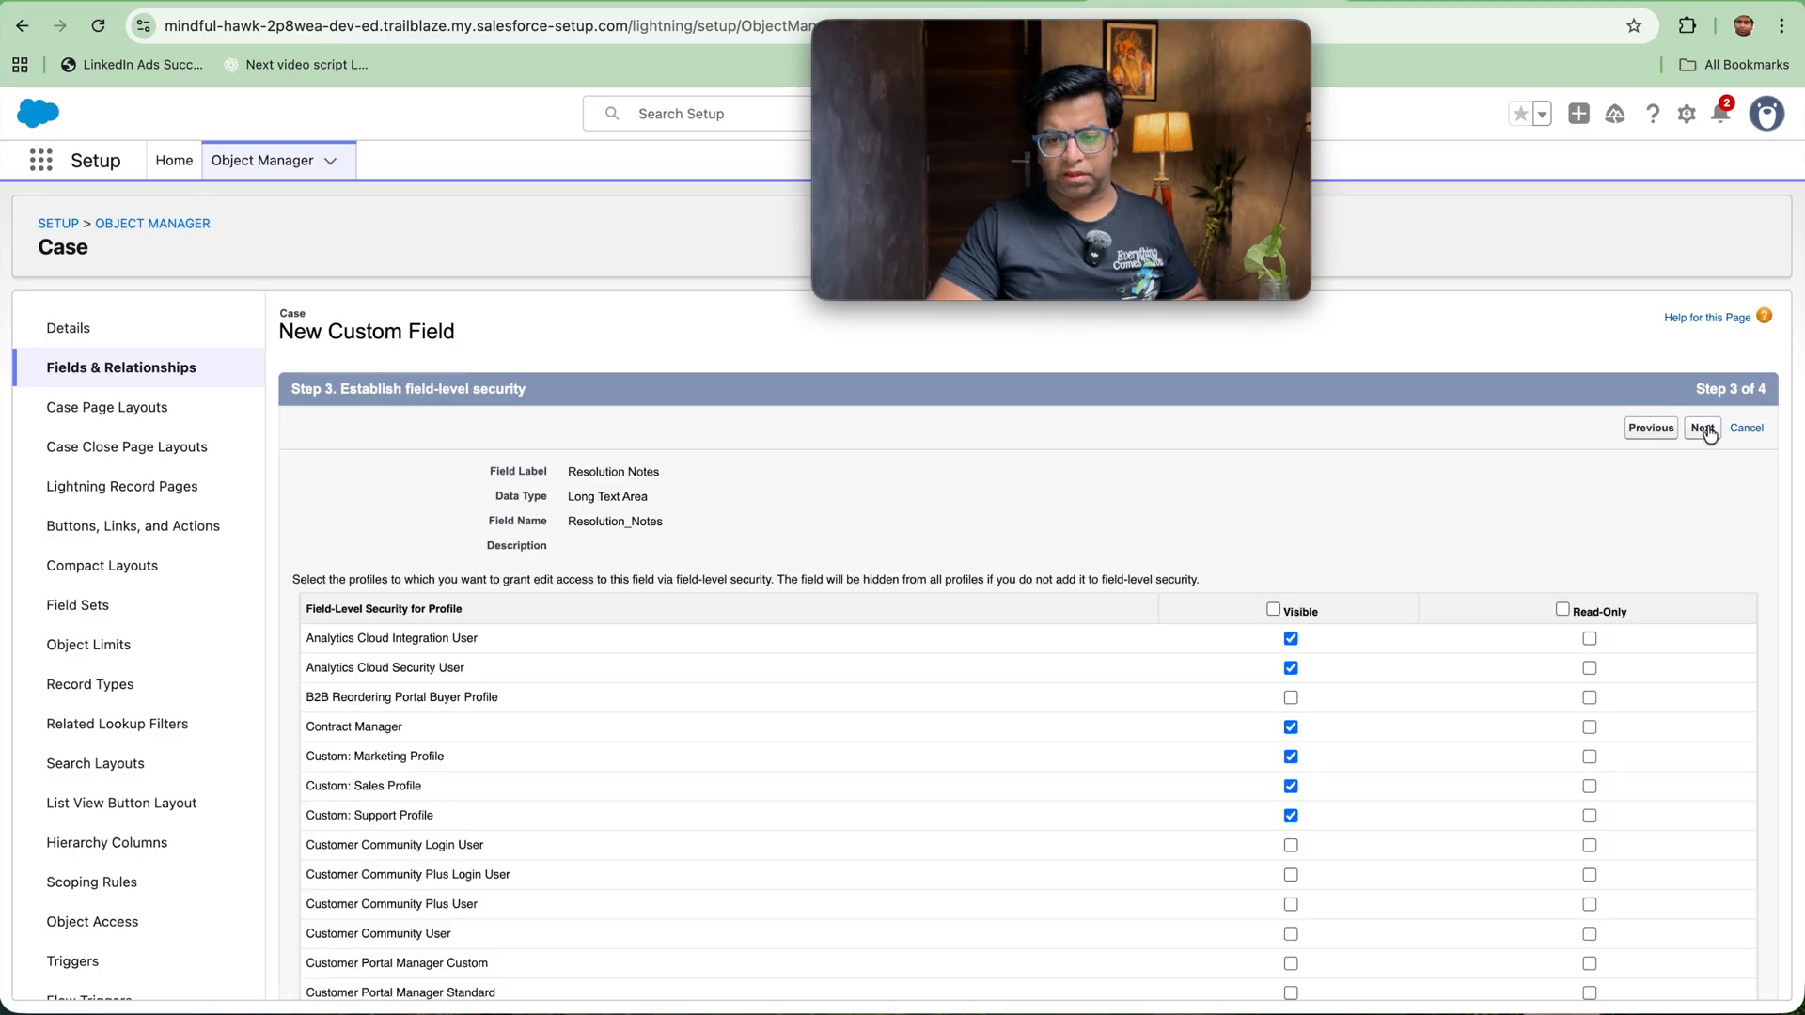
left_click(1703, 429)
left_click(1707, 429)
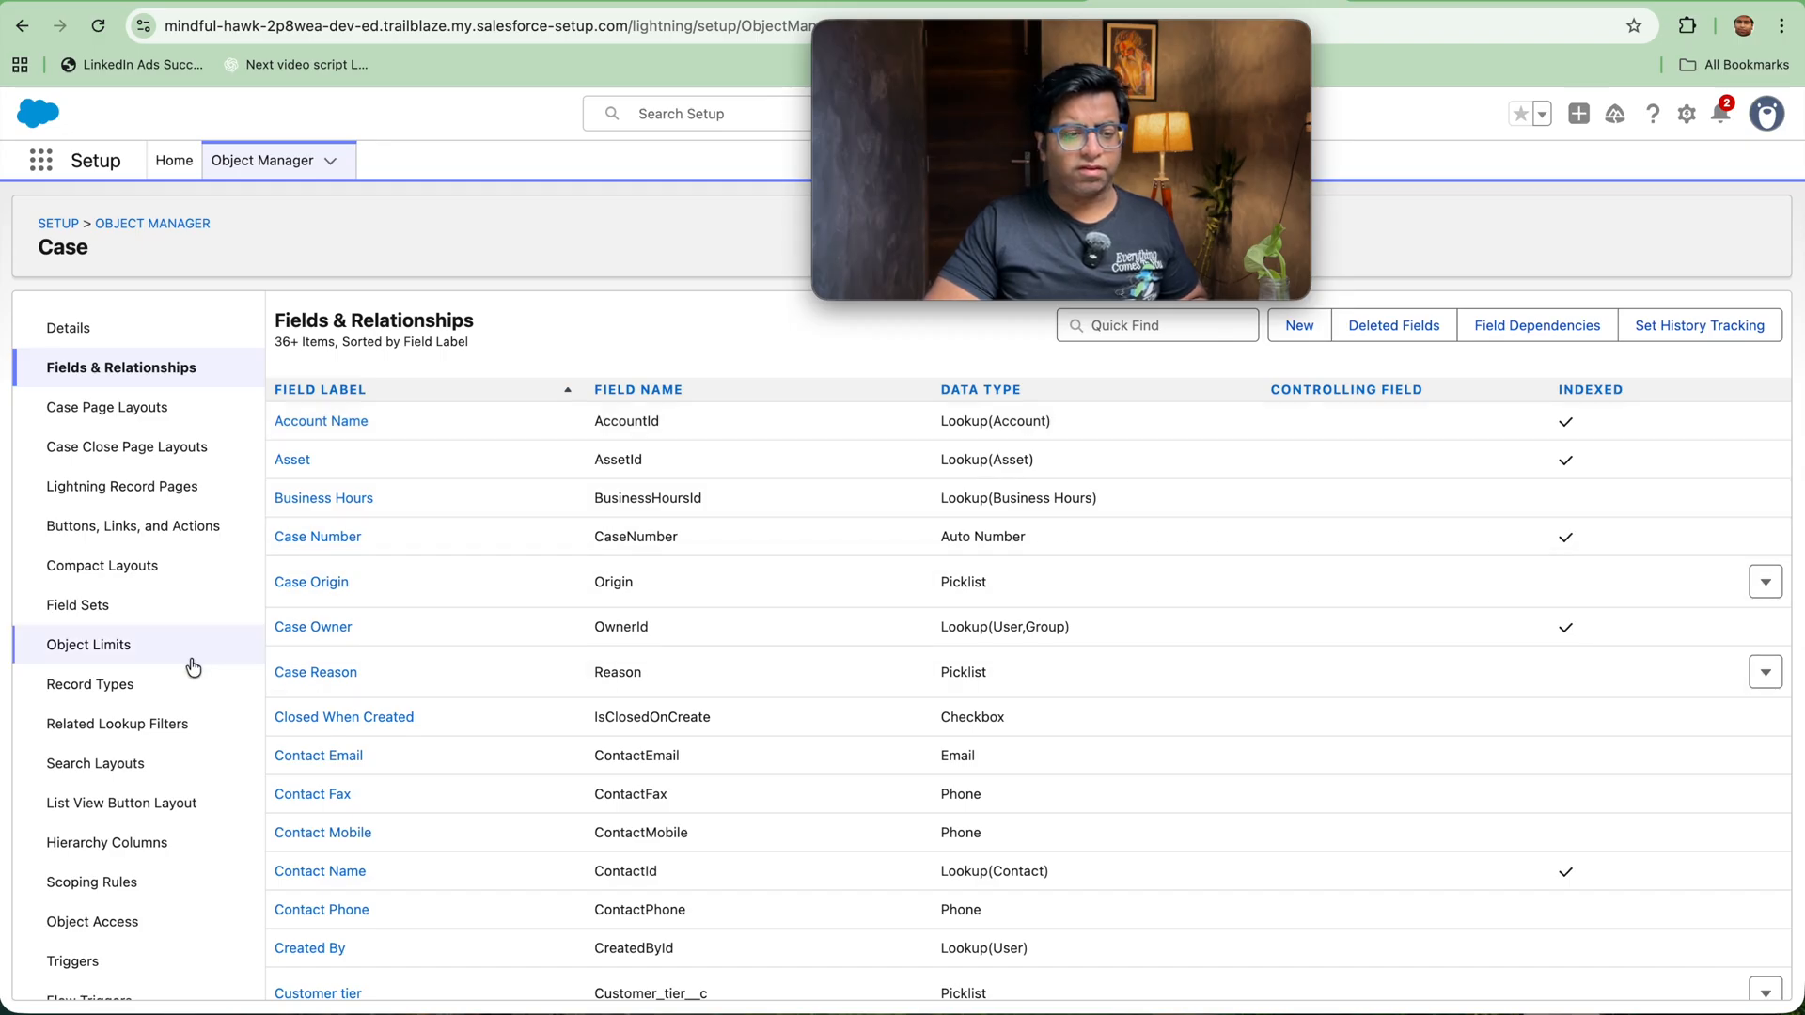
Step: Edit the Check_for_case_closure validation rule and change its error message to "Resolution Notes missing"
scroll(193, 670, "down", 2)
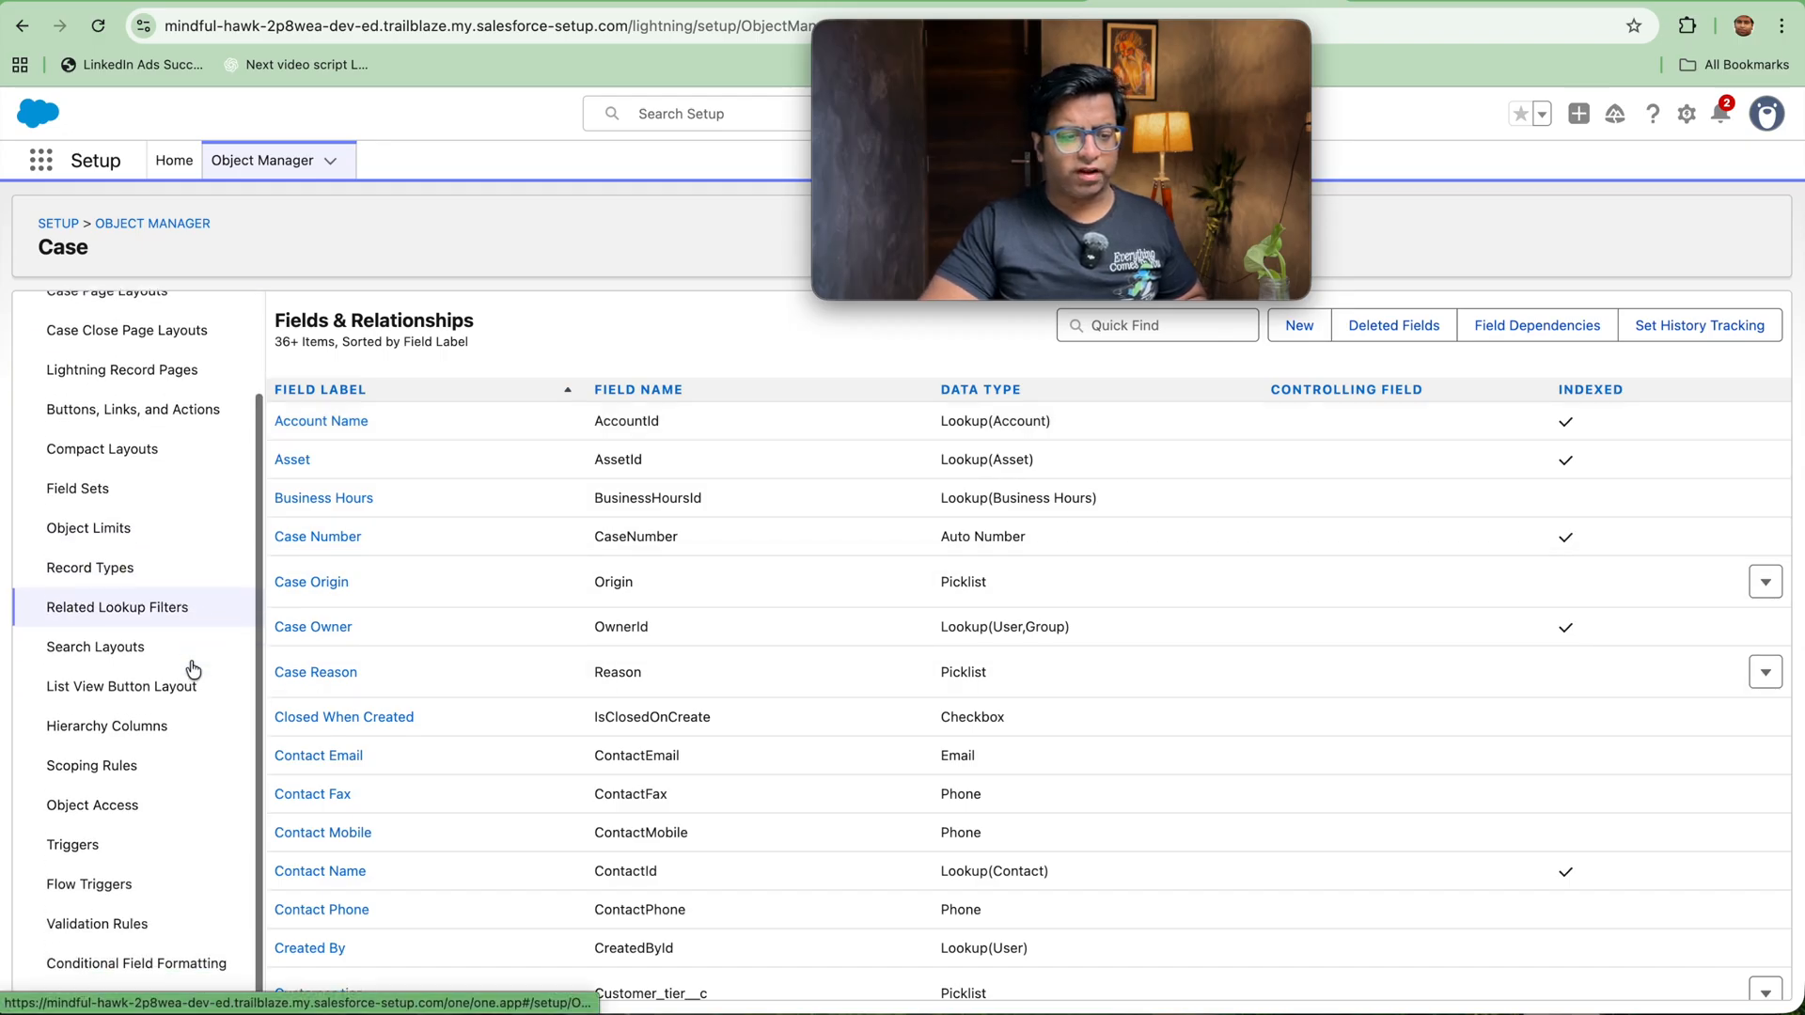
left_click(106, 924)
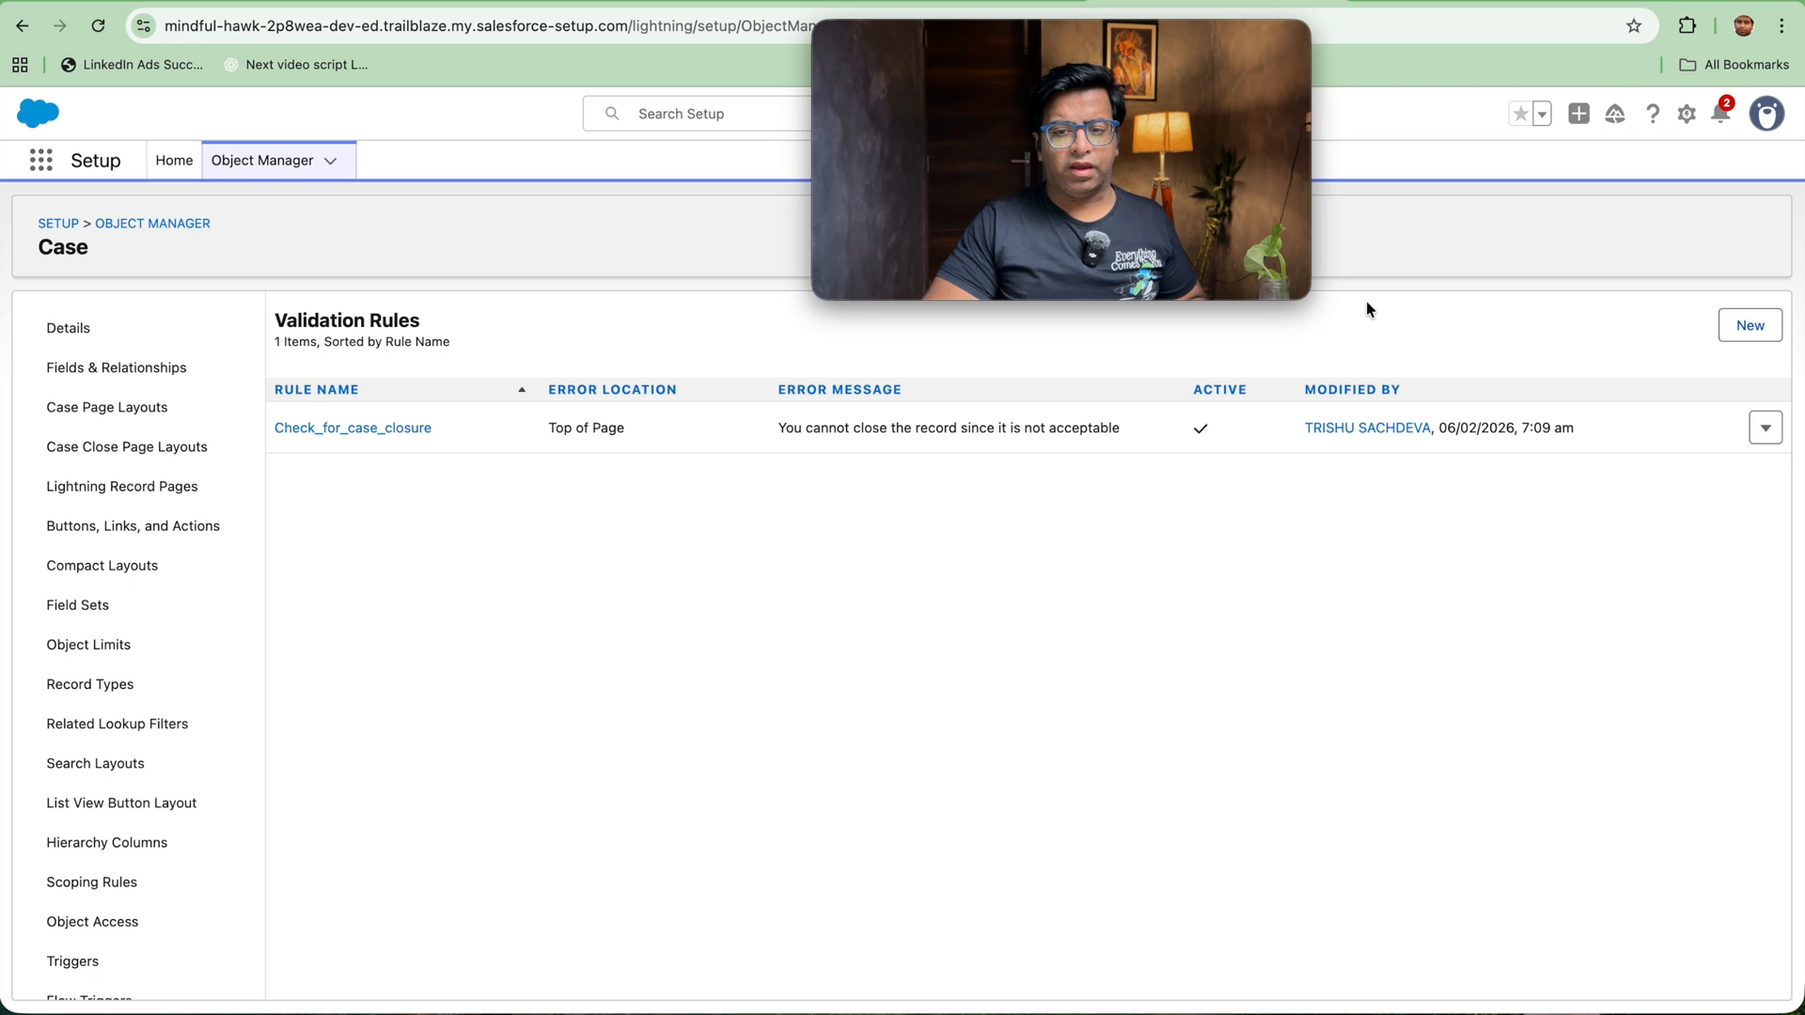
left_click(1765, 428)
left_click(1723, 468)
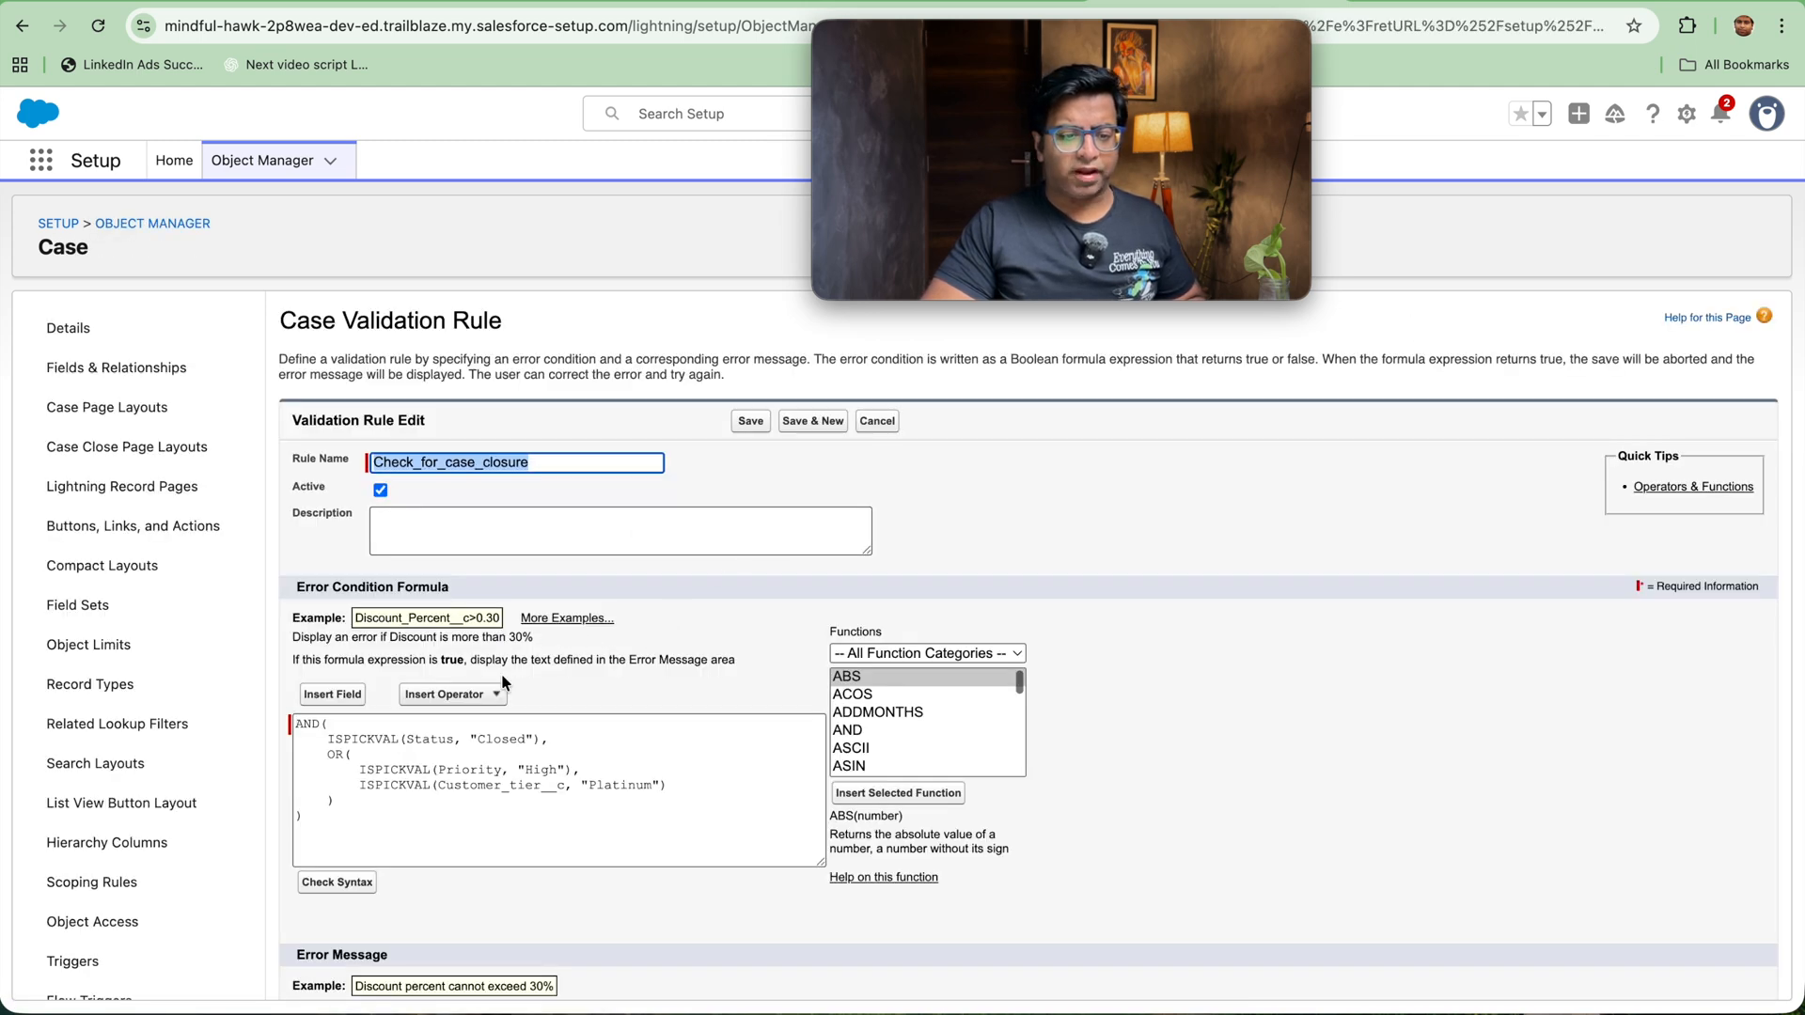
scroll(506, 668, "down", 3)
left_click(460, 830)
key("ctrl+a")
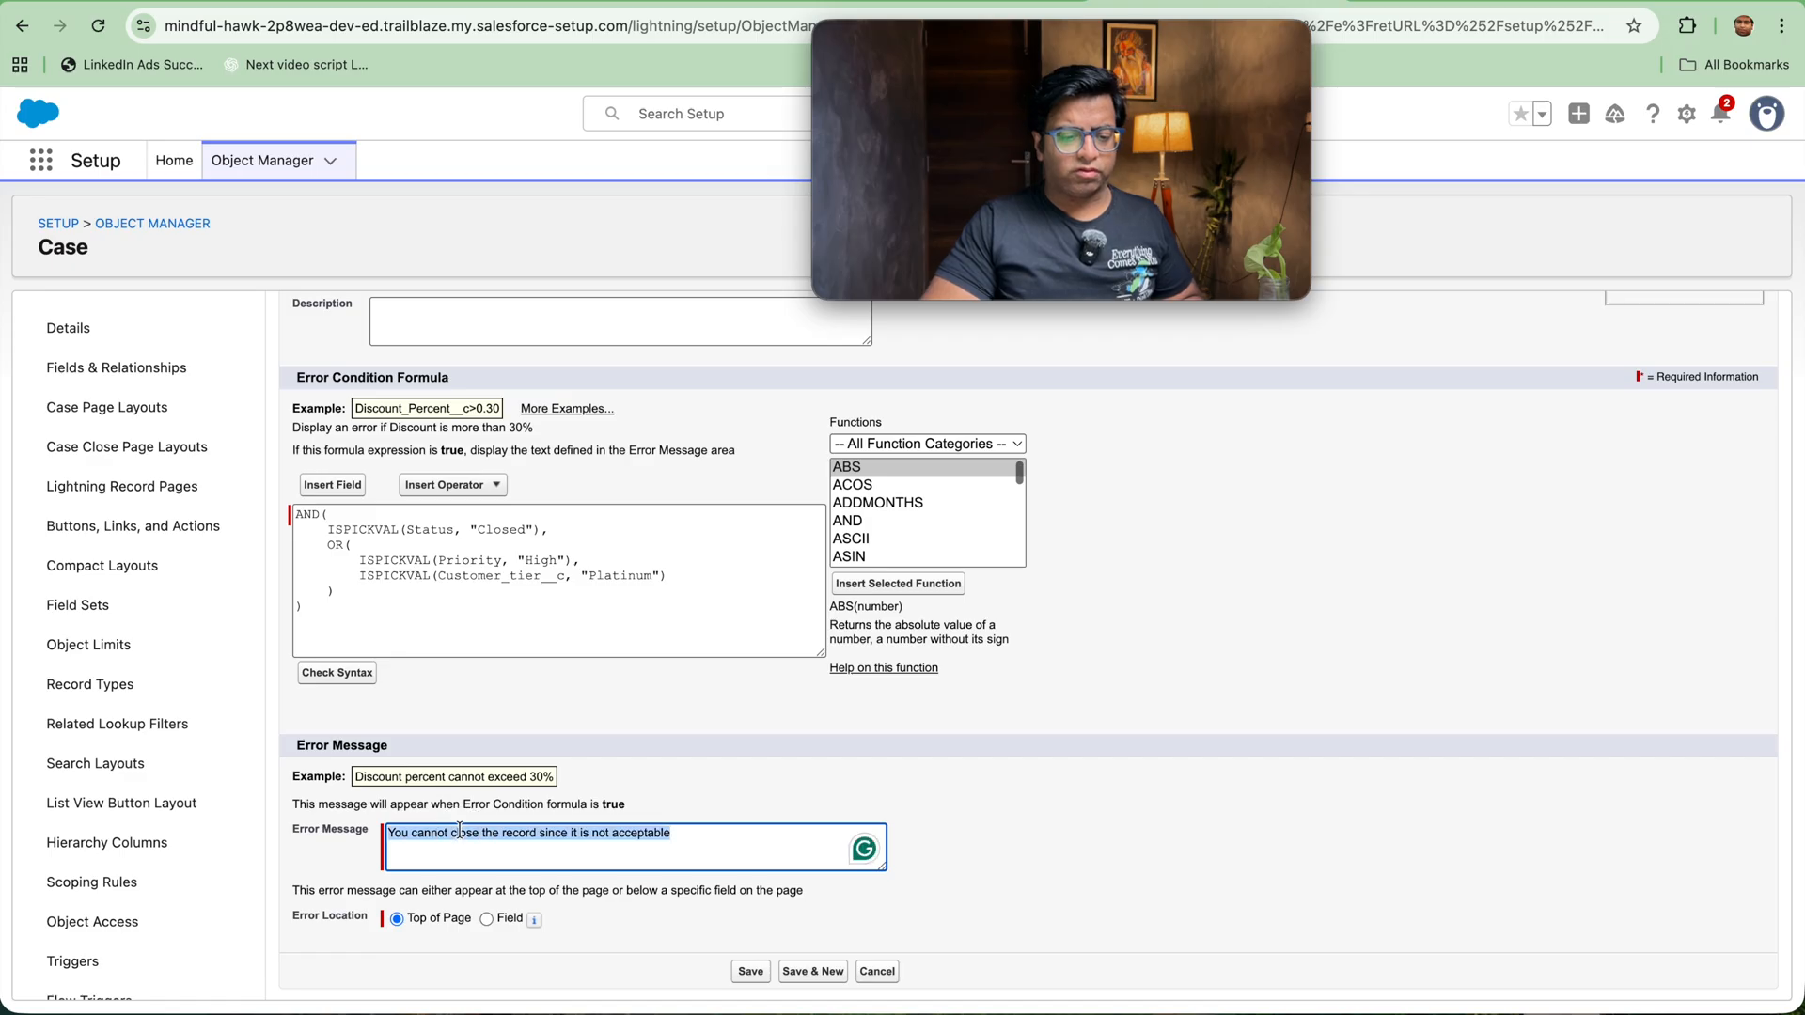
type("Reso")
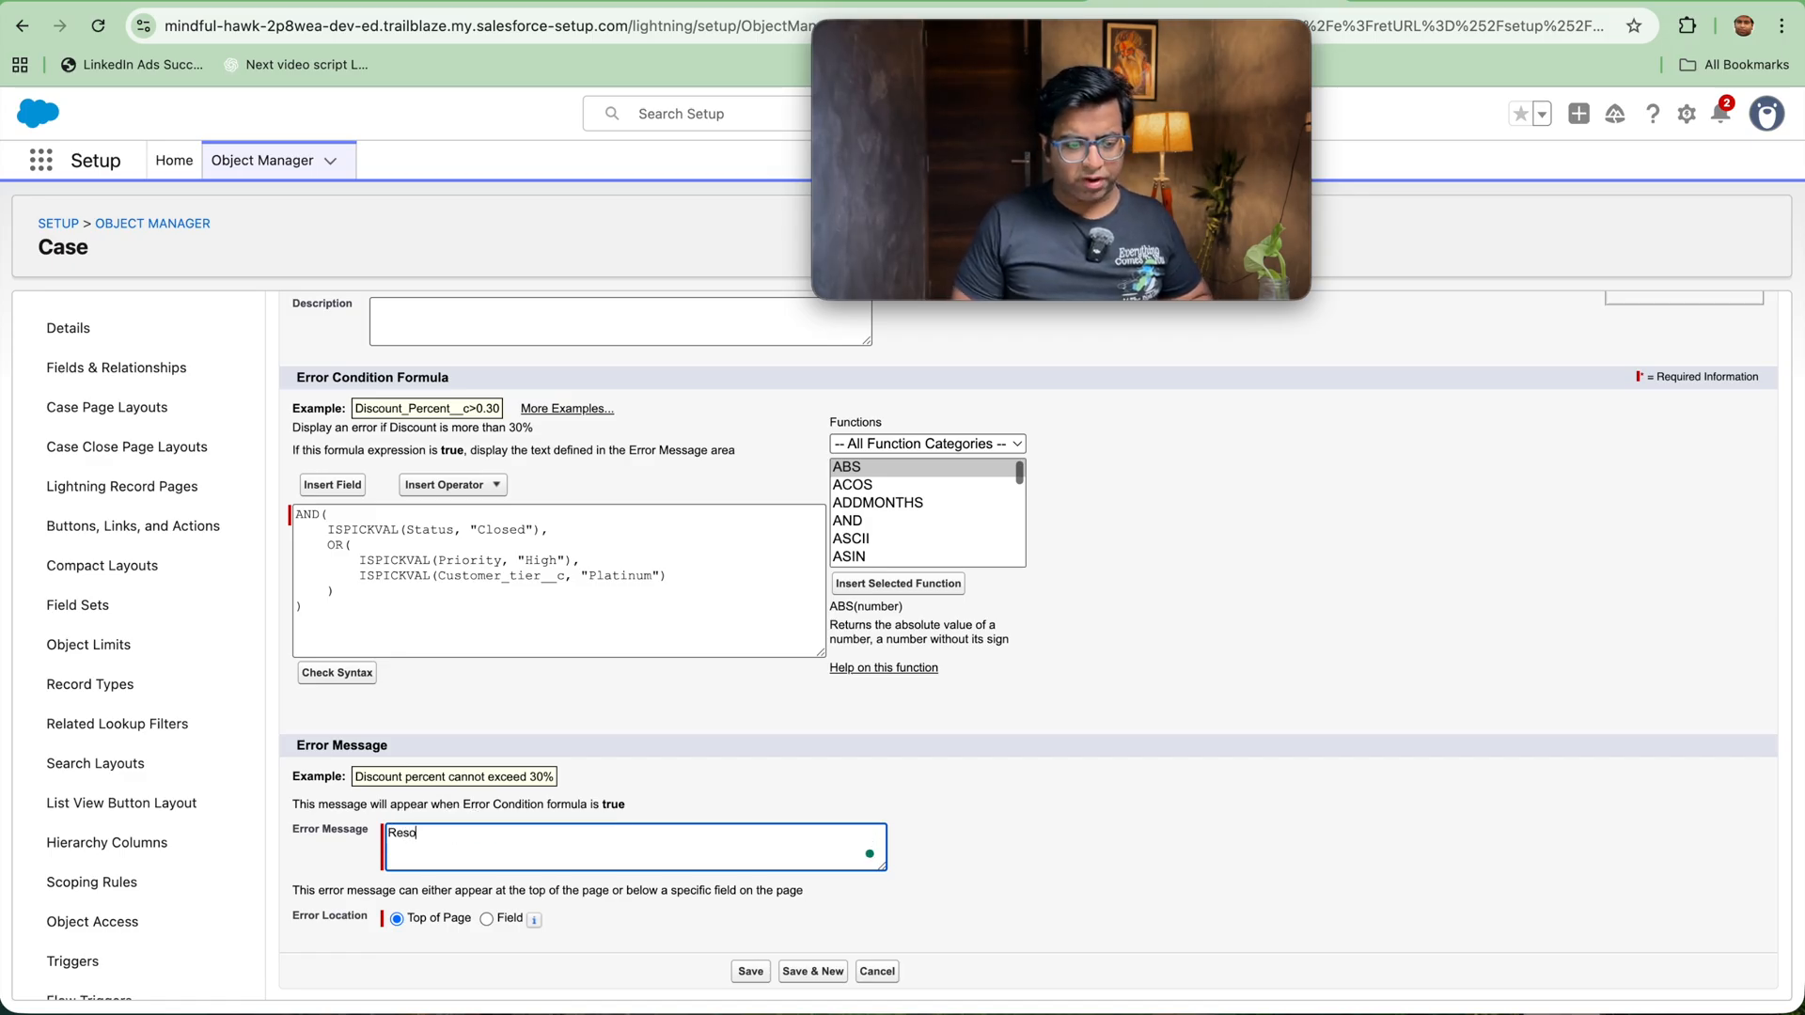
type("lution Notes missing")
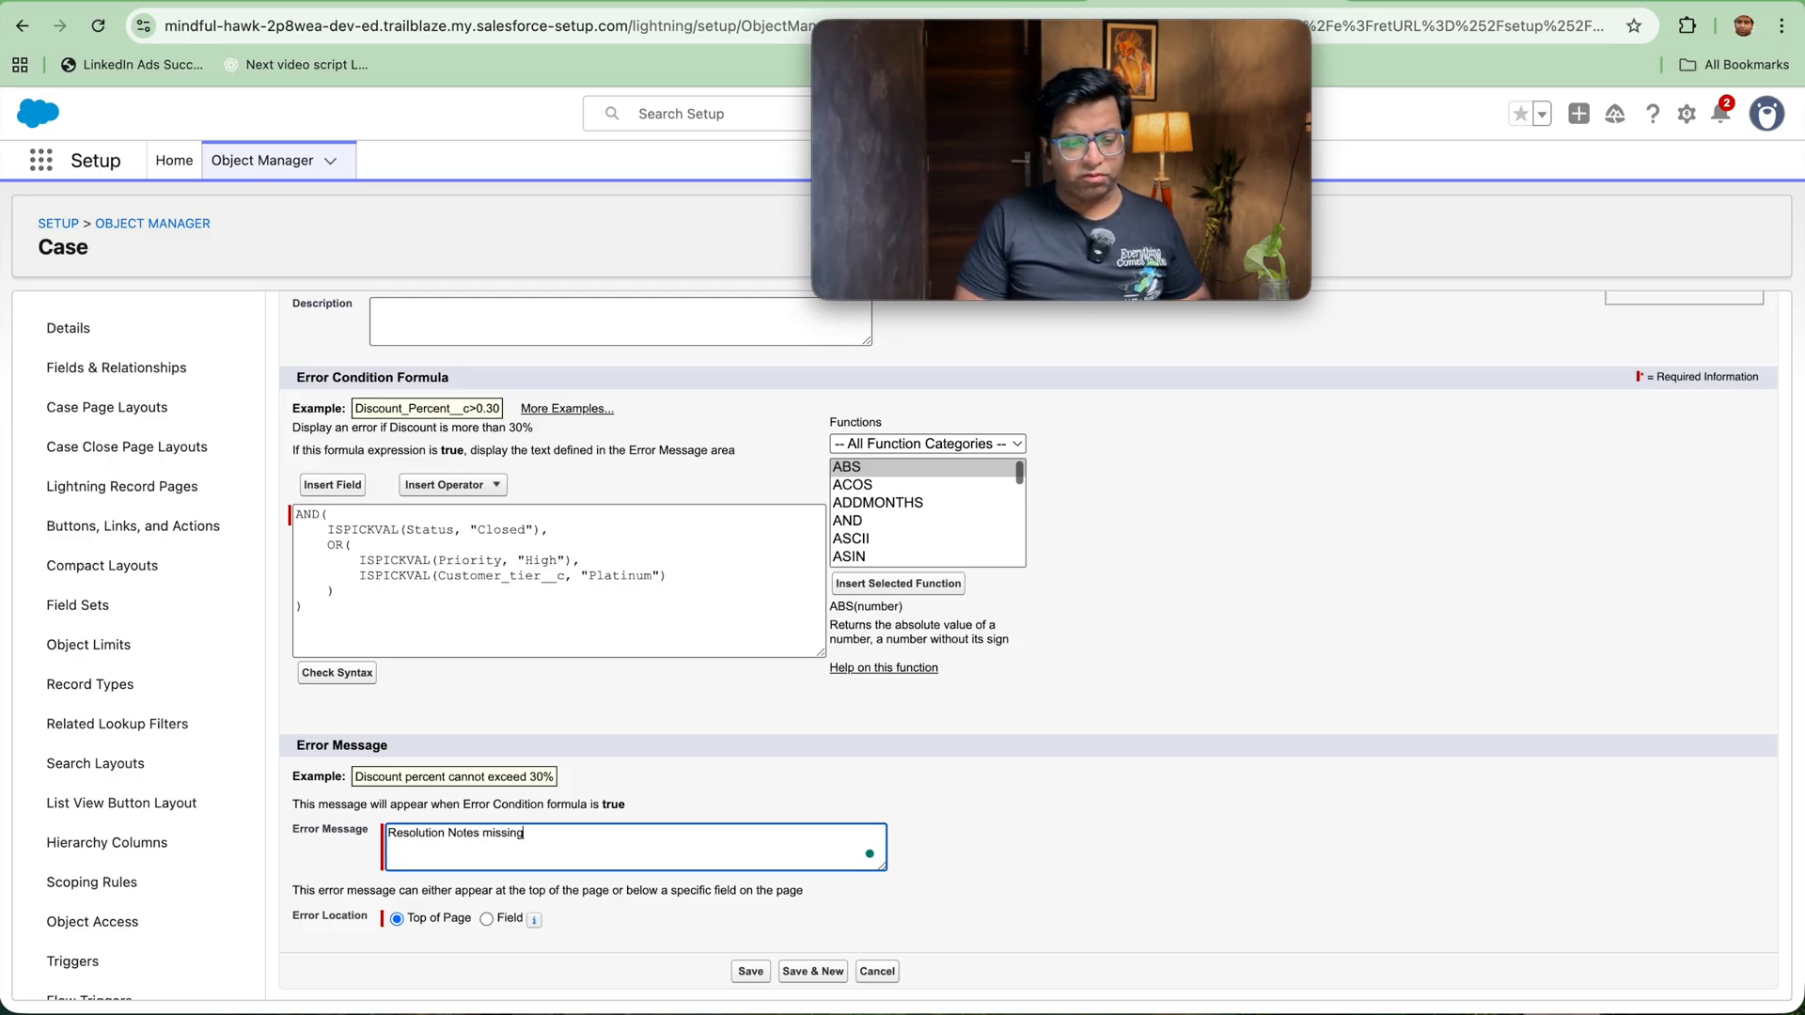
Step: Replace the formula's OR block of priority and customer tier conditions with a Not block containing an empty LEN function
double_click(329, 546)
type("Not(")
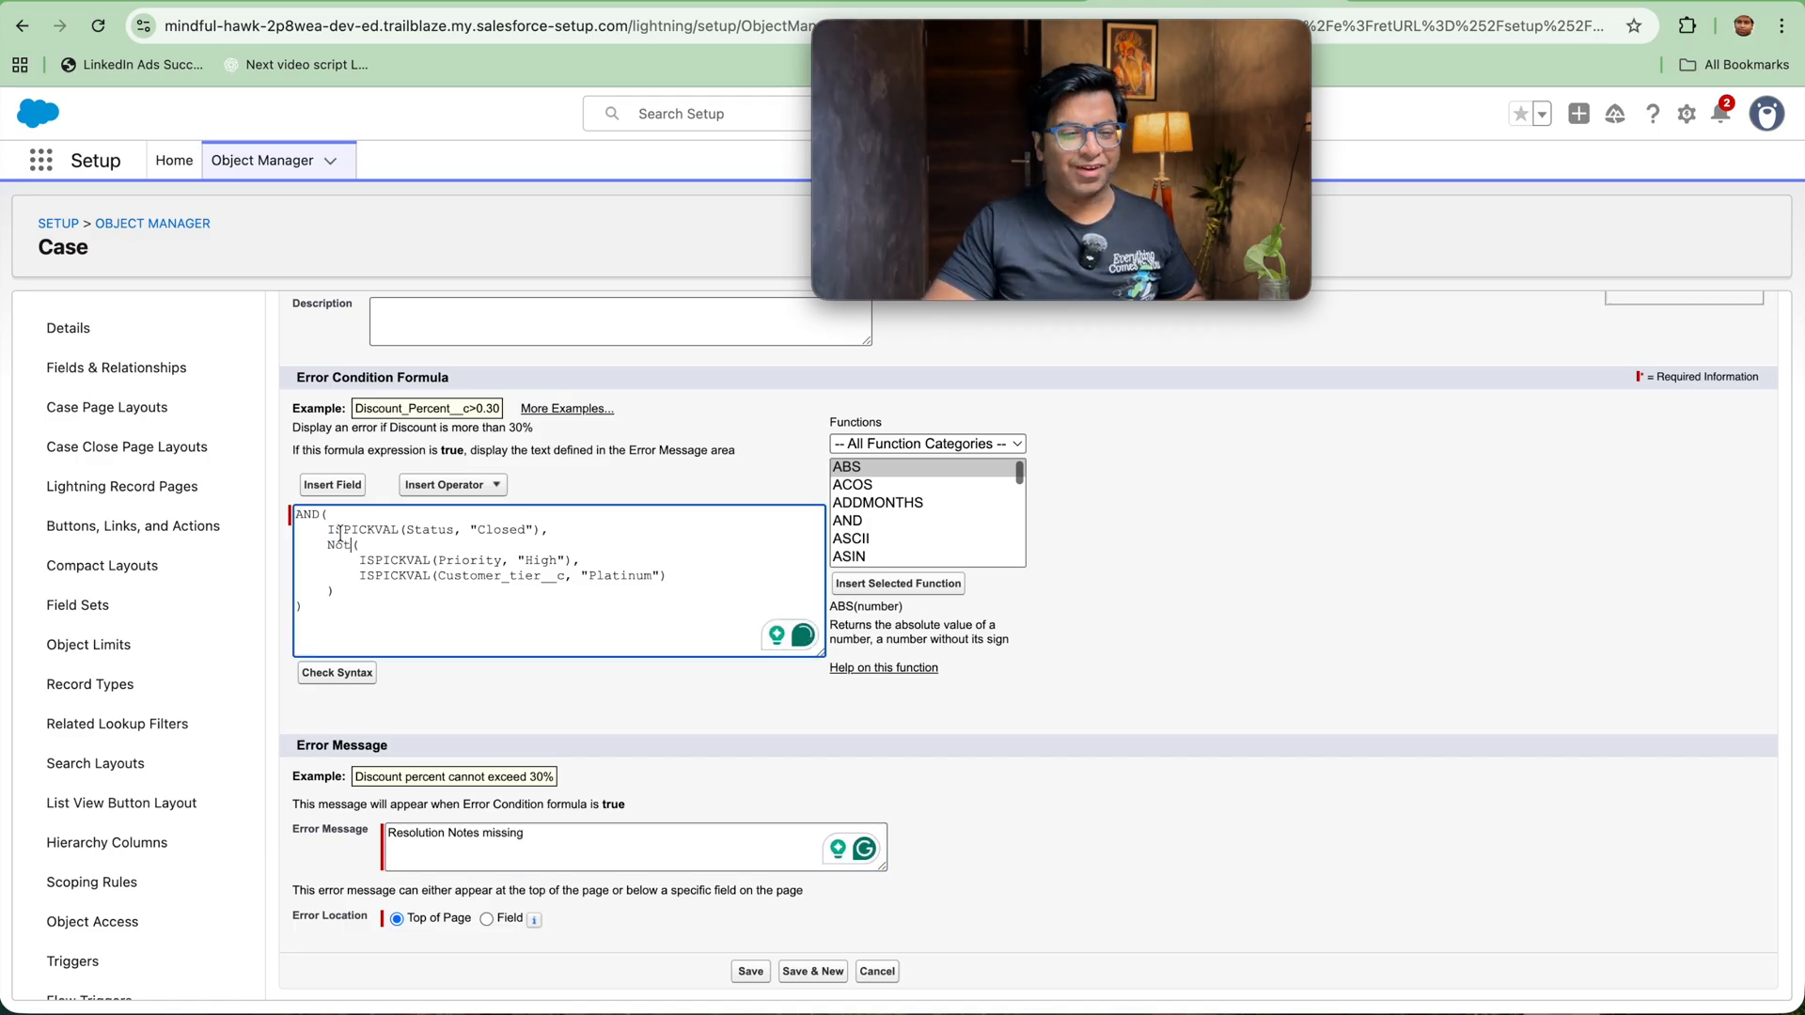
double_click(335, 546)
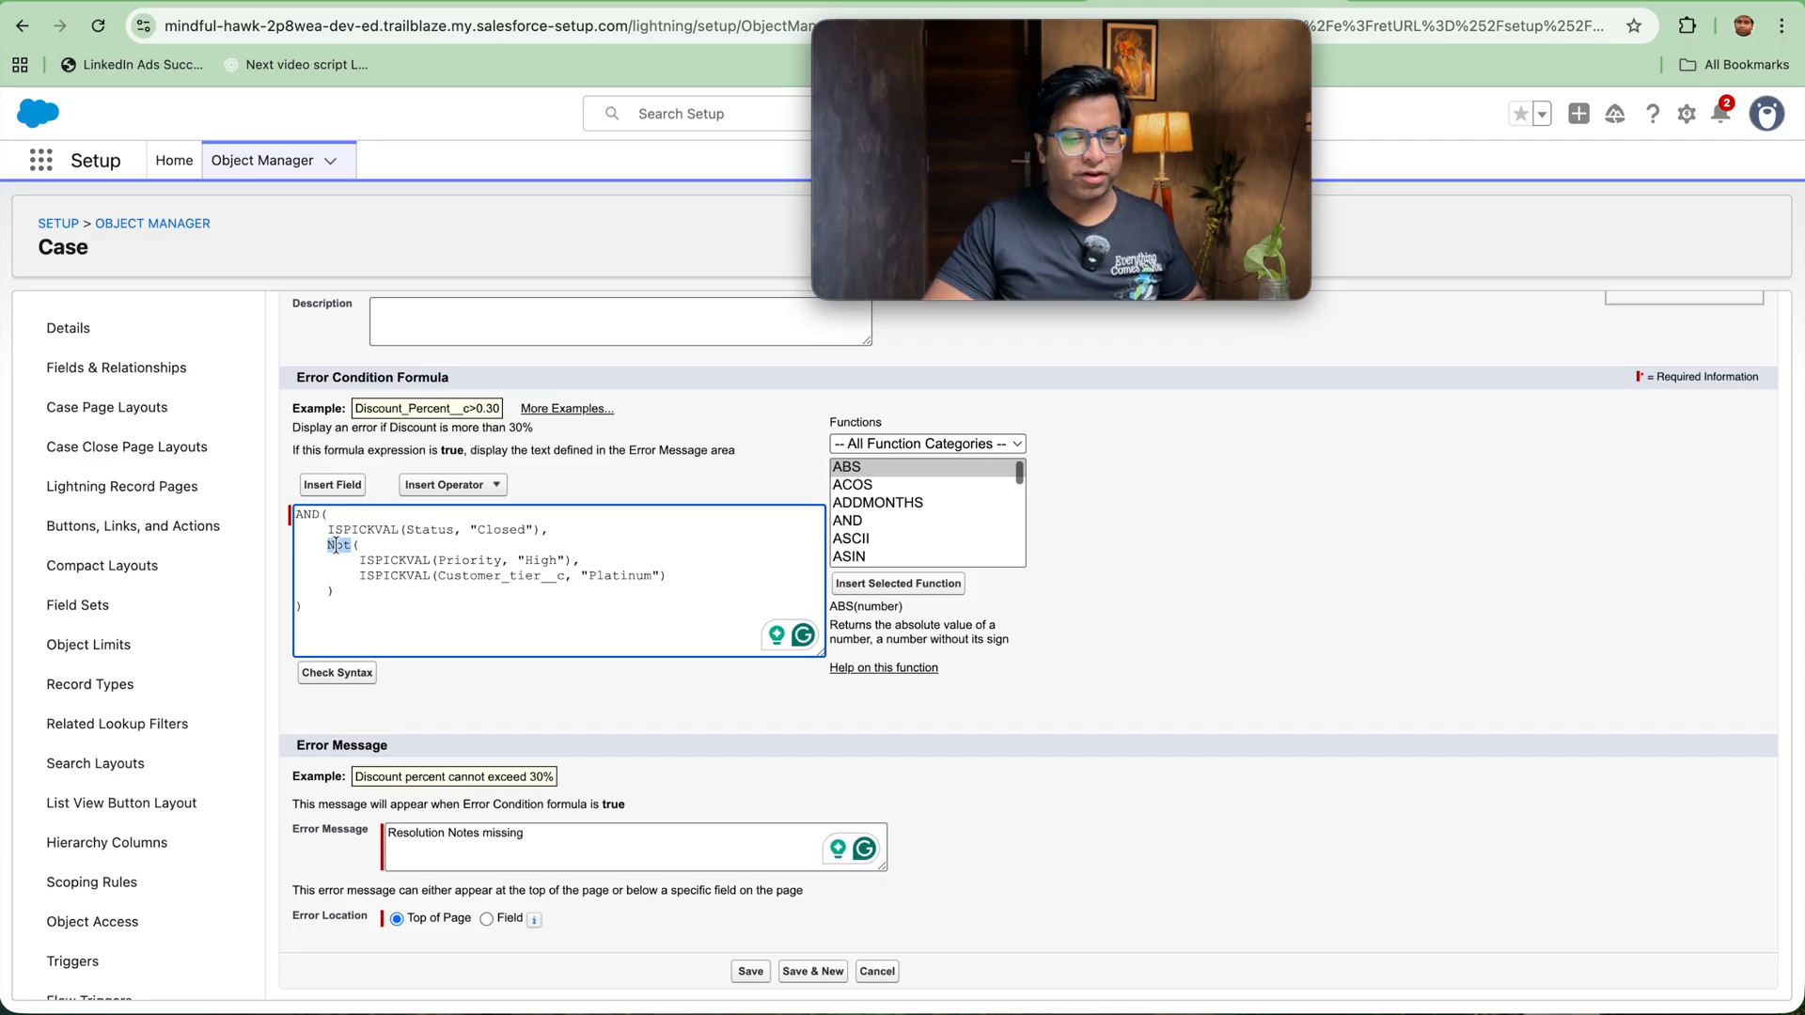
left_click_drag(359, 565, 687, 575)
key("BackSpace")
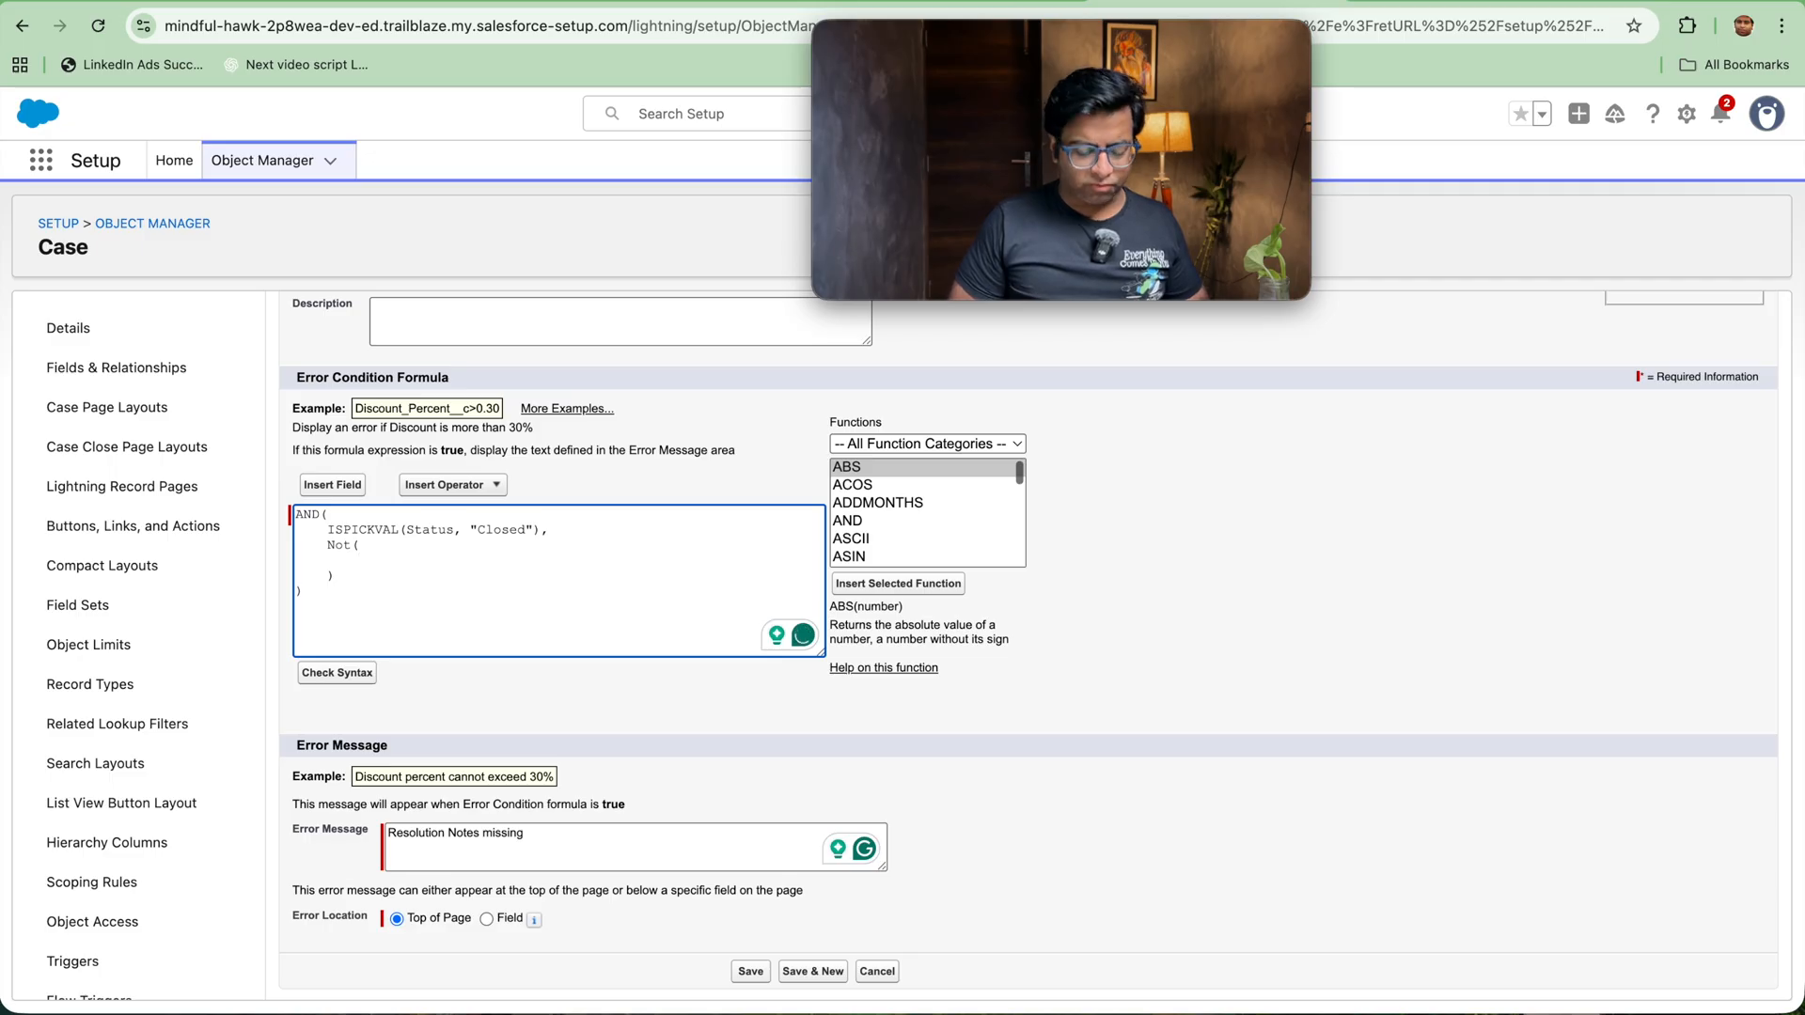
type("LEN (")
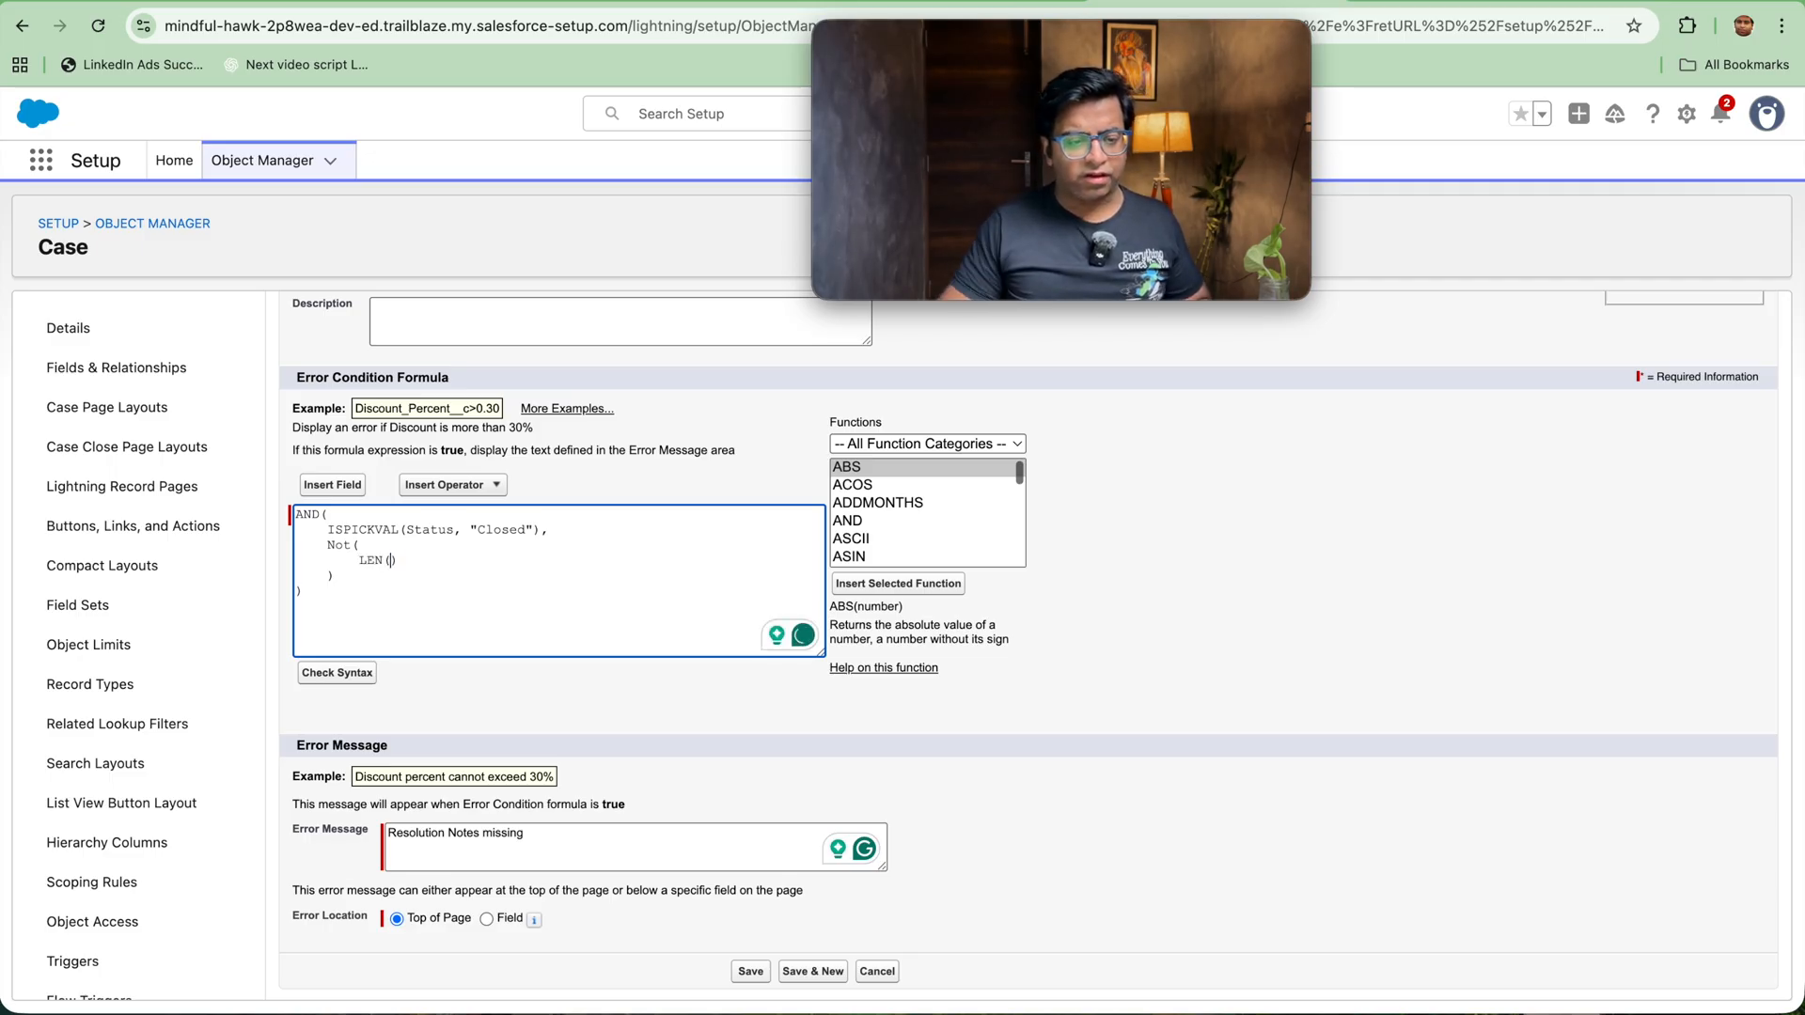
Step: Insert the Resolution_Notes__c field into the LEN function and compare the length with >0
left_click(336, 488)
scroll(809, 640, "down", 15)
scroll(827, 651, "up", 4)
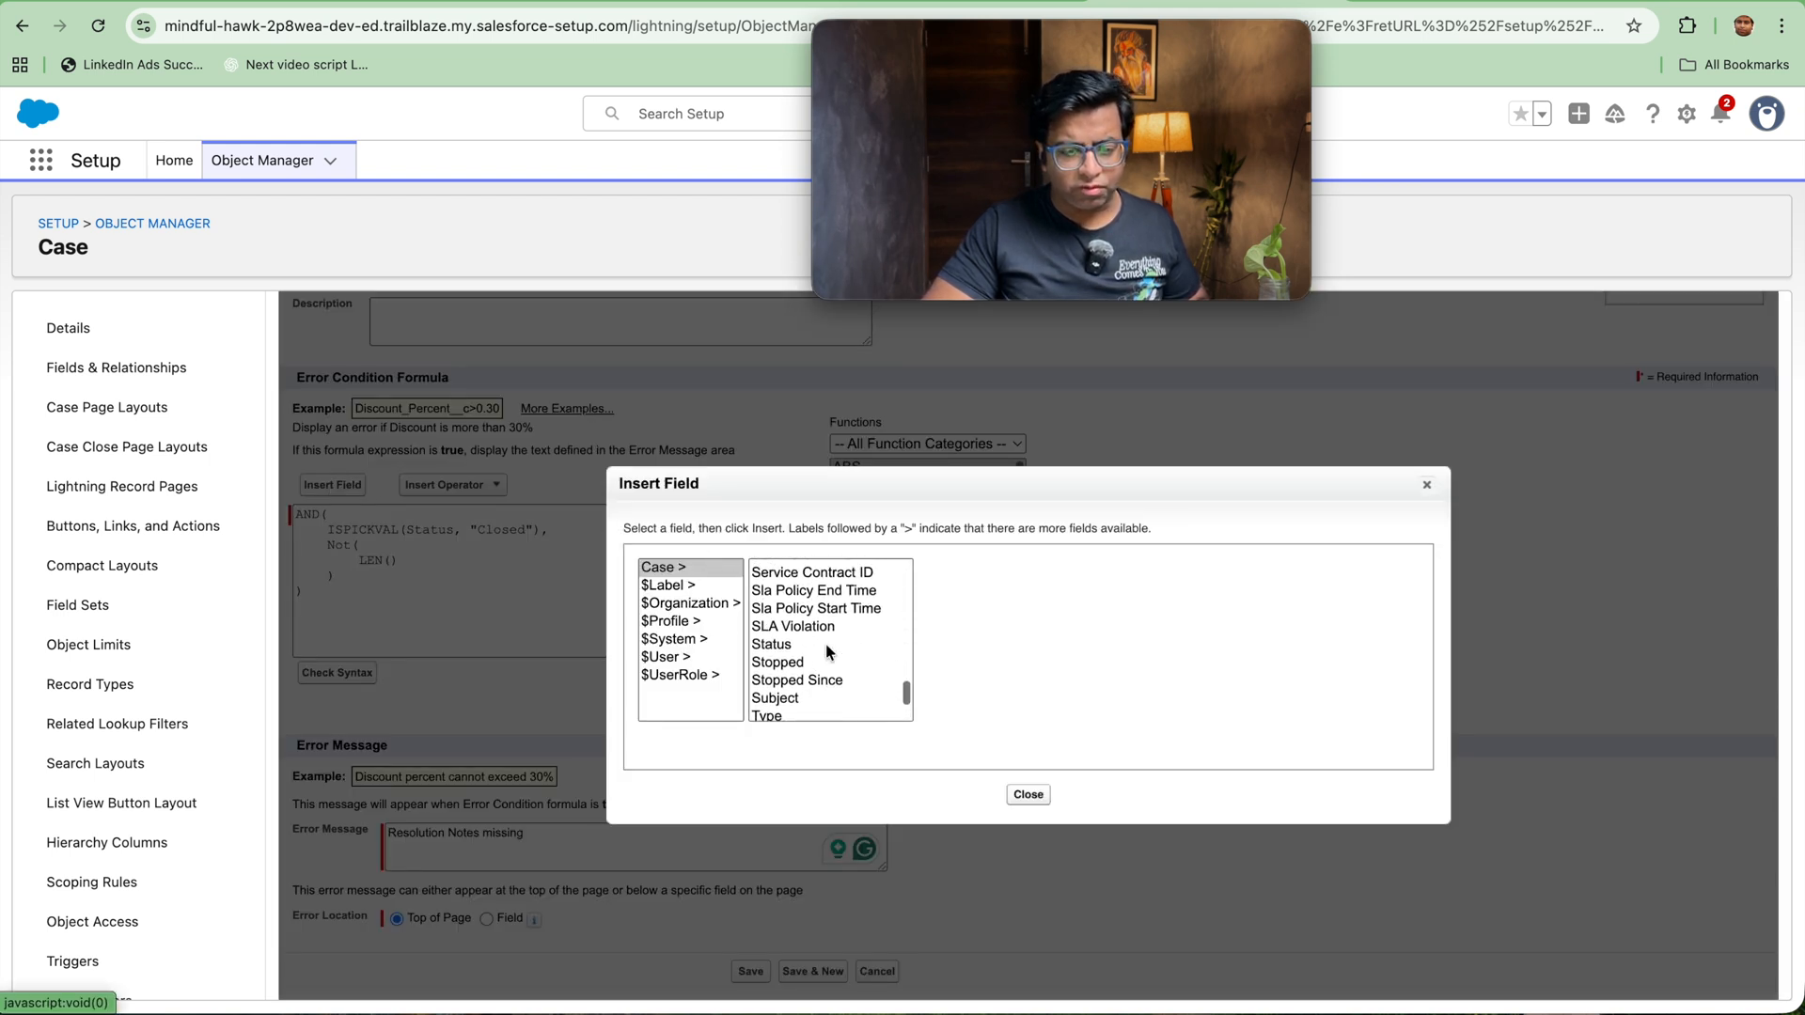
left_click(812, 610)
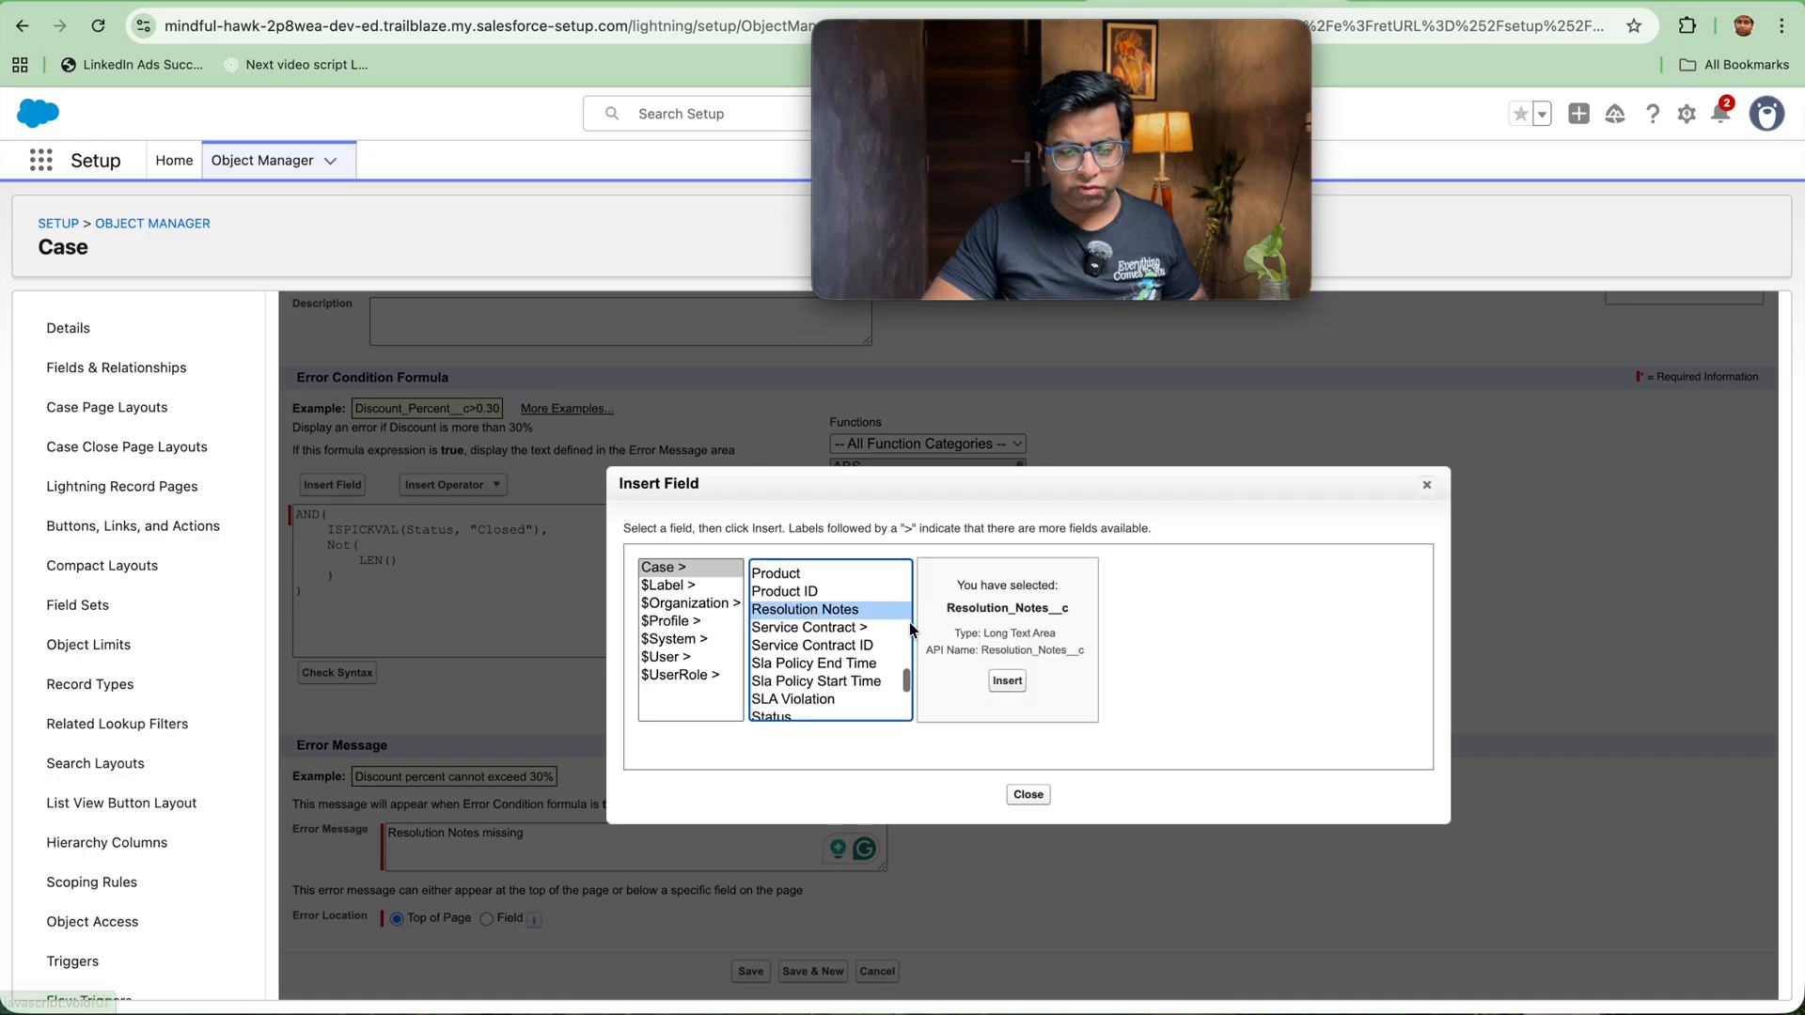
left_click(1004, 678)
left_click(586, 568)
type(">0")
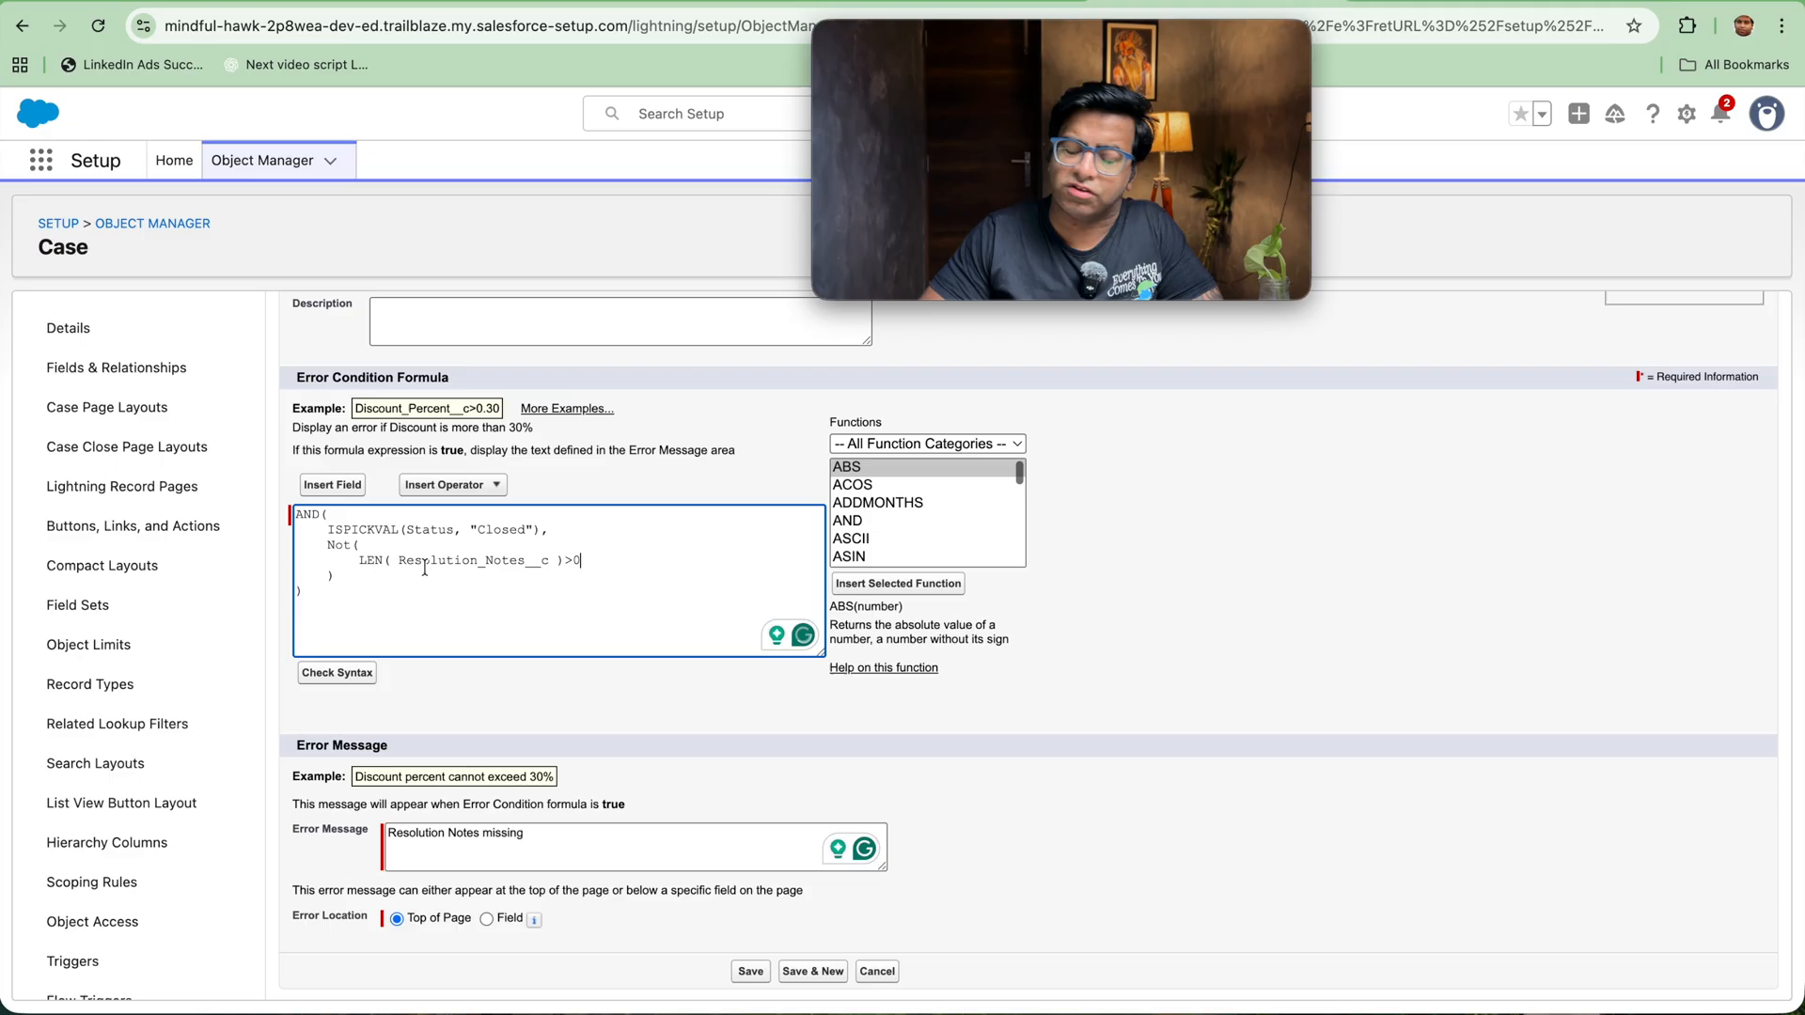
Step: Check the syntax of the error condition formula and save the validation rule
left_click(336, 672)
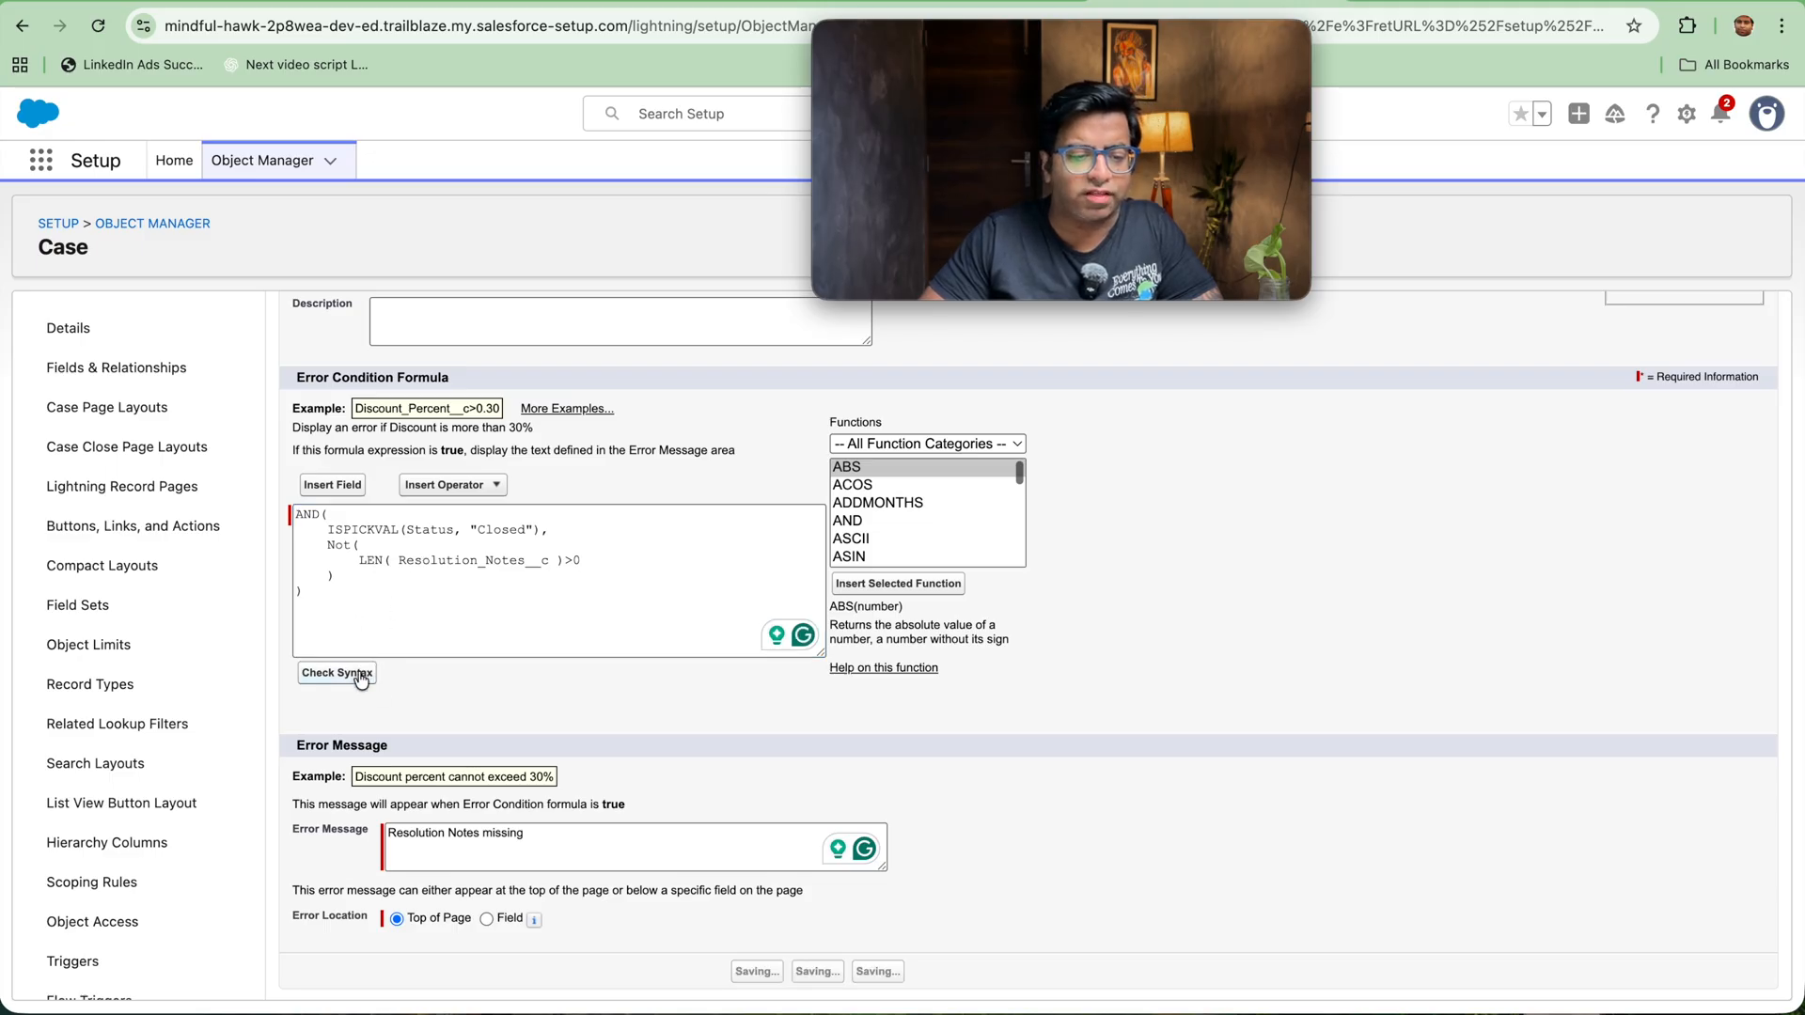
scroll(413, 712, "down", 5)
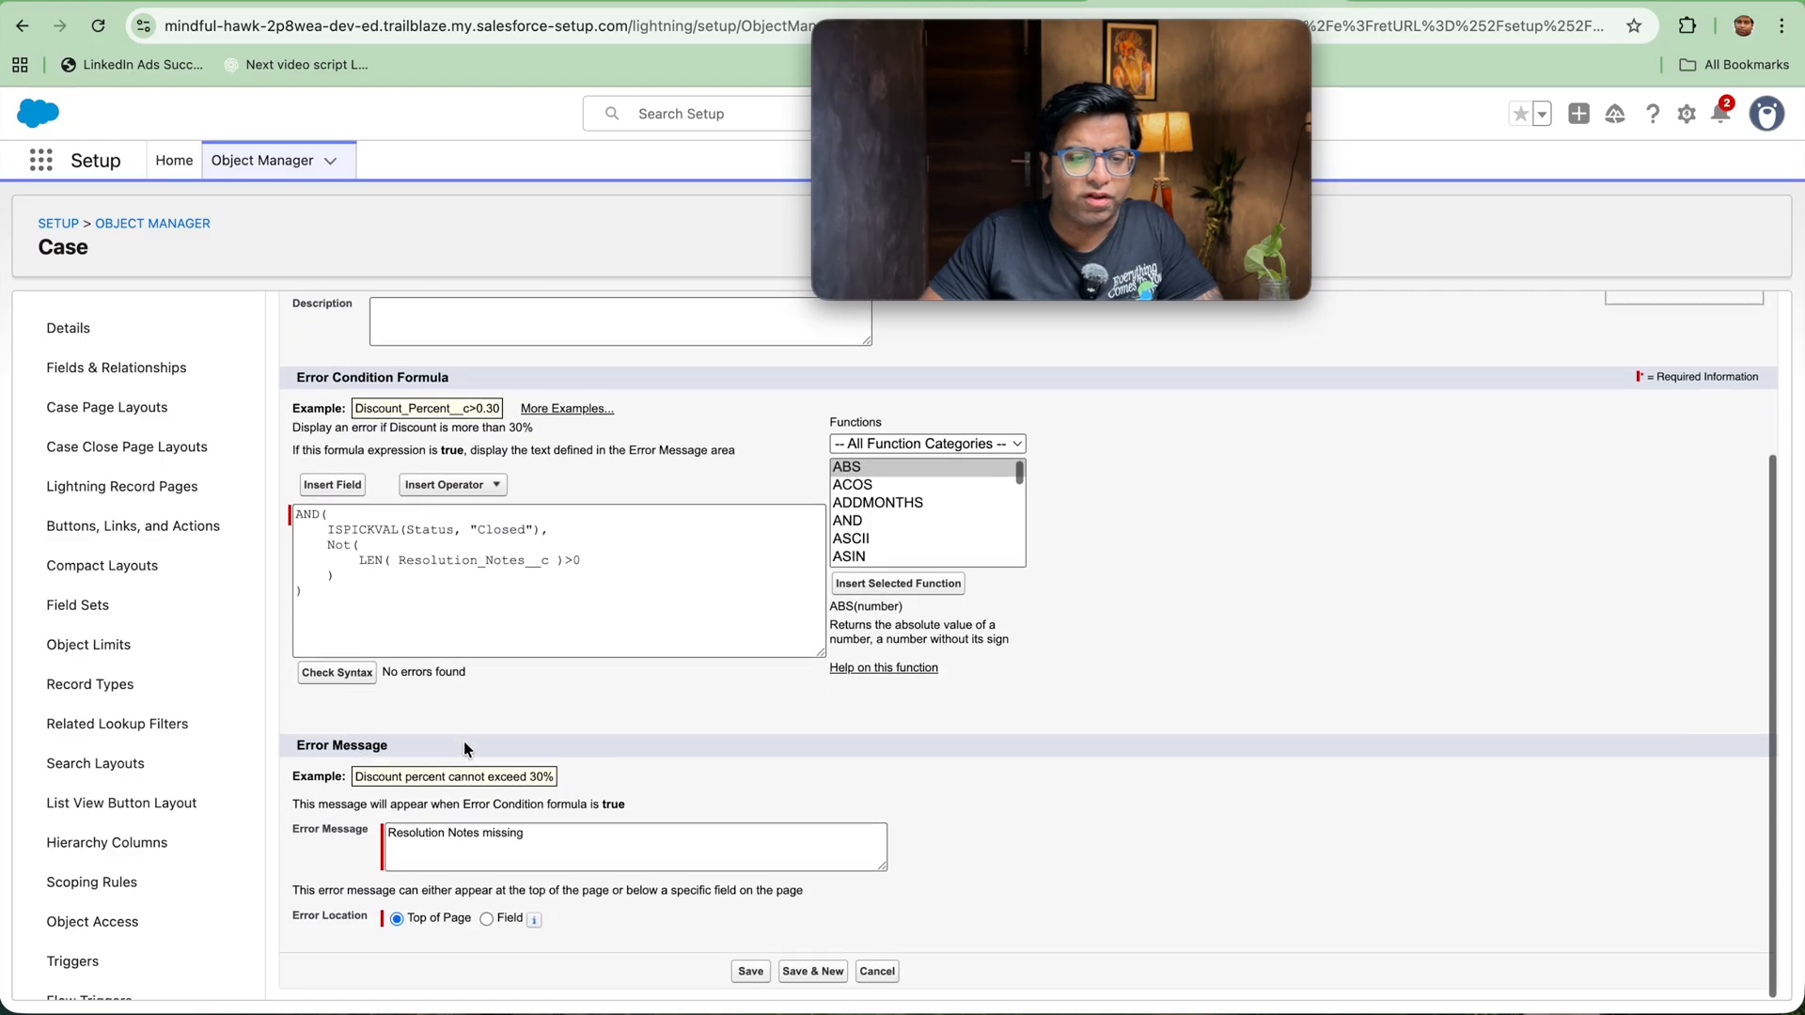
left_click(749, 973)
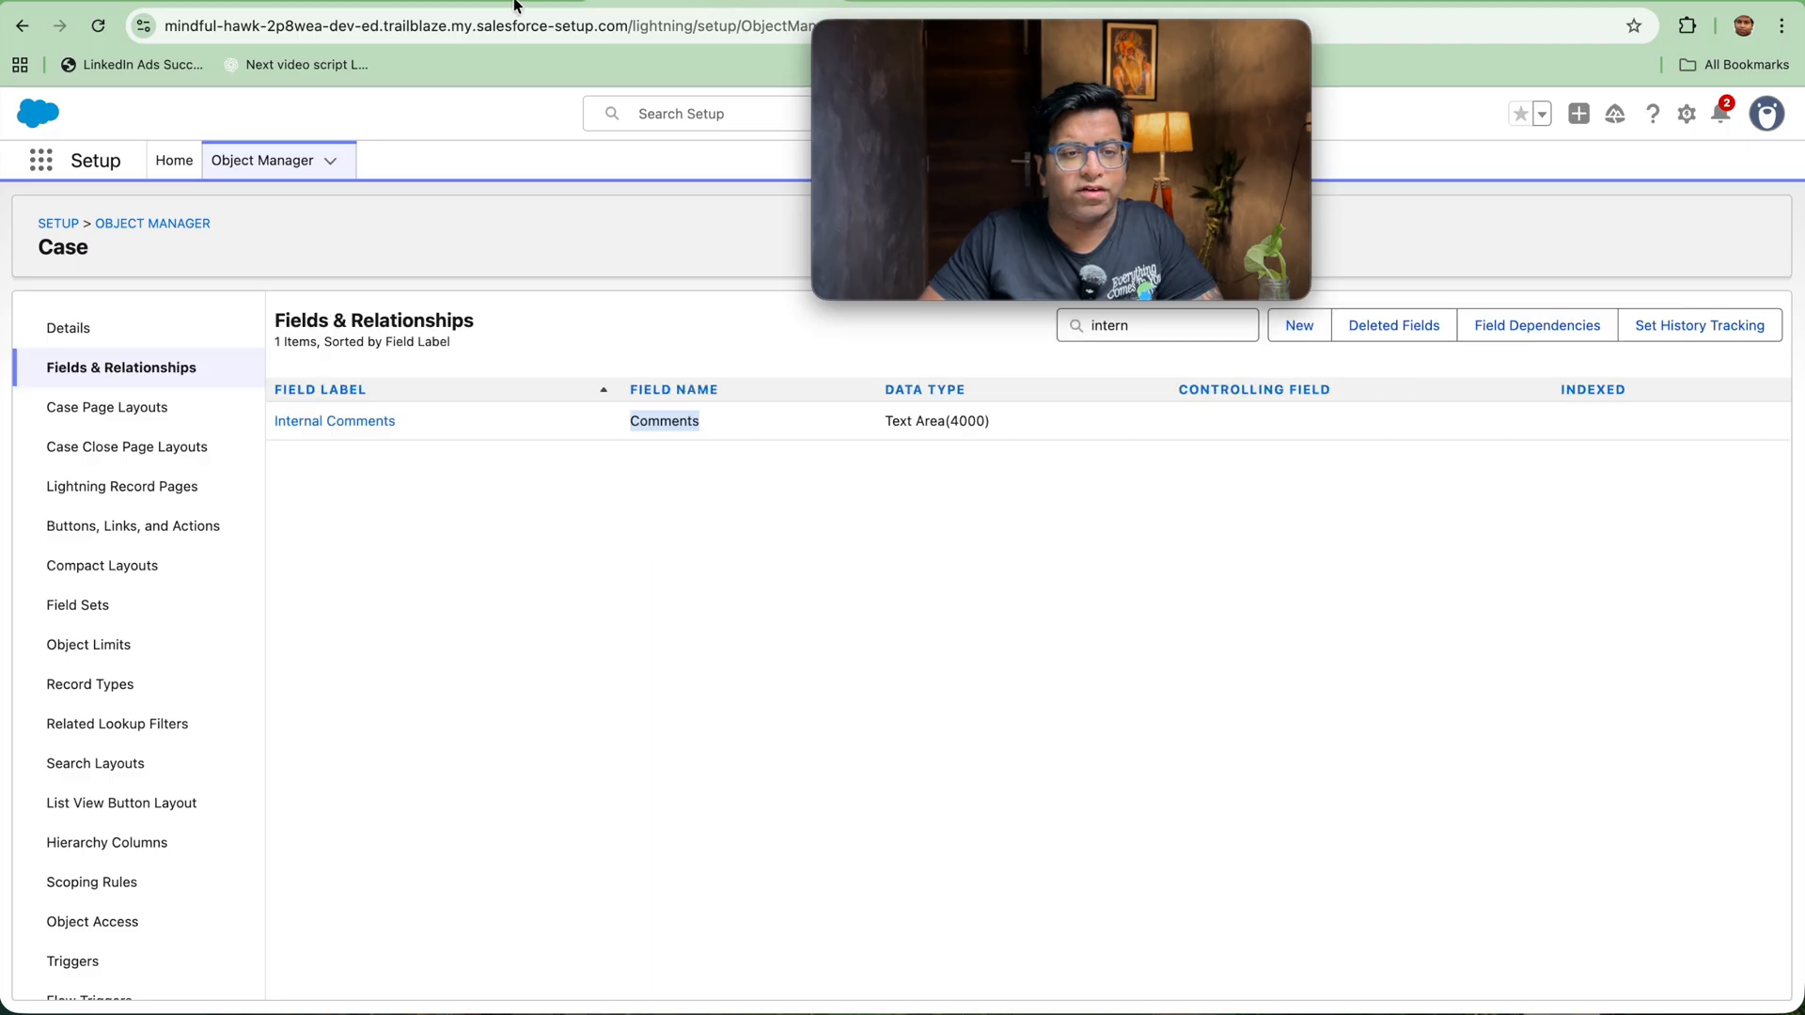
Step: Return to the open case record, discard its unsaved edits and reload the page
left_click(516, 2)
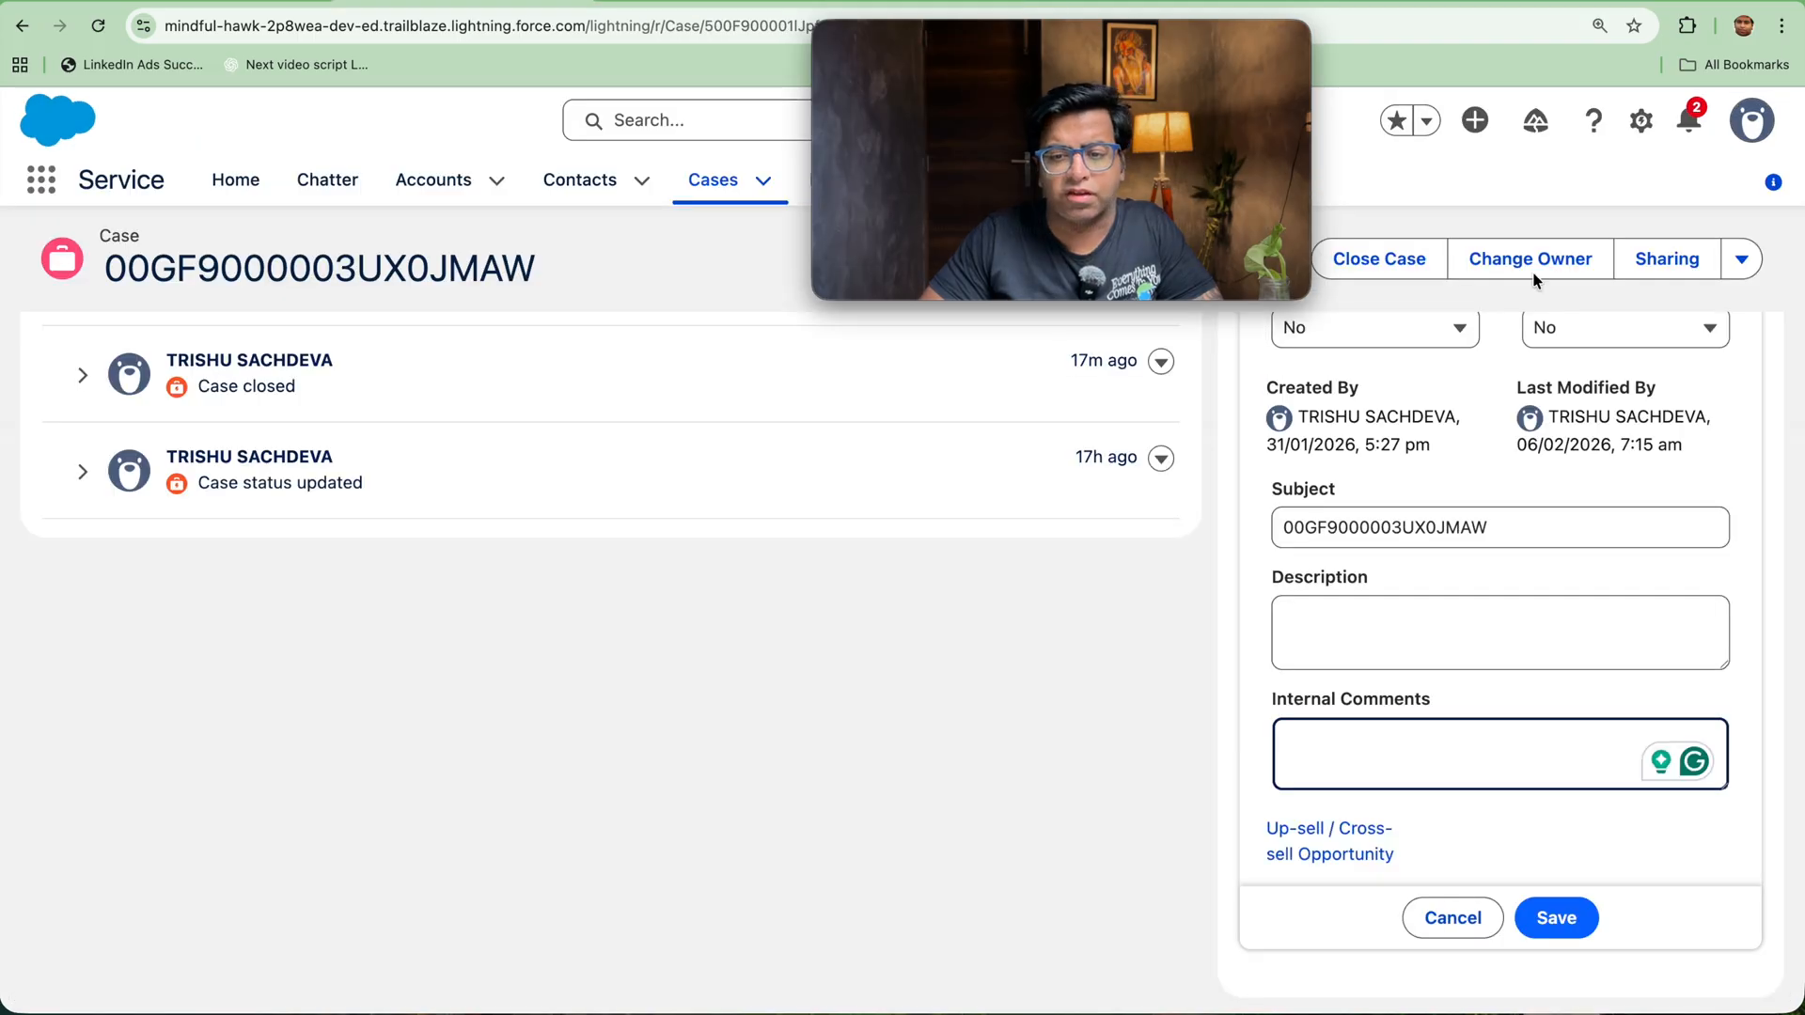
scroll(1226, 645, "up", 10)
scroll(1226, 647, "down", 10)
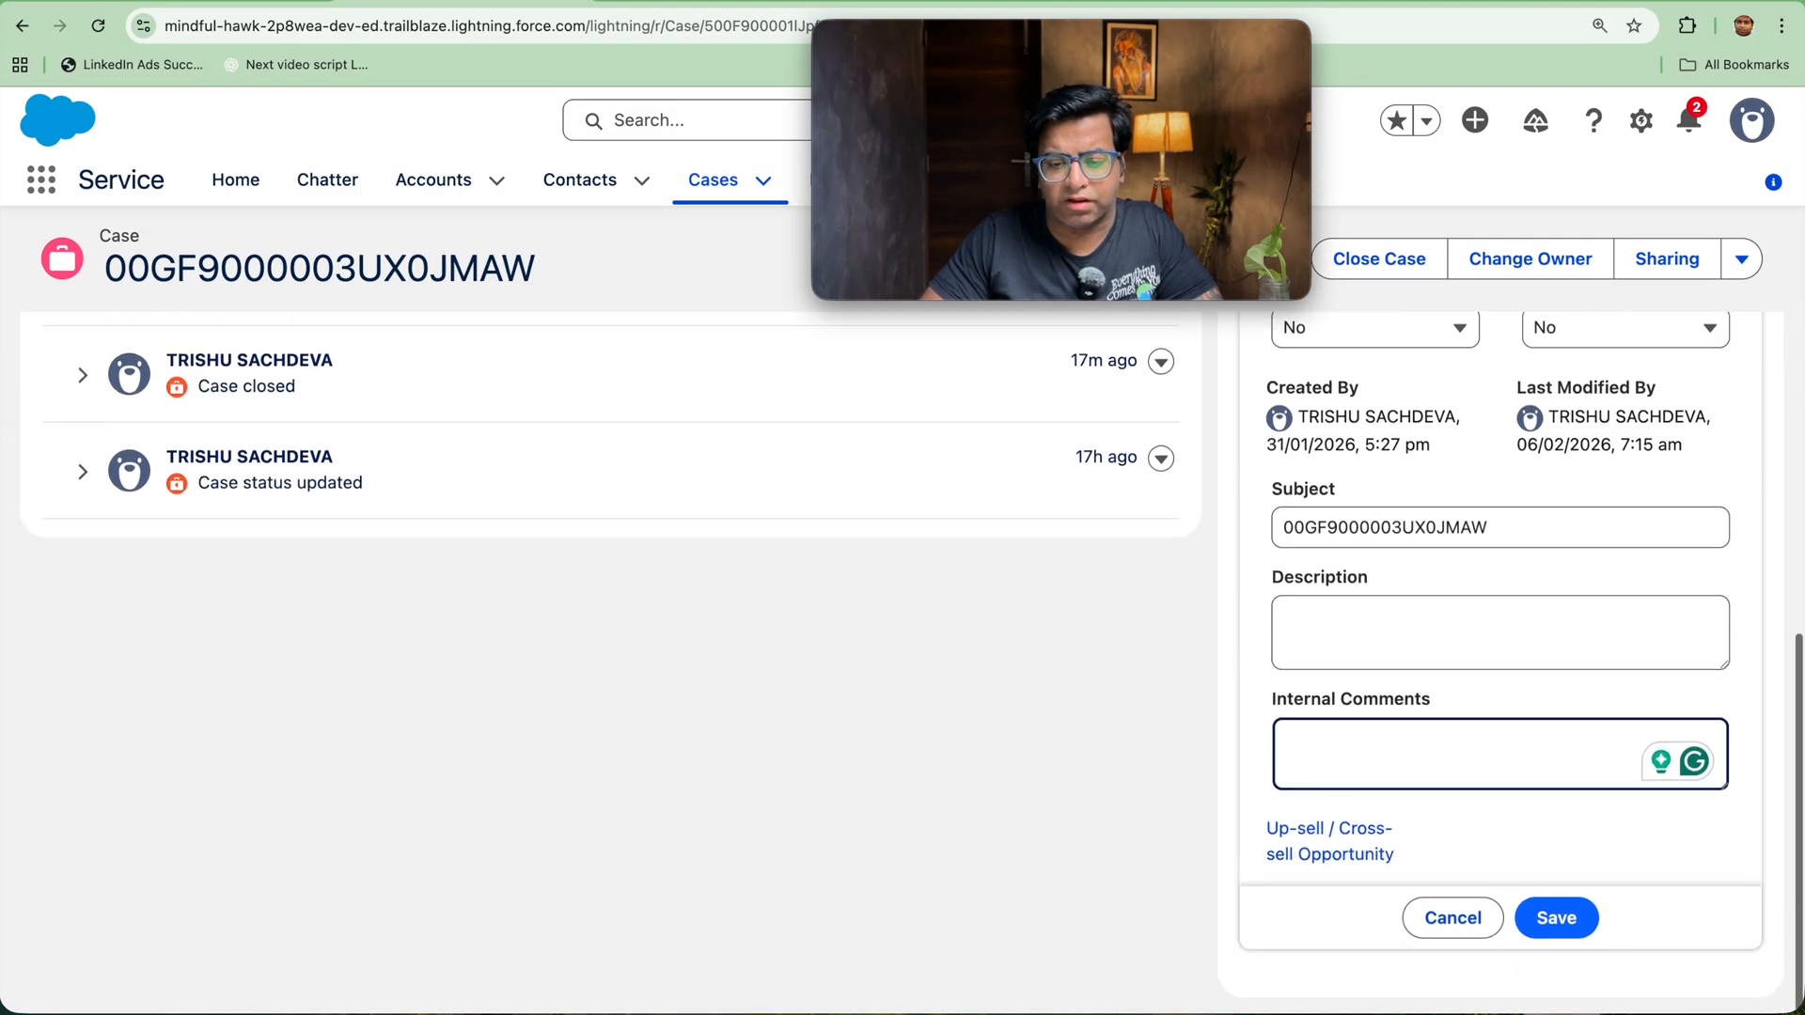
left_click(1448, 926)
left_click(287, 14)
key("Return")
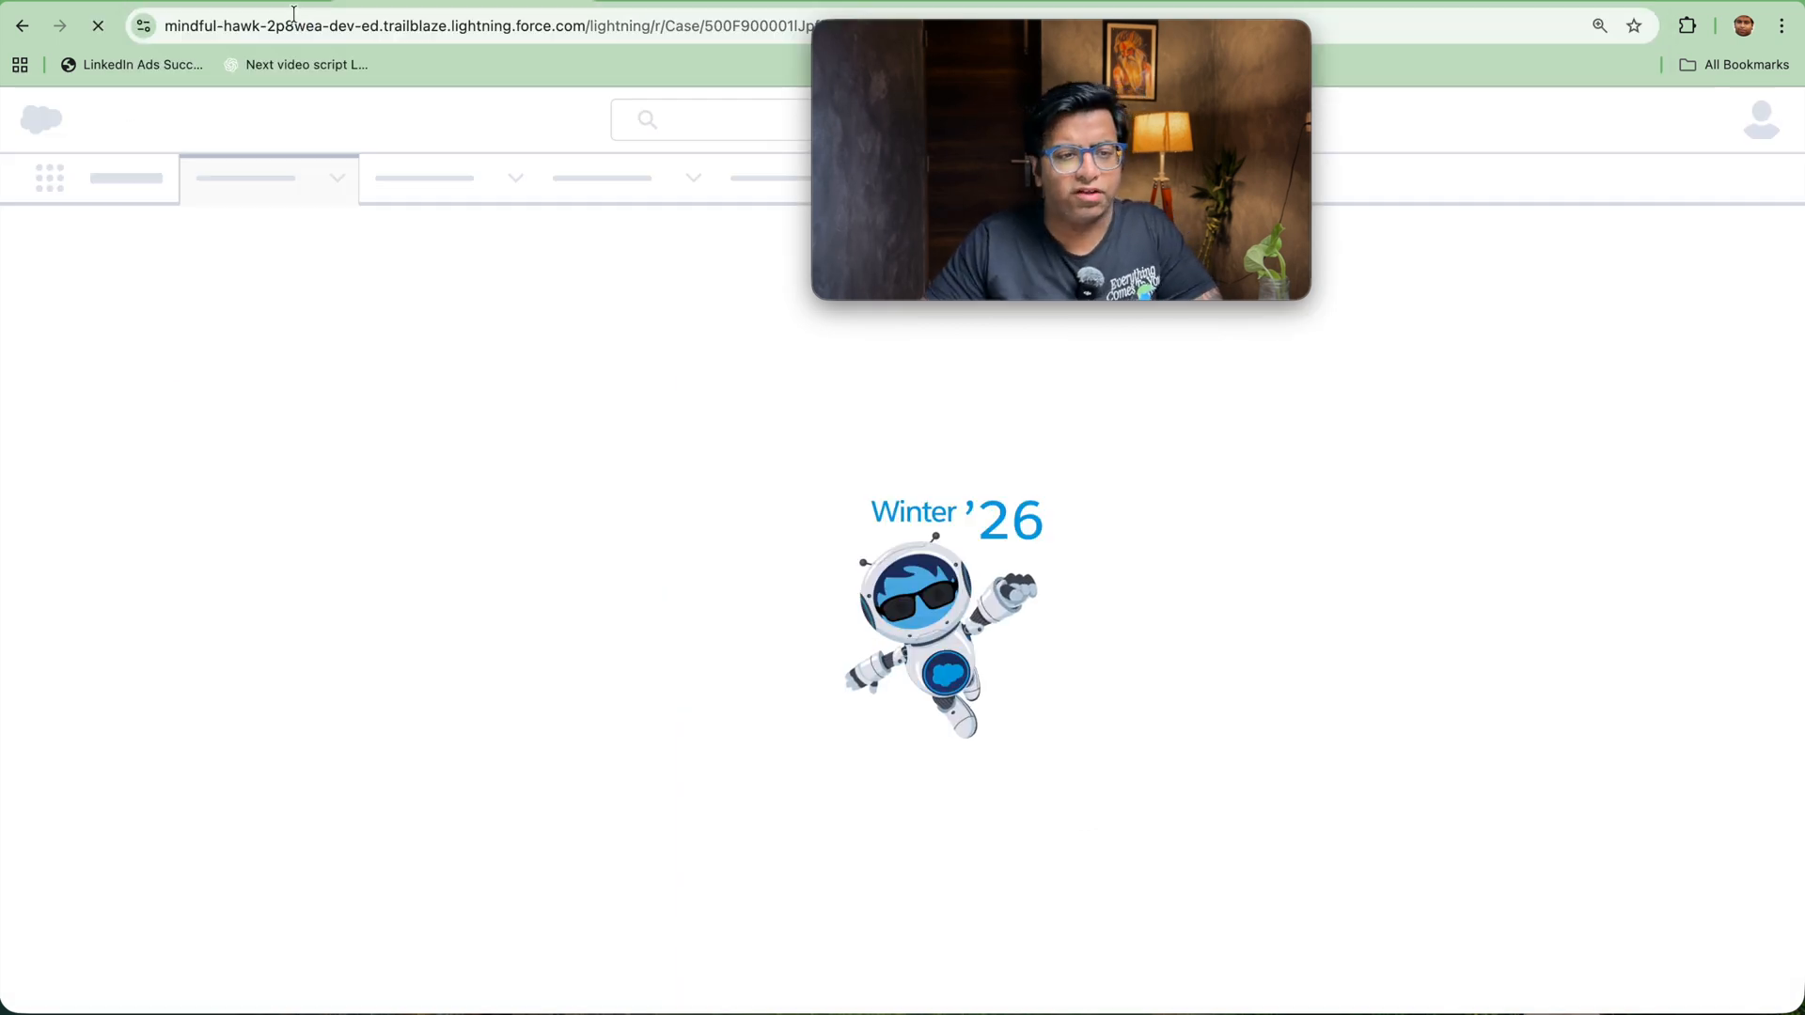
scroll(1451, 533, "down", 10)
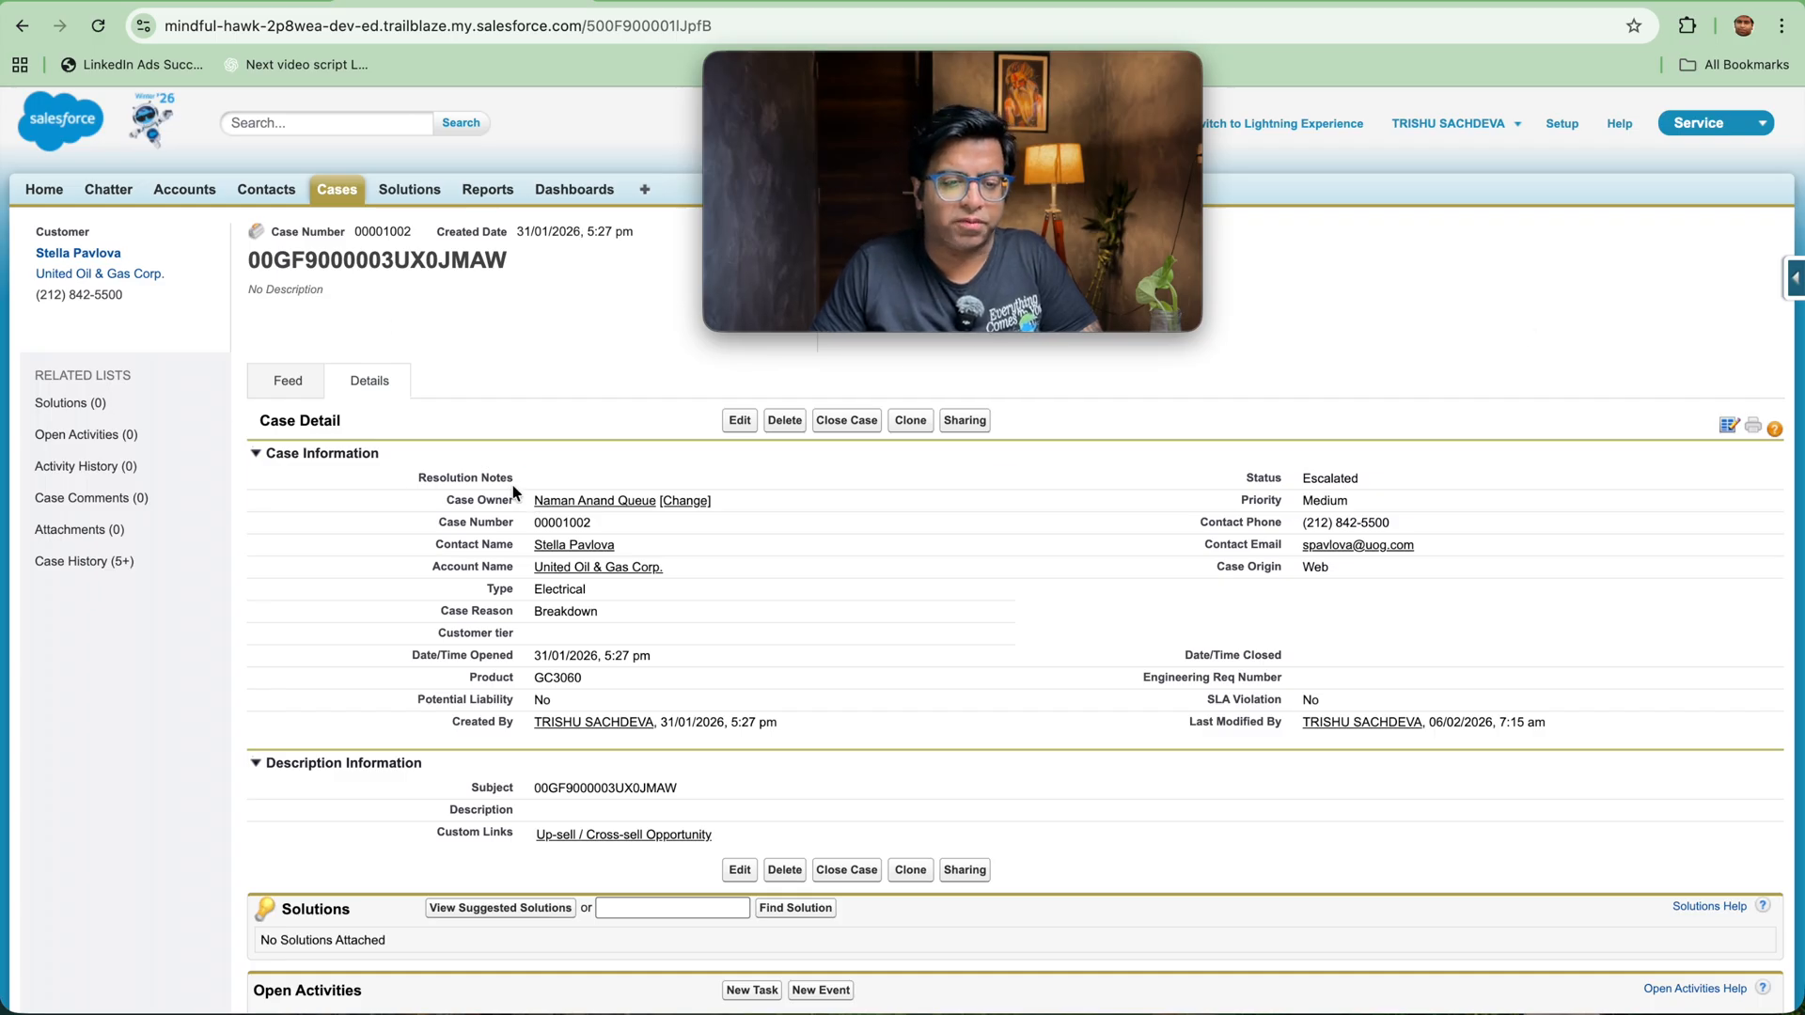
left_click(737, 425)
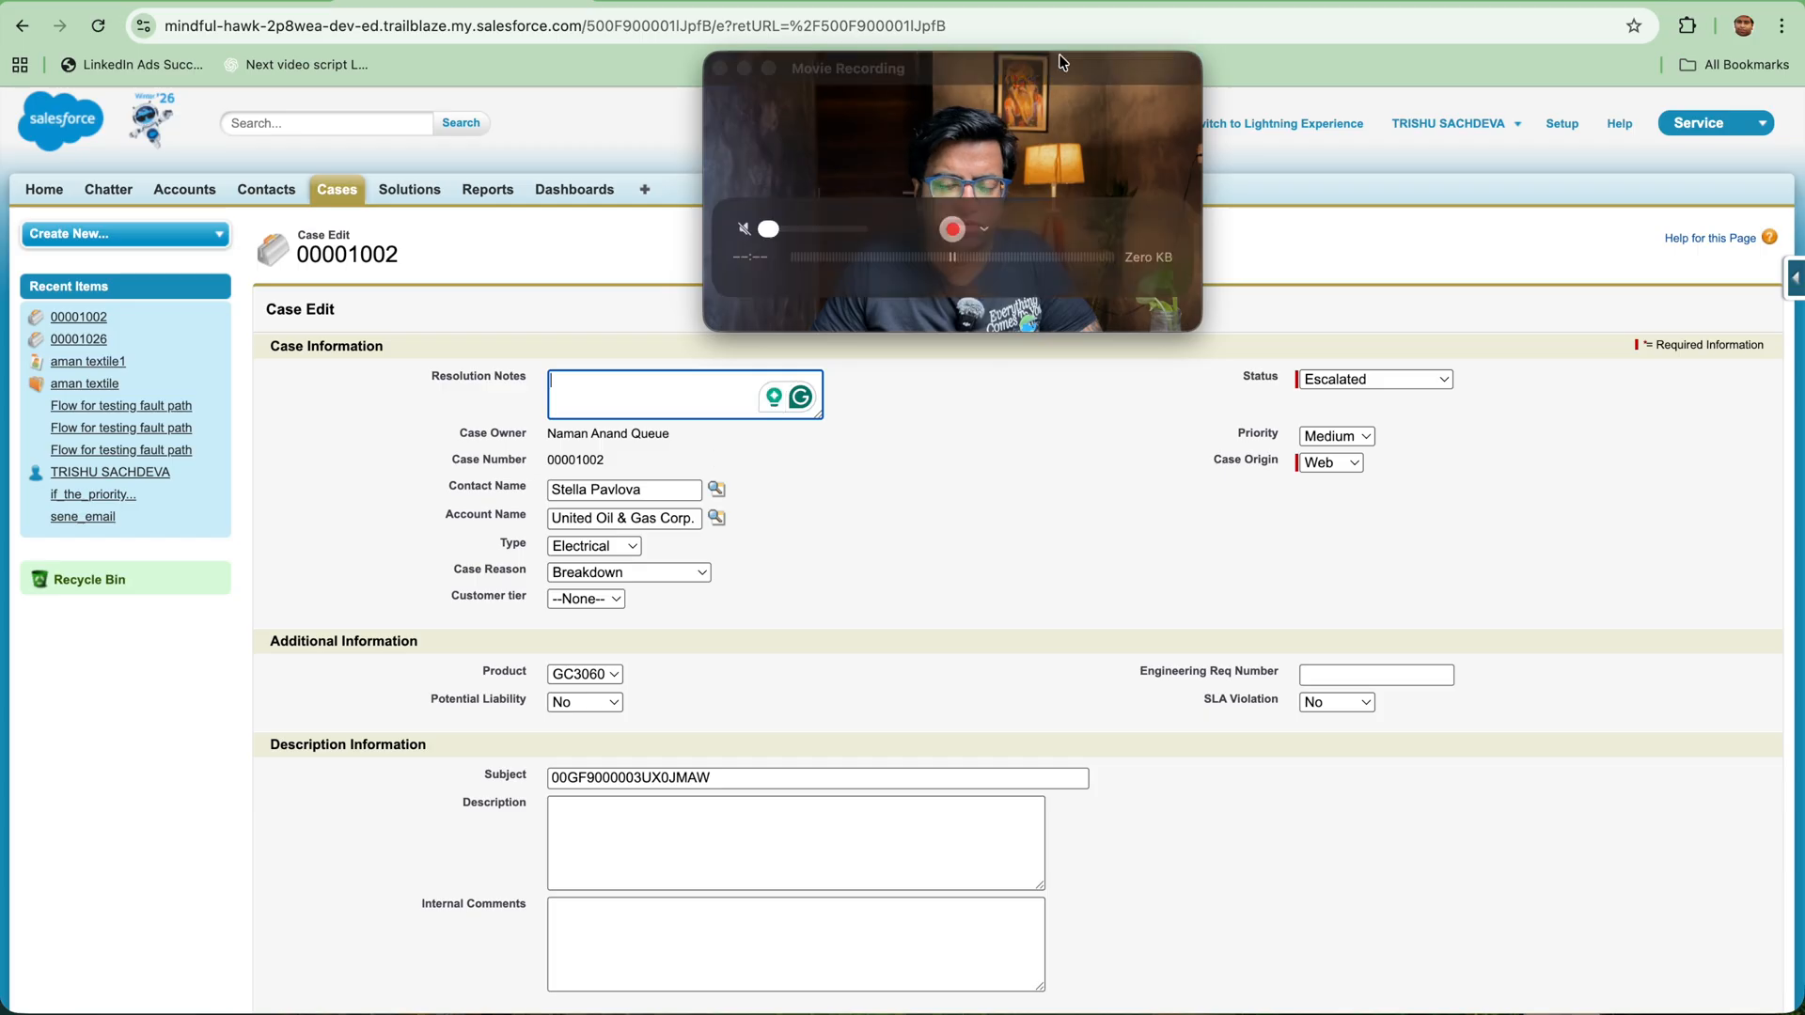
left_click_drag(1023, 64, 1489, 62)
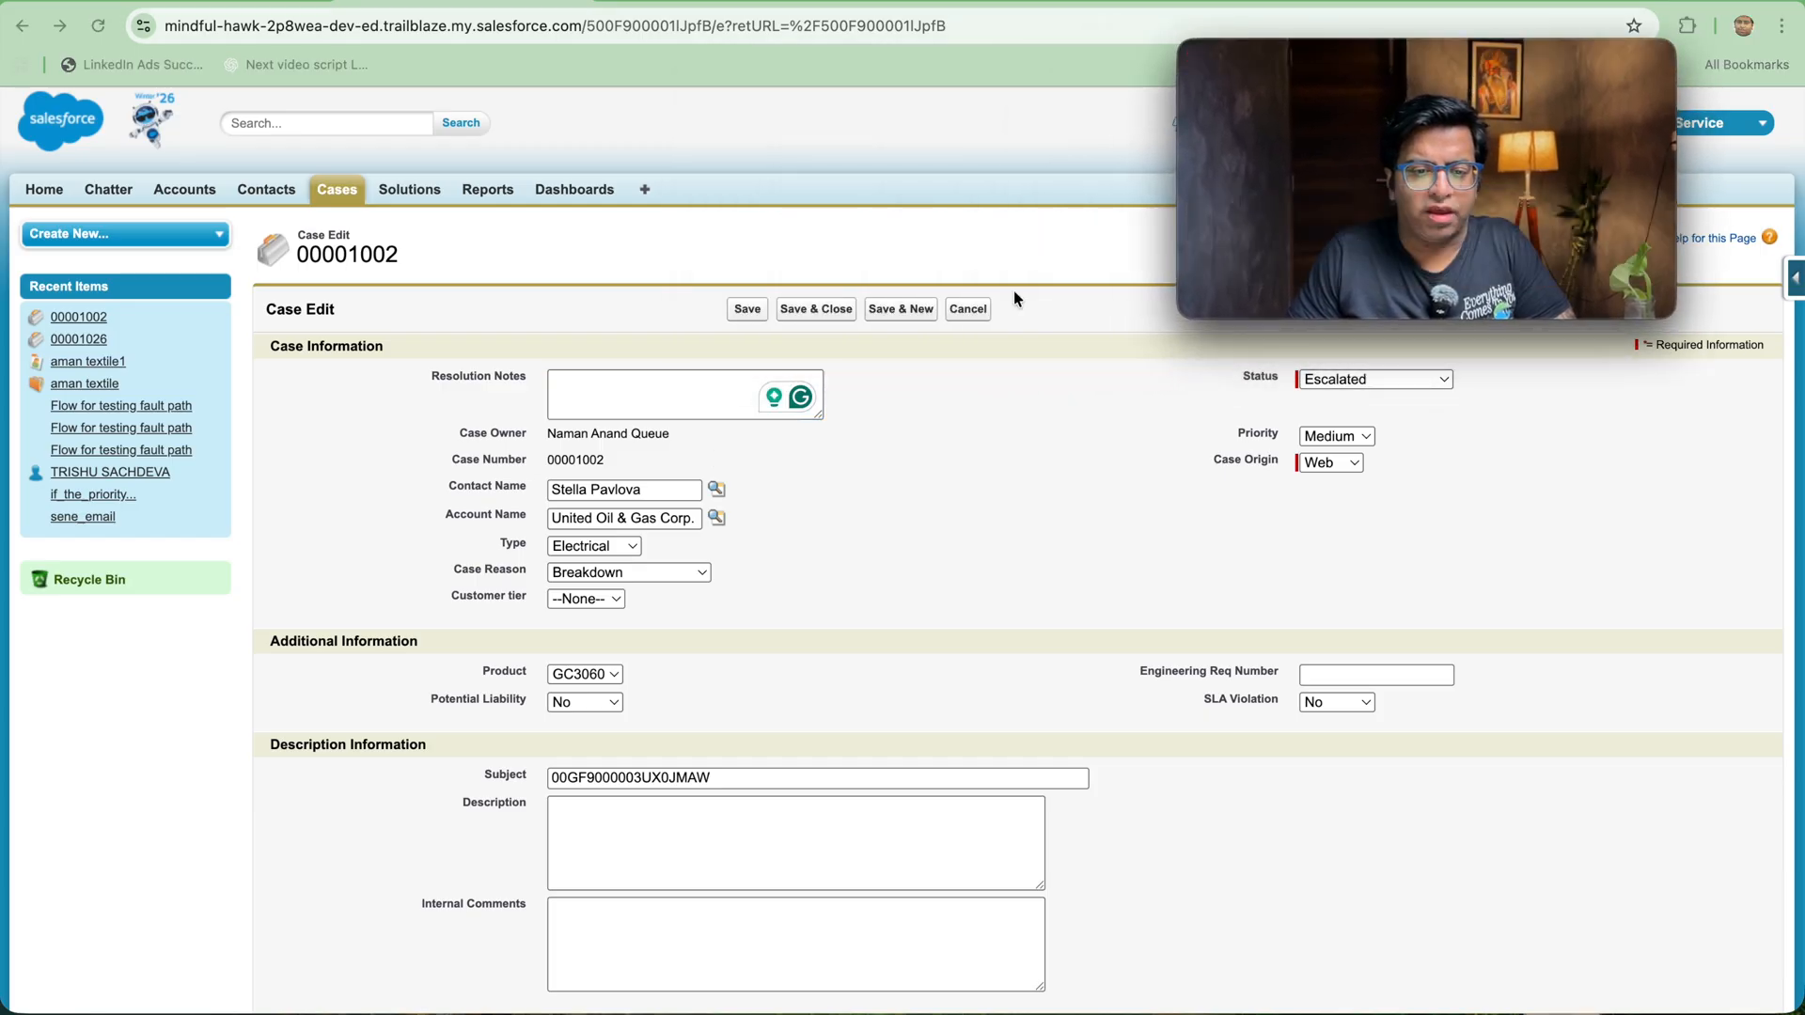
left_click(965, 313)
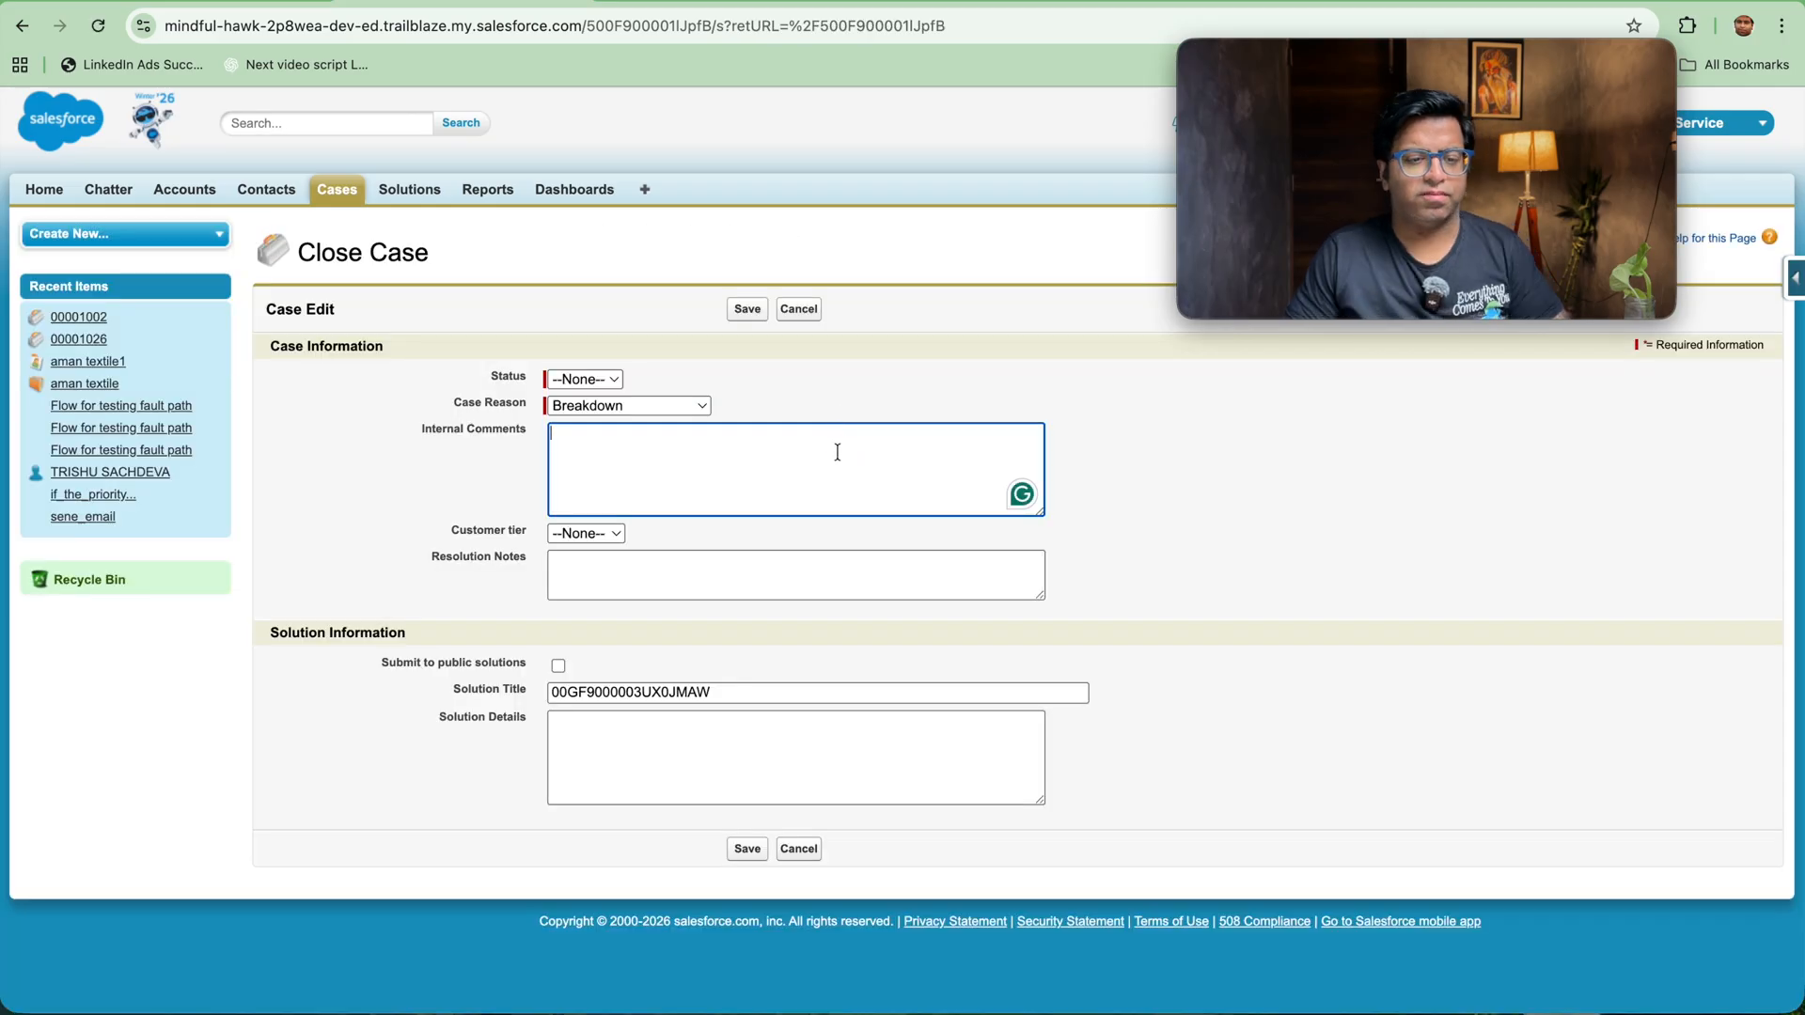
Step: Try to close the case with status Closed and internal comment fgfg while leaving Resolution Notes empty
type("fgfg")
left_click(730, 850)
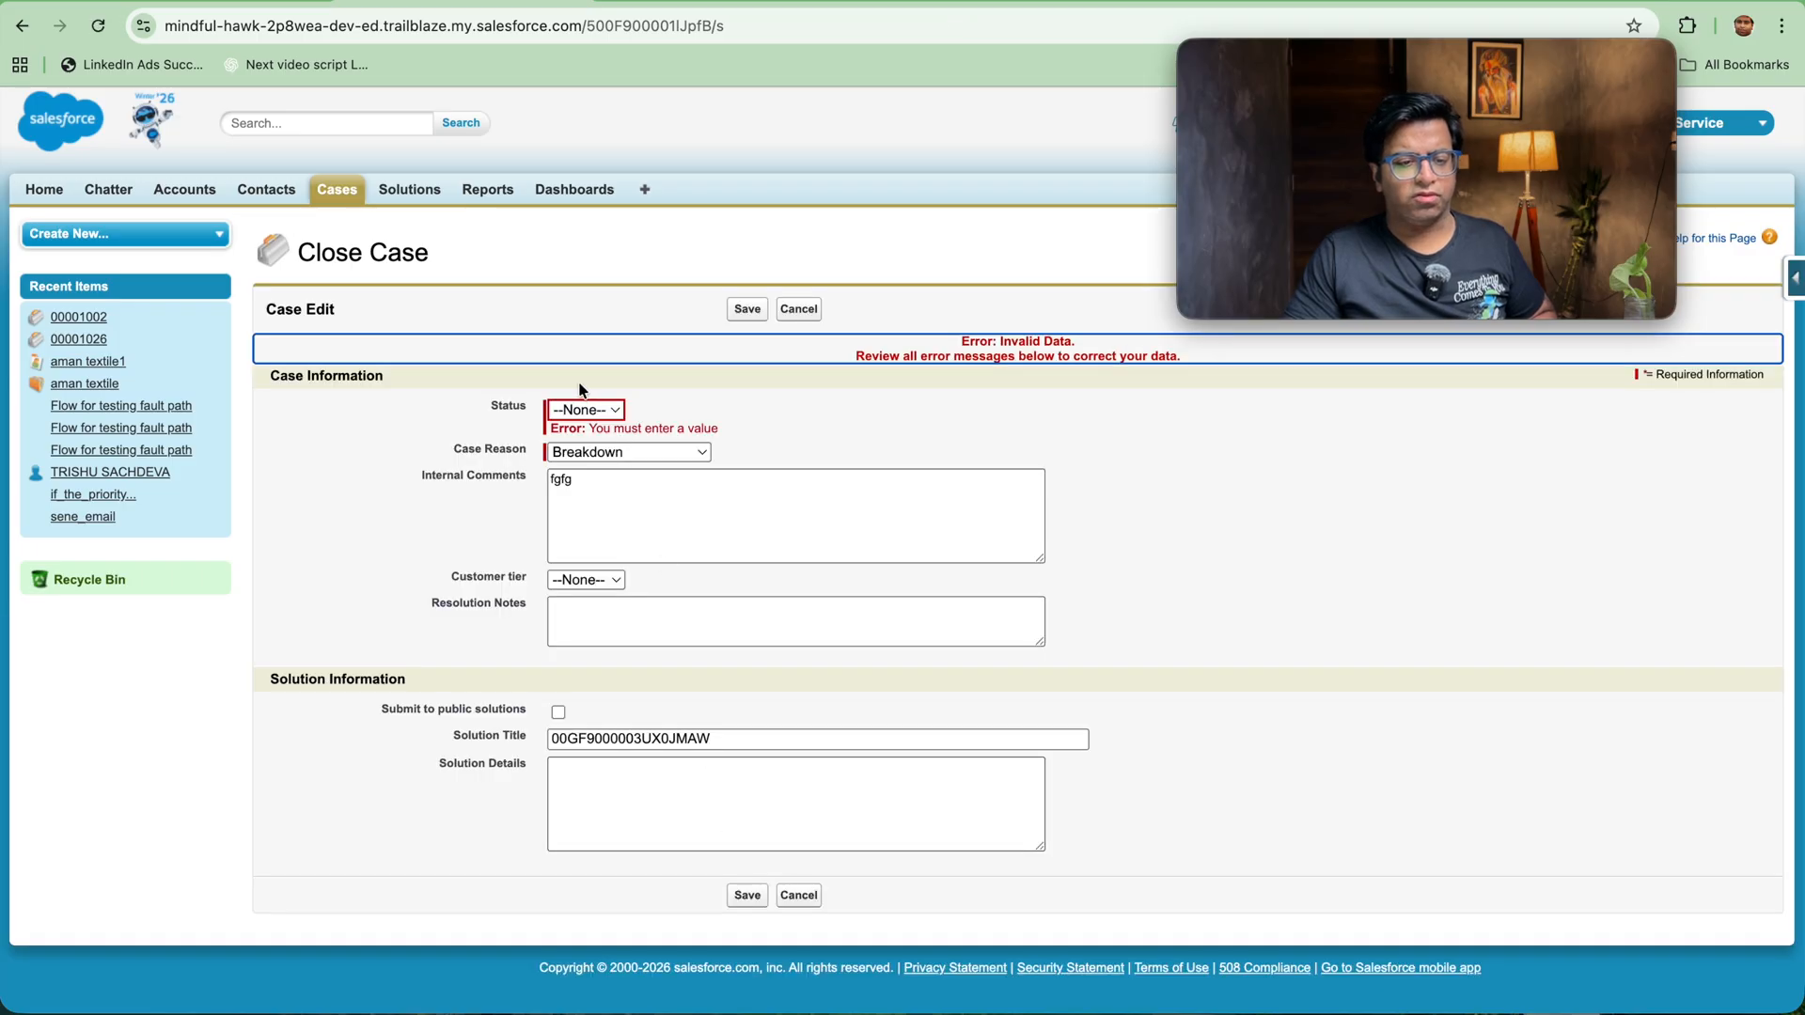
left_click(588, 410)
left_click(590, 443)
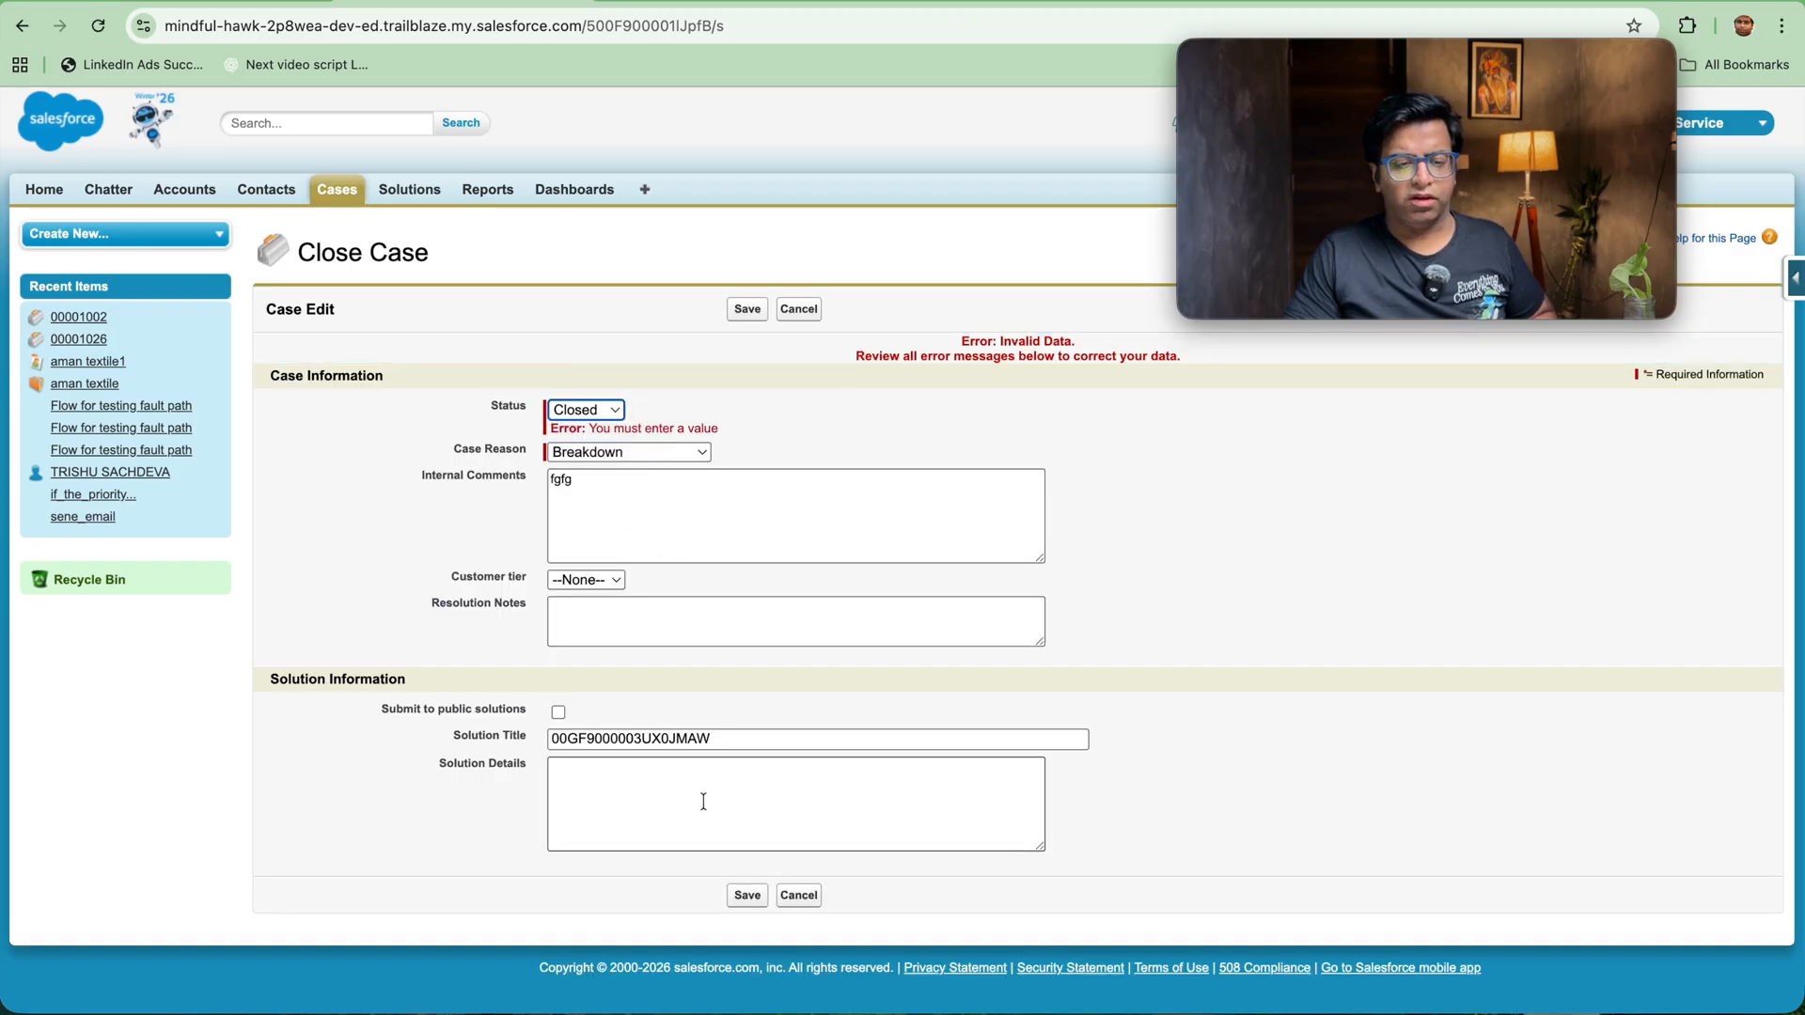
left_click(745, 896)
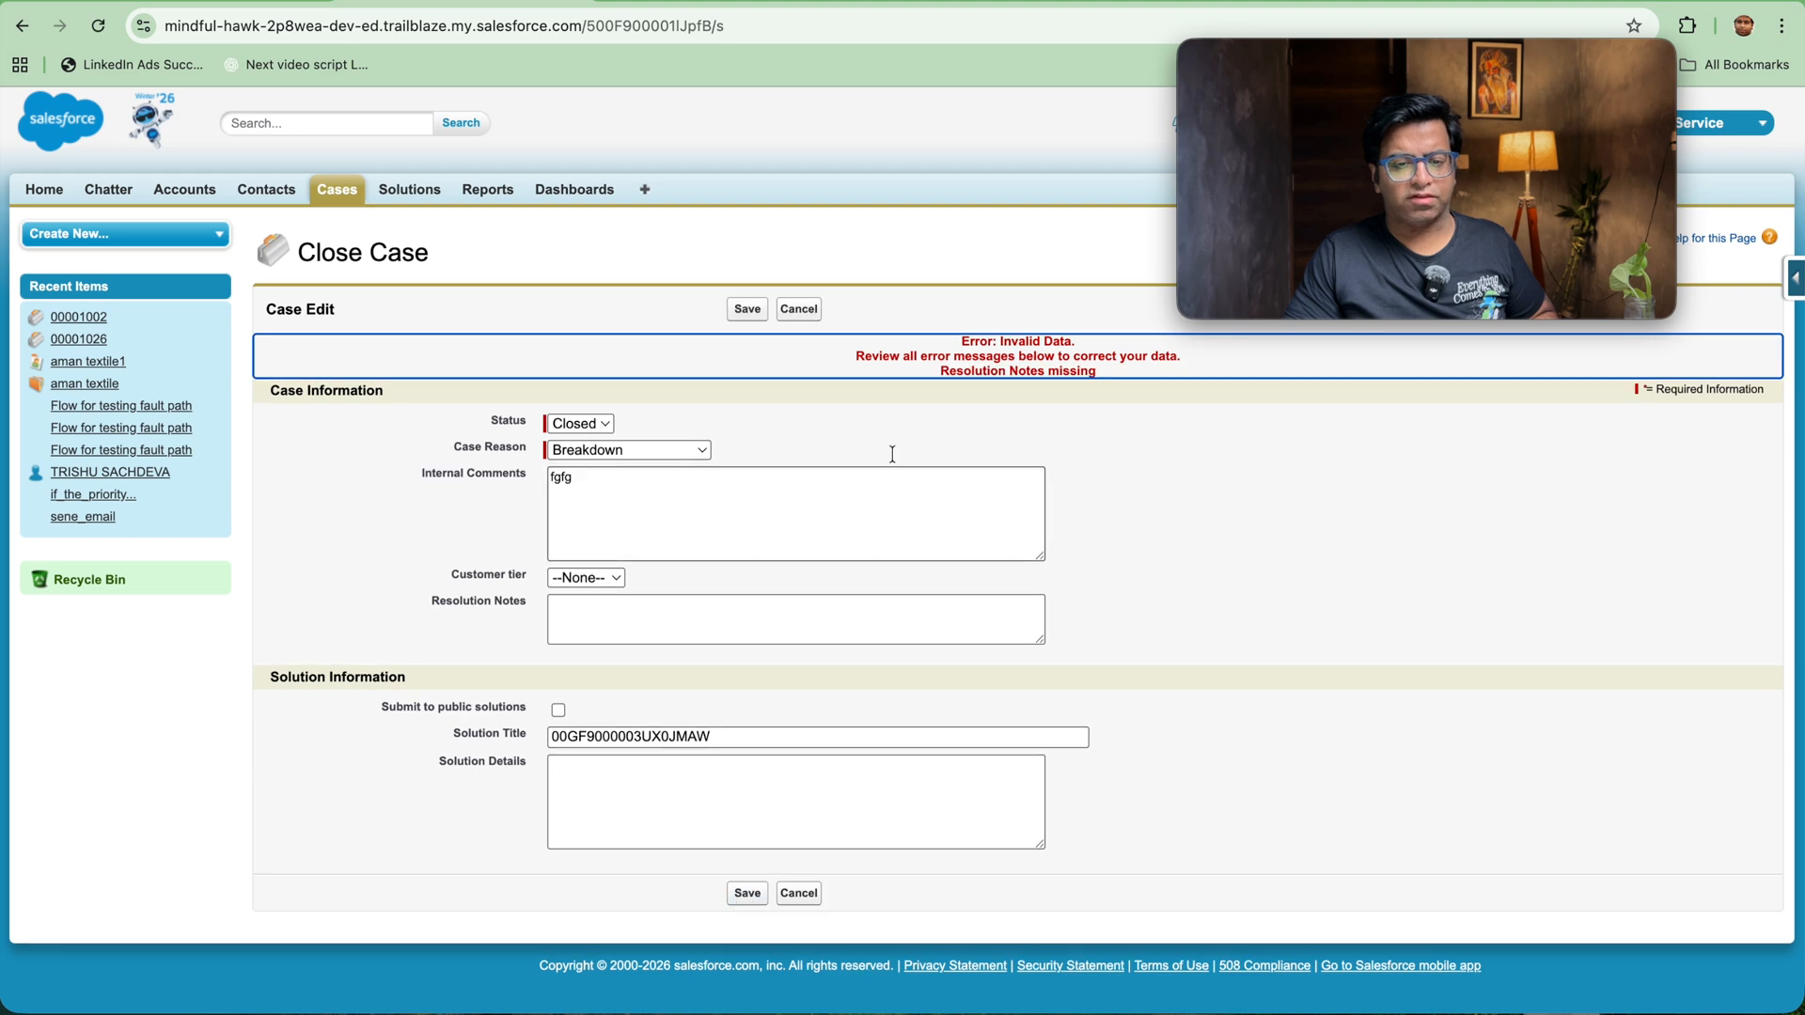
left_click(811, 310)
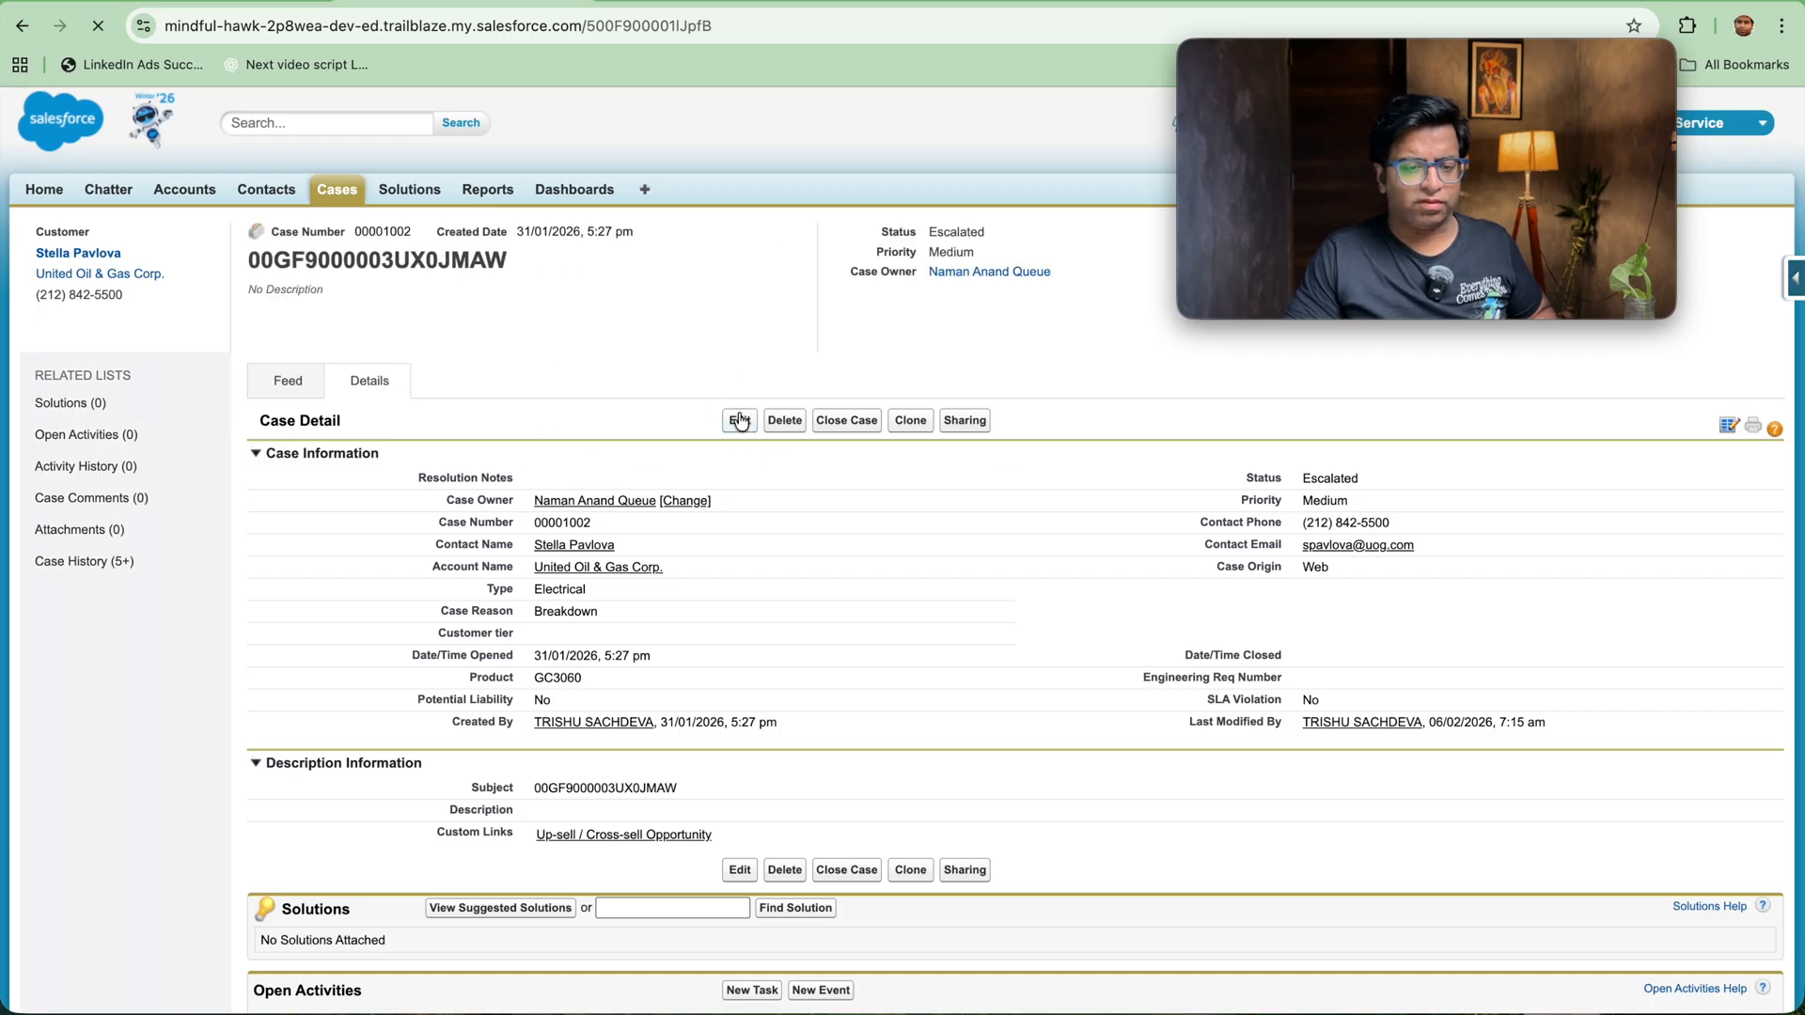
Step: Enter Testing as the case's Resolution Notes, save it, and close the case with status Closed
left_click(659, 376)
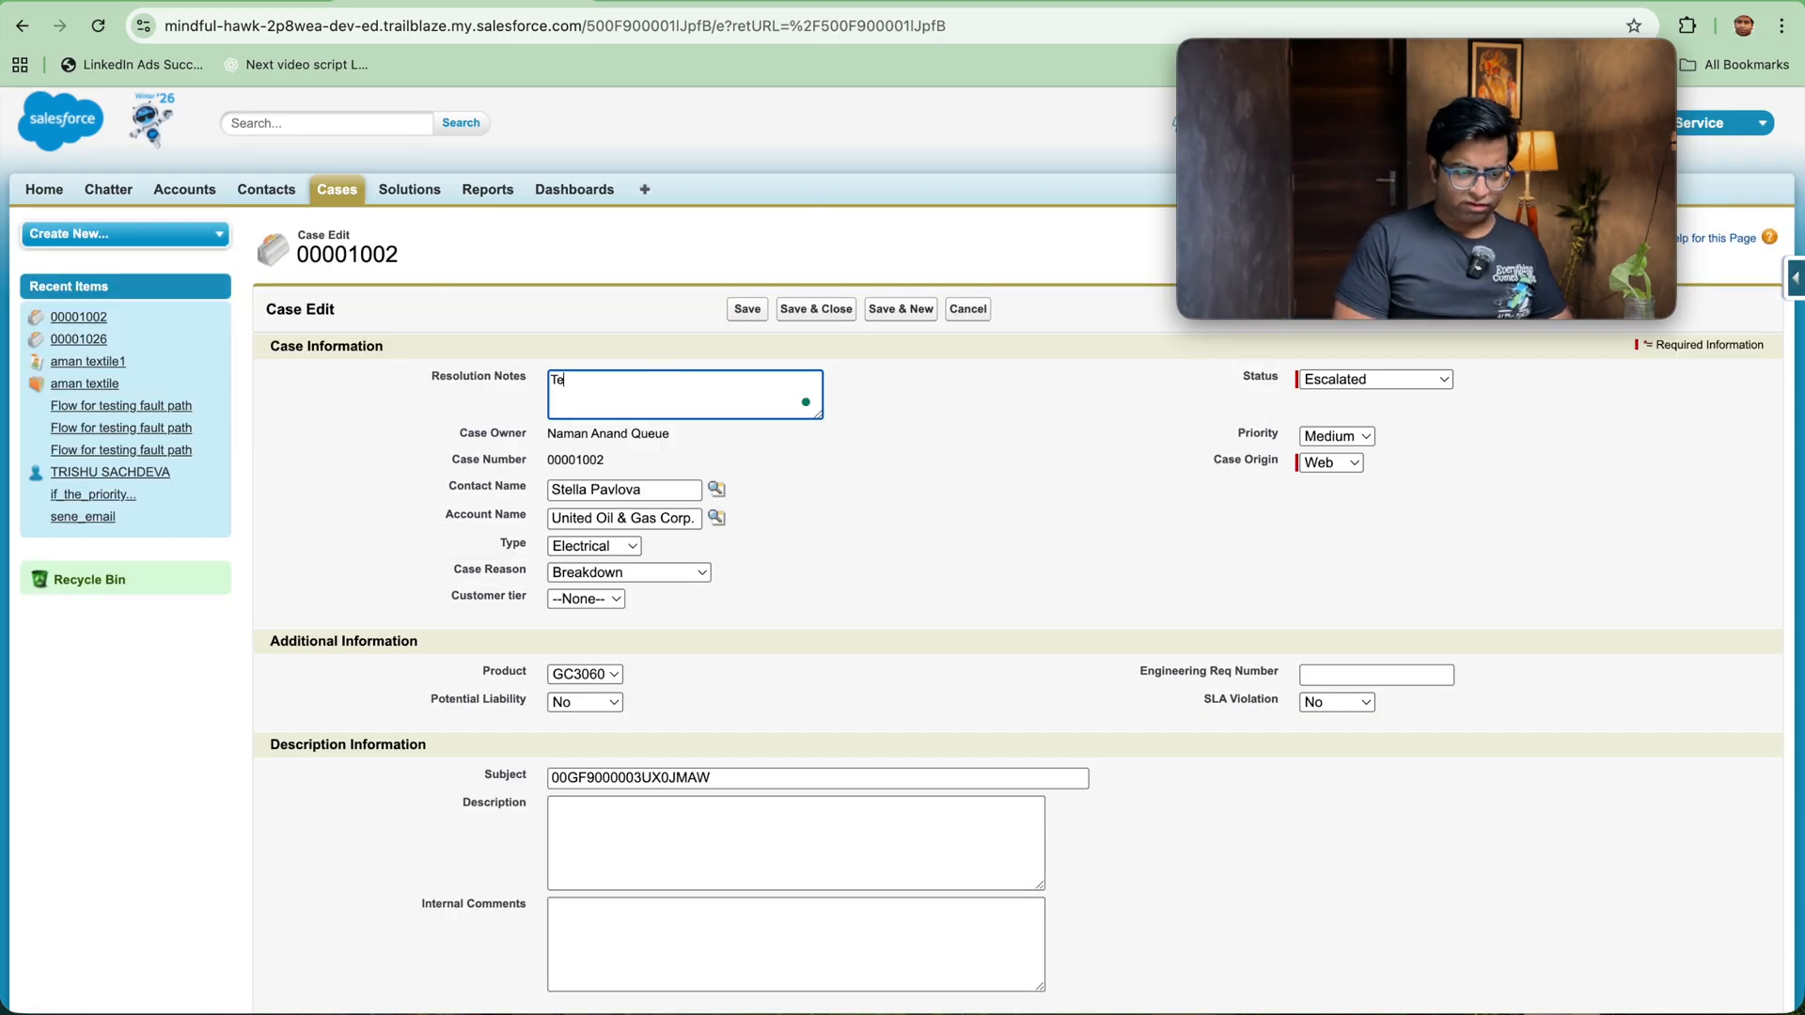
left_click(739, 309)
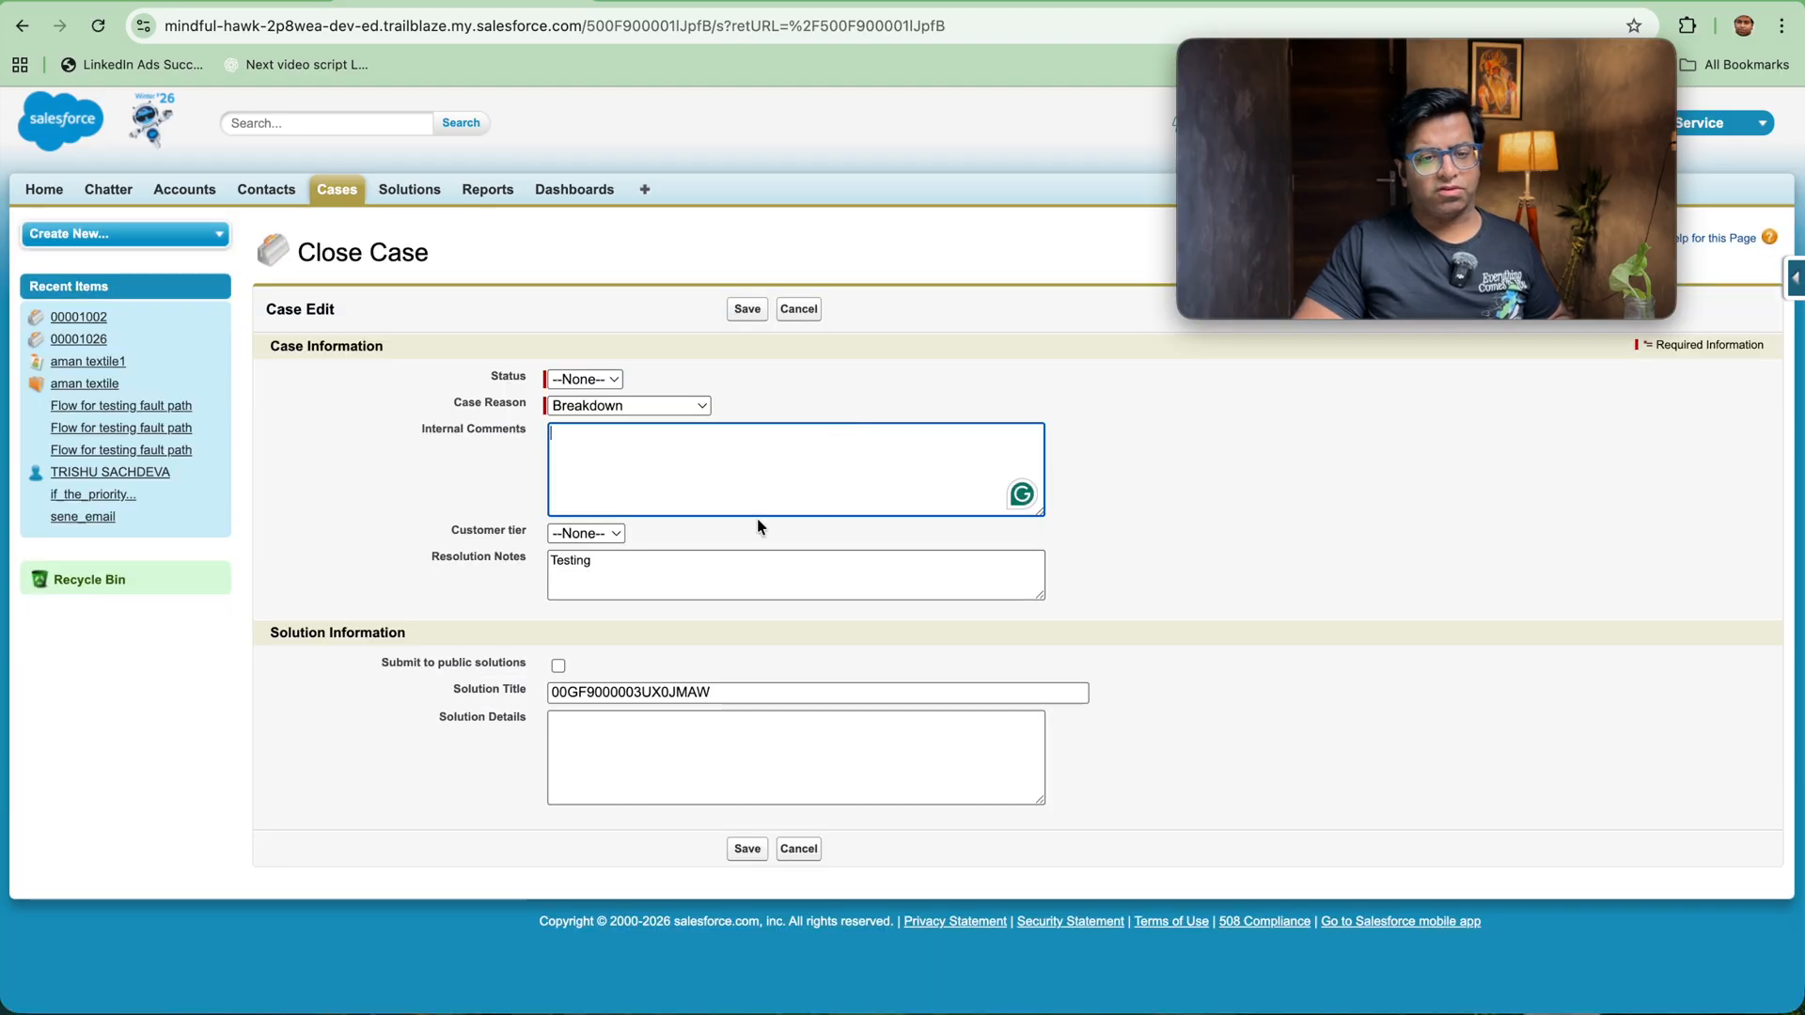
left_click(585, 379)
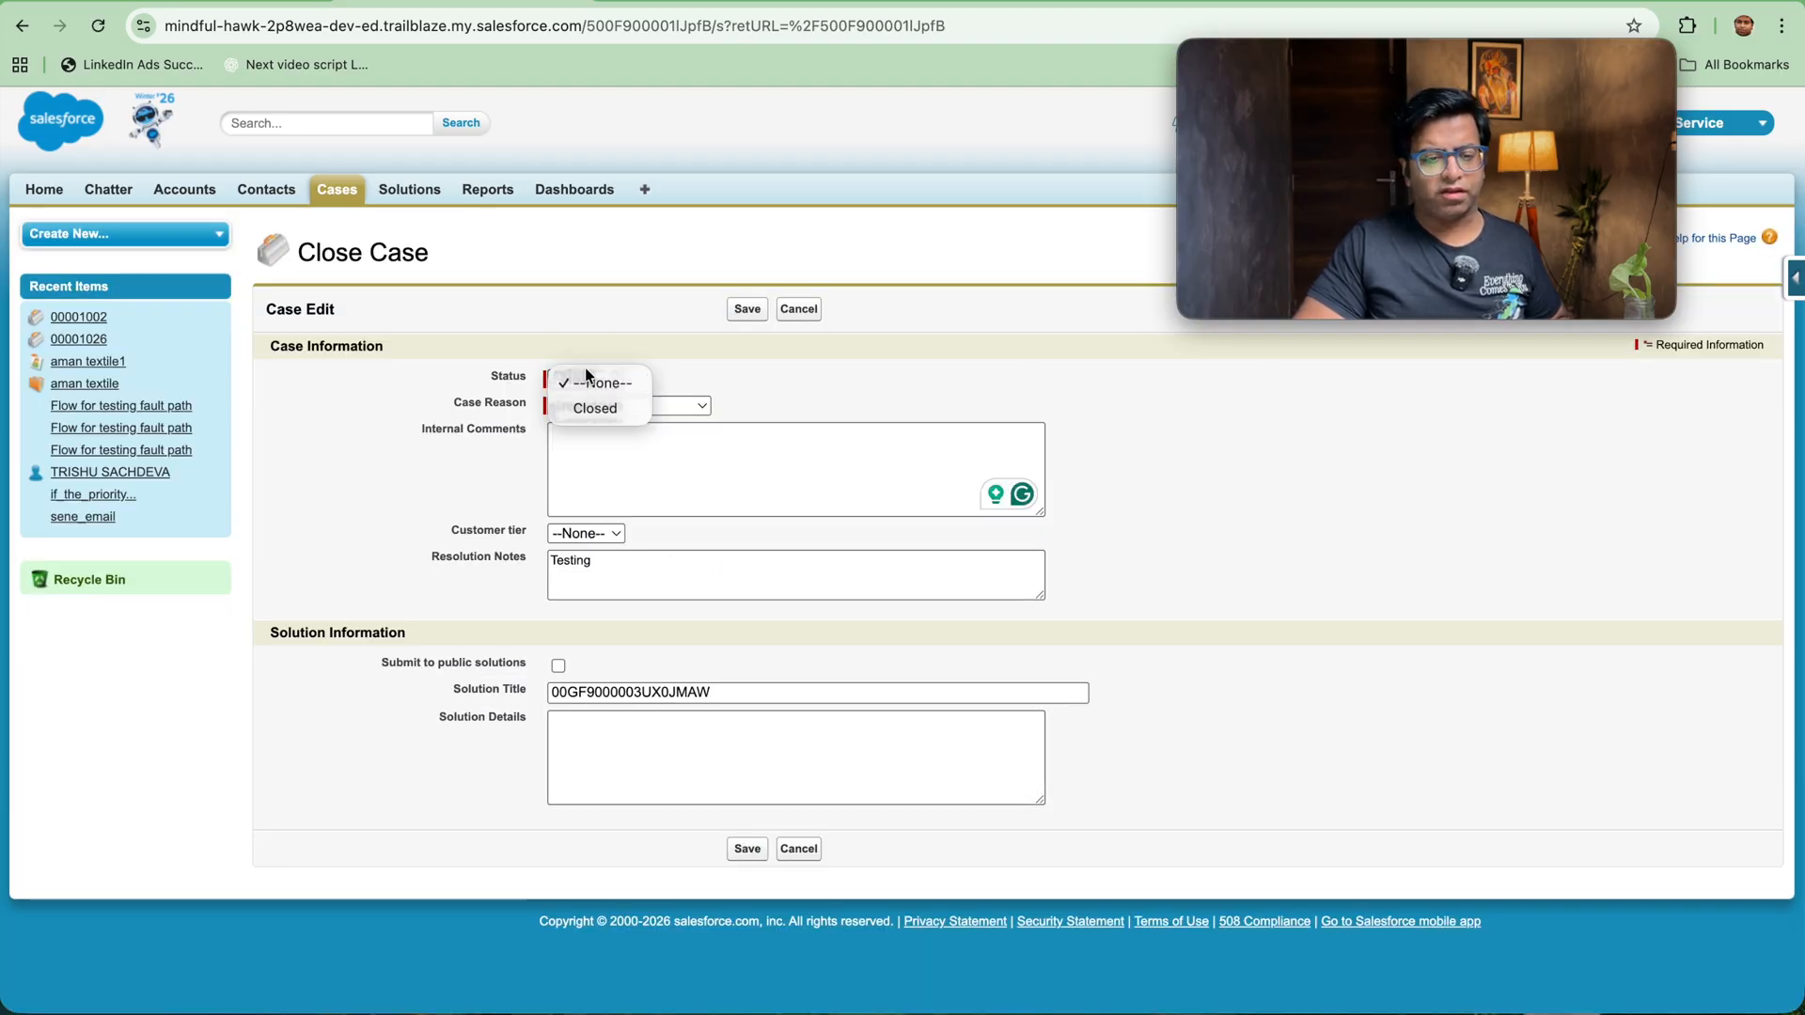
left_click(587, 407)
left_click(761, 848)
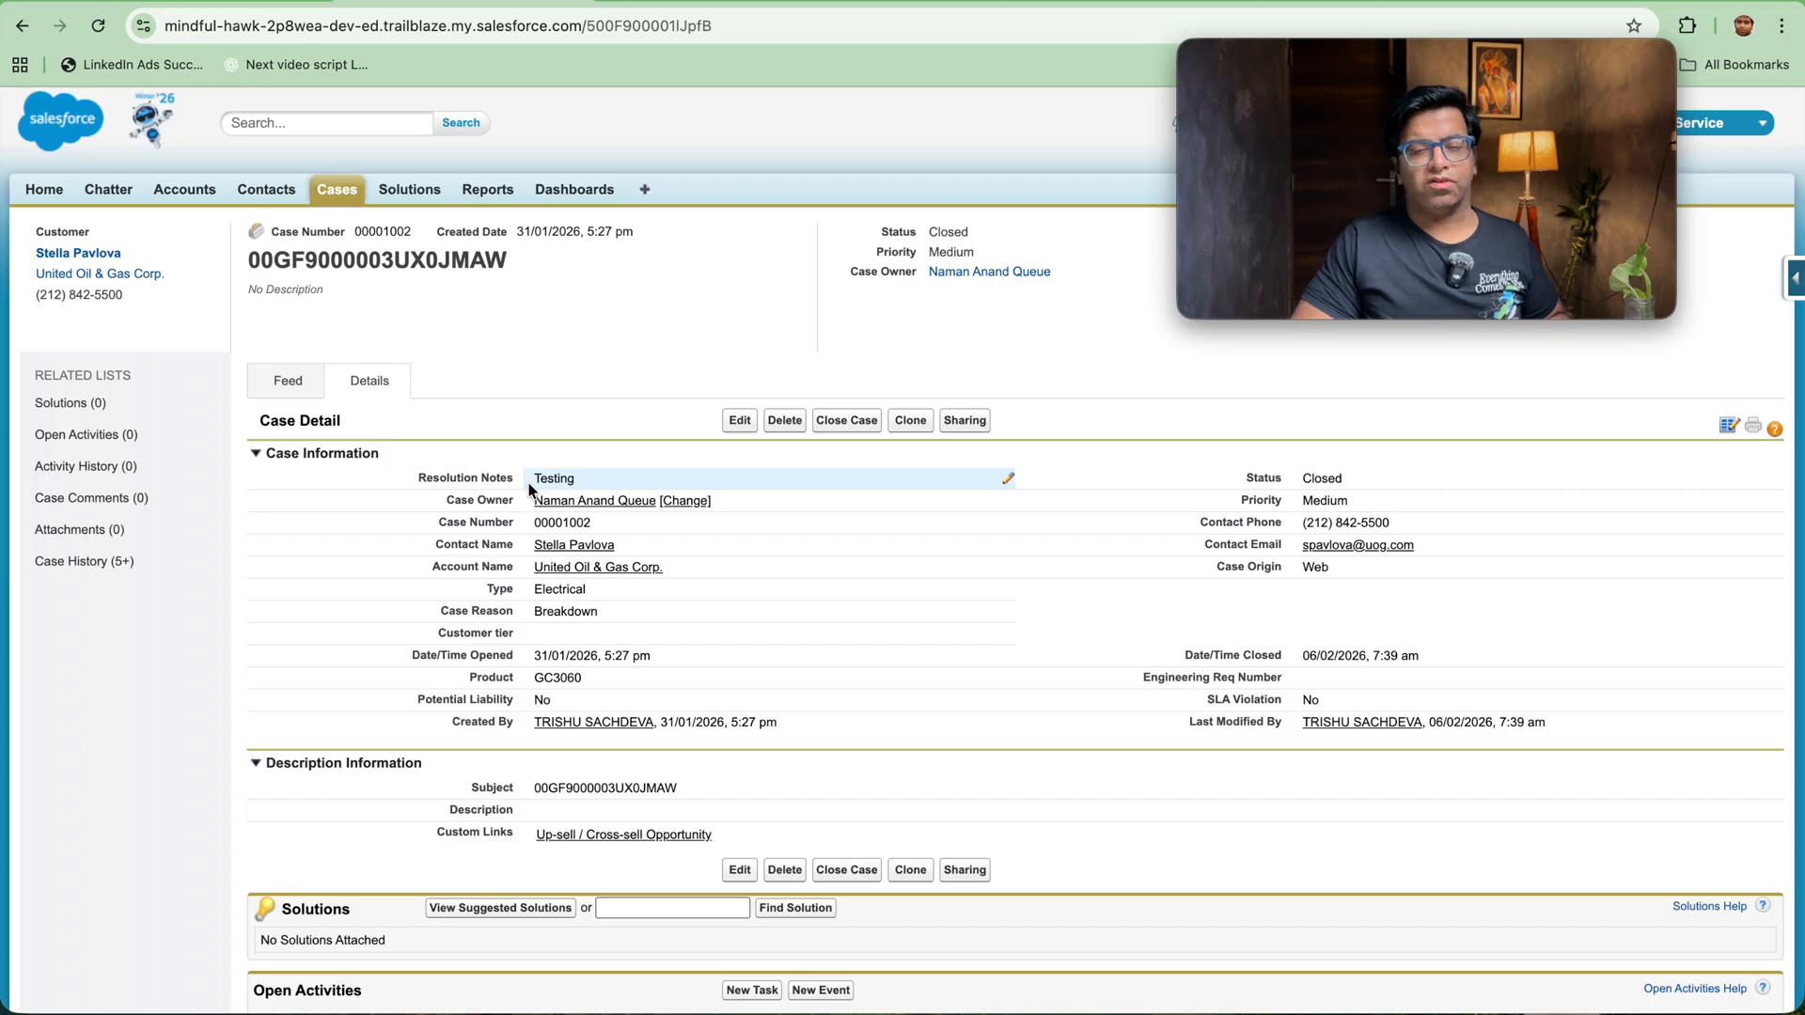
Step: Switch to Lightning Experience and review the closed case's details there
left_click_drag(1309, 59, 649, 14)
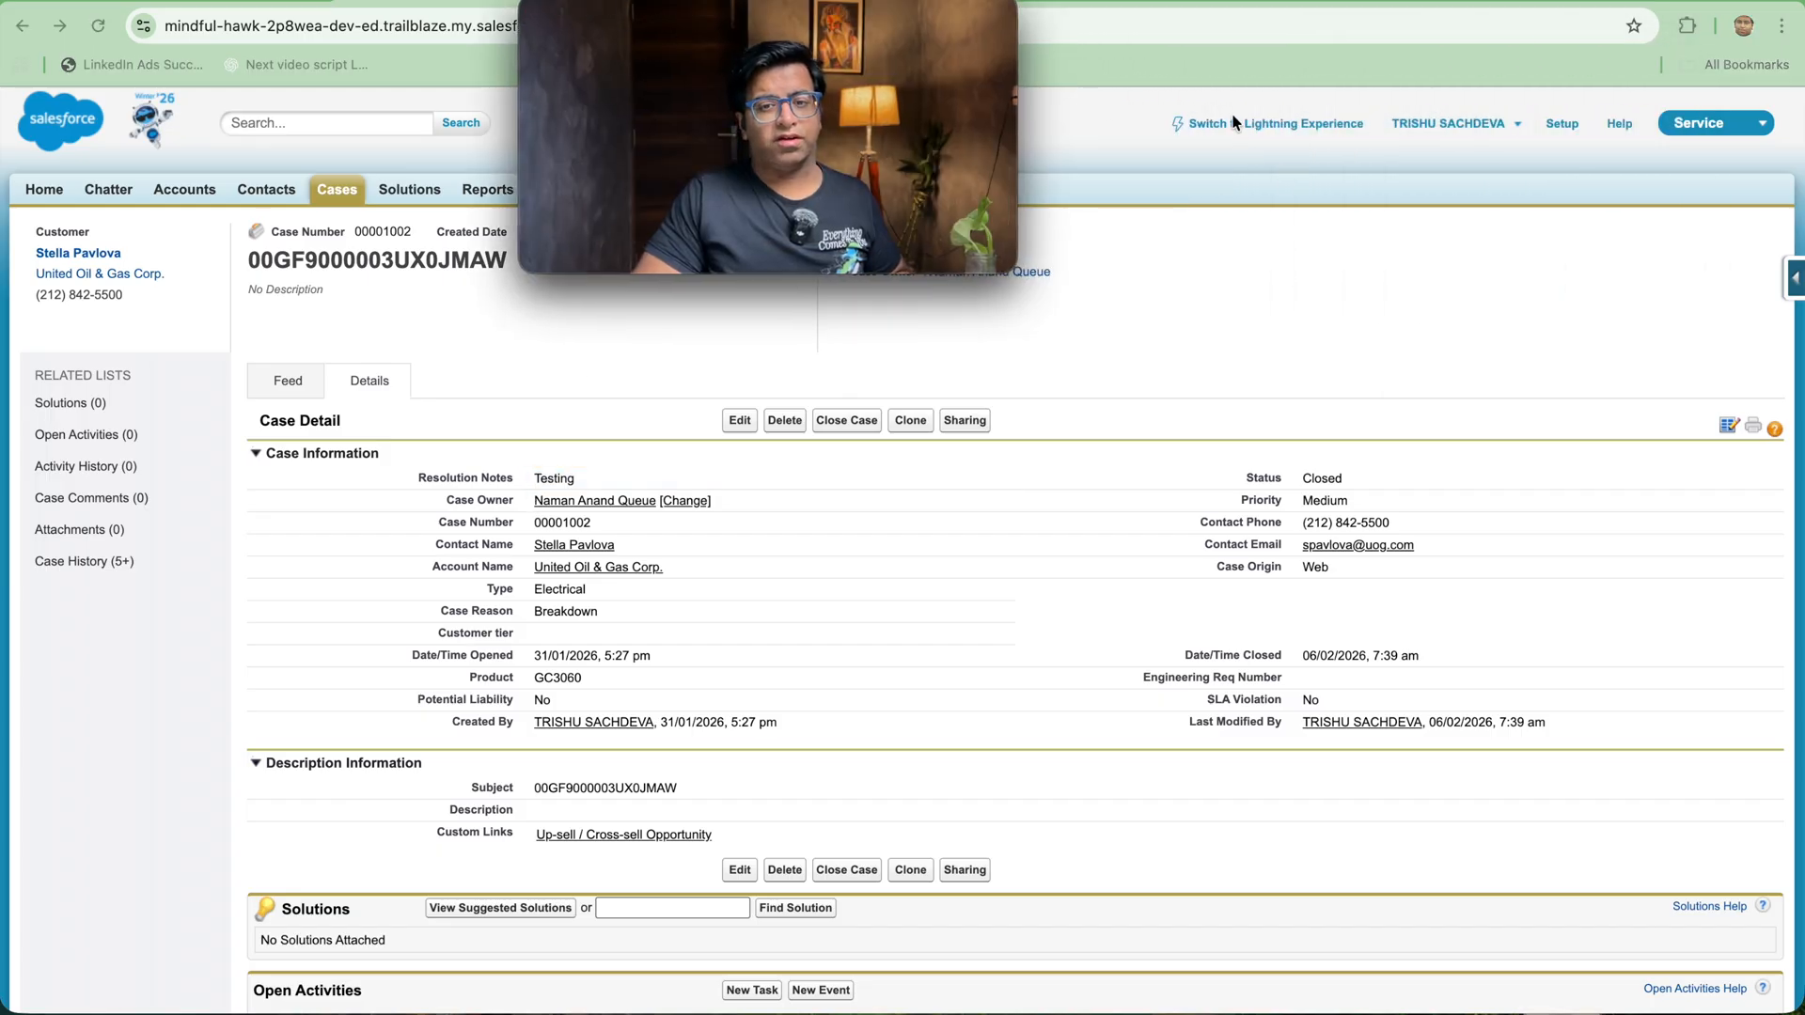
left_click(1269, 130)
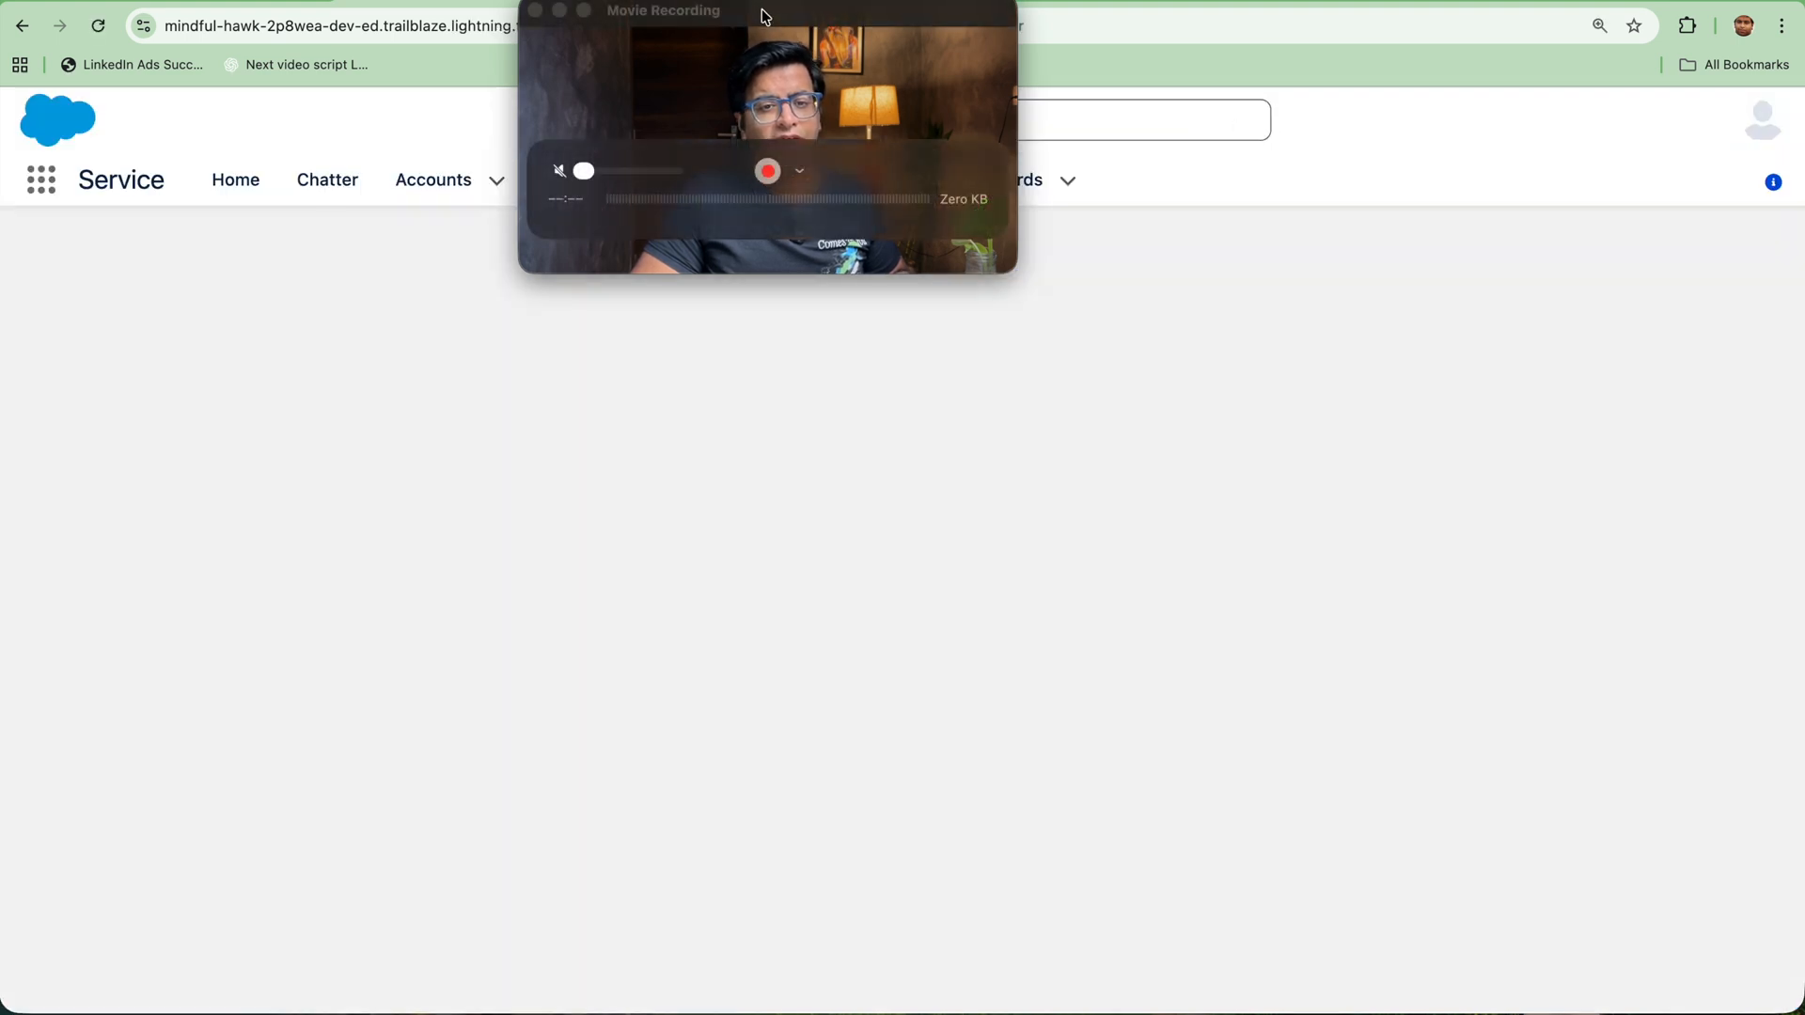
left_click_drag(777, 38, 1391, 83)
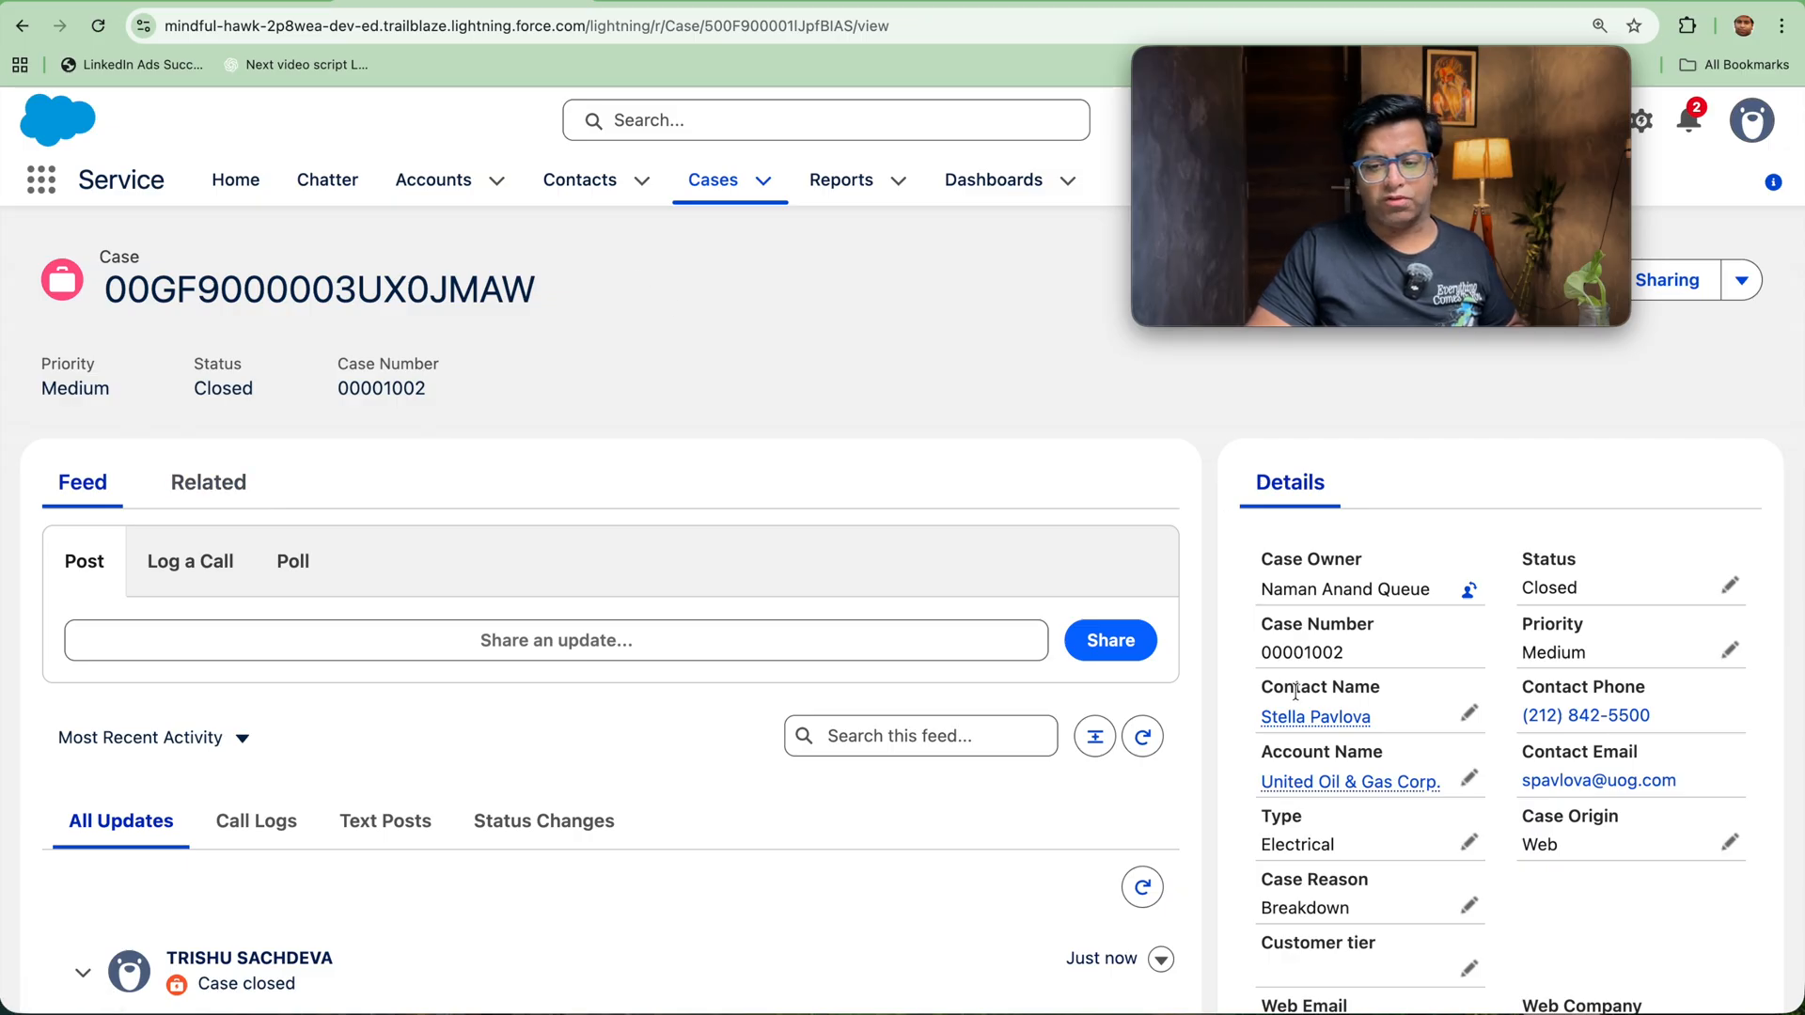
scroll(1295, 692, "down", 5)
scroll(1306, 710, "up", 5)
mouse_move(1308, 714)
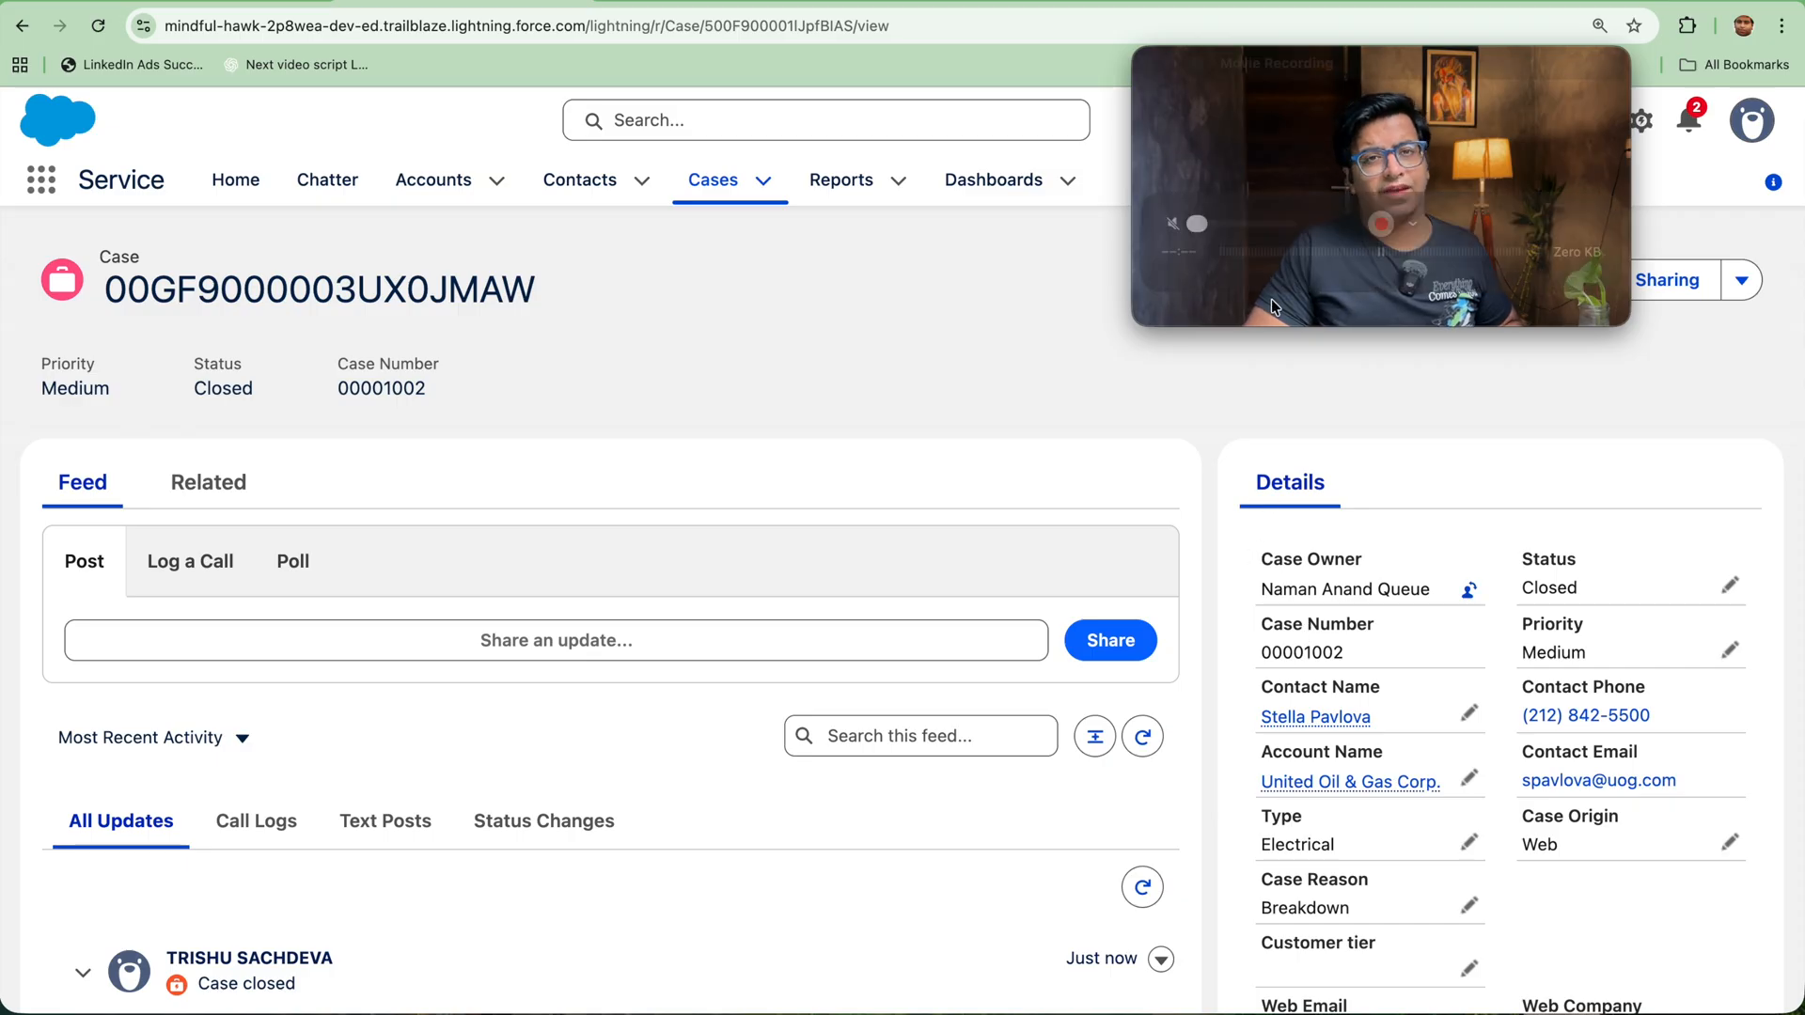
left_click_drag(1358, 75, 742, 156)
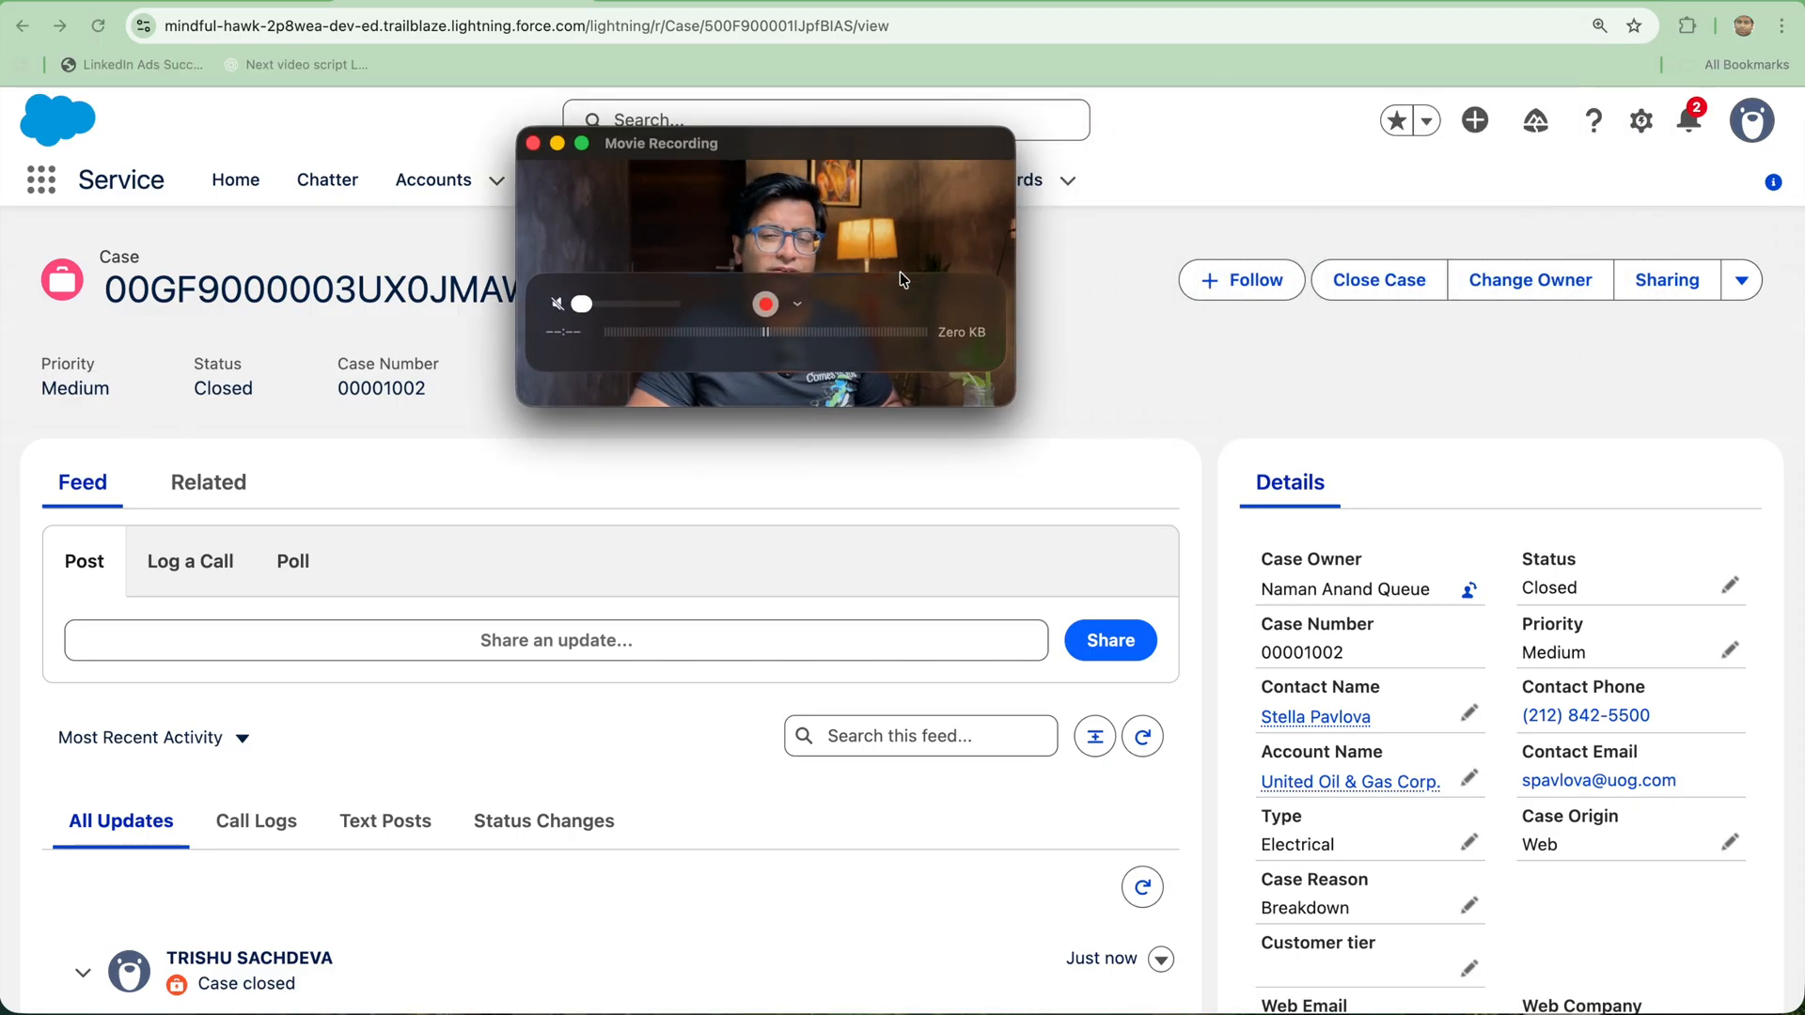